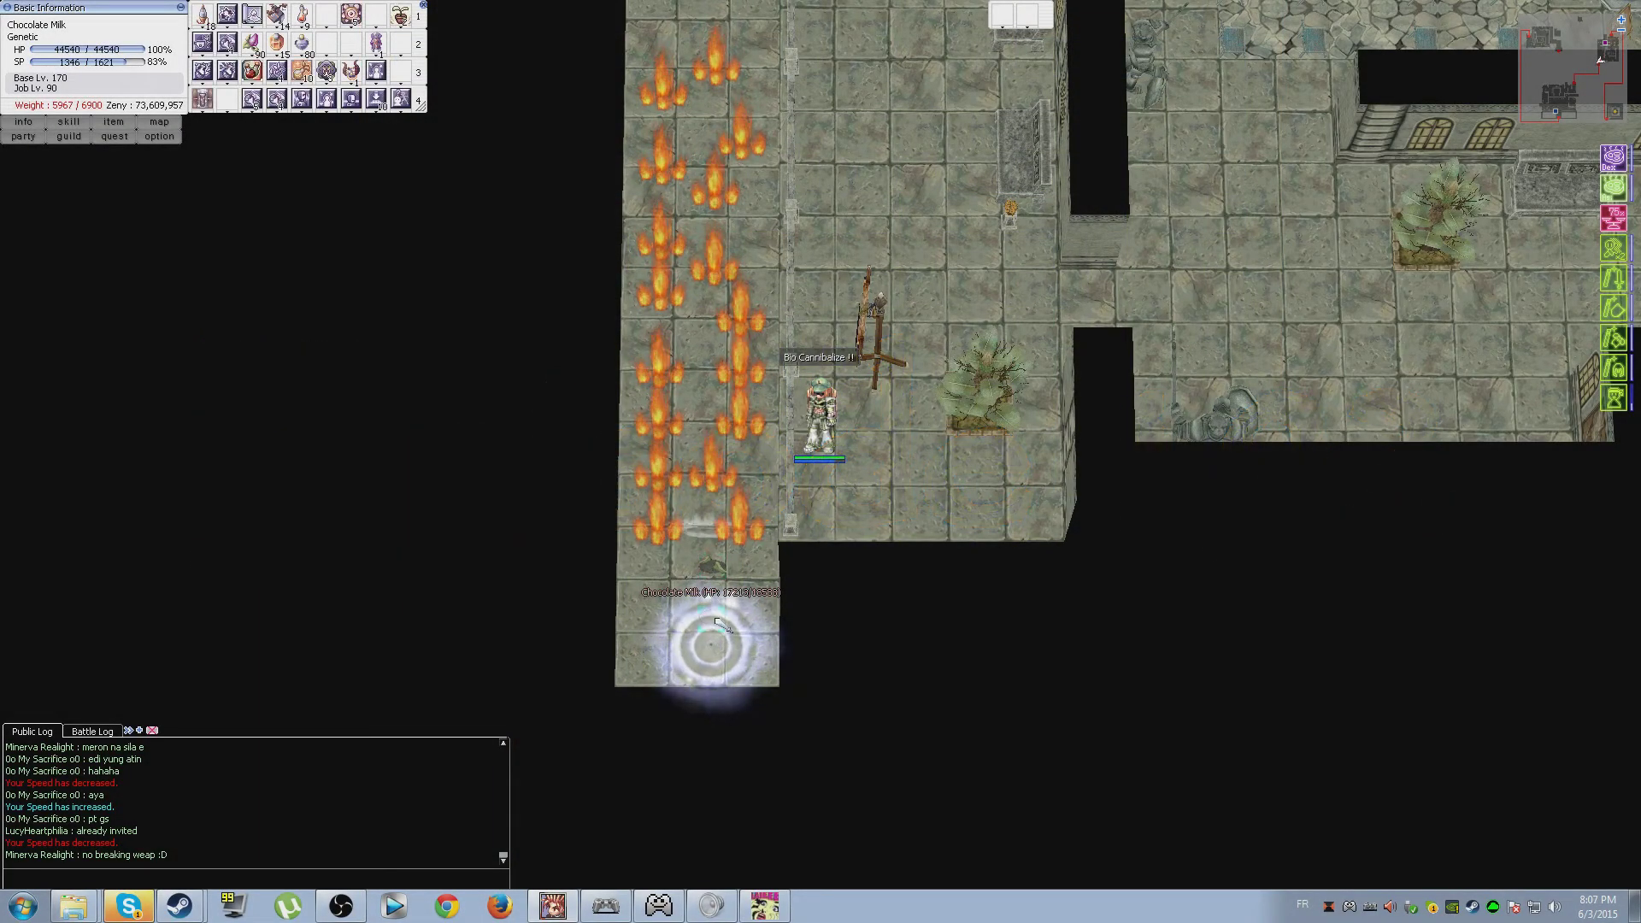
# - Walk east and lay the first fire pools along the corridor floor
pyautogui.click(898, 147)
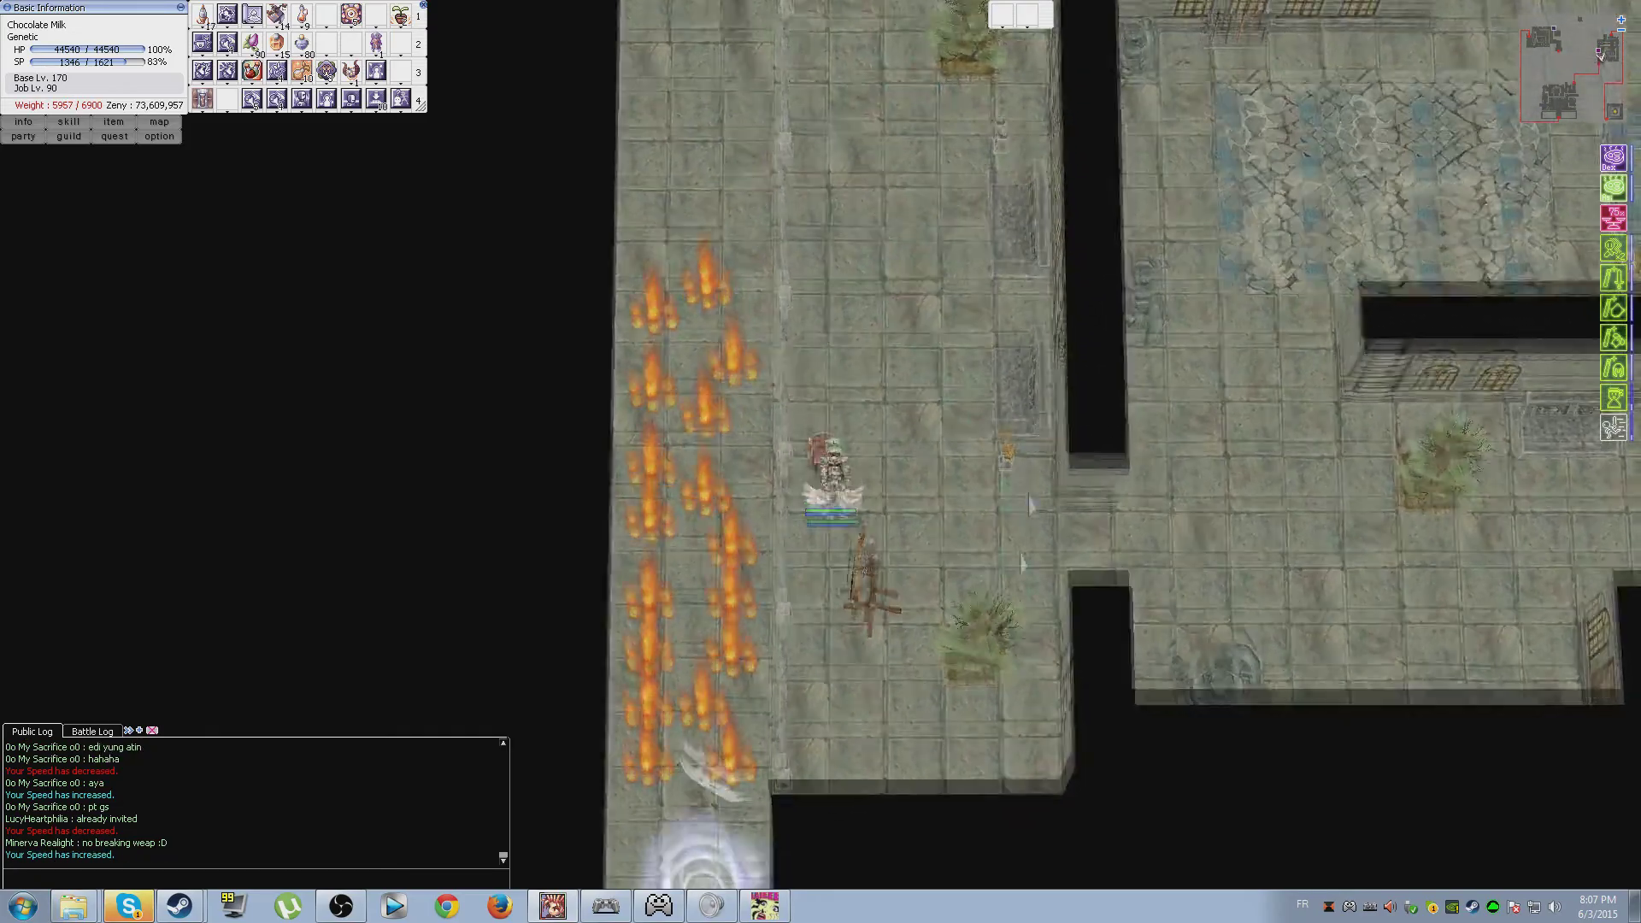
pyautogui.click(1029, 496)
pyautogui.click(1191, 482)
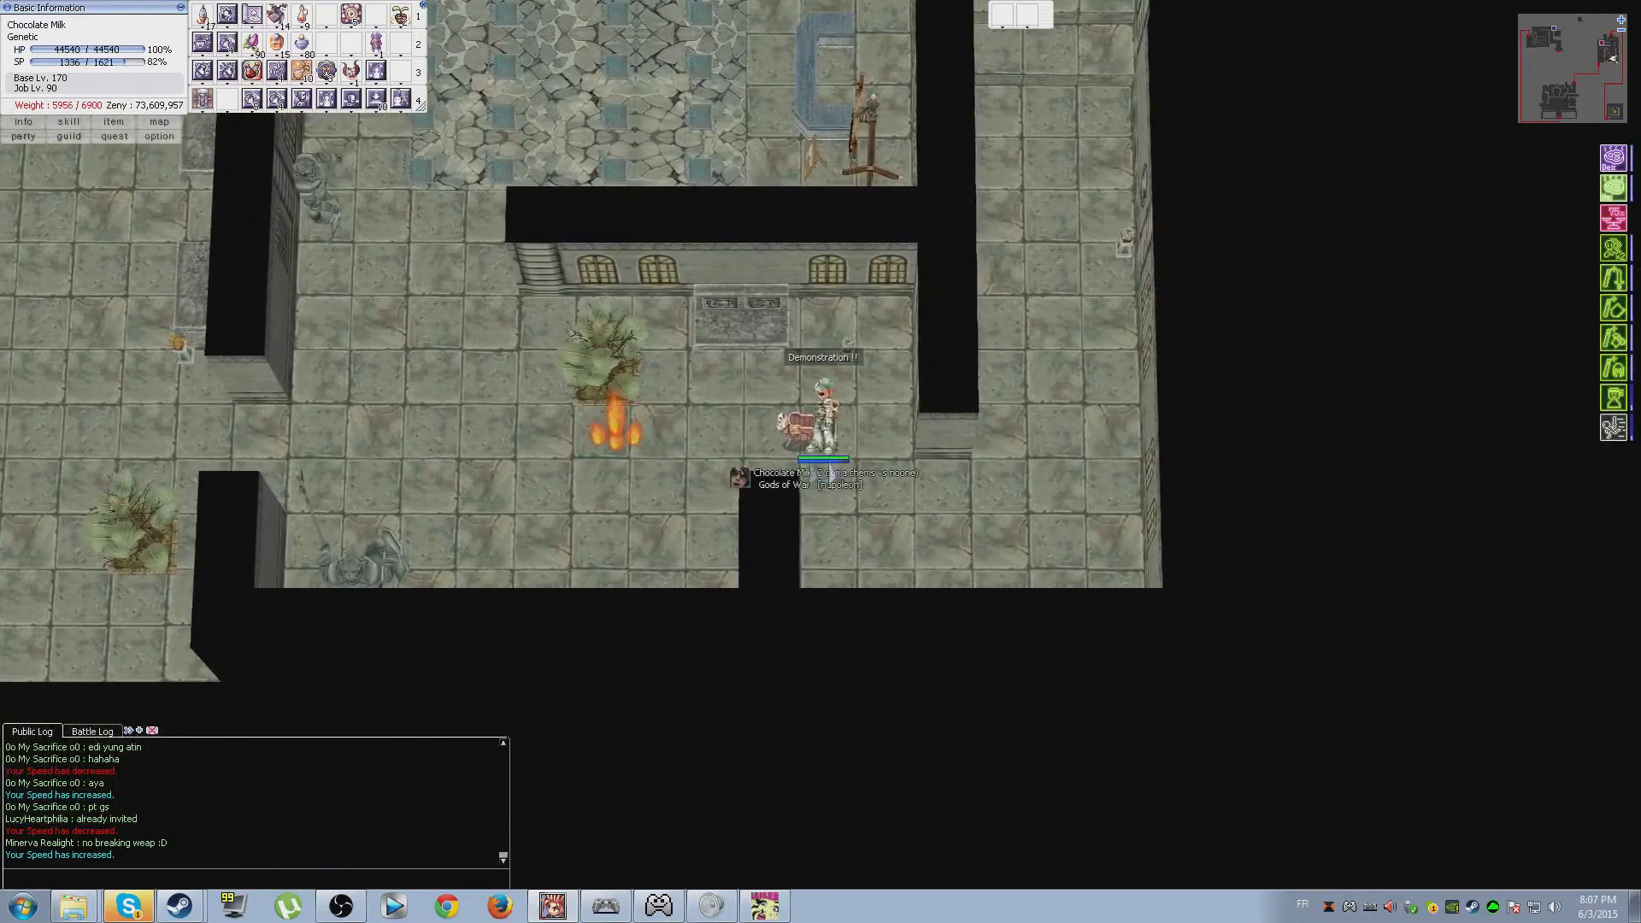
pyautogui.click(703, 406)
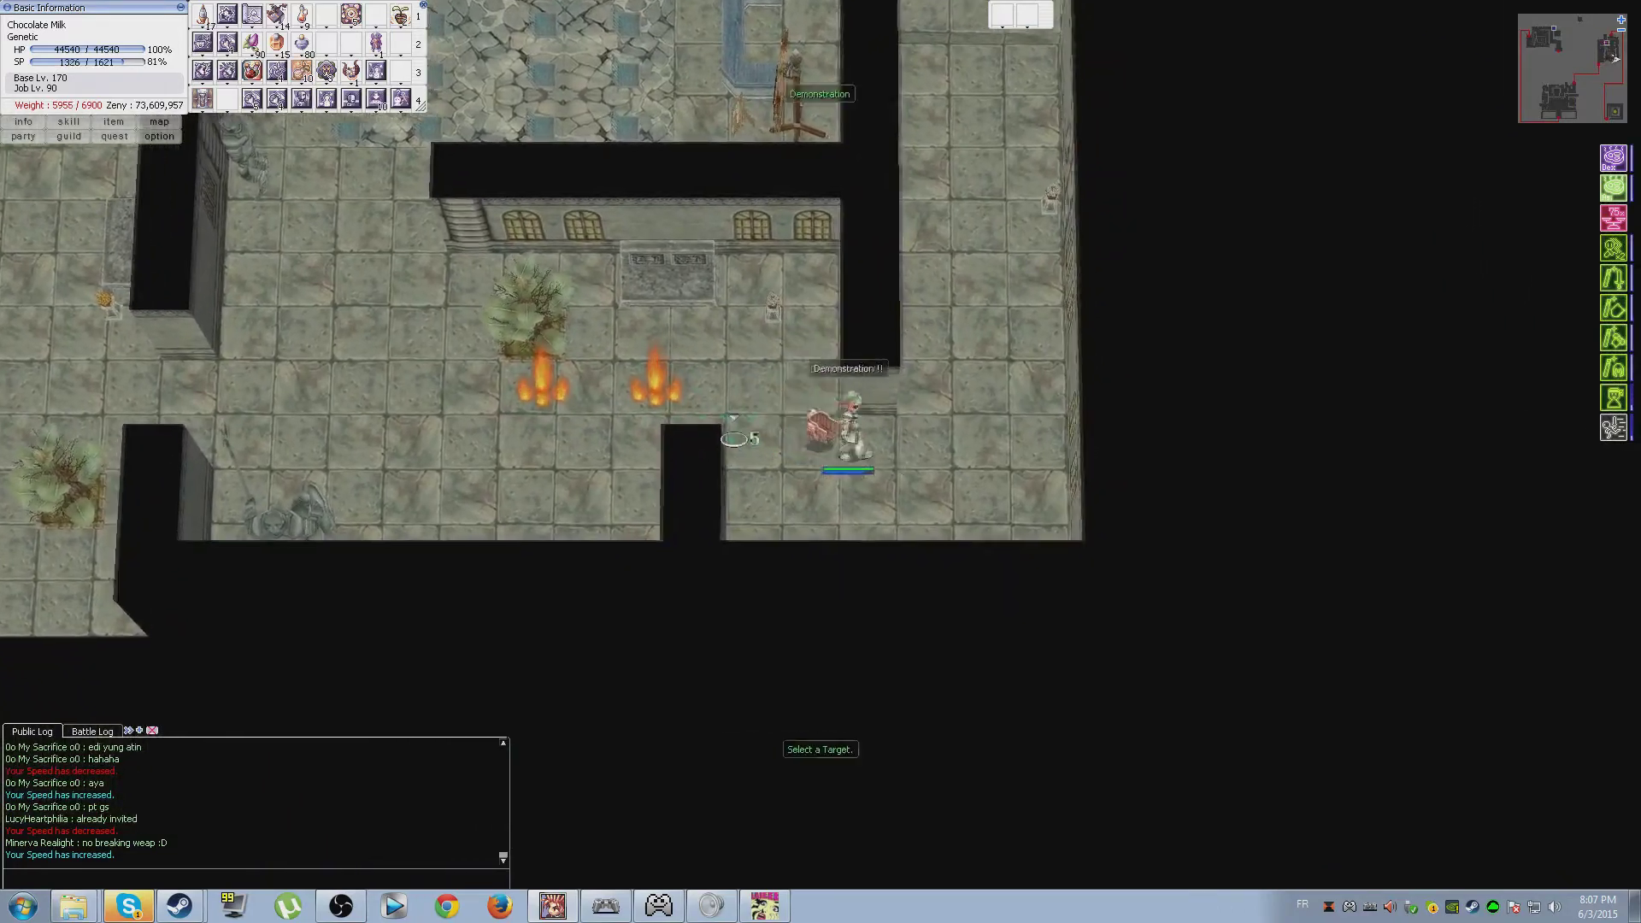
pyautogui.click(738, 391)
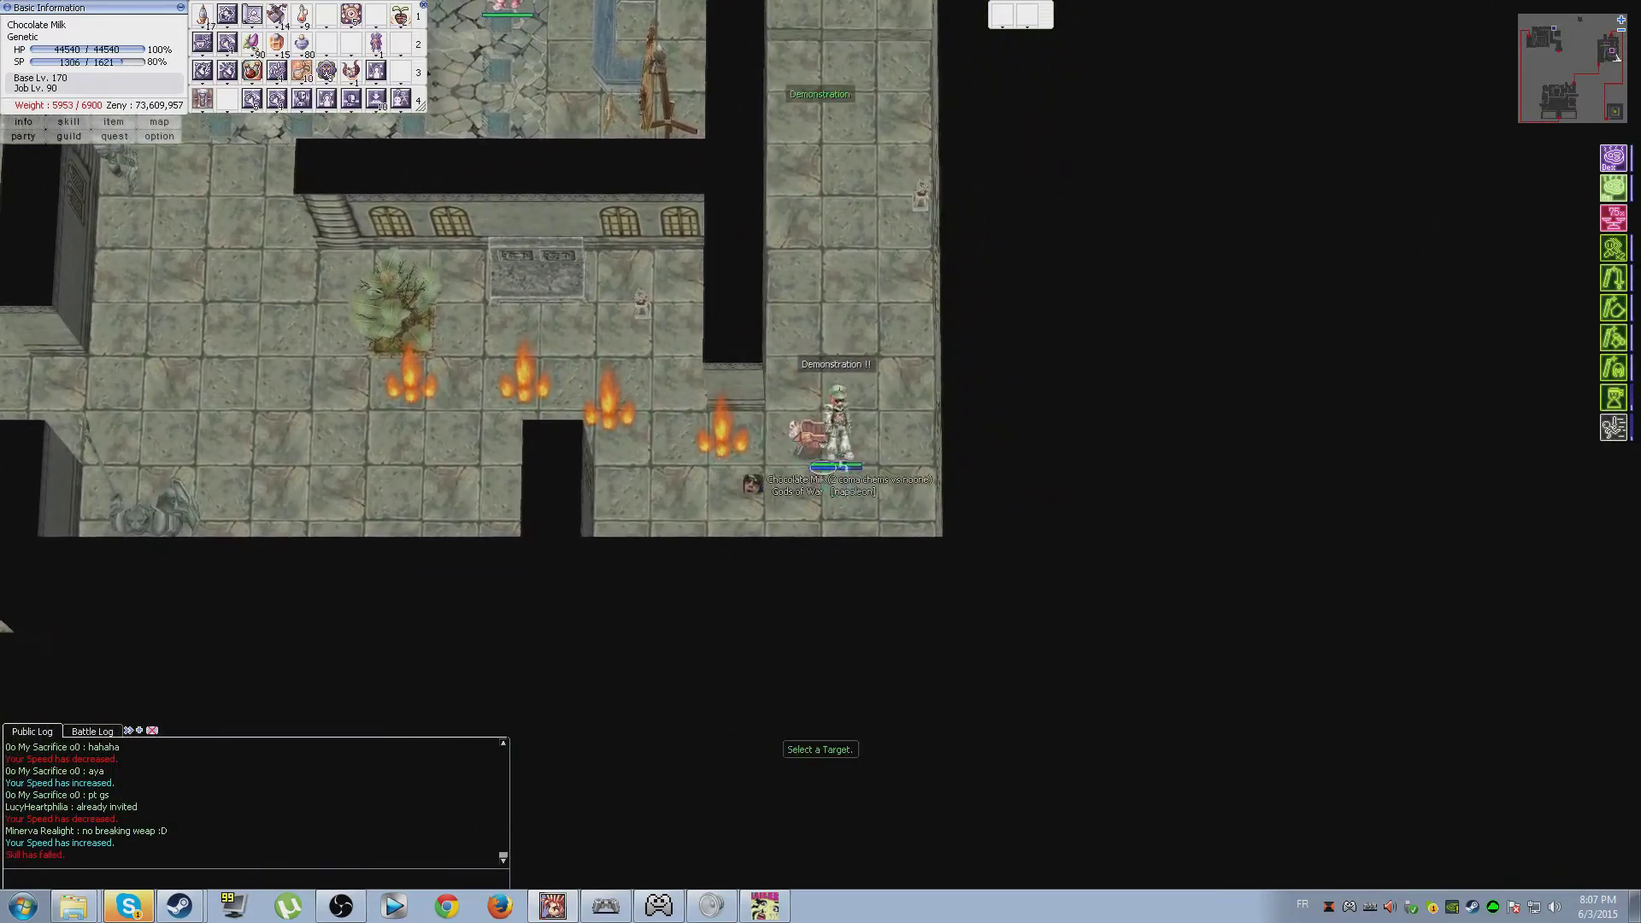
# - Lay more fire pools further down the corridor, then walk south
pyautogui.click(804, 483)
pyautogui.click(878, 533)
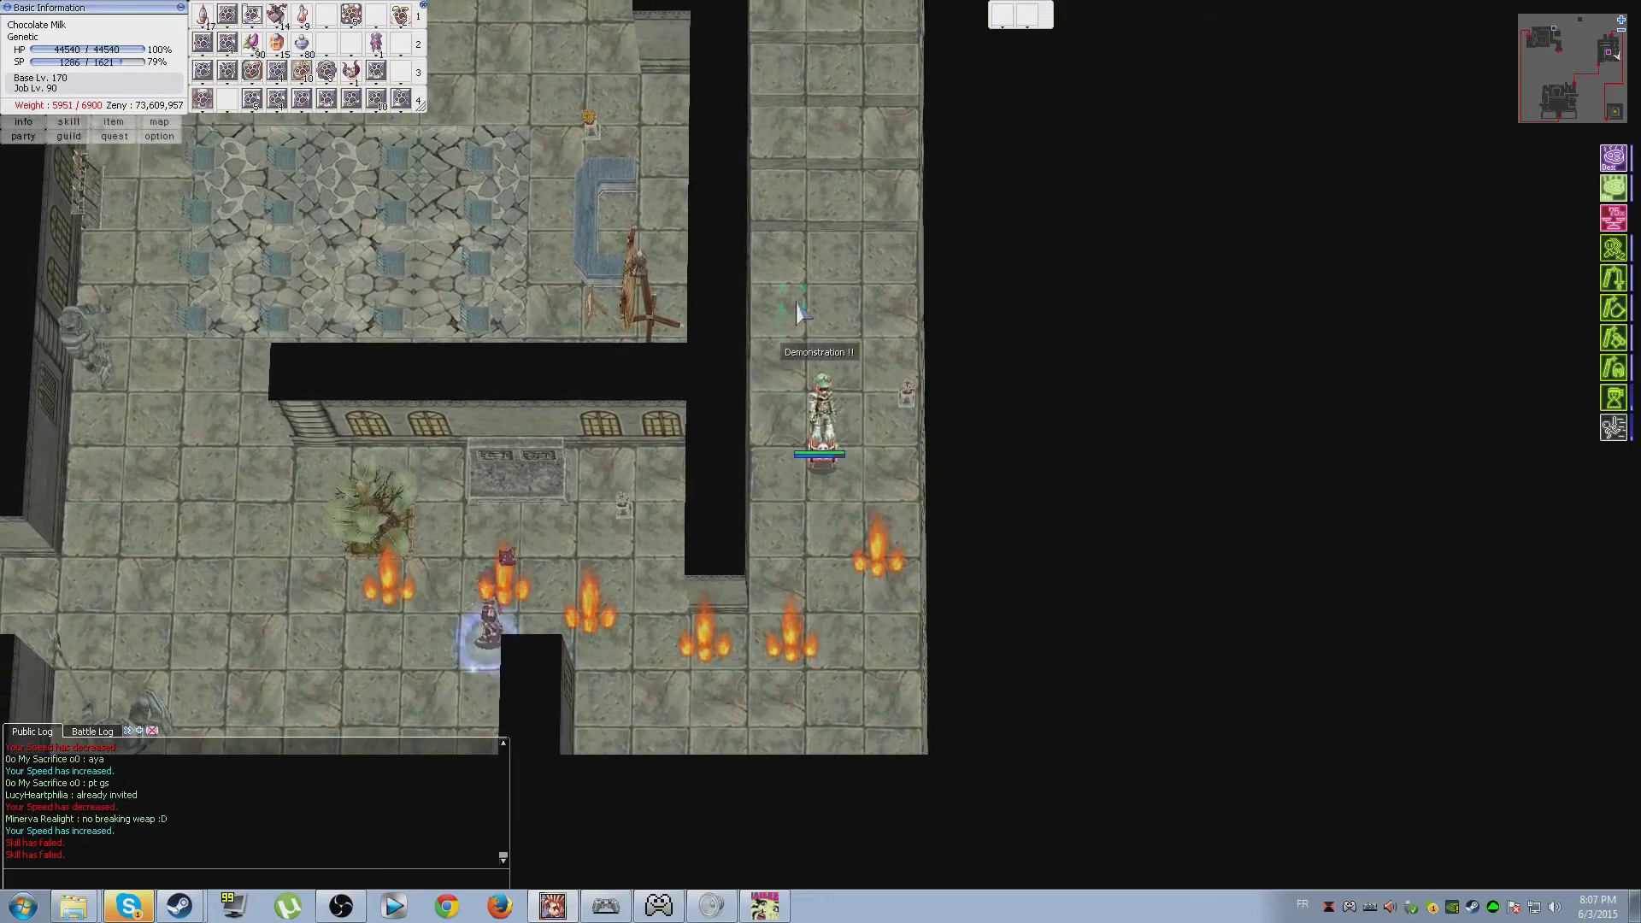
pyautogui.click(816, 544)
pyautogui.click(844, 526)
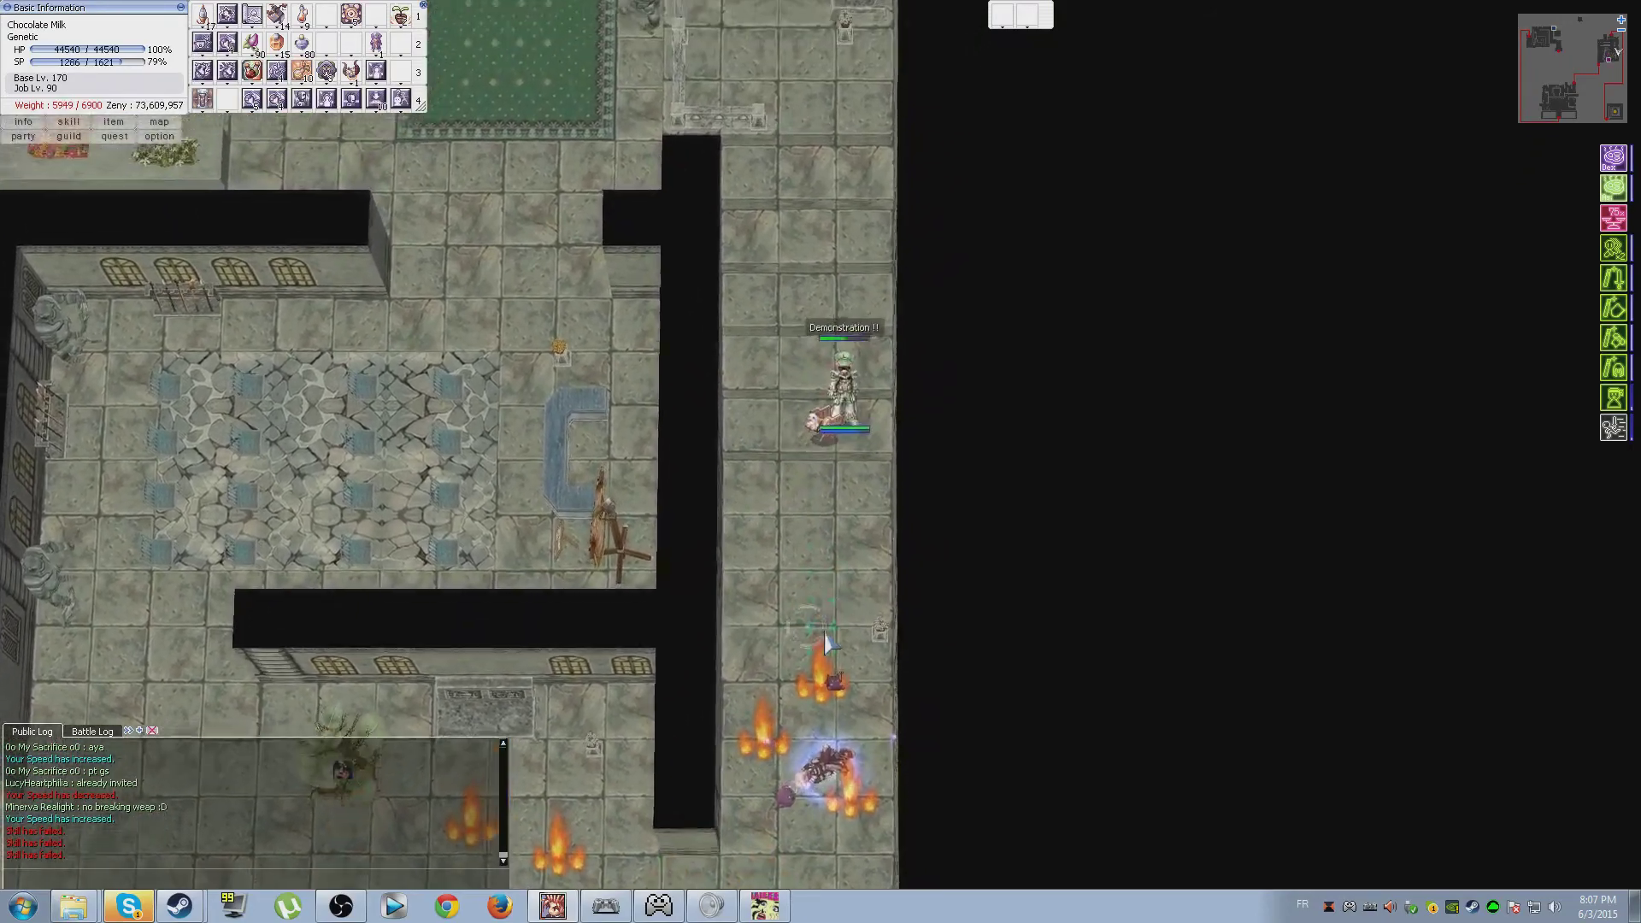
pyautogui.click(806, 616)
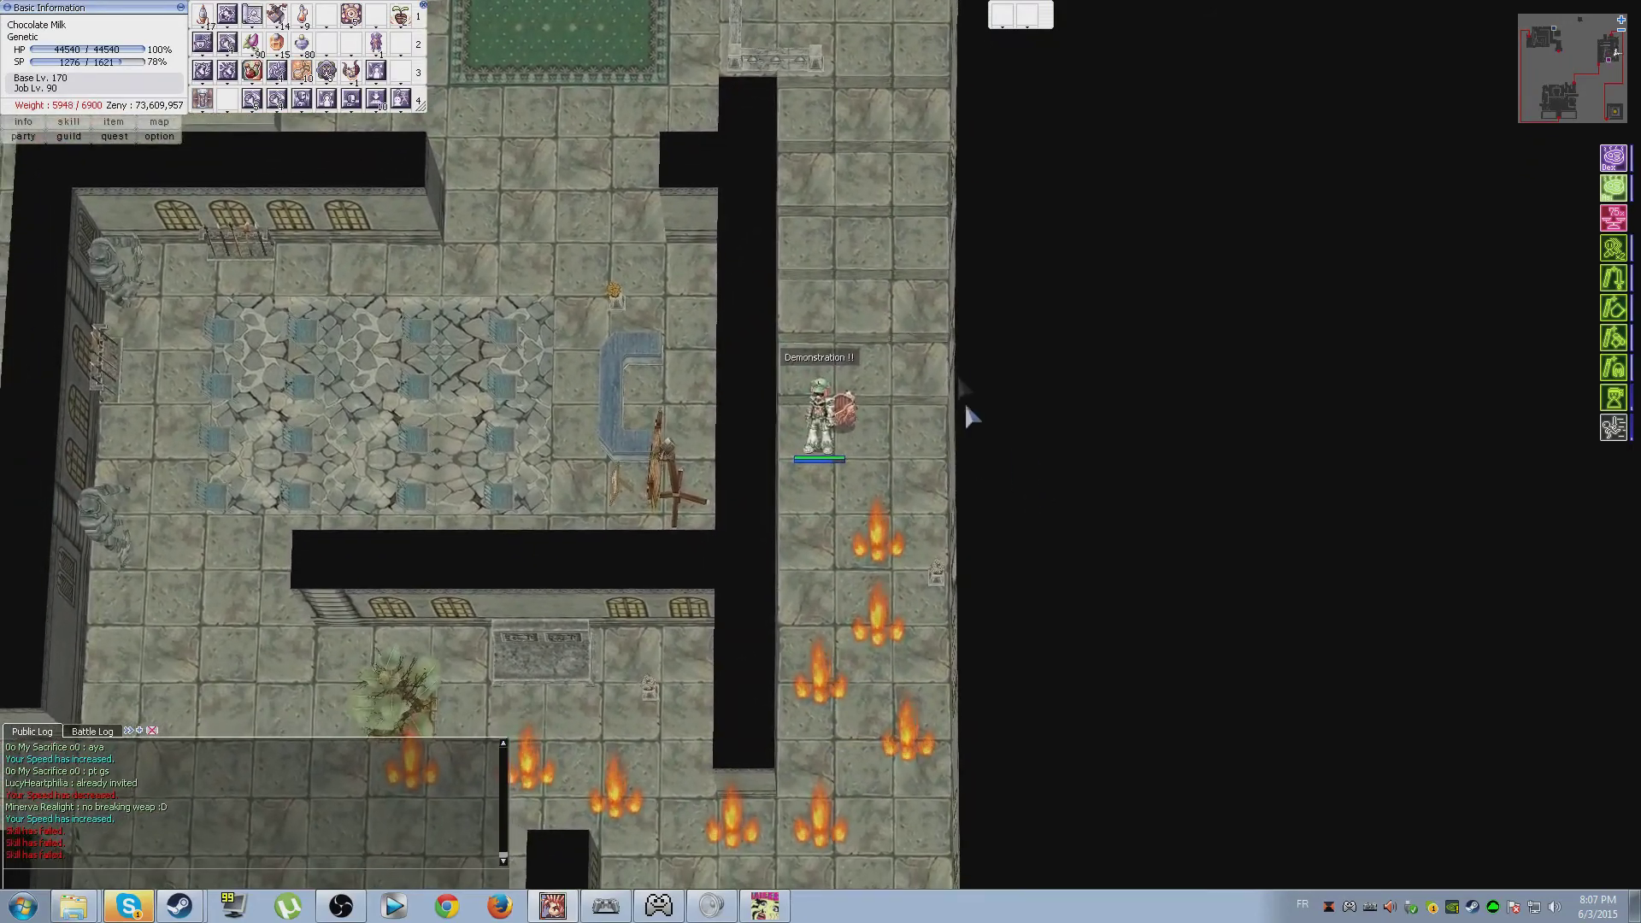
pyautogui.click(800, 574)
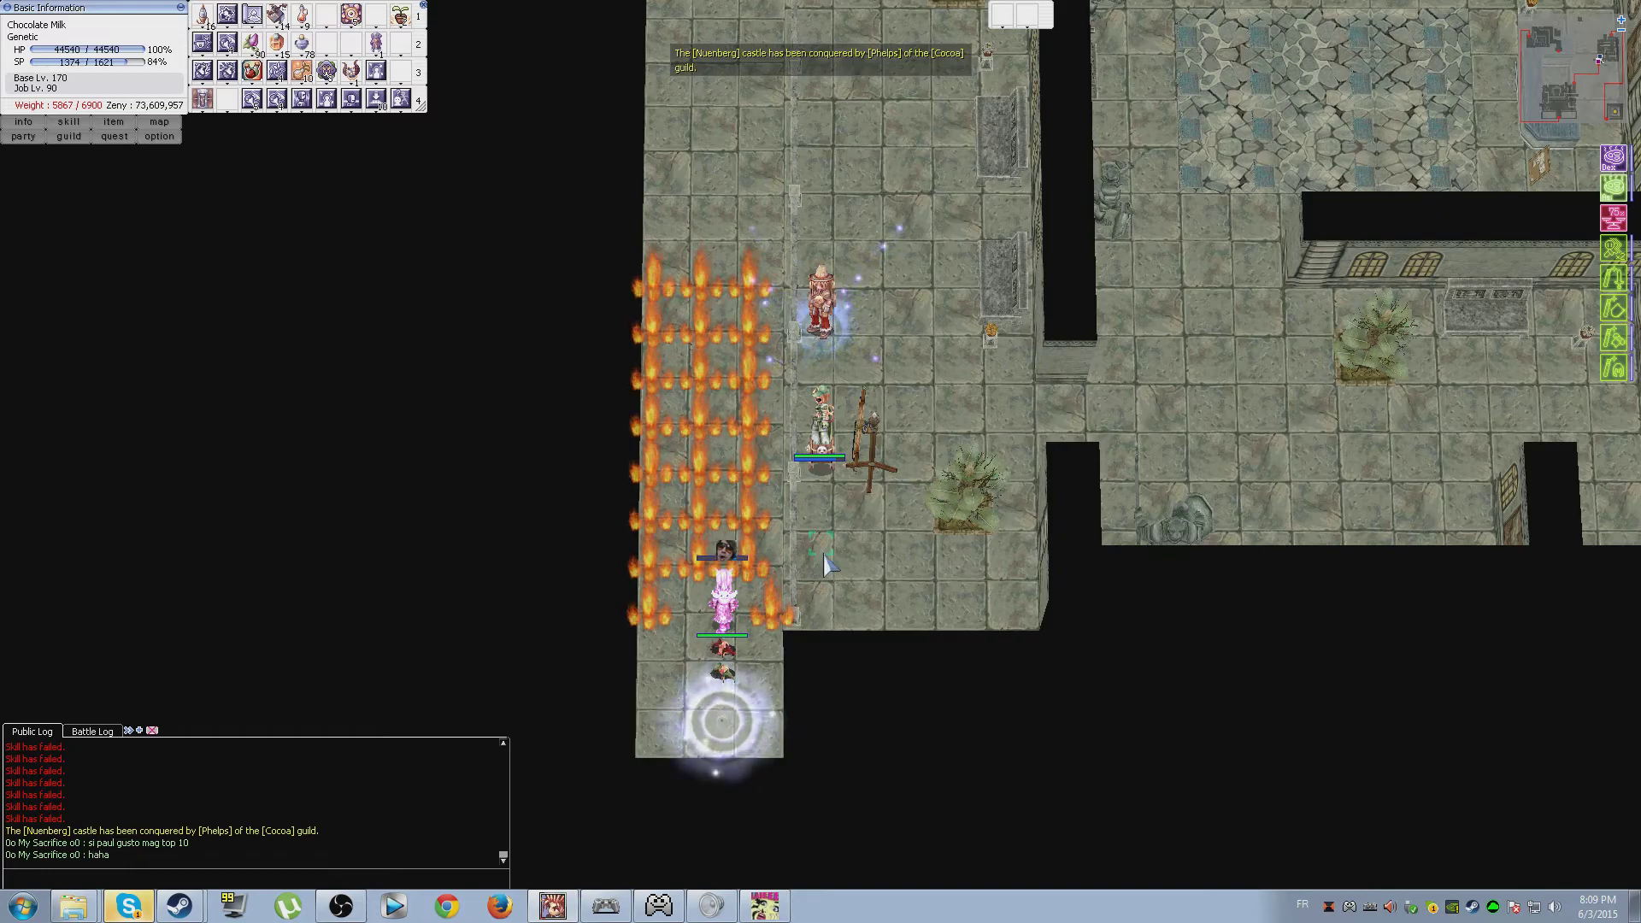
# - Hit the nearby invader with the F2 skill and pitch a healing potion to the pink ally
pyautogui.press('F2')
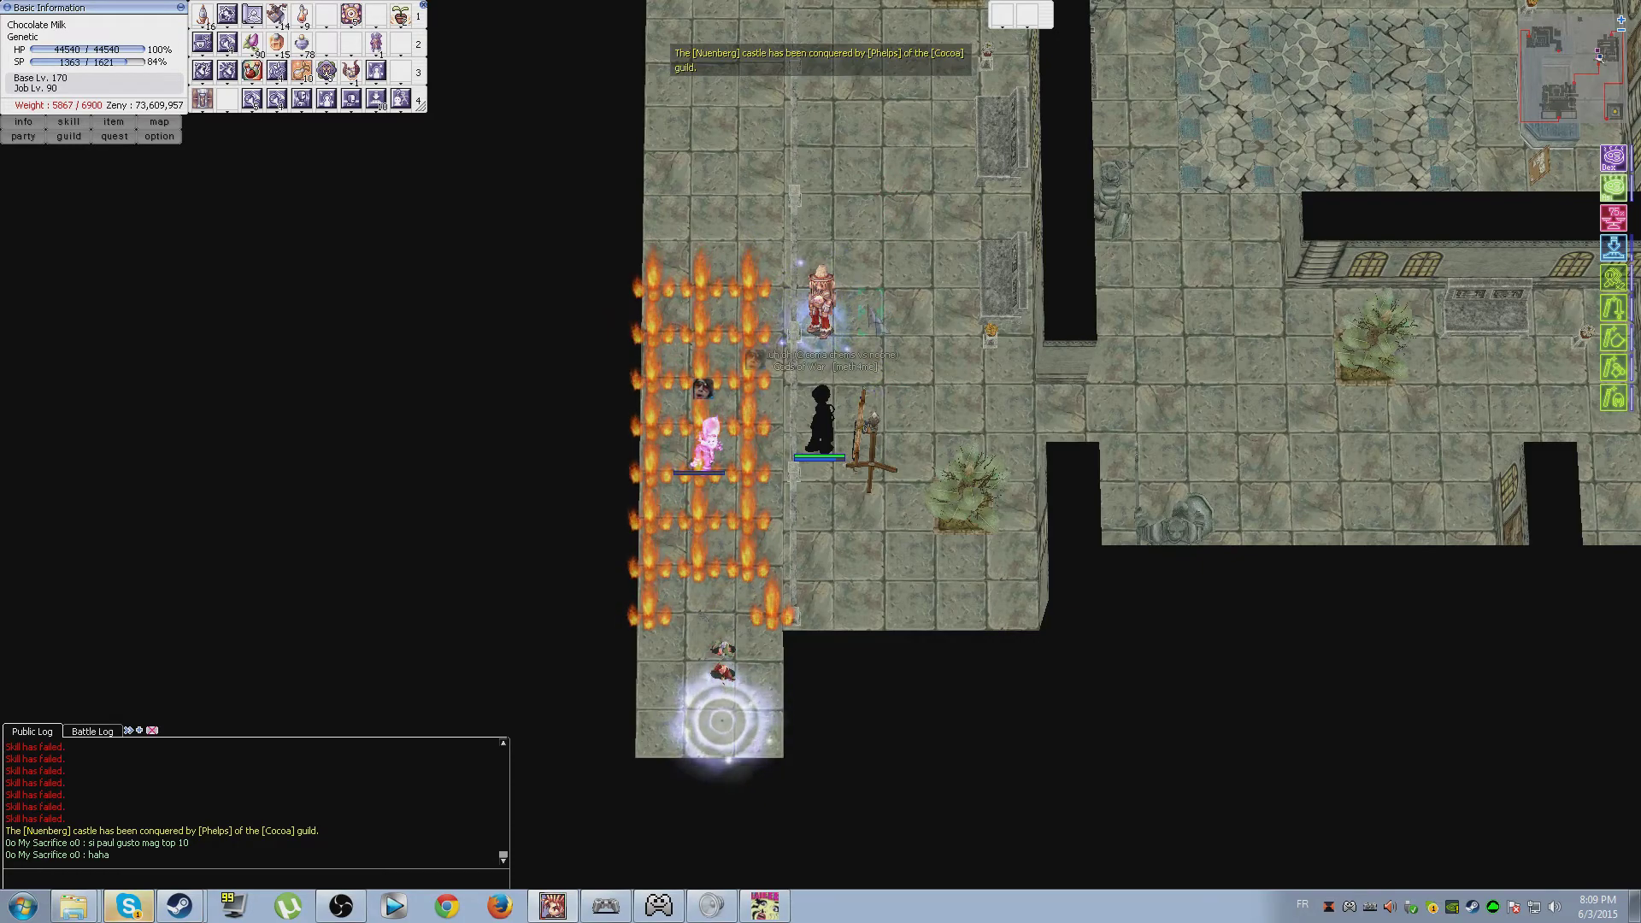
pyautogui.click(699, 308)
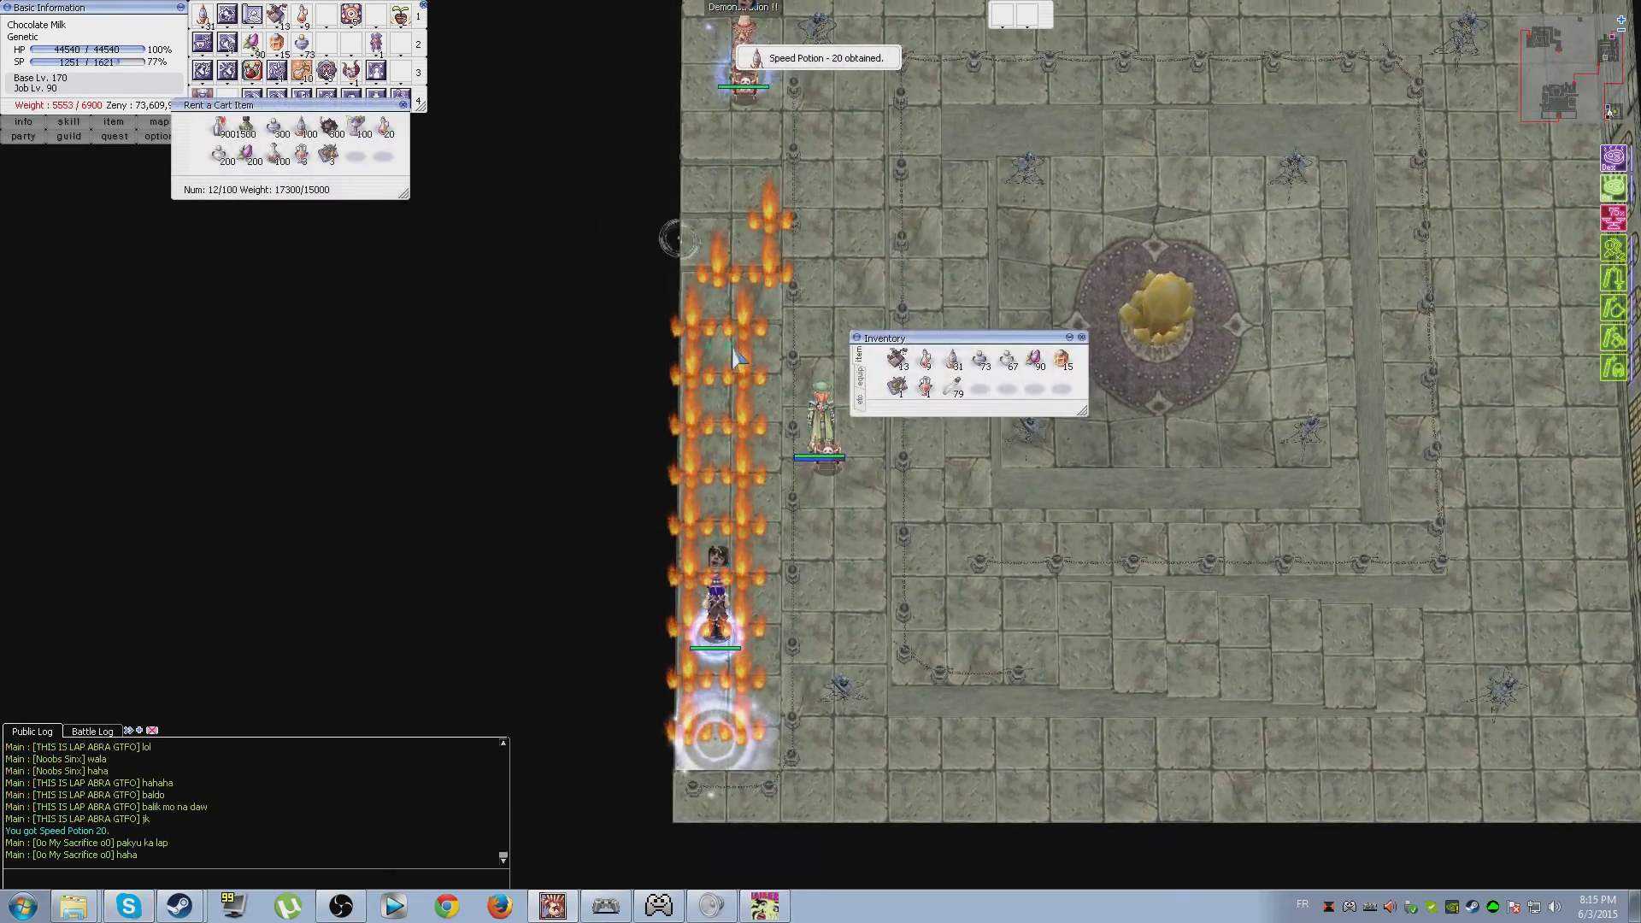
# - Close the inventory and walk north-east, then south beside the fire walls
pyautogui.hotkey('alt', 'e')
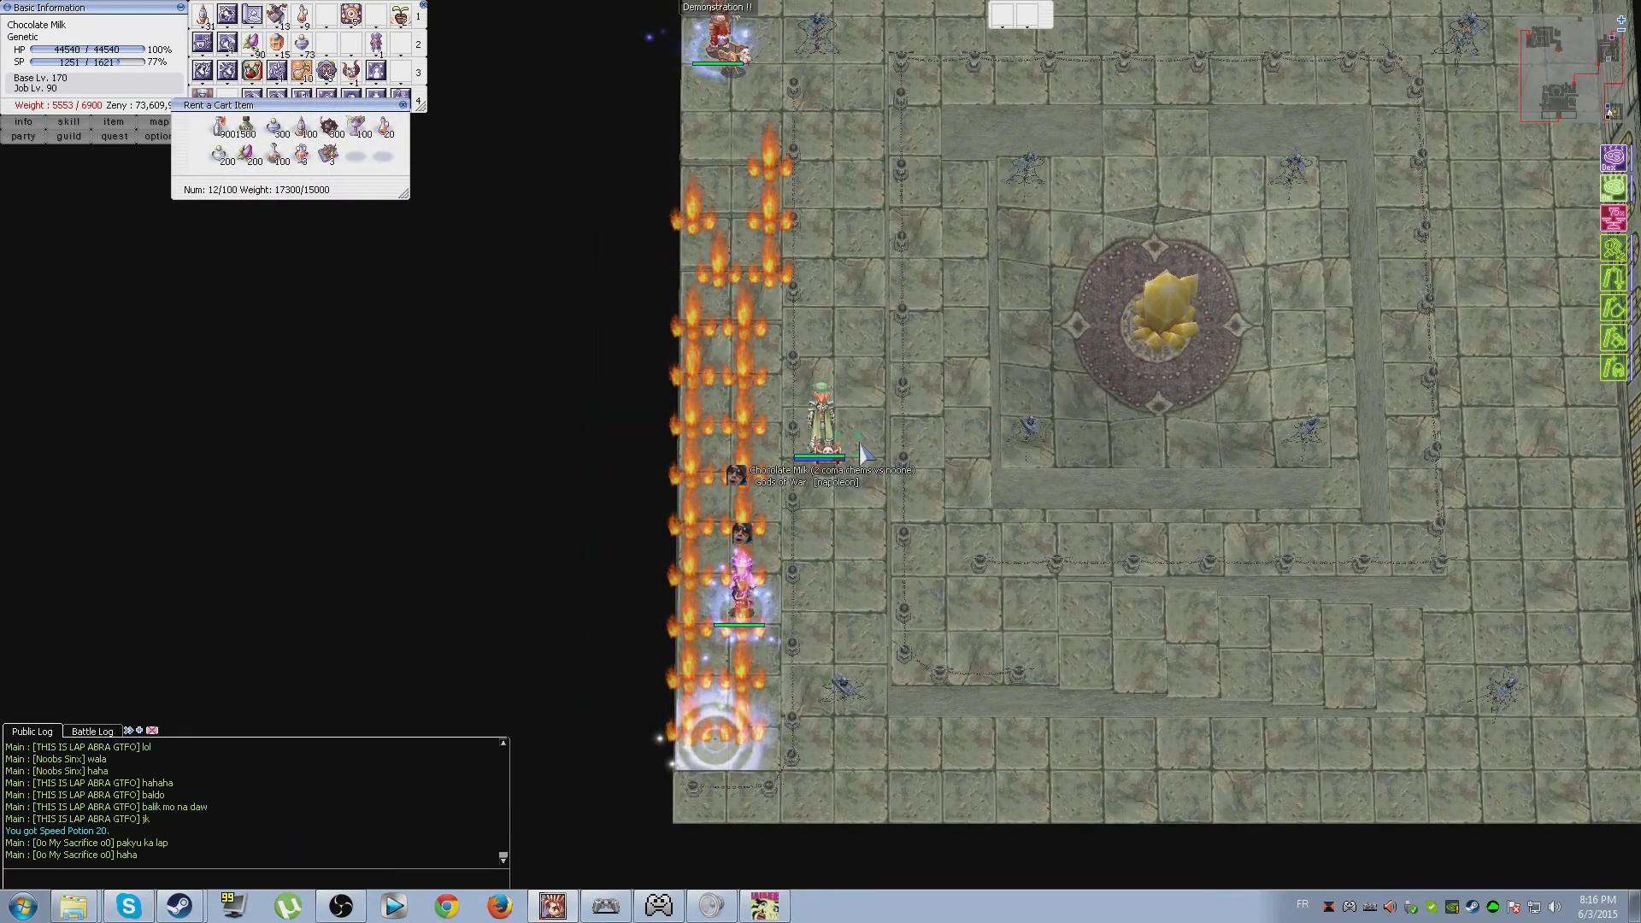
pyautogui.click(873, 344)
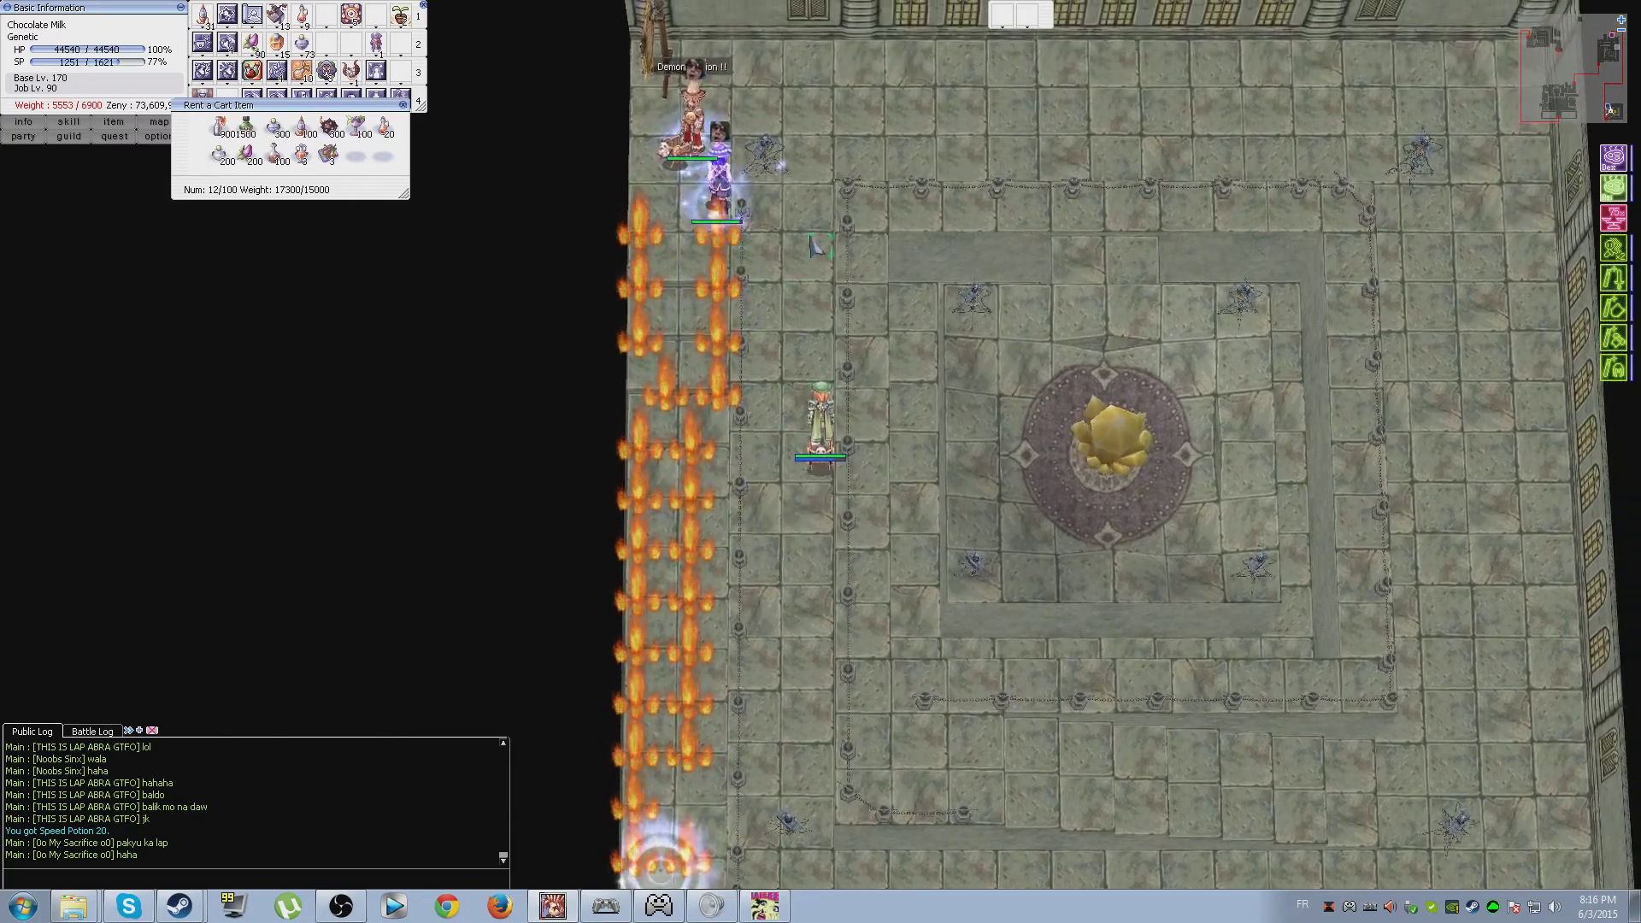
pyautogui.click(814, 566)
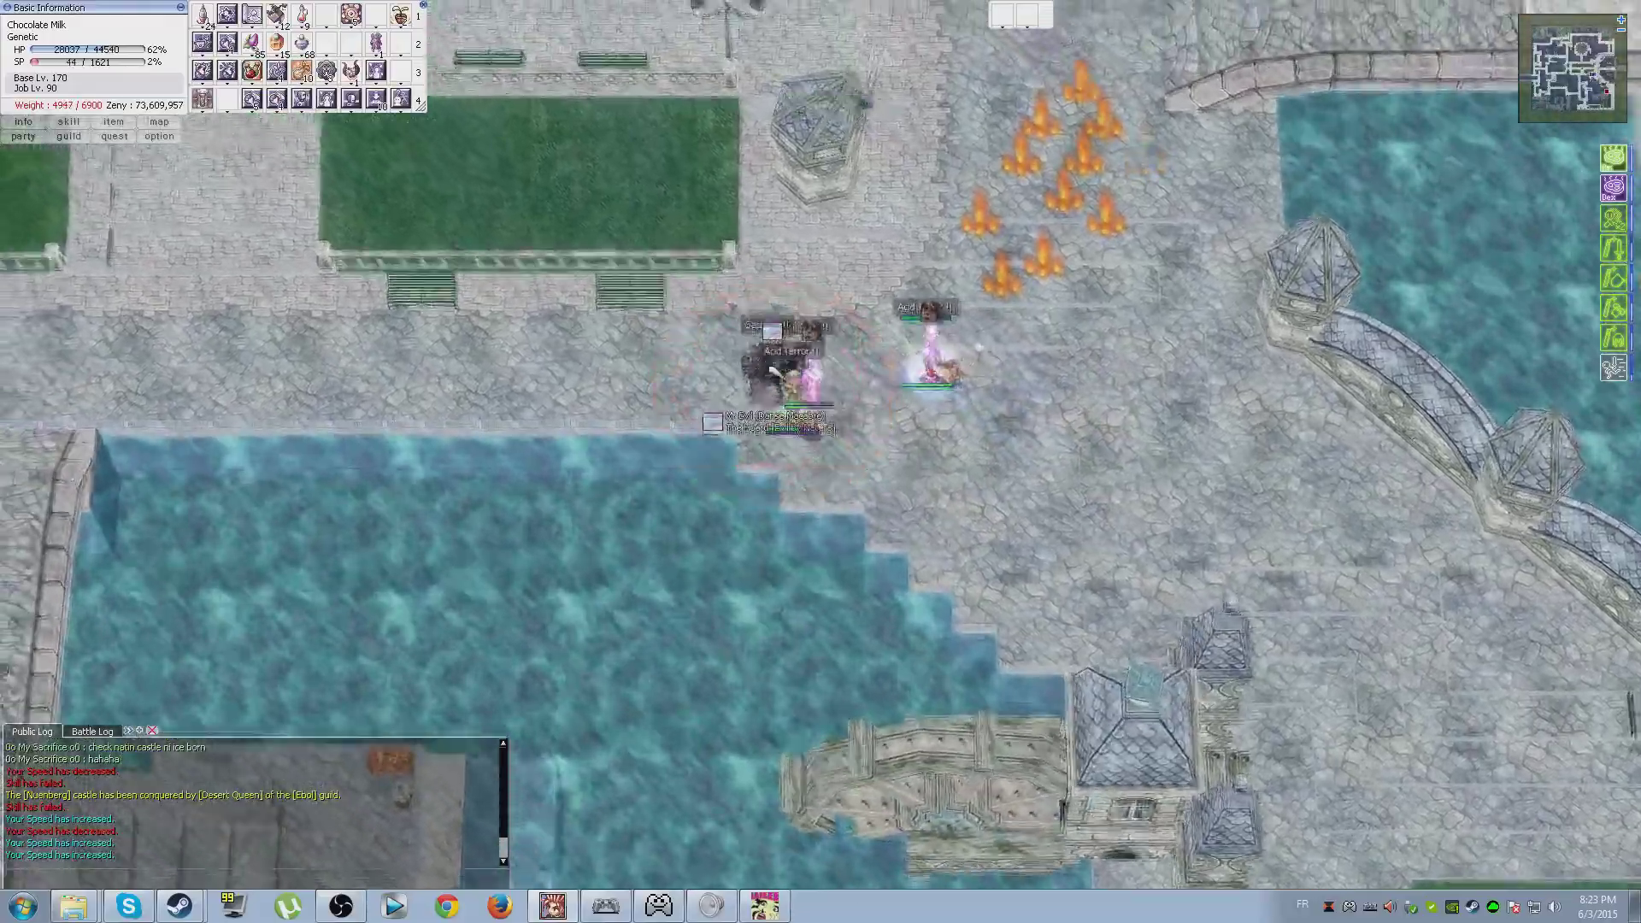
# - Target an invader, pitch an SP potion on yourself, and walk west along the canal
pyautogui.press('F1')
pyautogui.press('F1')
pyautogui.press('F1')
pyautogui.press('F1')
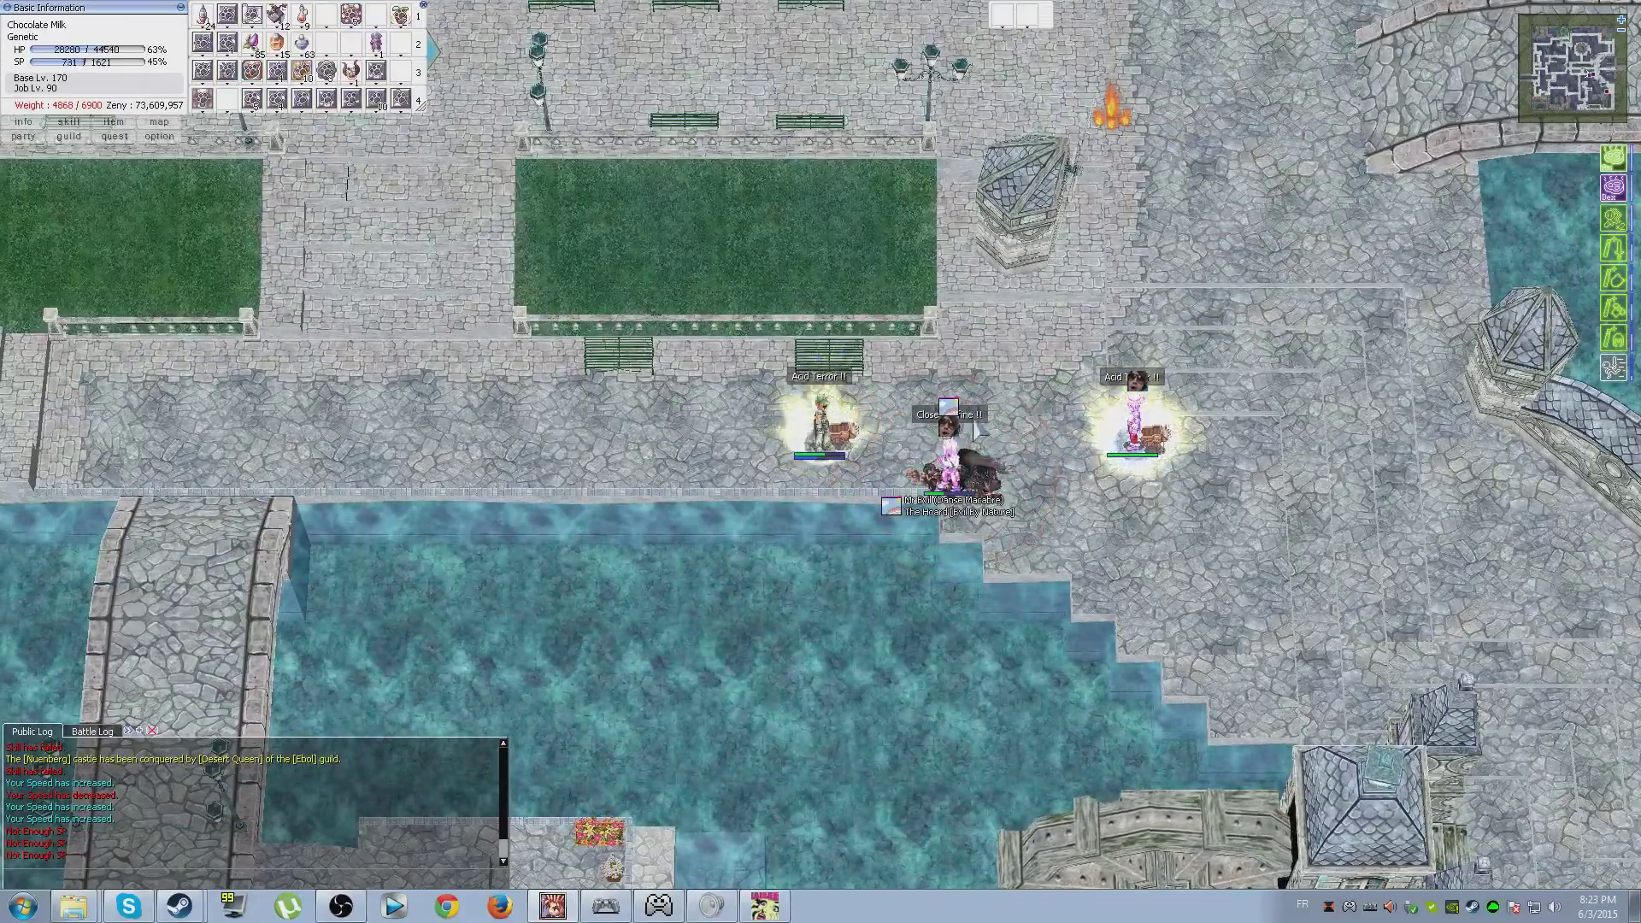
pyautogui.press('F1')
pyautogui.click(848, 418)
pyautogui.click(452, 471)
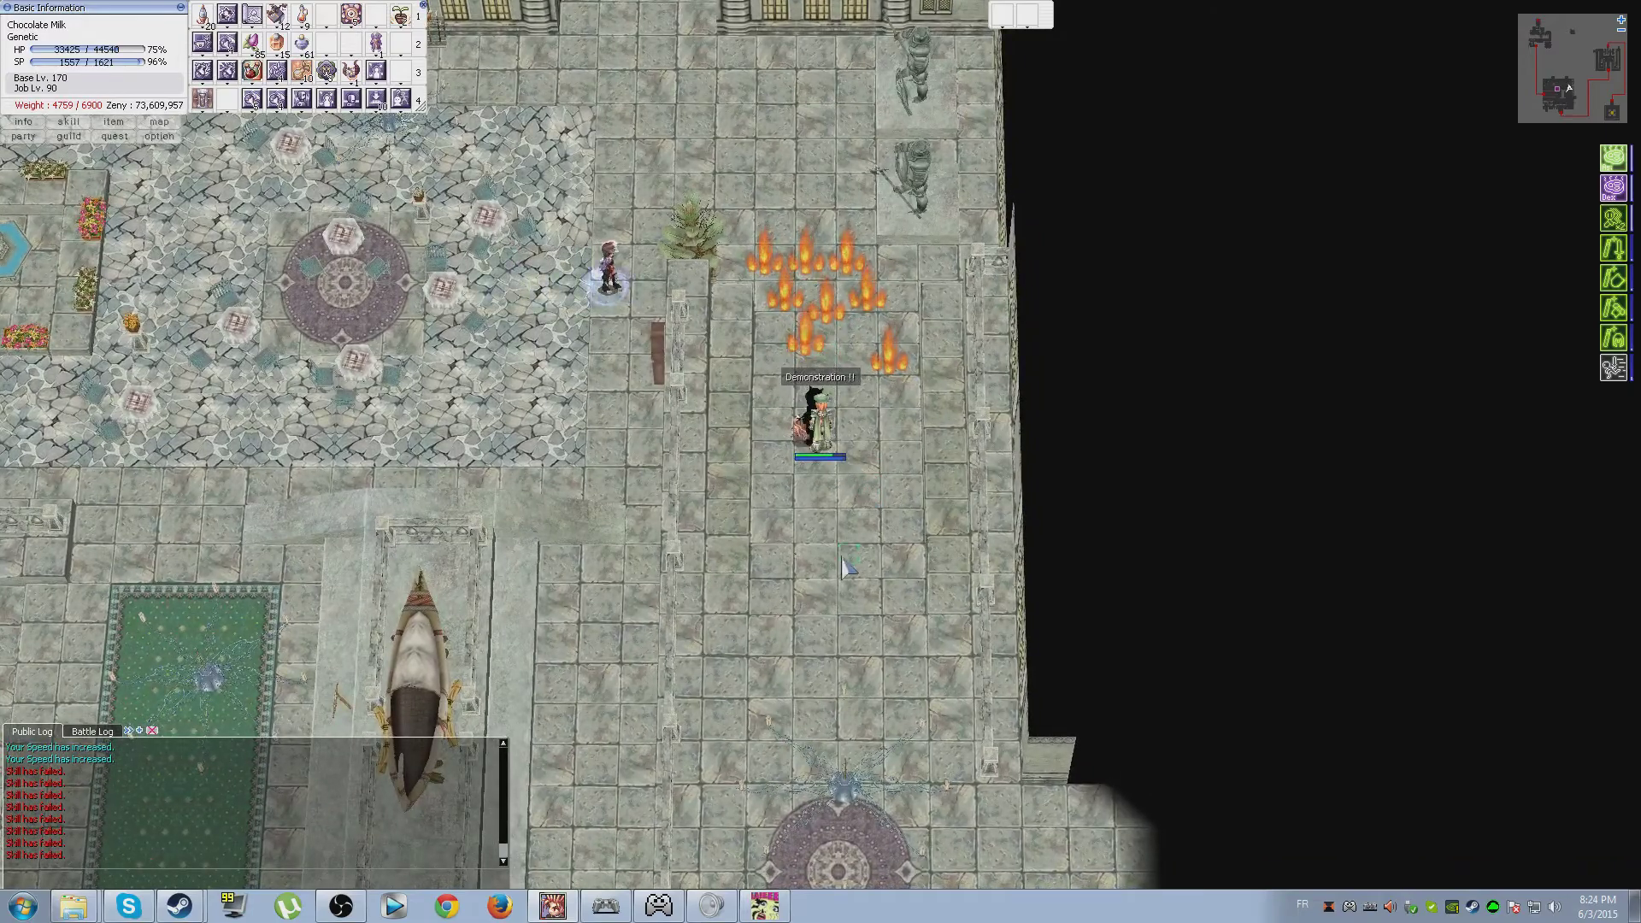
# - Bombard invaders with Acid Terror and Acid Demonstration while moving south-west
pyautogui.click(846, 567)
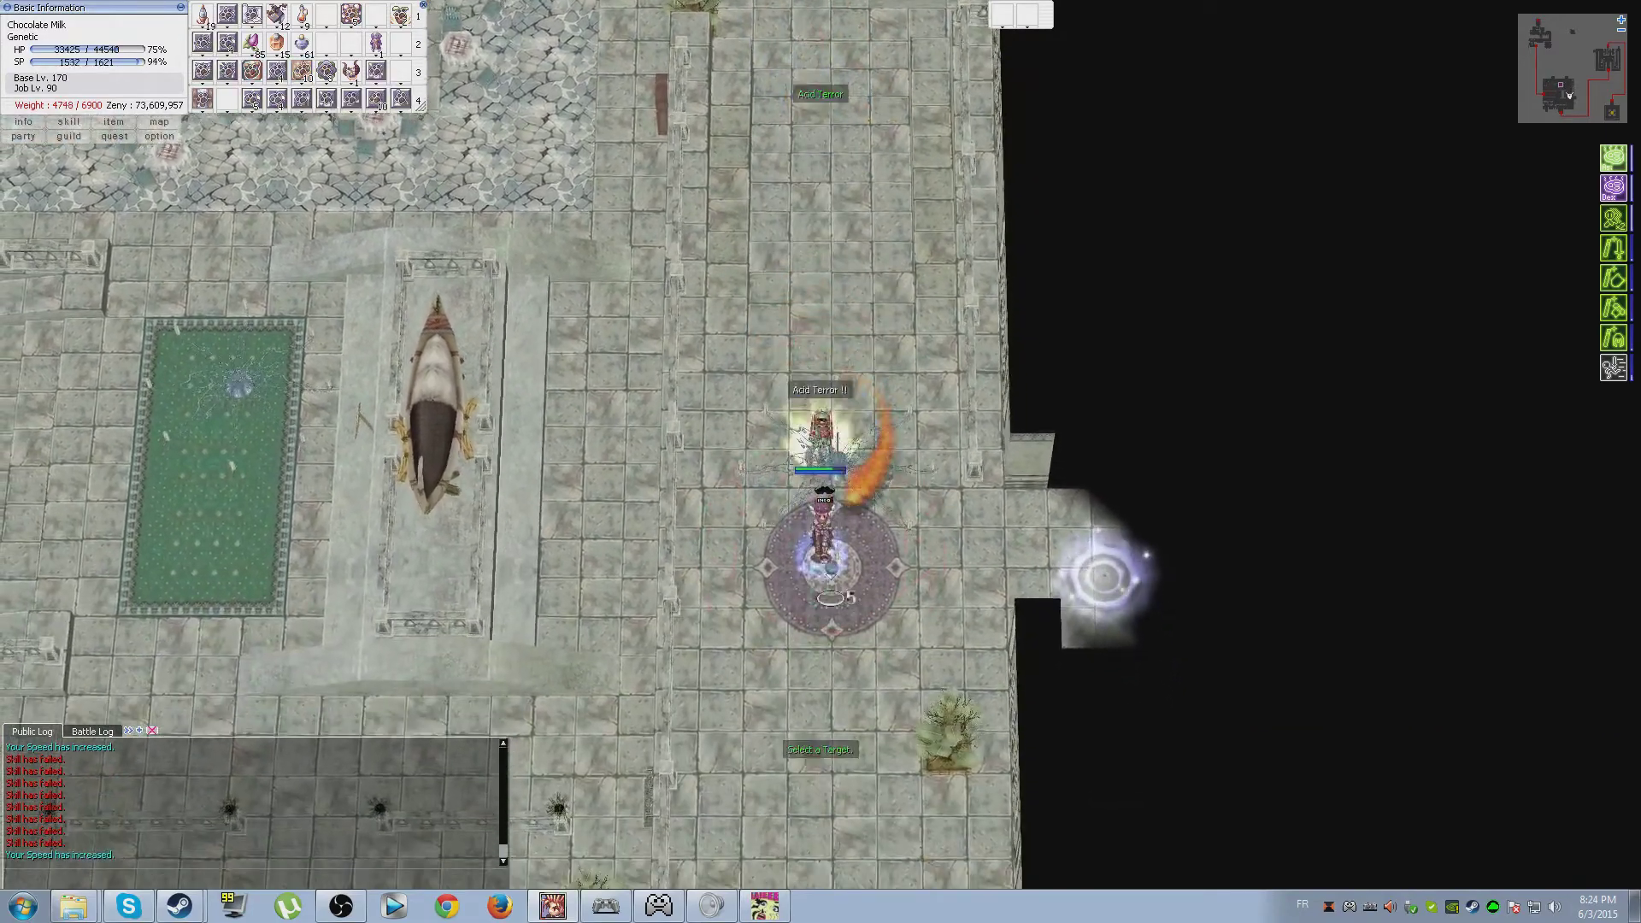
pyautogui.press('F2')
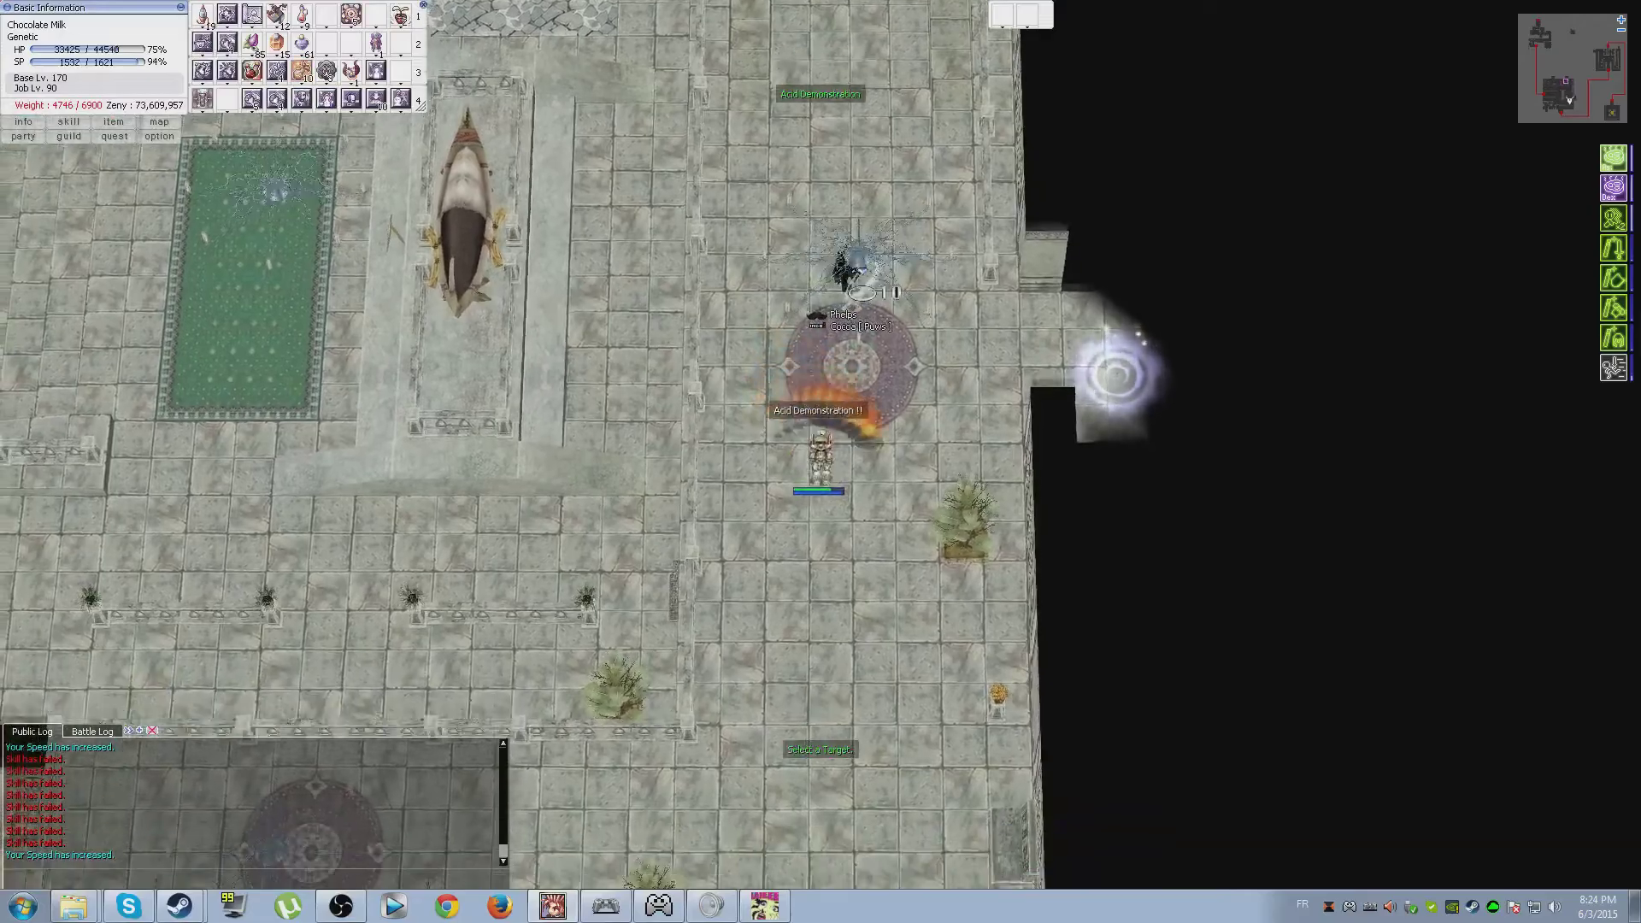
pyautogui.click(761, 613)
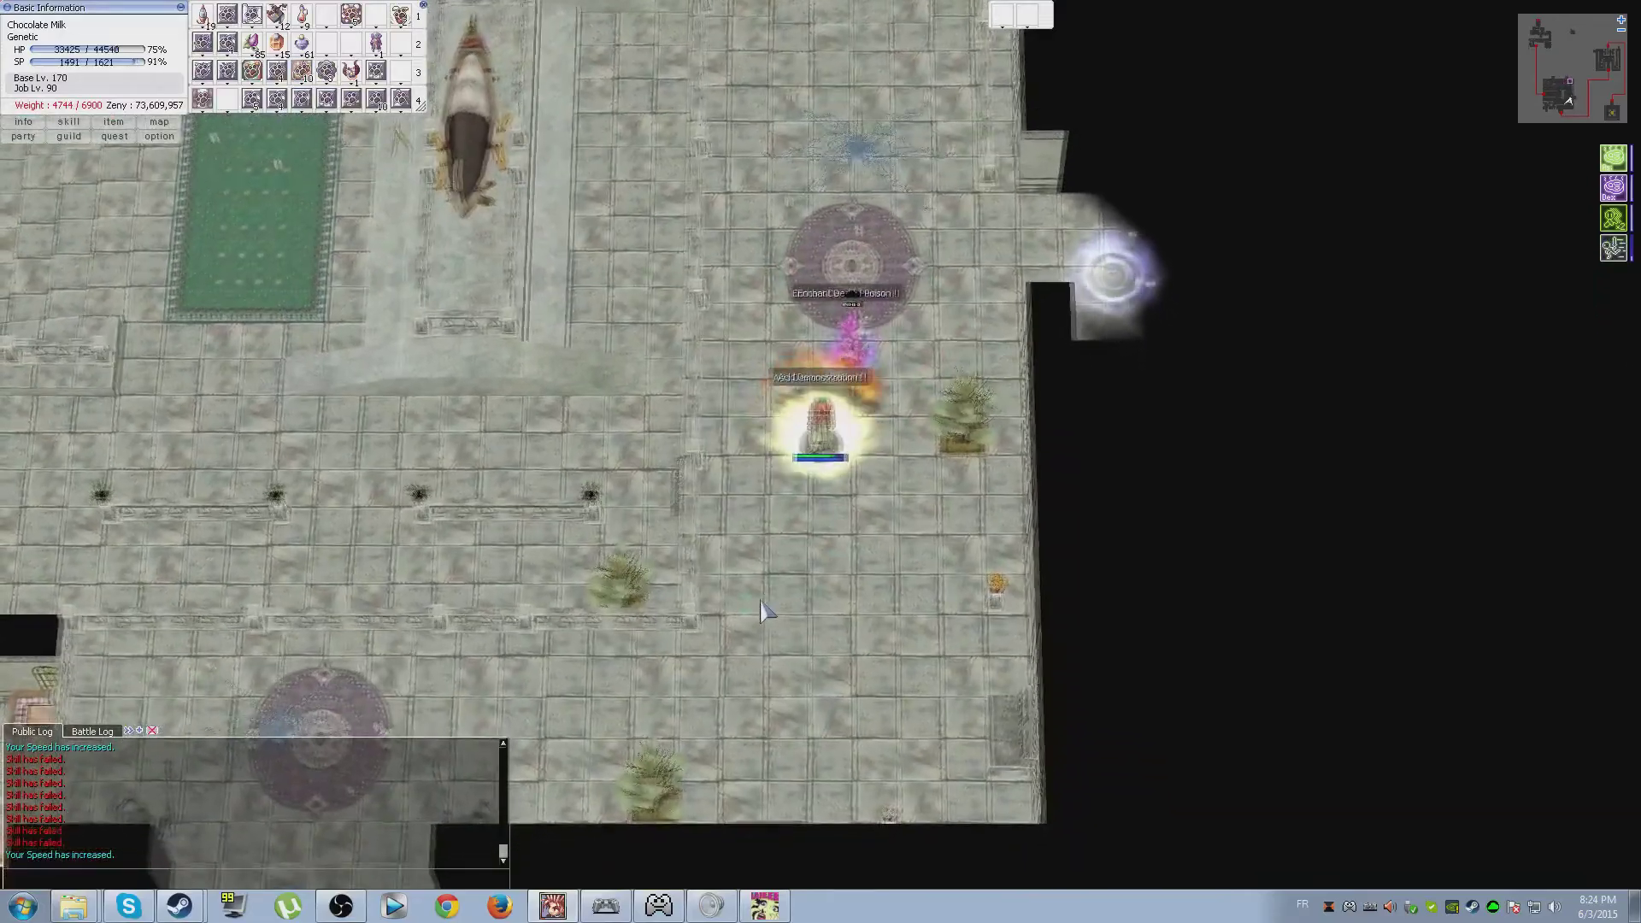
pyautogui.press('F2')
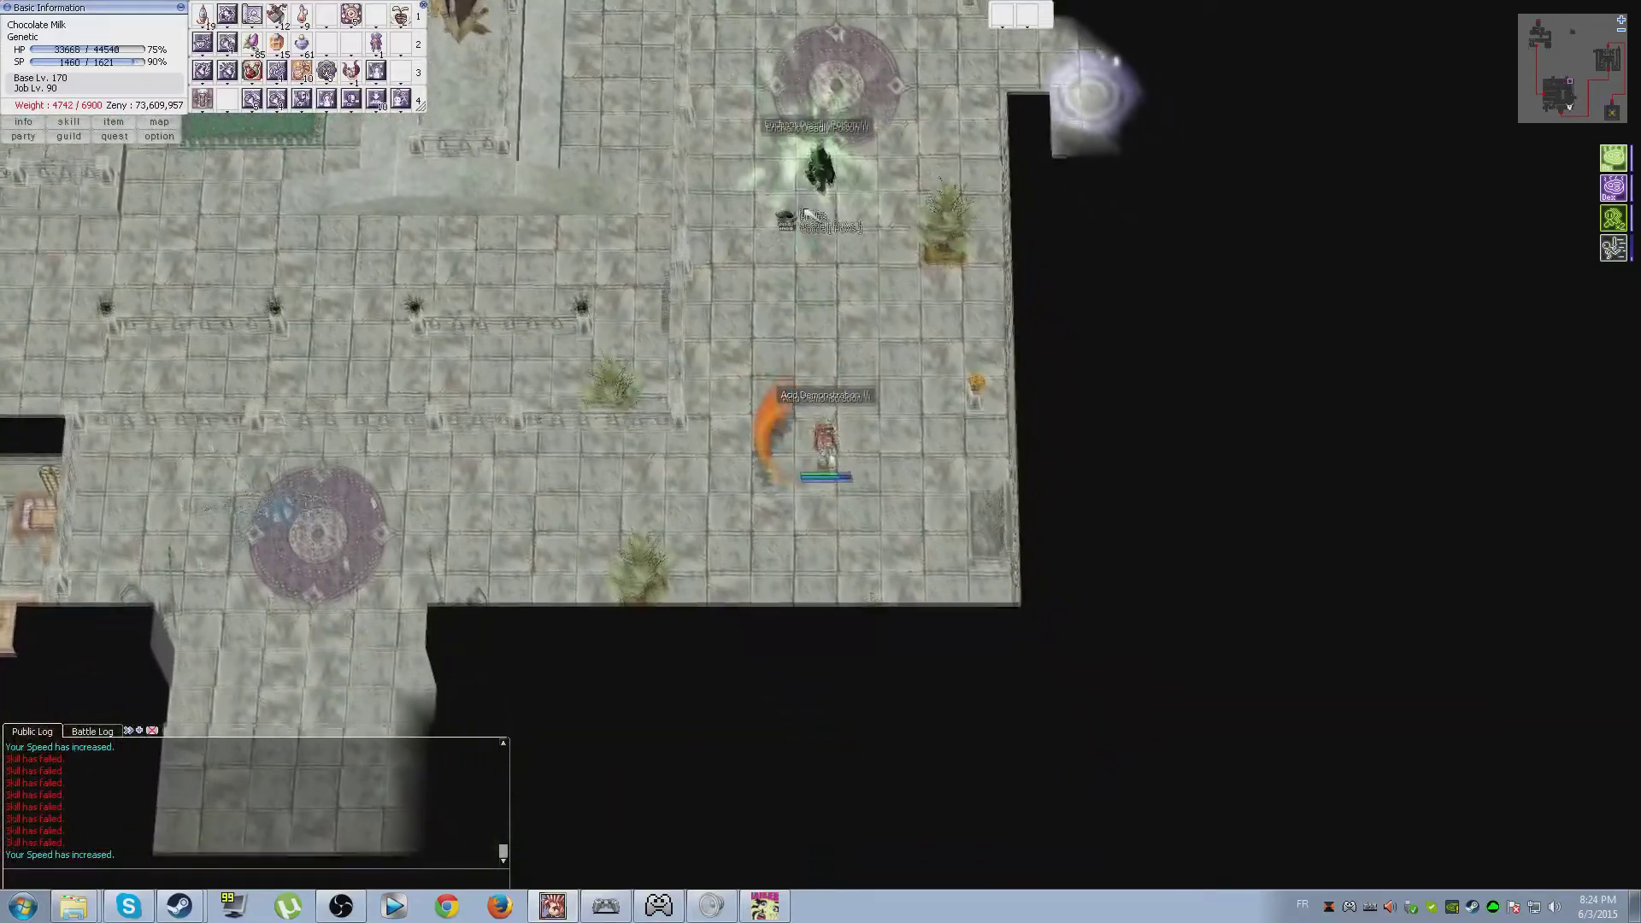
pyautogui.press('F1')
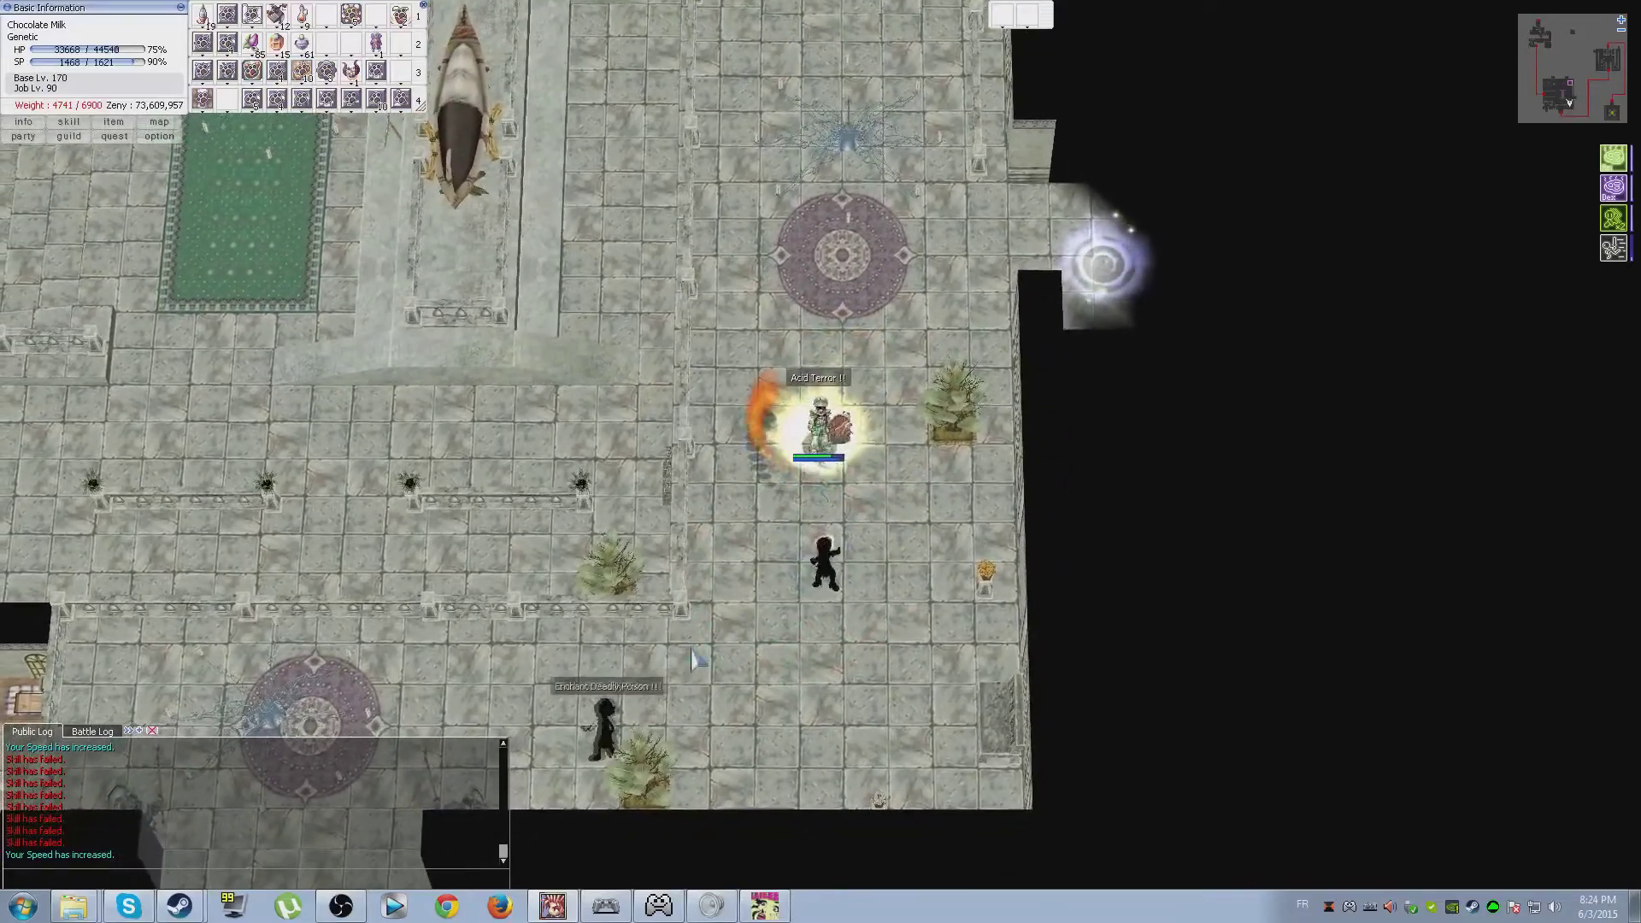
pyautogui.click(693, 660)
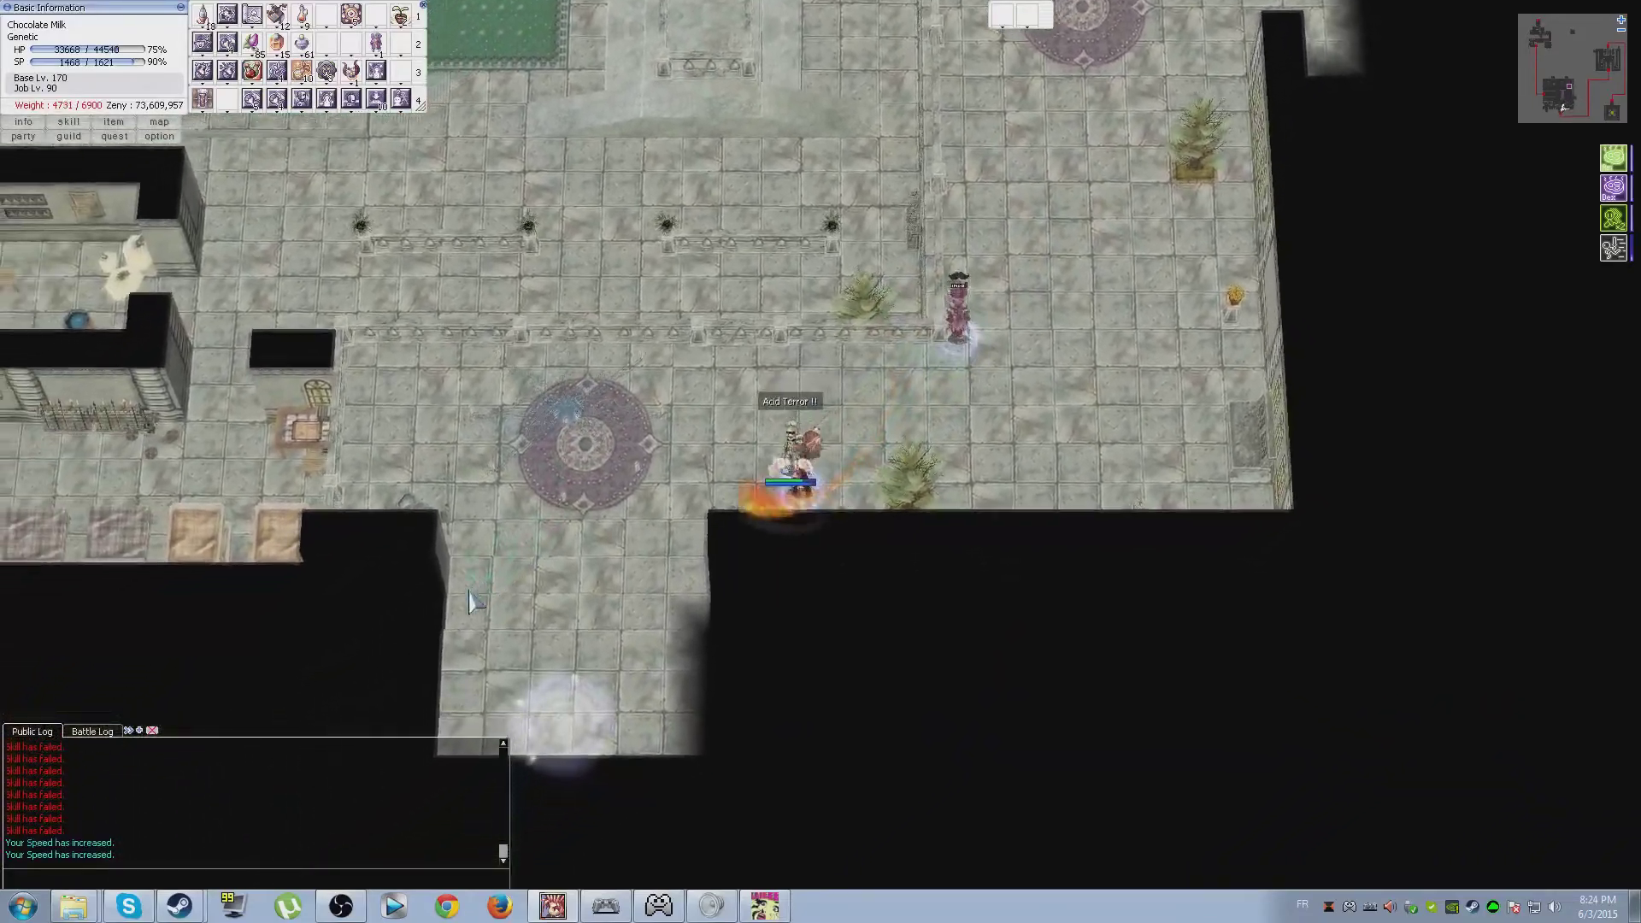
pyautogui.press('F1')
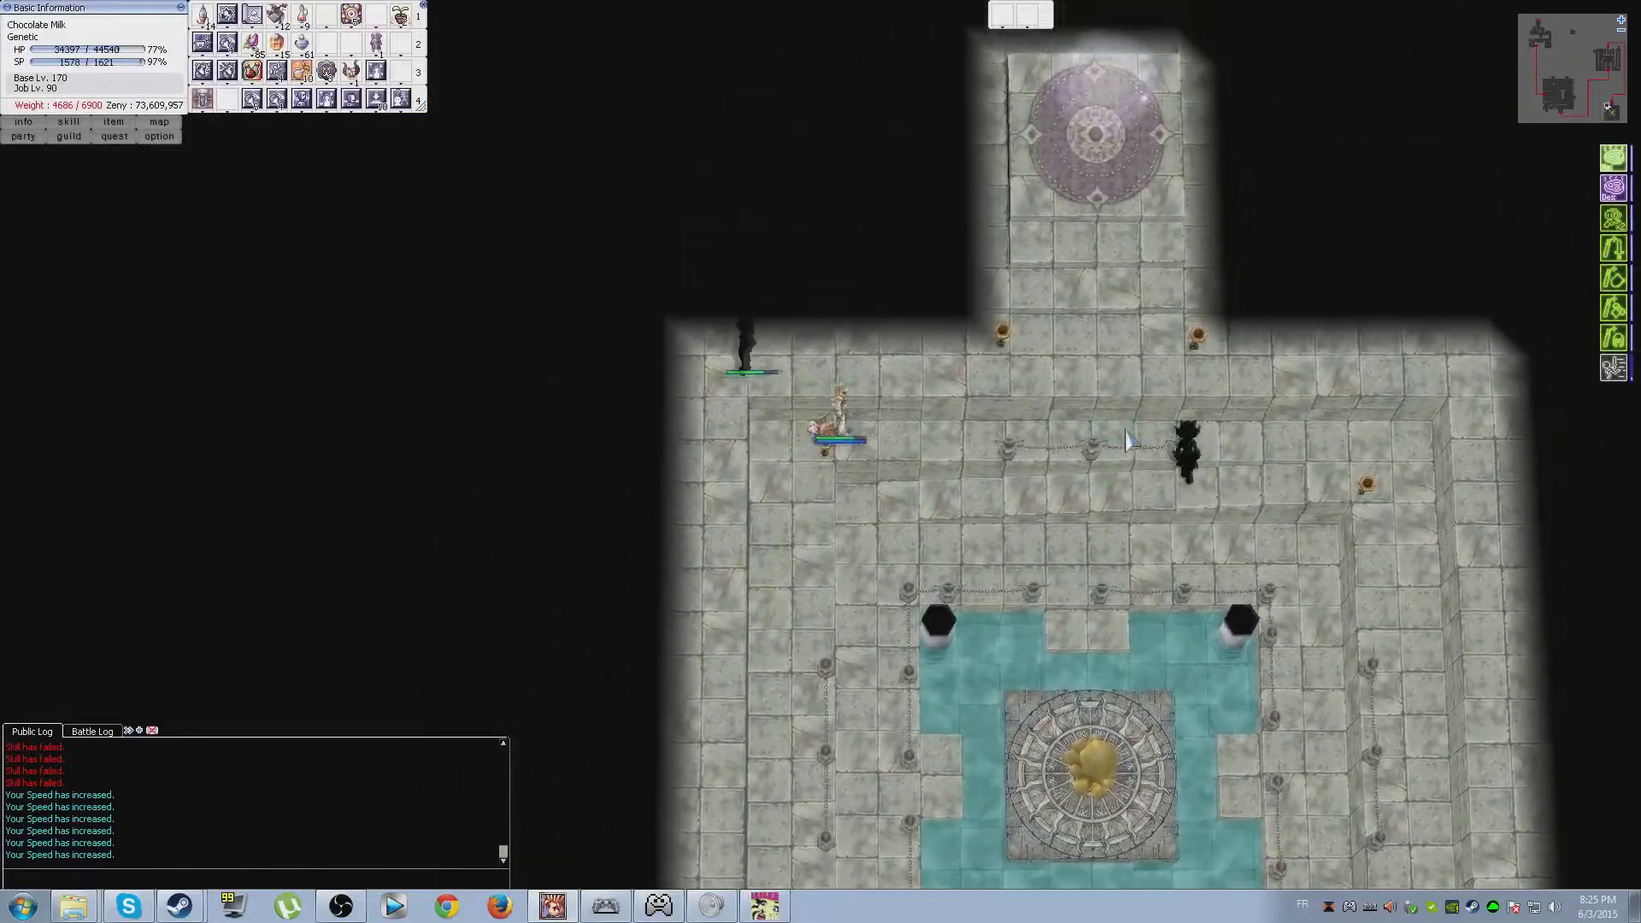
# - Move onto the fountain centre and shield the Genetic with Chemical Protection
pyautogui.click(1127, 441)
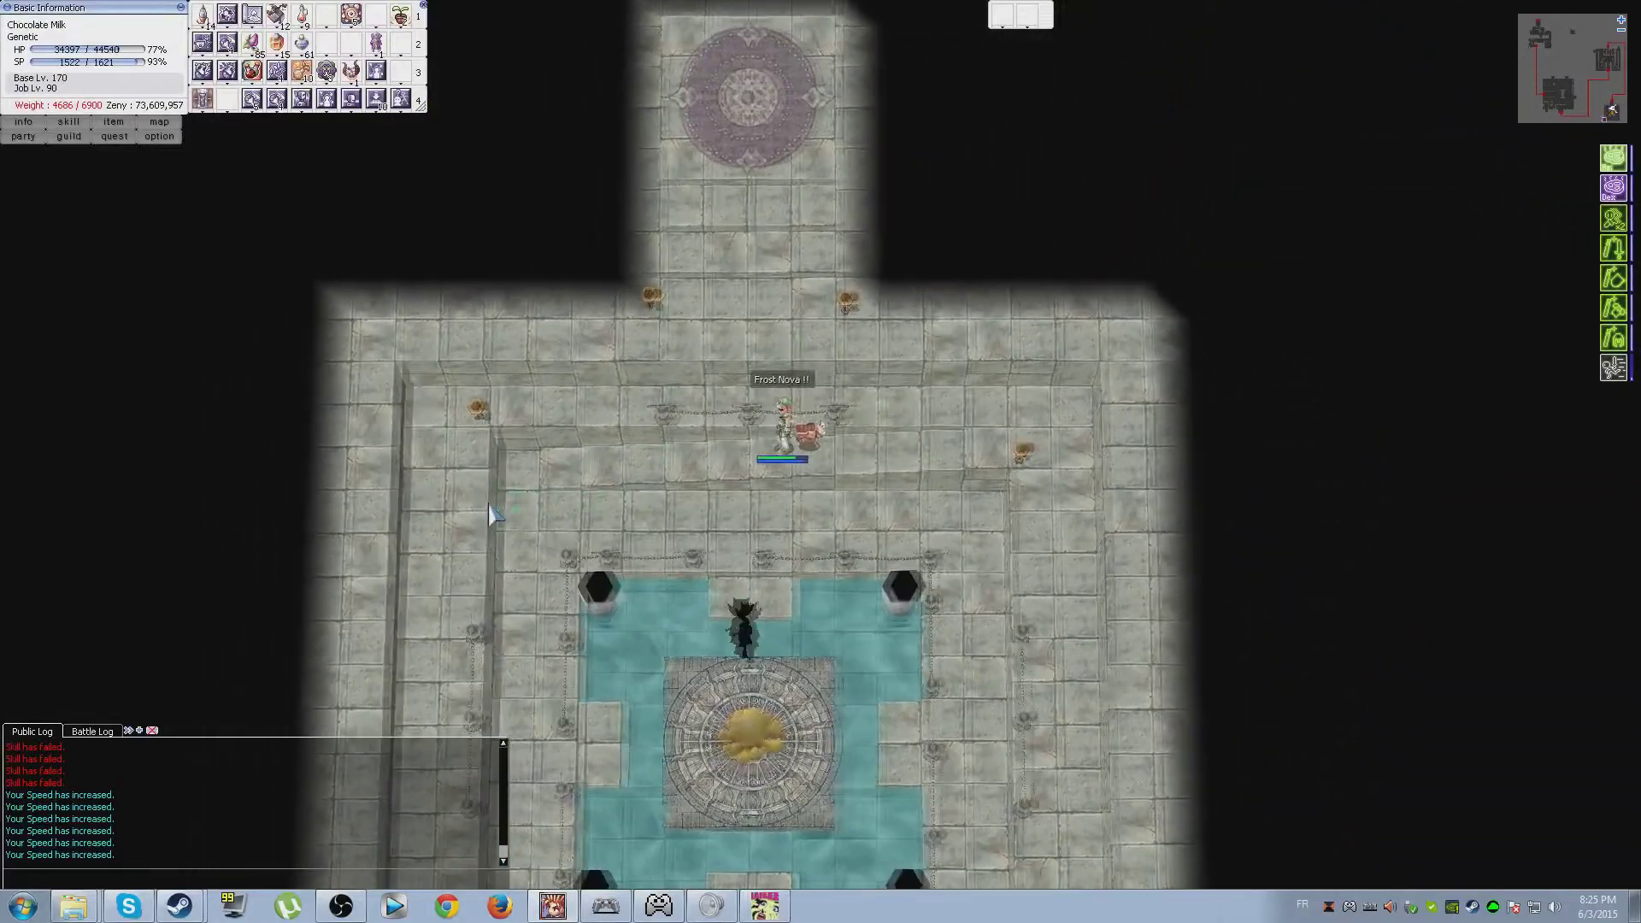
pyautogui.click(804, 610)
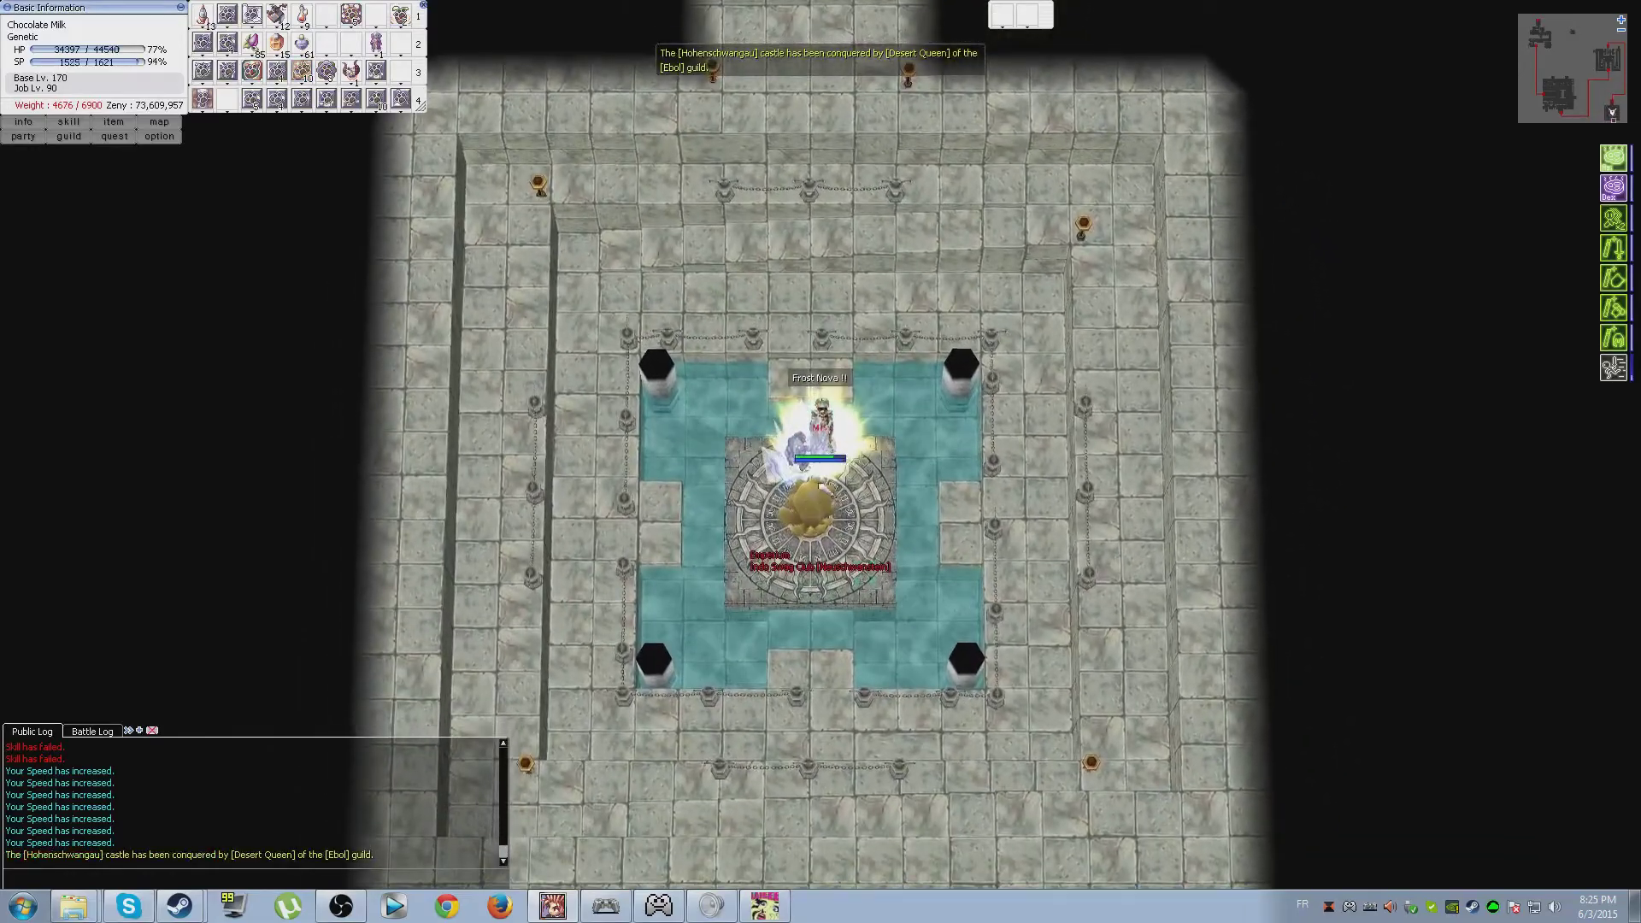
pyautogui.click(955, 546)
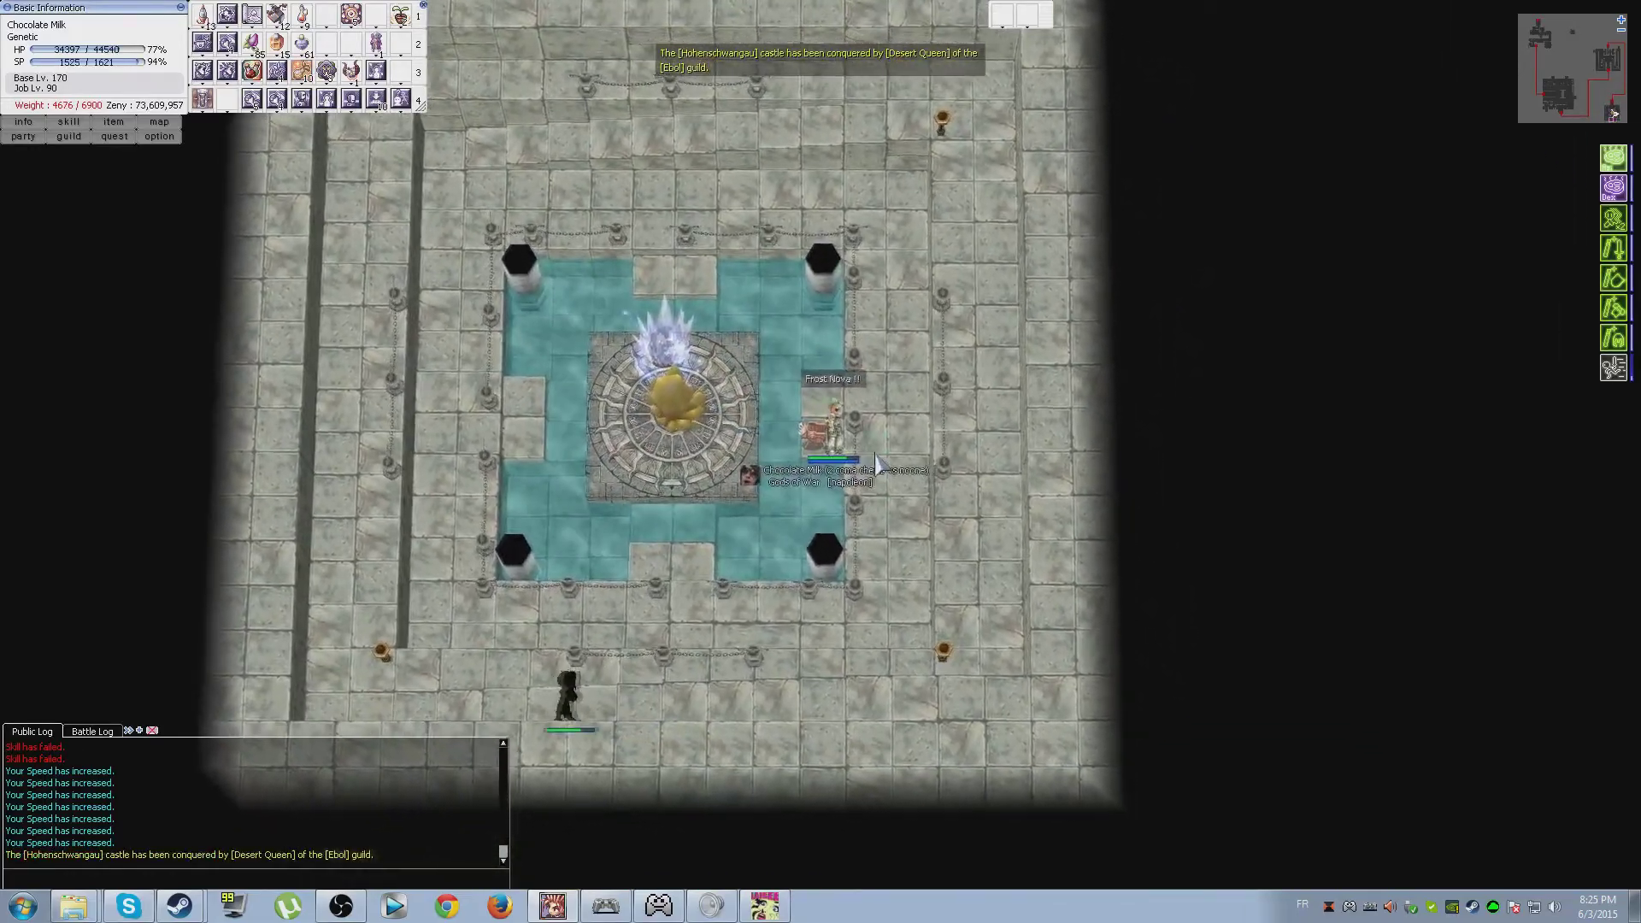
pyautogui.click(642, 436)
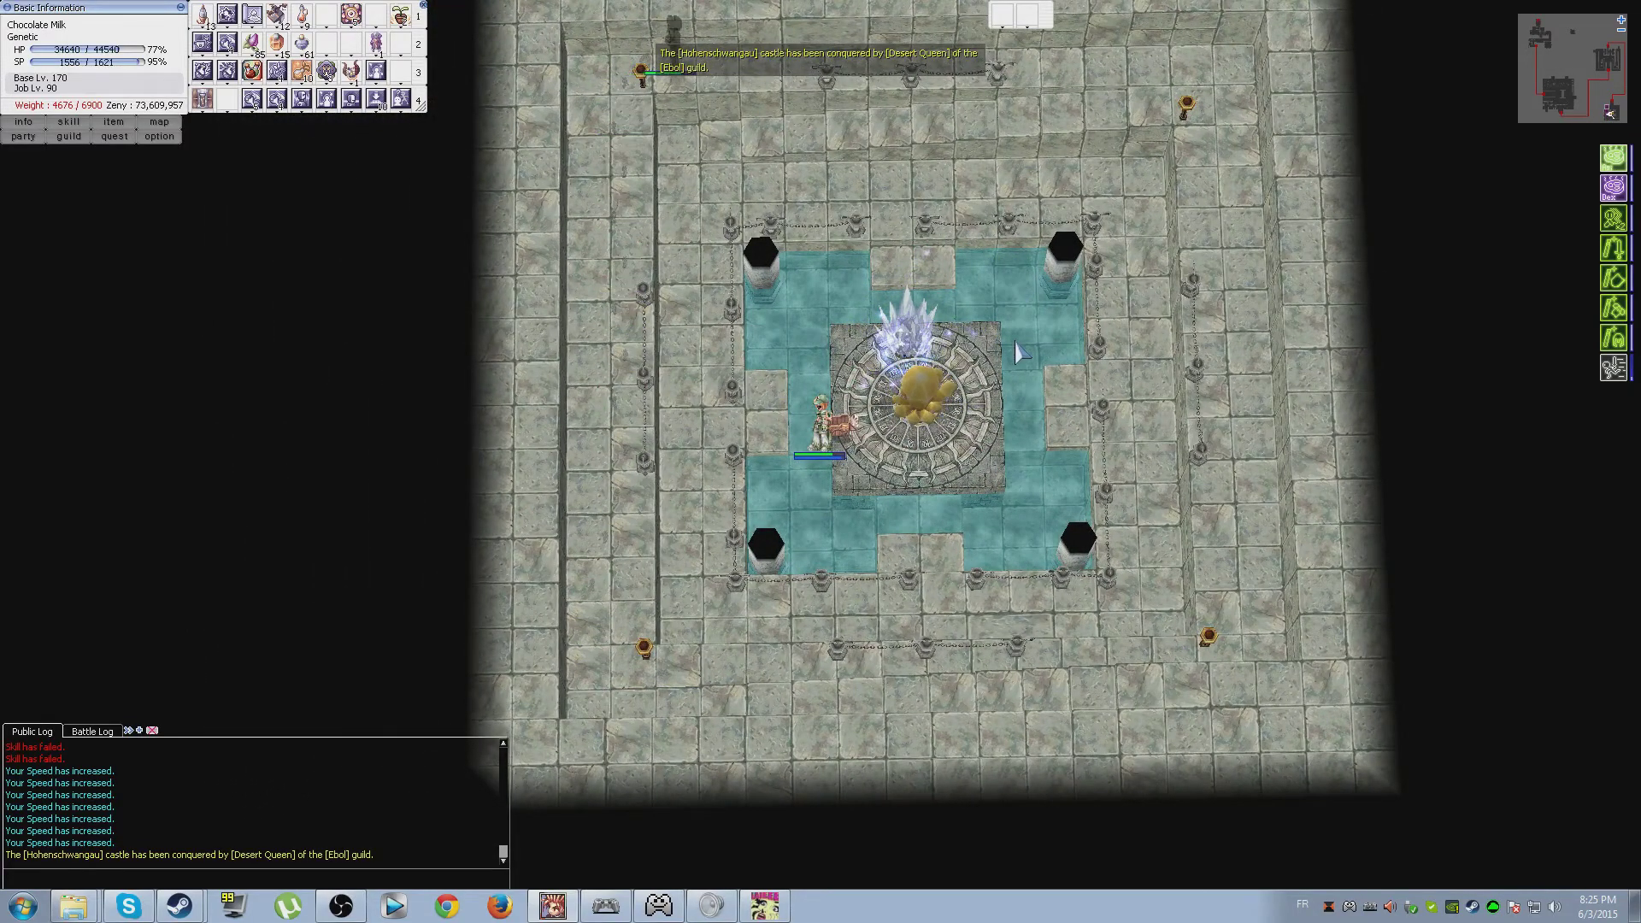
pyautogui.press('F4')
pyautogui.click(828, 429)
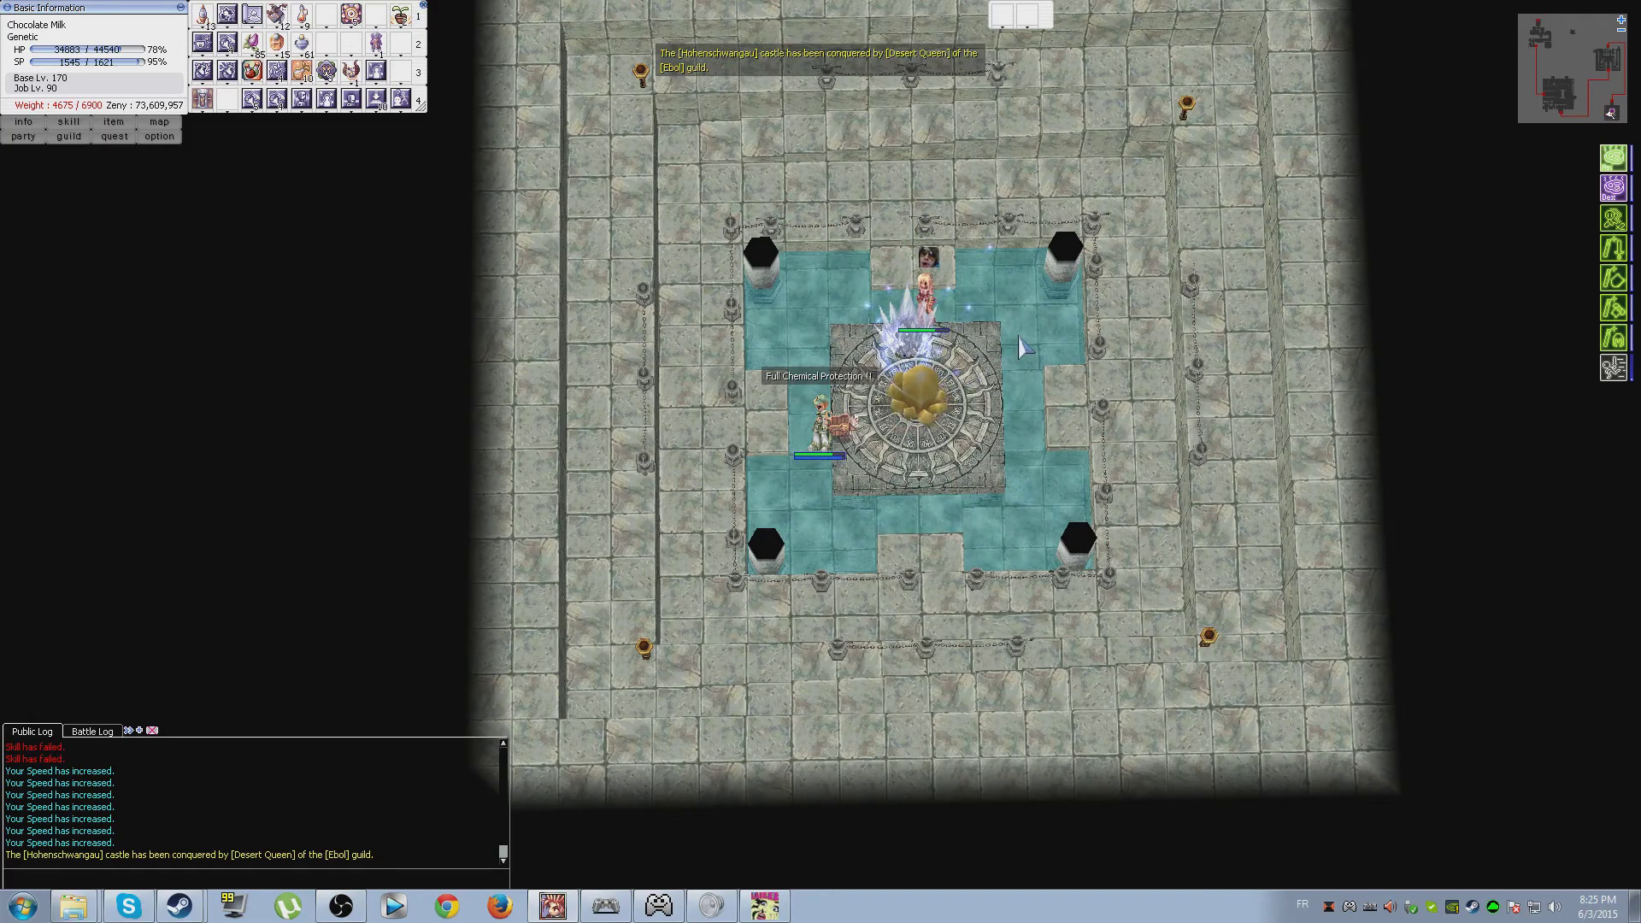
# - Step around the emperium circle and hit invaders with Acid Terror twice
pyautogui.click(905, 344)
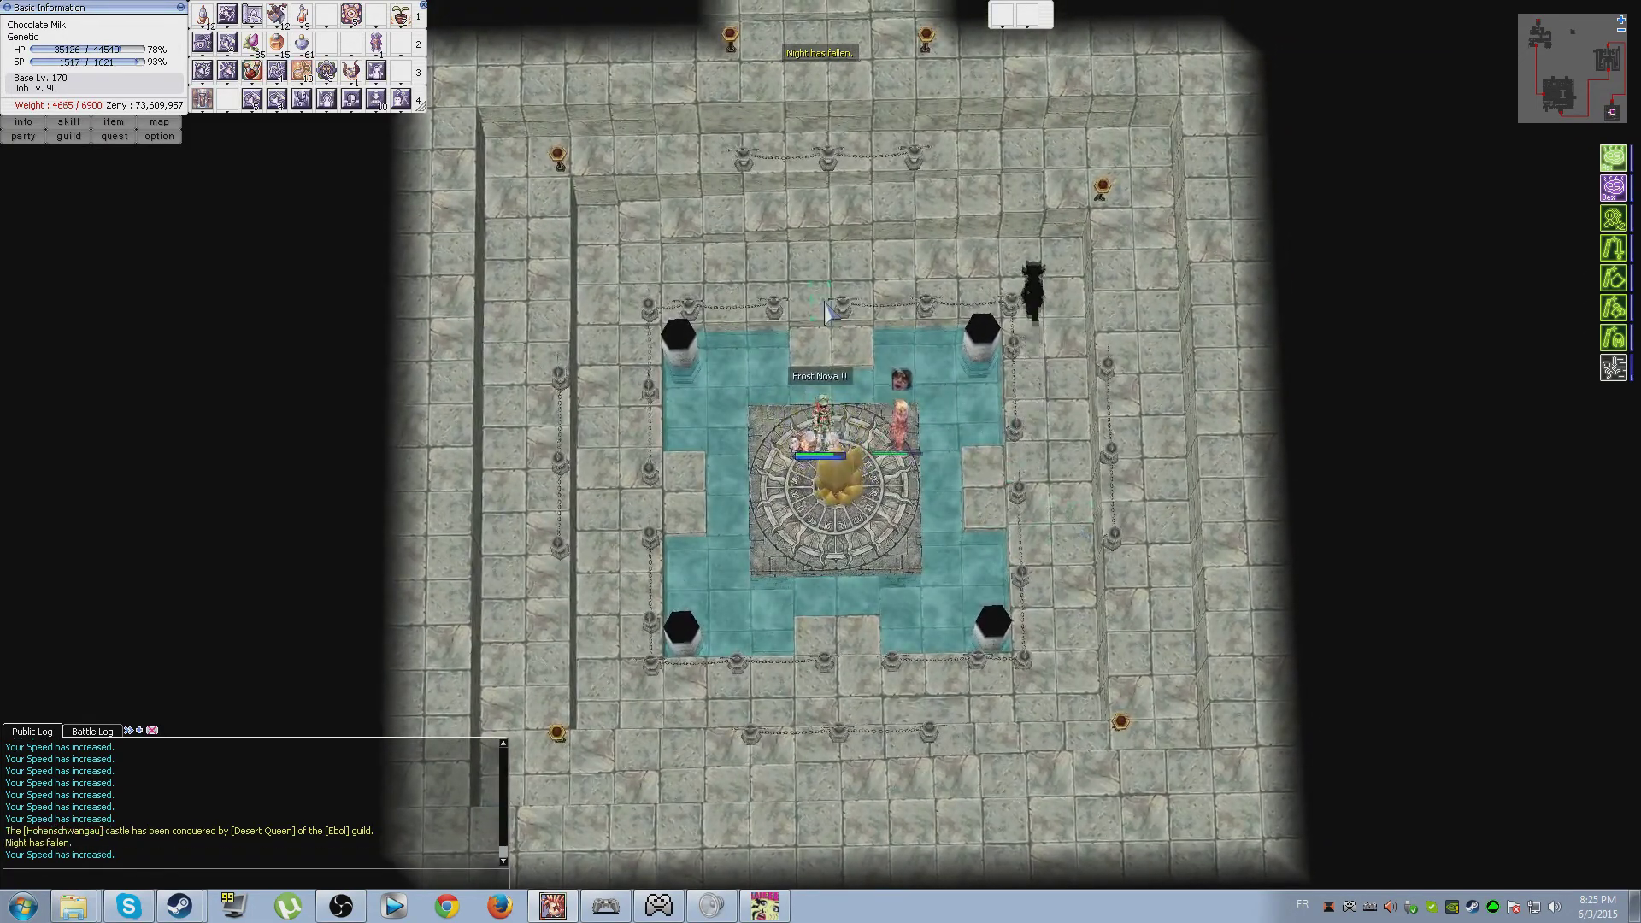
pyautogui.click(821, 283)
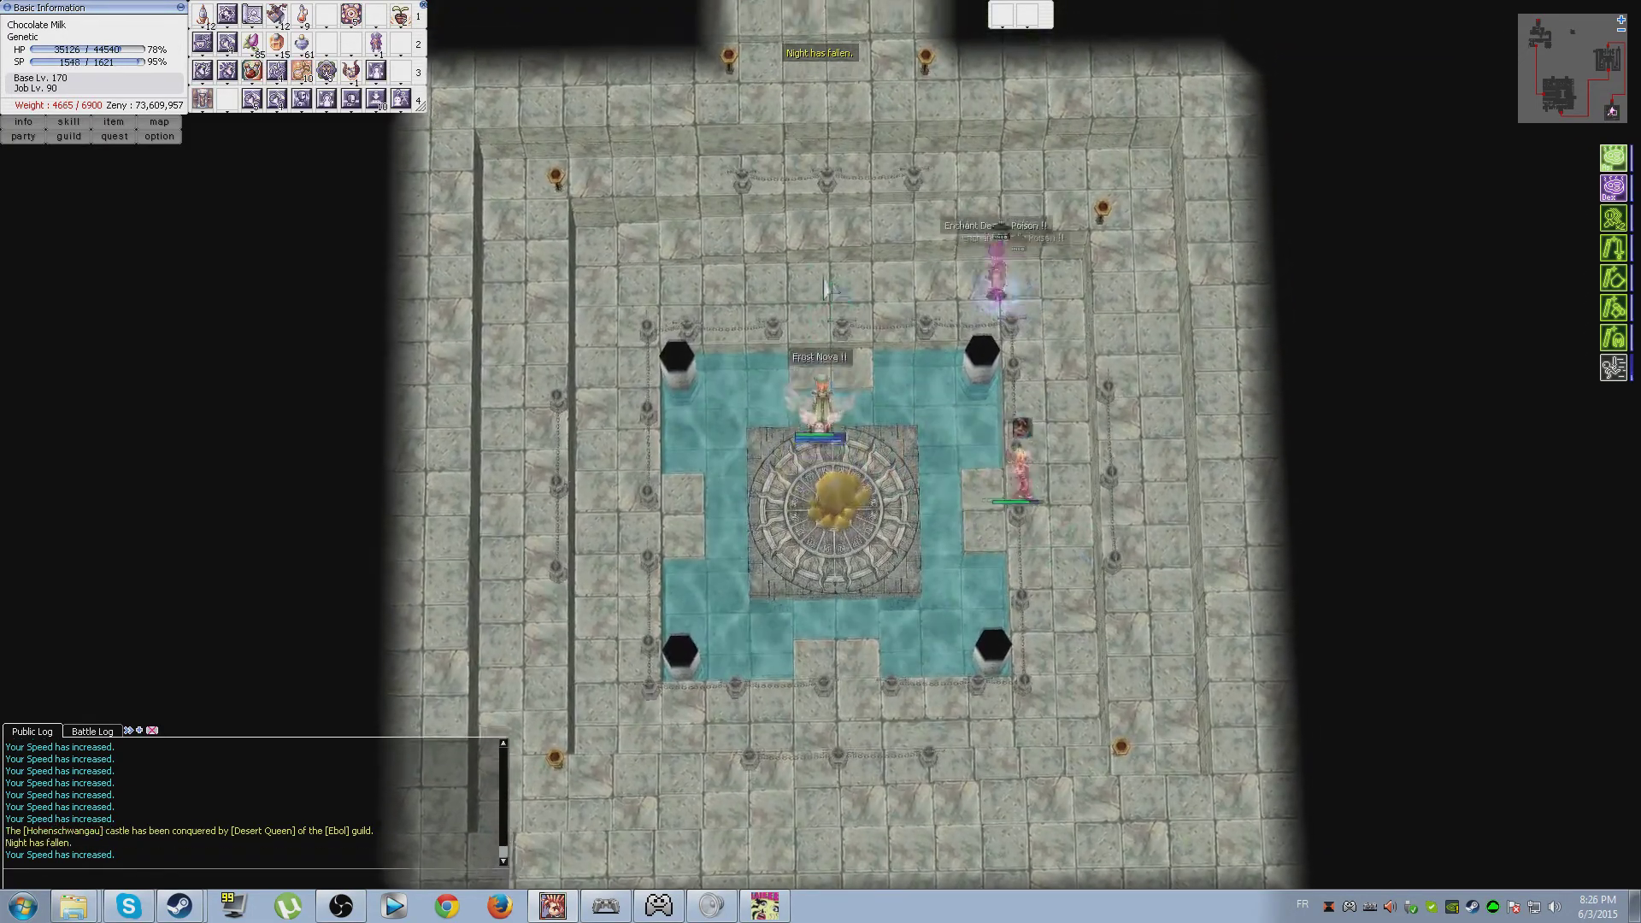
pyautogui.press('F2')
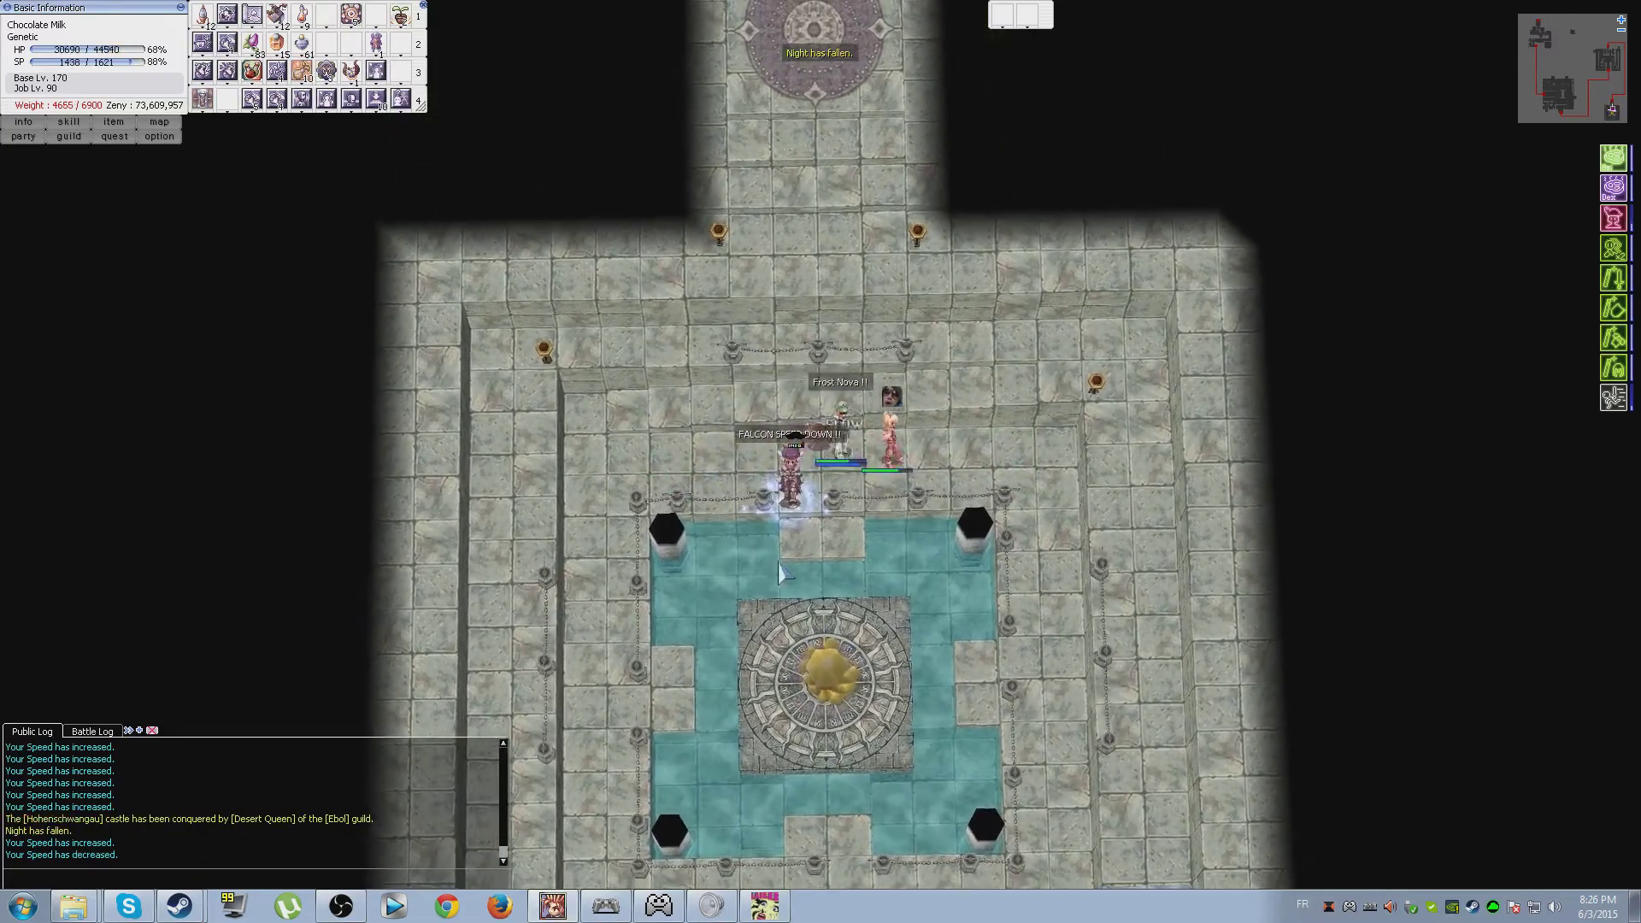
pyautogui.press('F1')
pyautogui.click(840, 648)
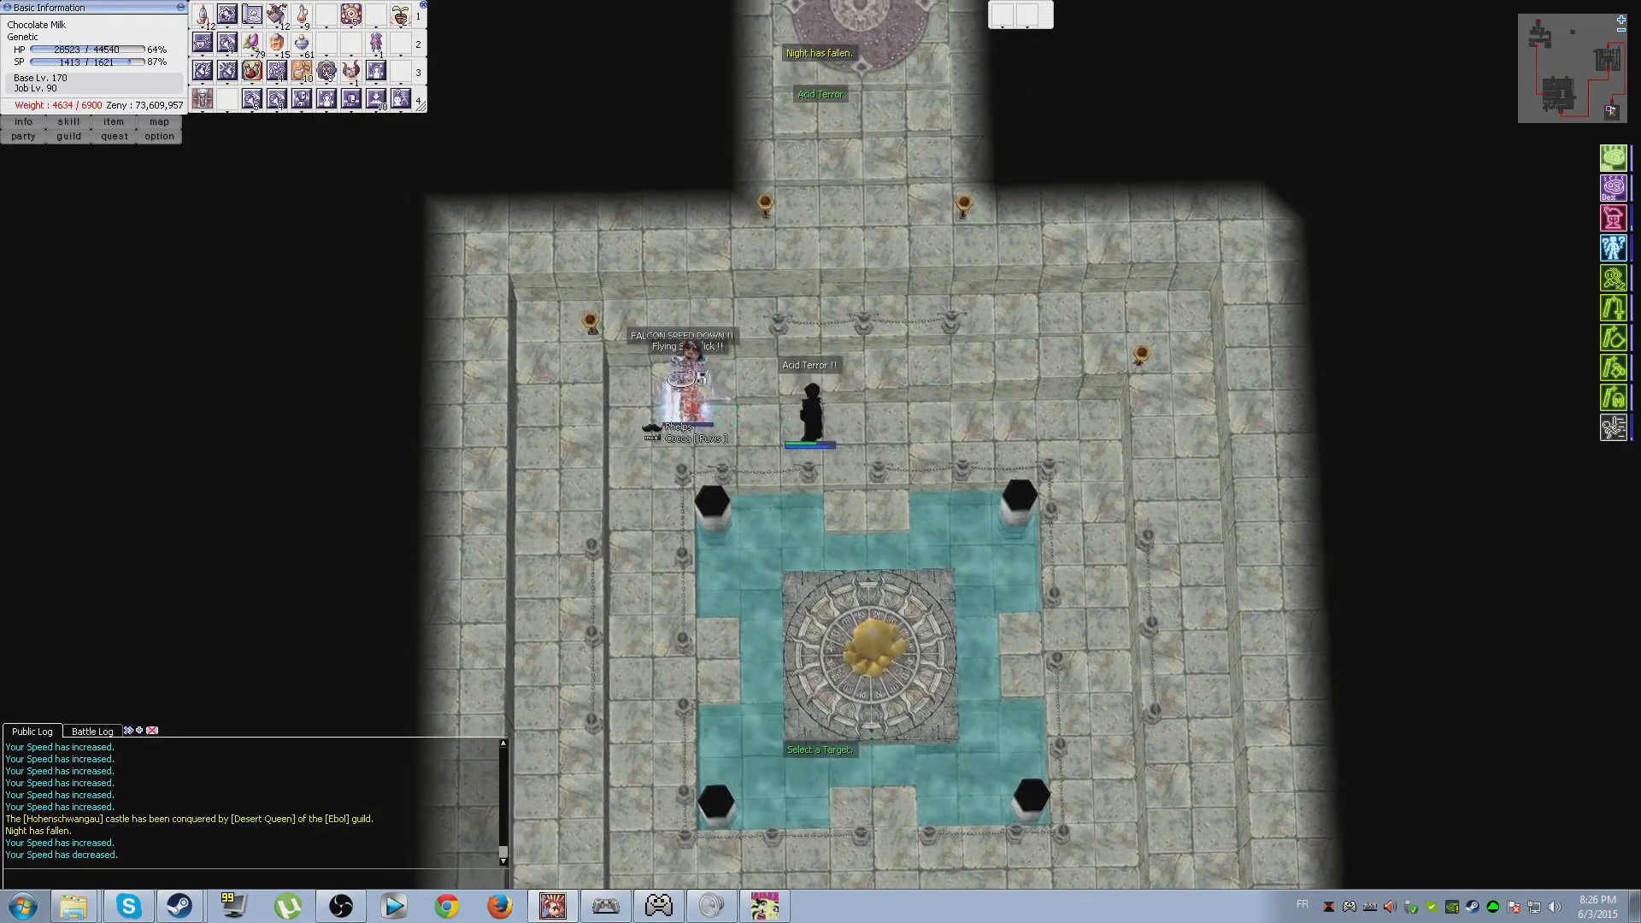
pyautogui.press('F1')
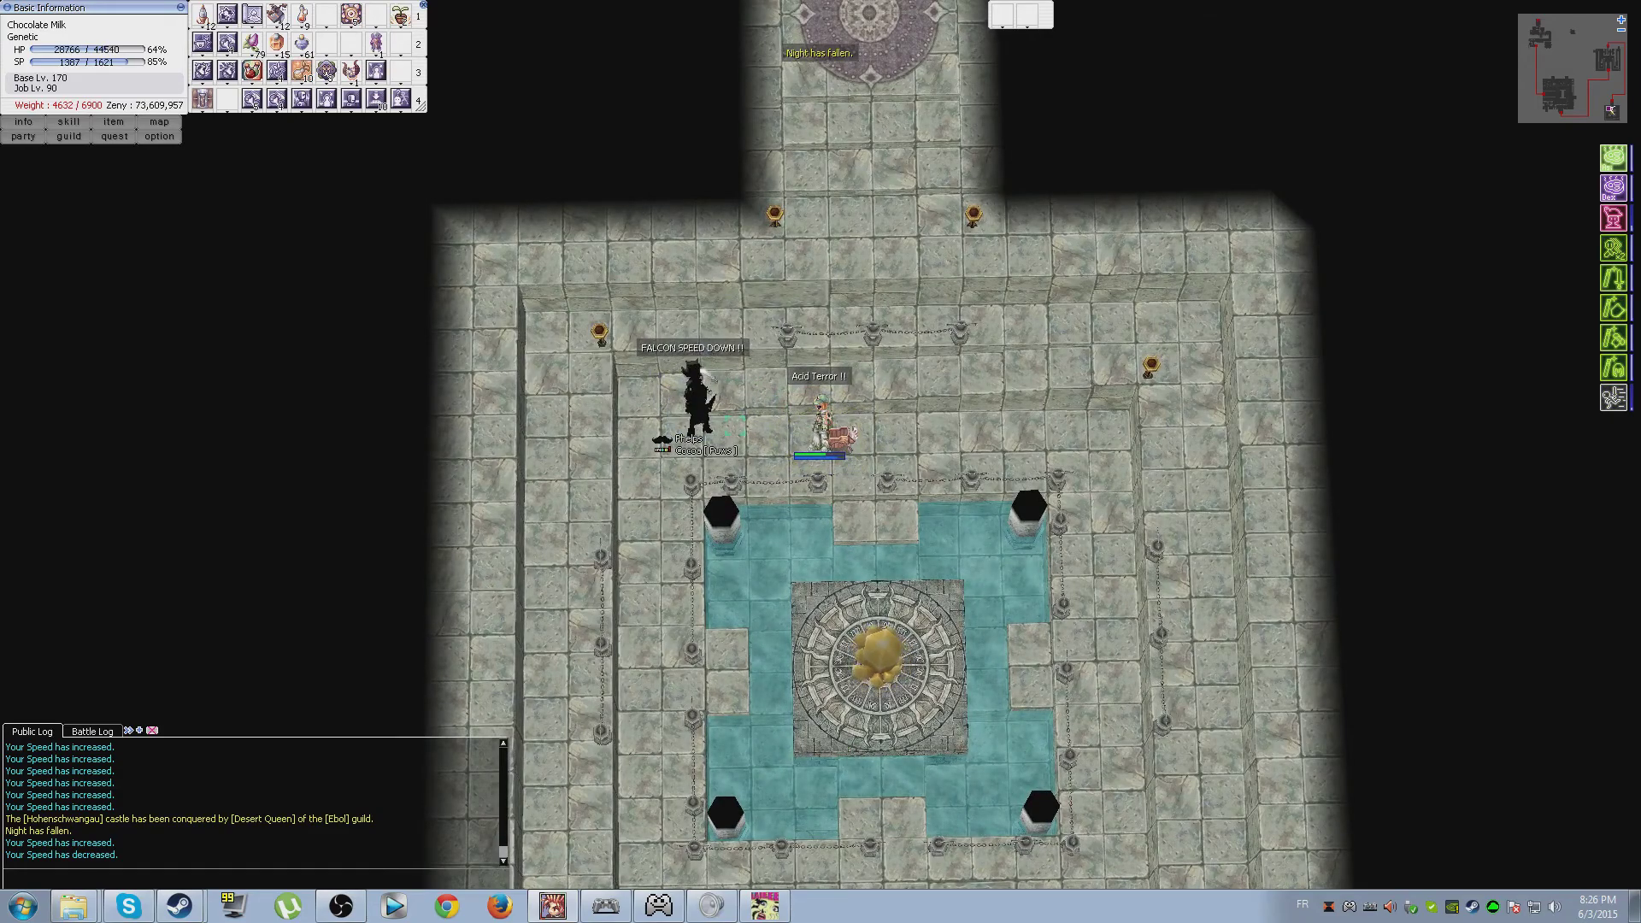
pyautogui.click(879, 654)
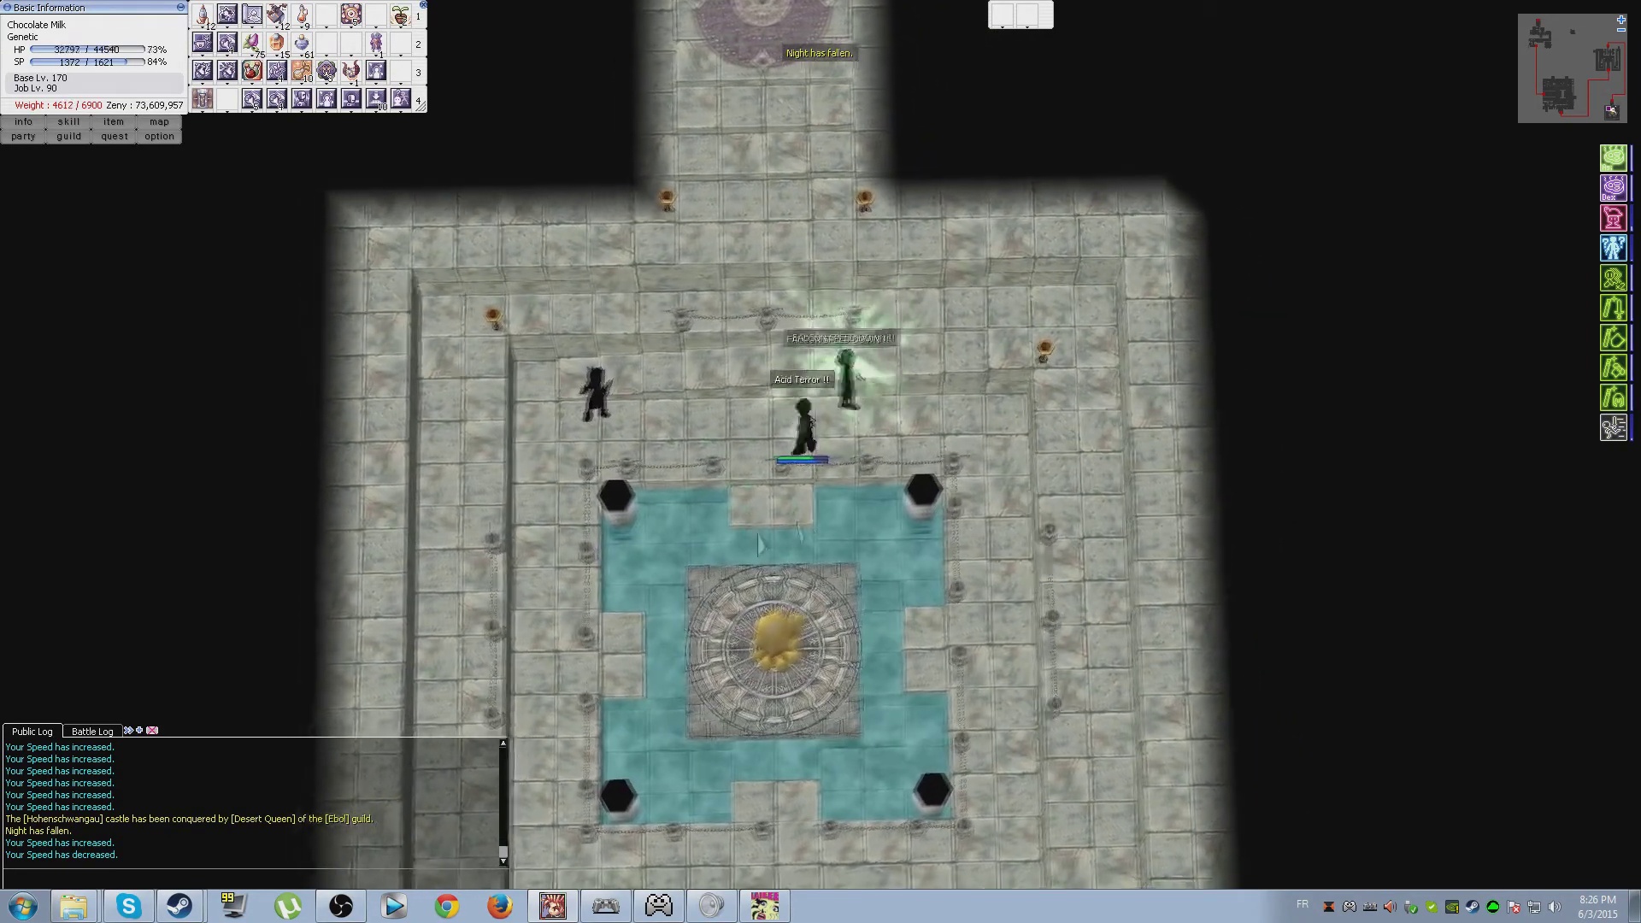
# - Drop Demonstration fire on the emperium and attack invaders while circling the pillars
pyautogui.press('F2')
pyautogui.click(770, 604)
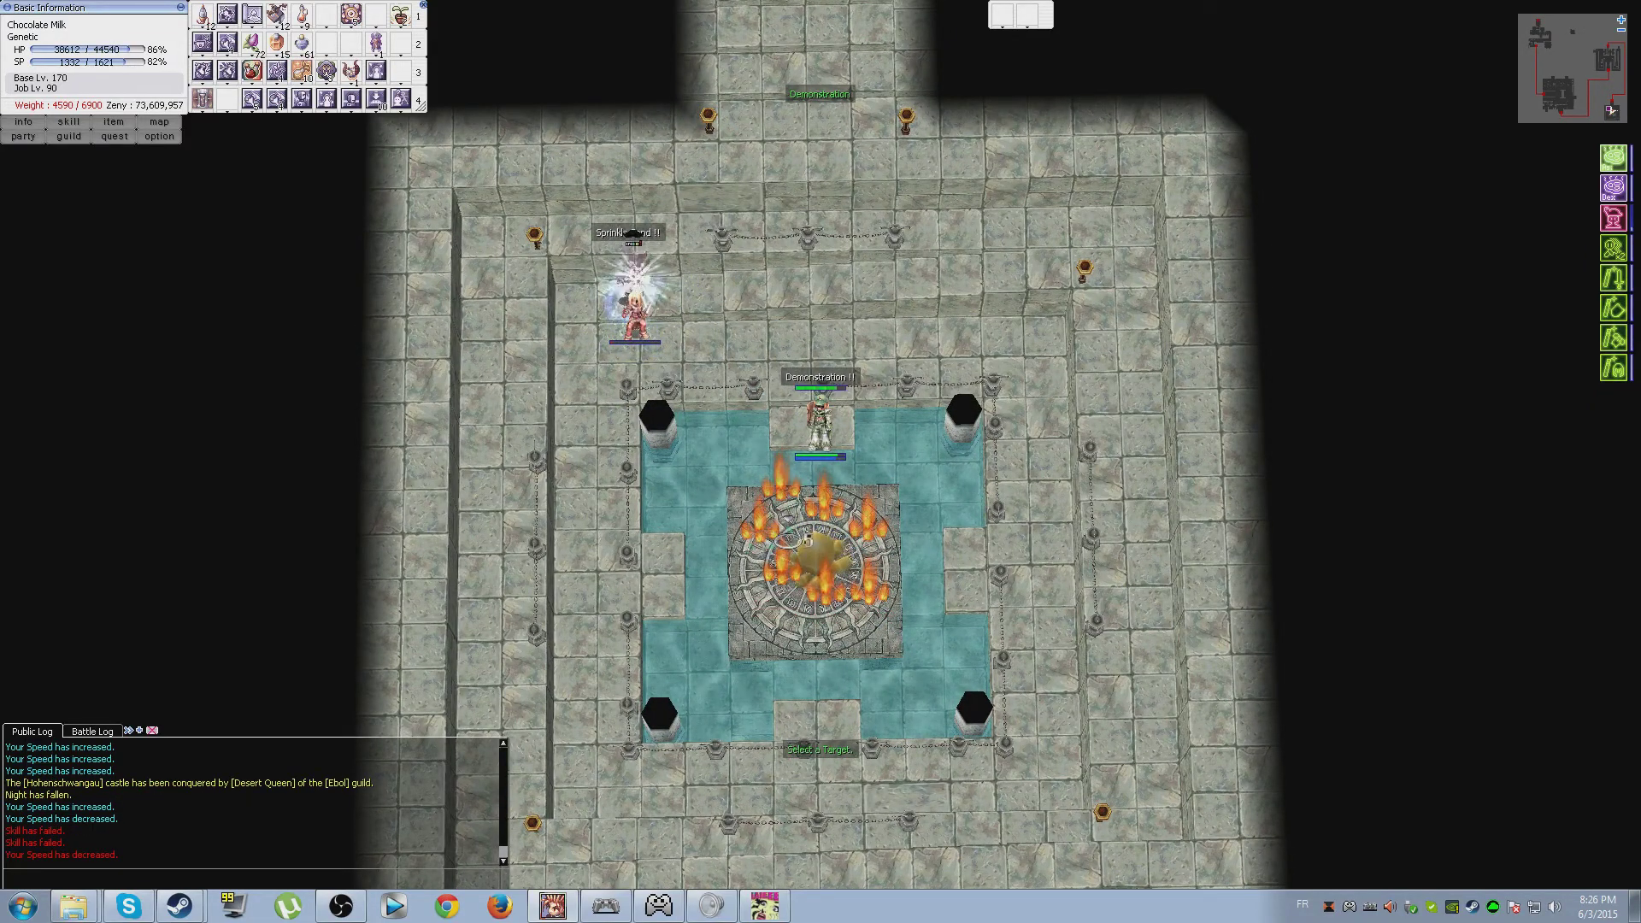
pyautogui.click(804, 542)
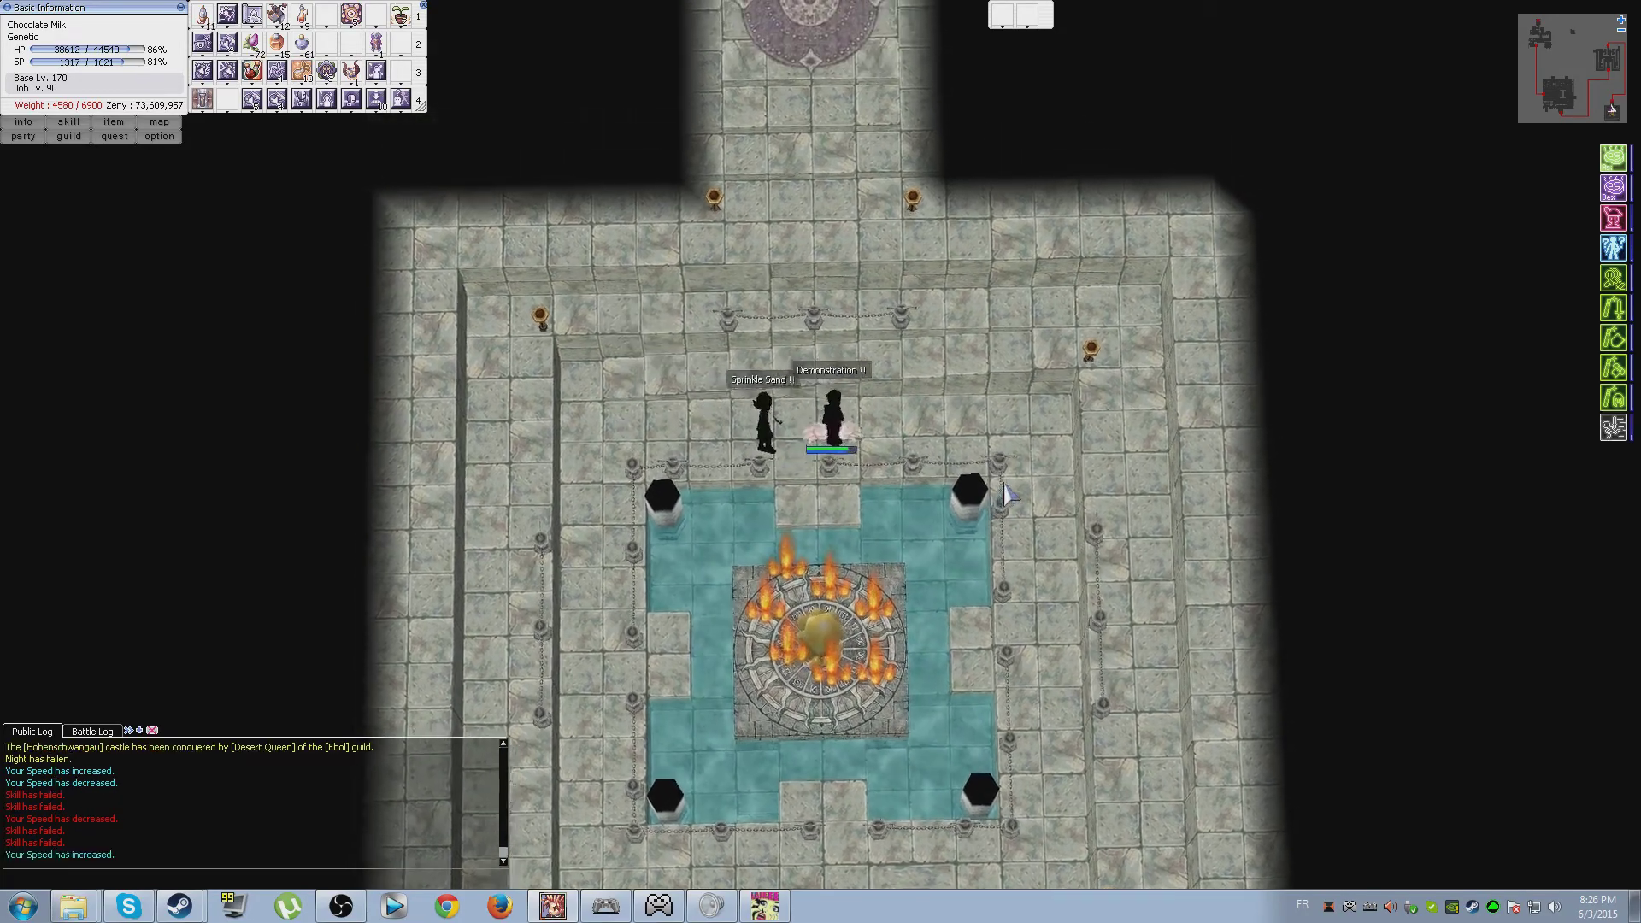
pyautogui.click(1007, 494)
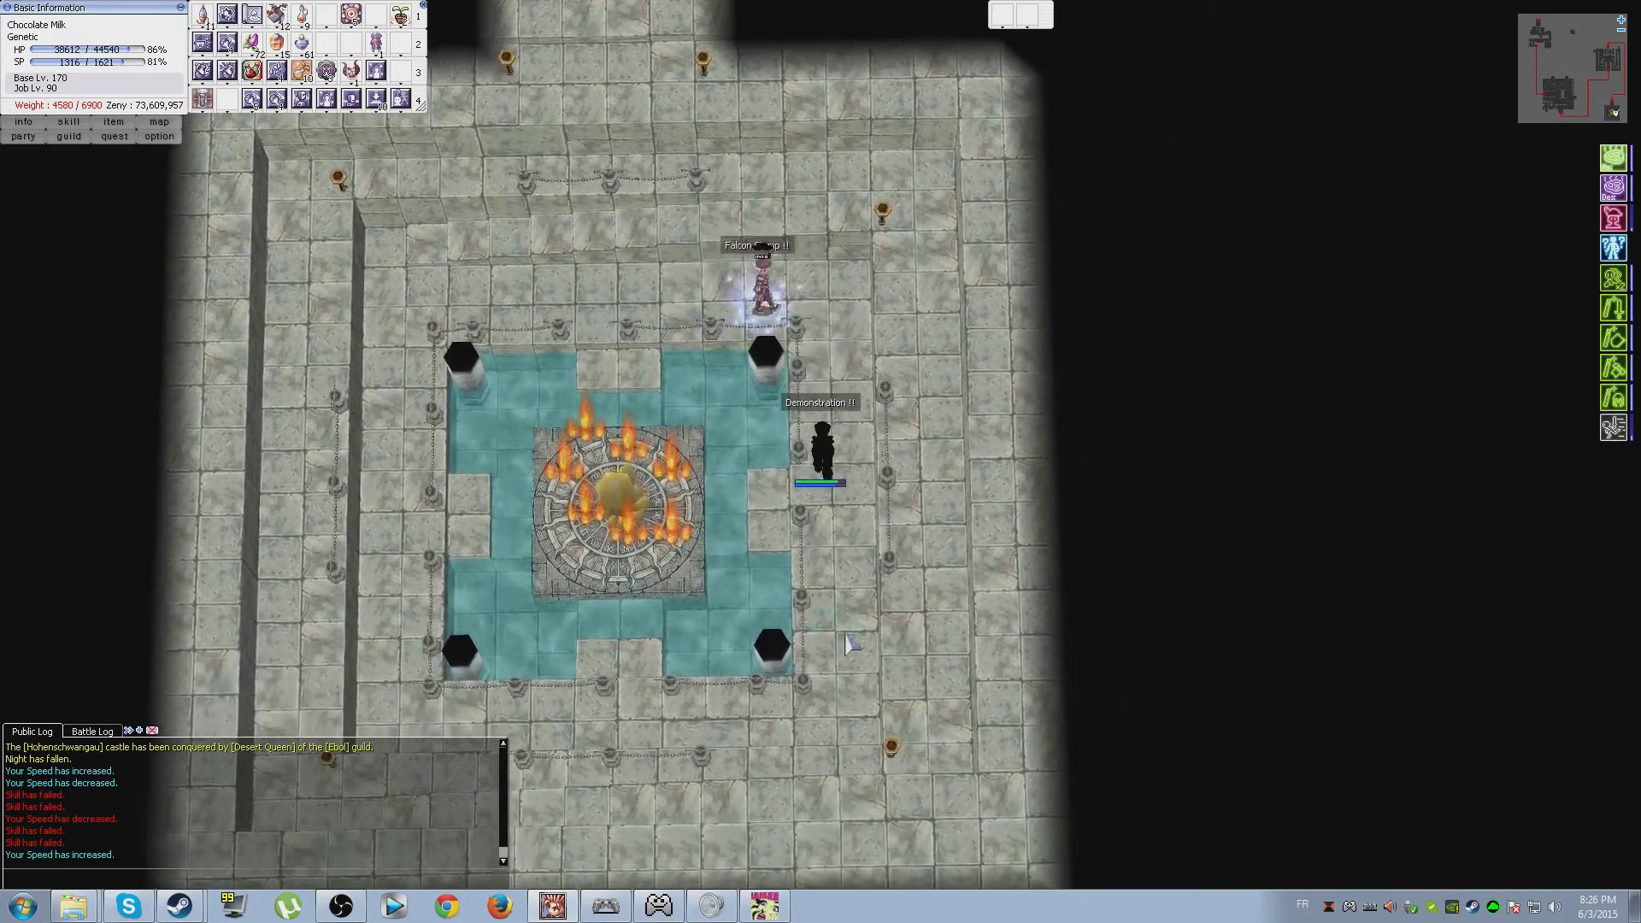
pyautogui.click(847, 645)
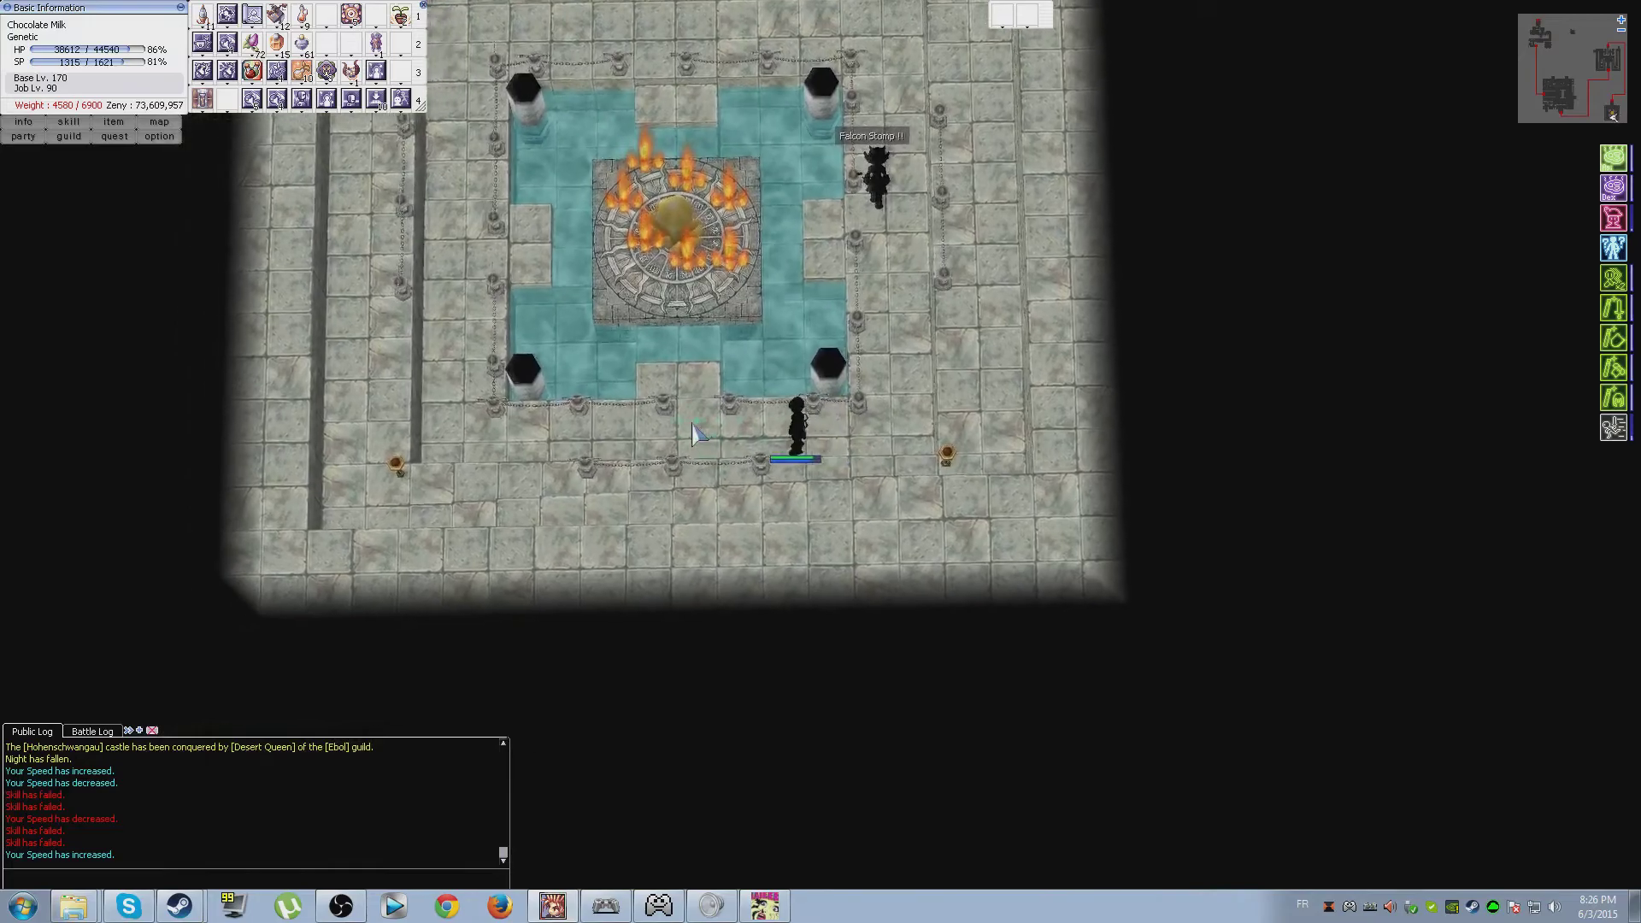
pyautogui.click(690, 357)
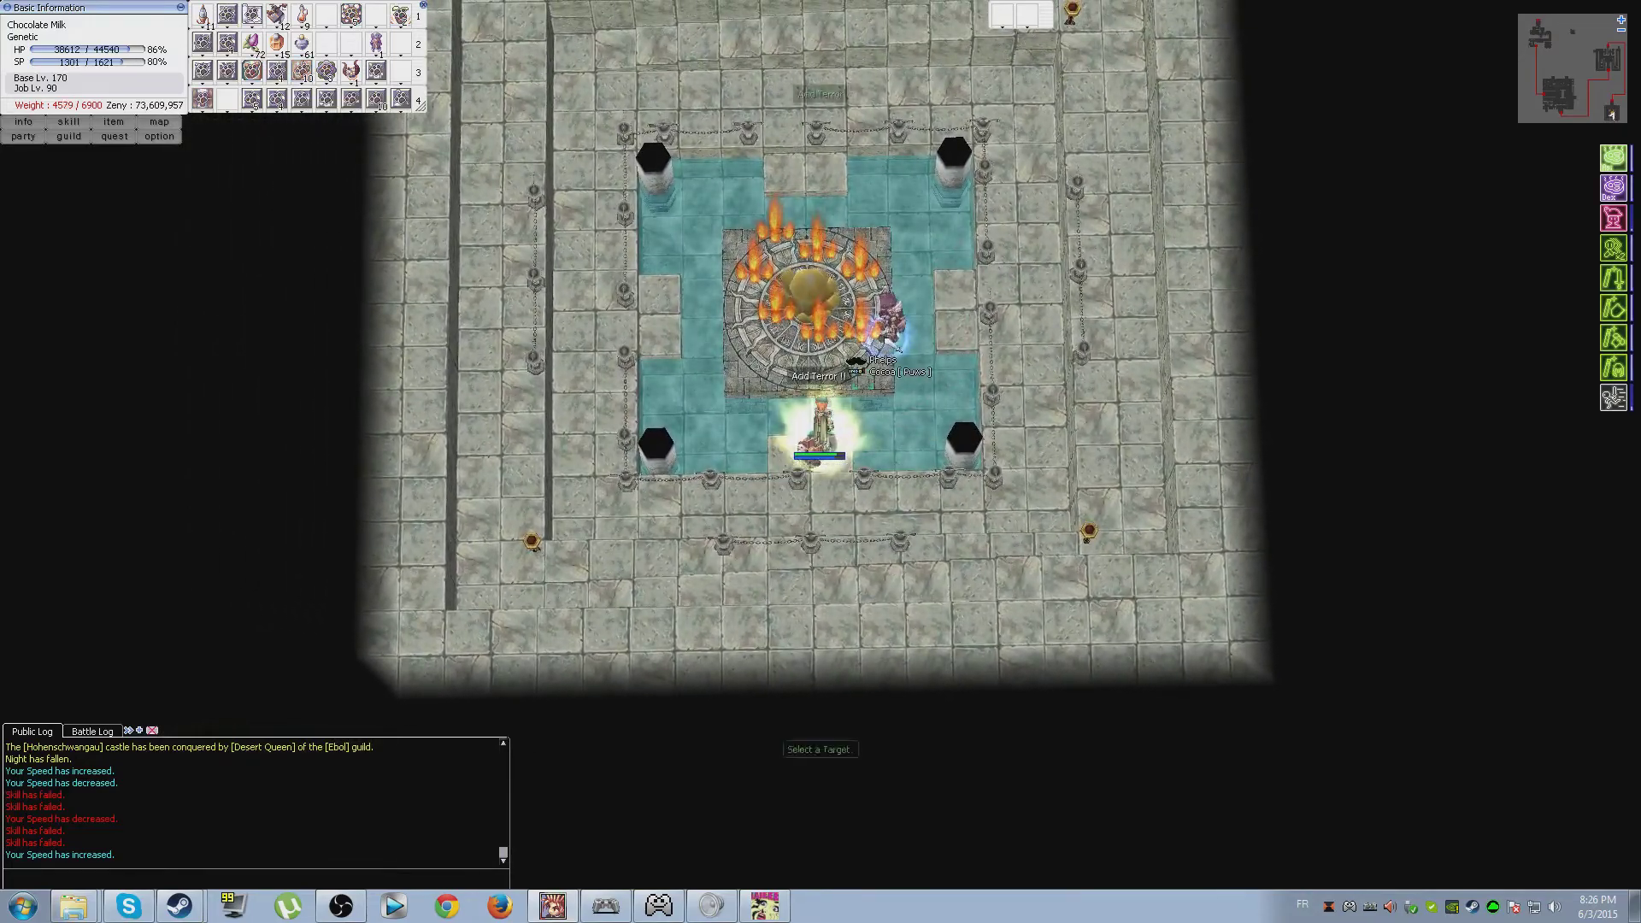
pyautogui.click(915, 307)
pyautogui.click(771, 501)
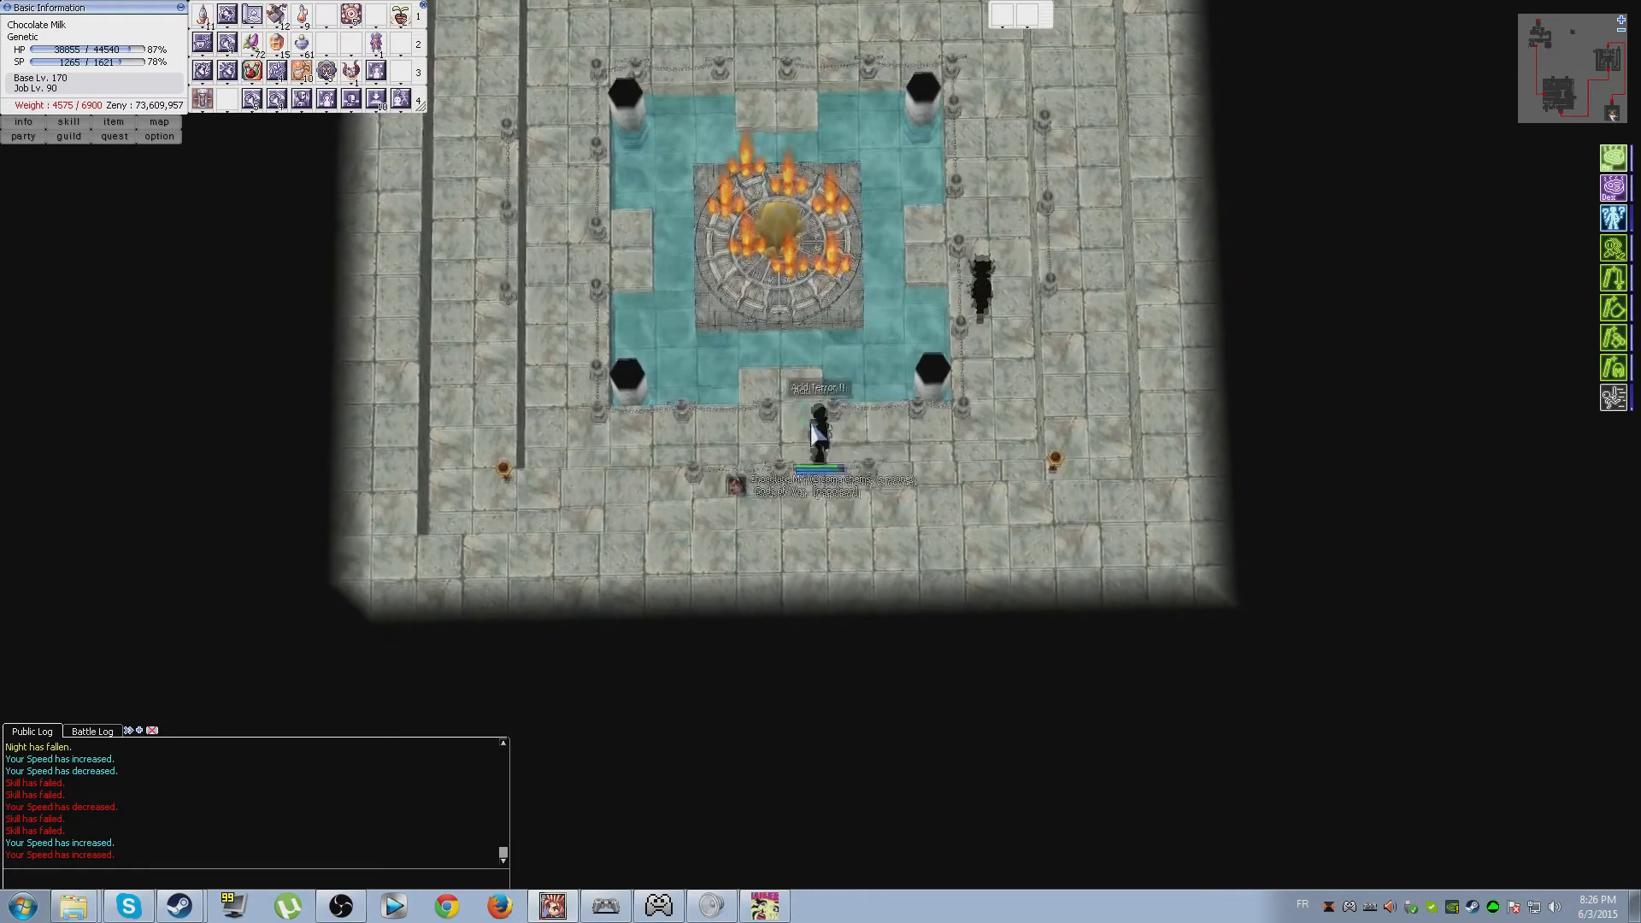
# - Circle the pool toward the eastern invader with Acid Terror readied
pyautogui.click(904, 260)
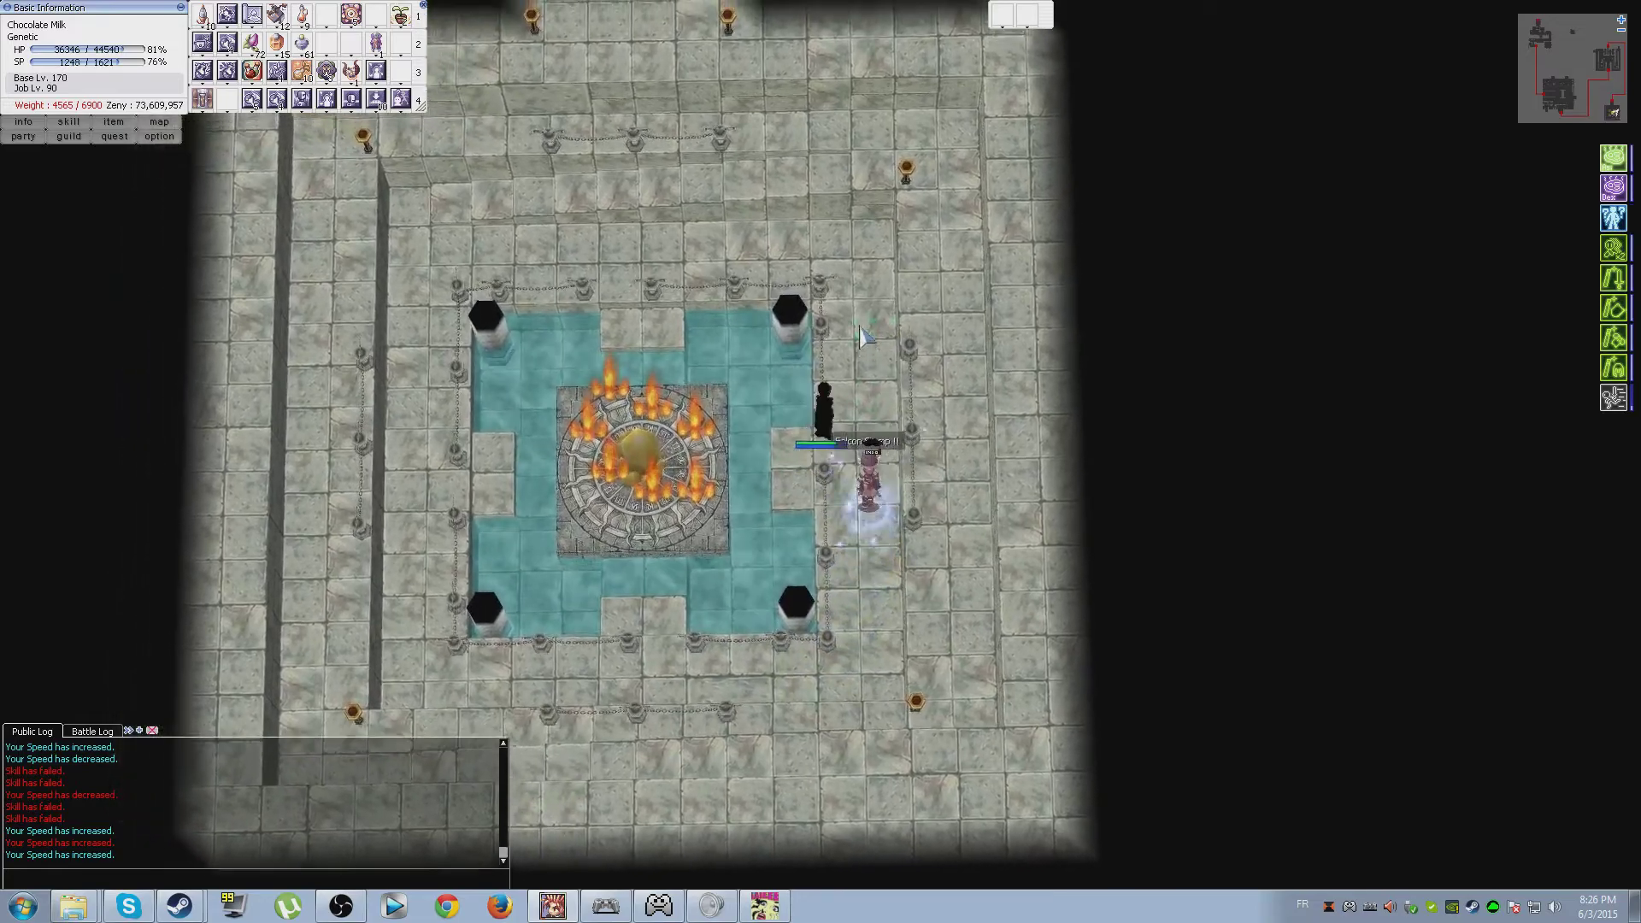
pyautogui.click(863, 336)
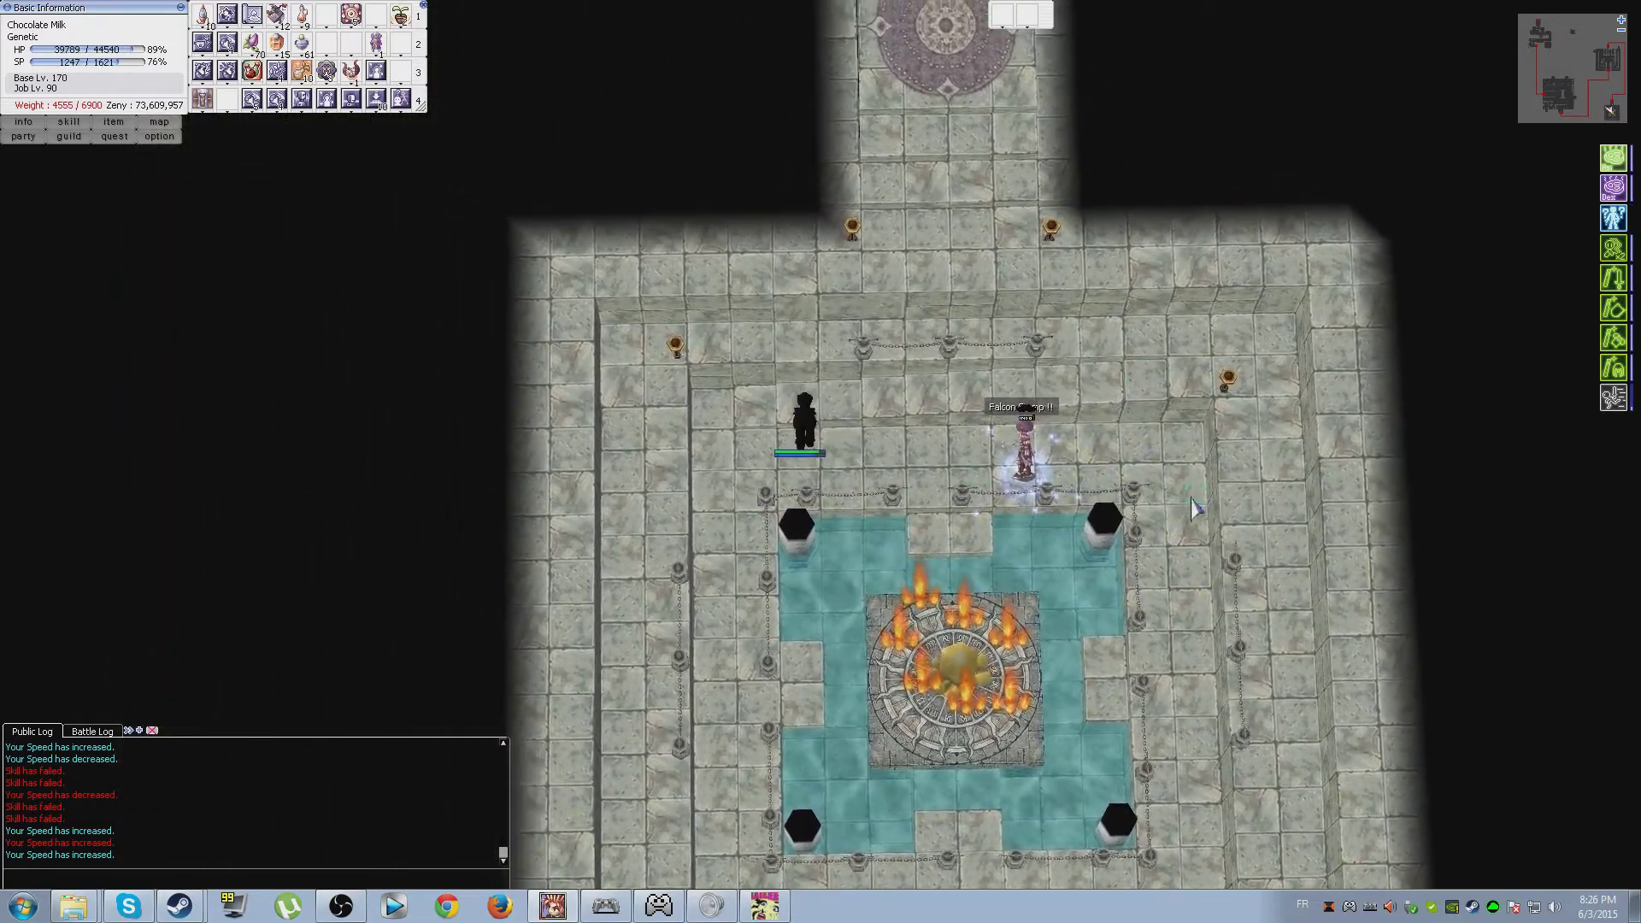
pyautogui.click(1193, 509)
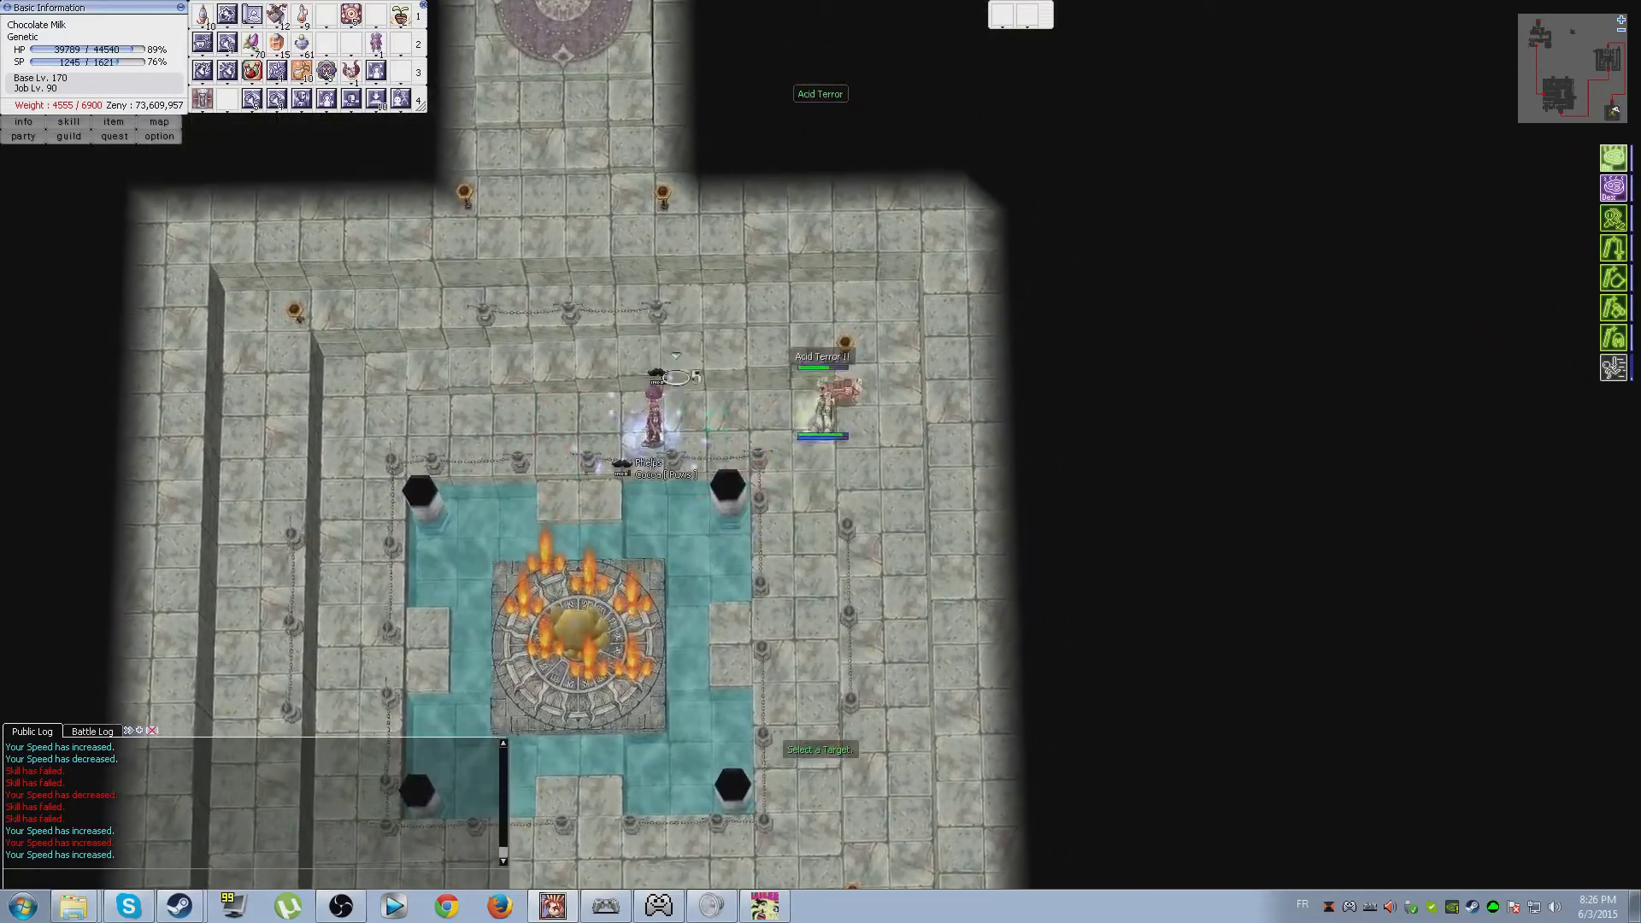
pyautogui.press('F1')
pyautogui.click(694, 413)
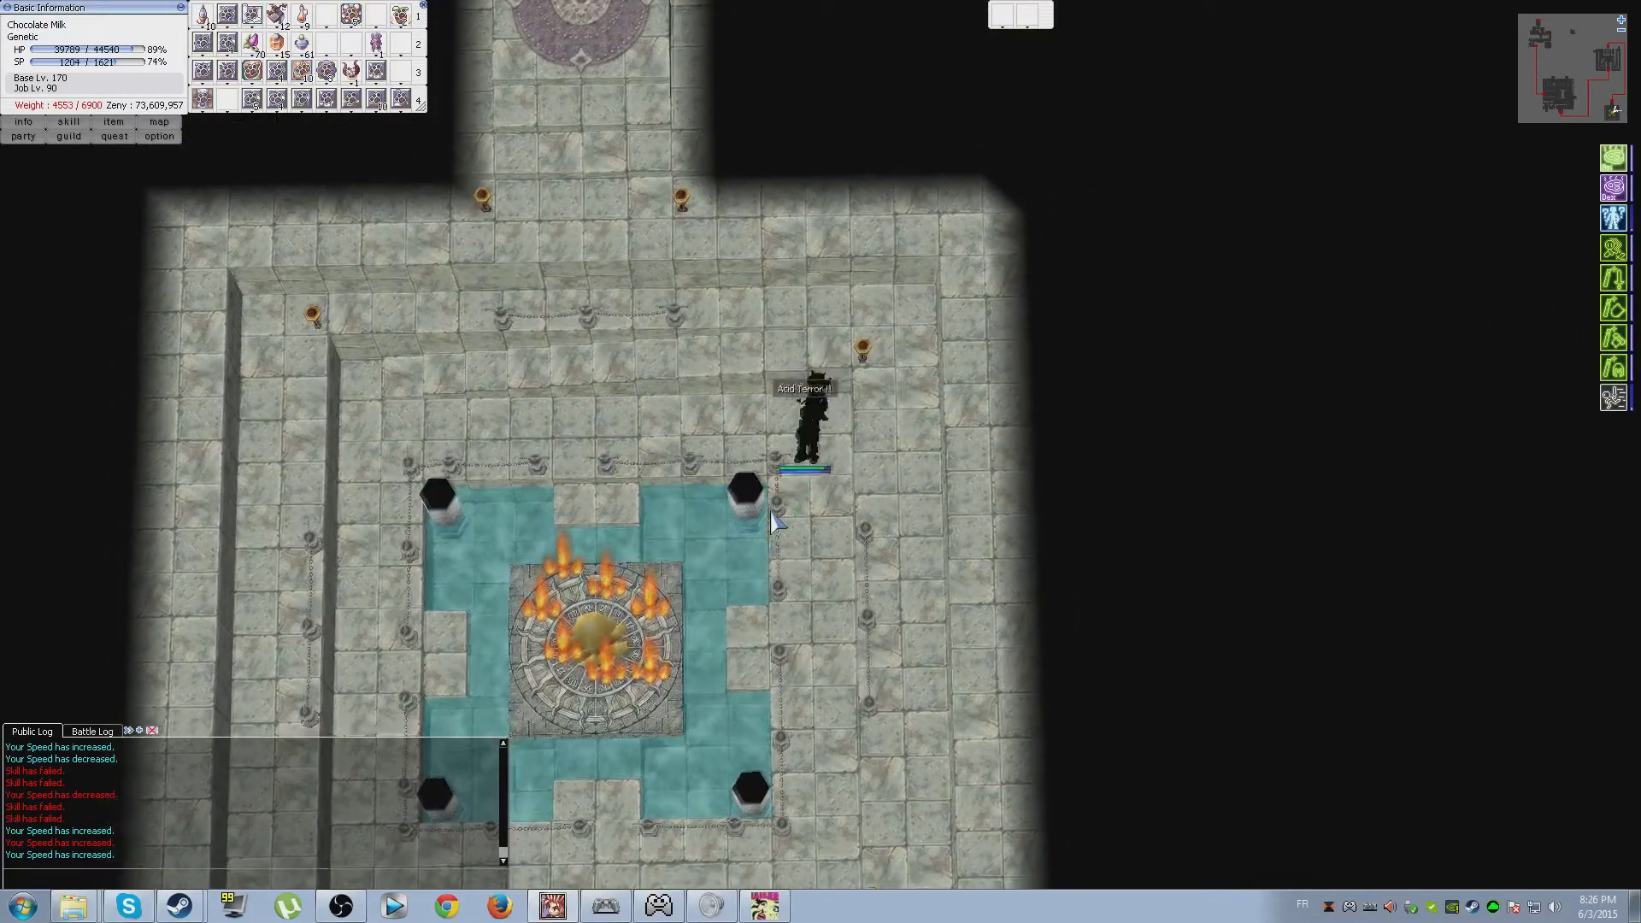
pyautogui.click(776, 597)
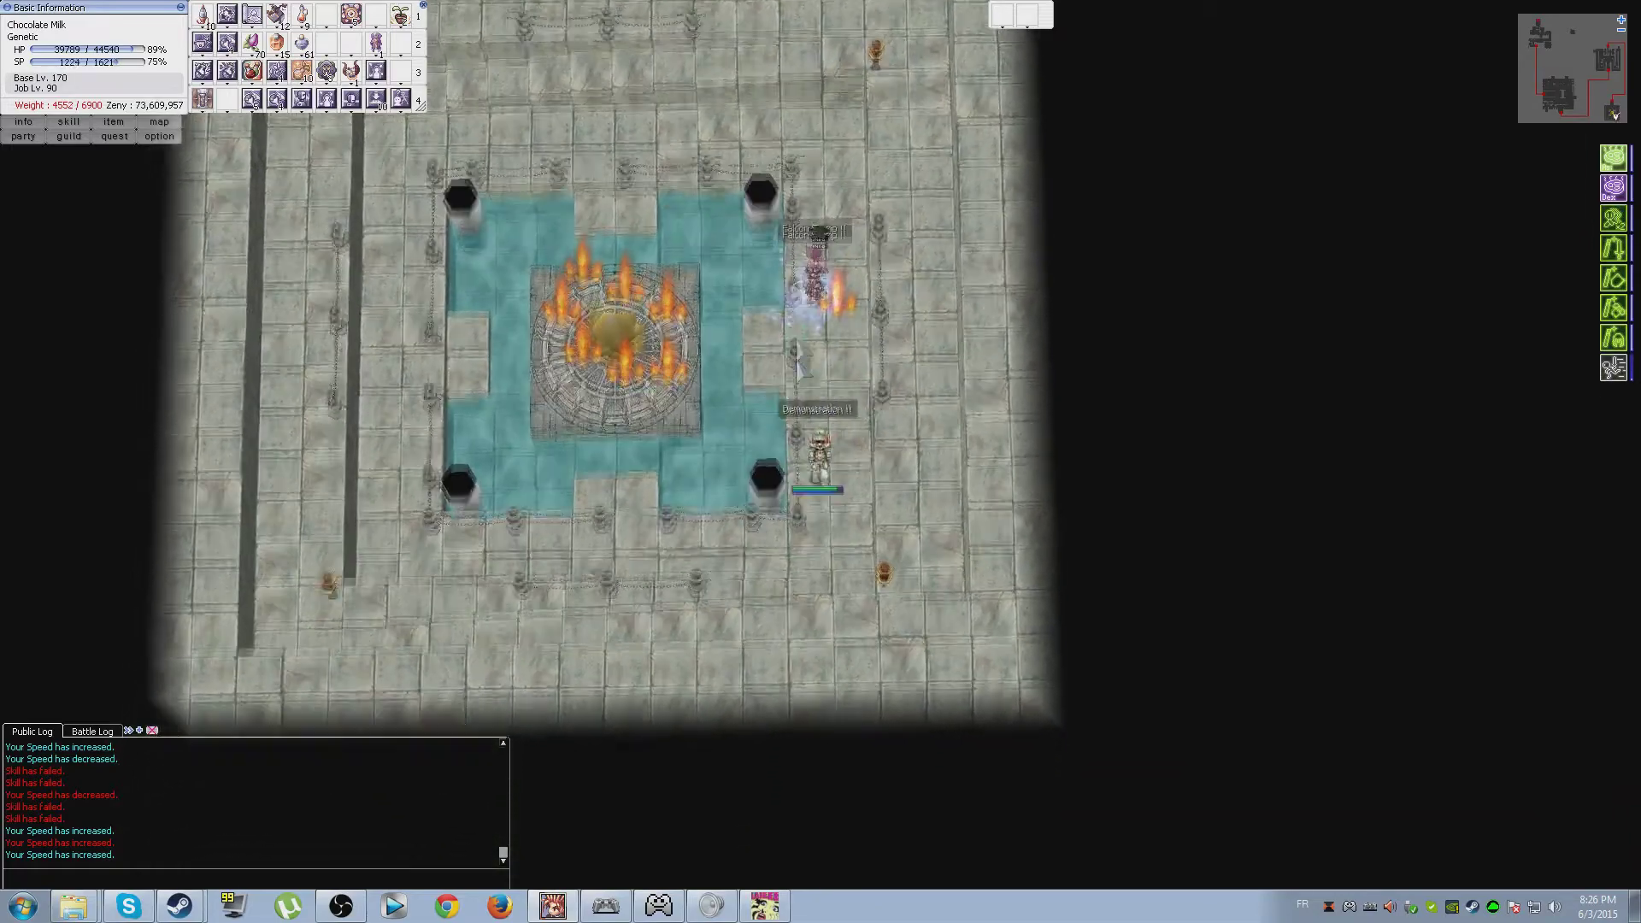
pyautogui.press('F1')
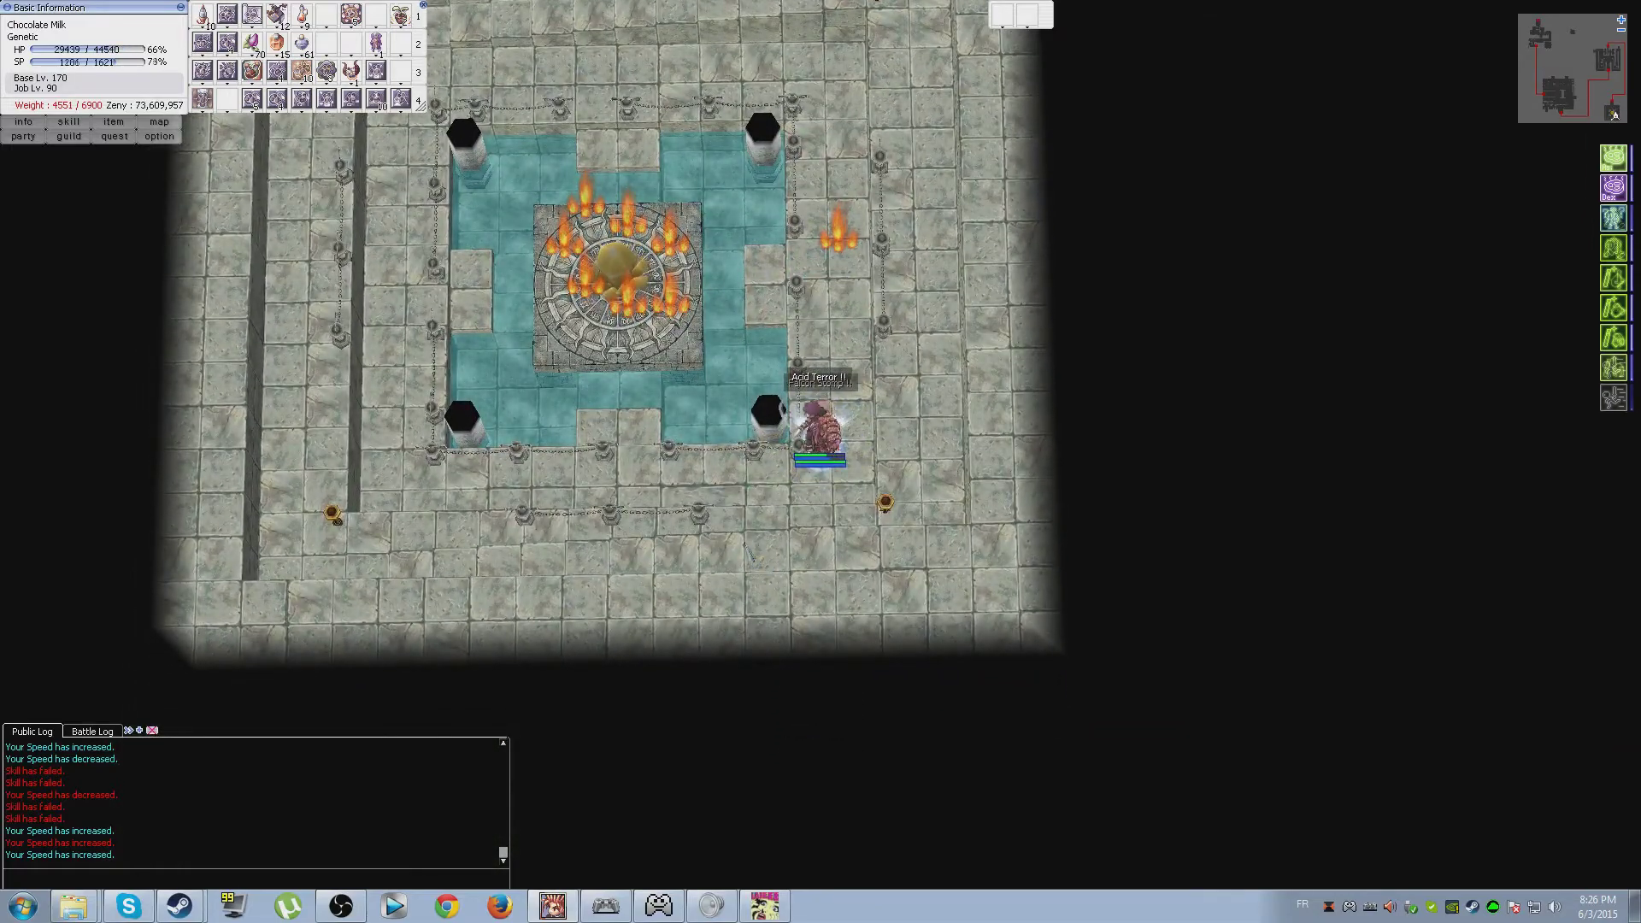
pyautogui.click(714, 399)
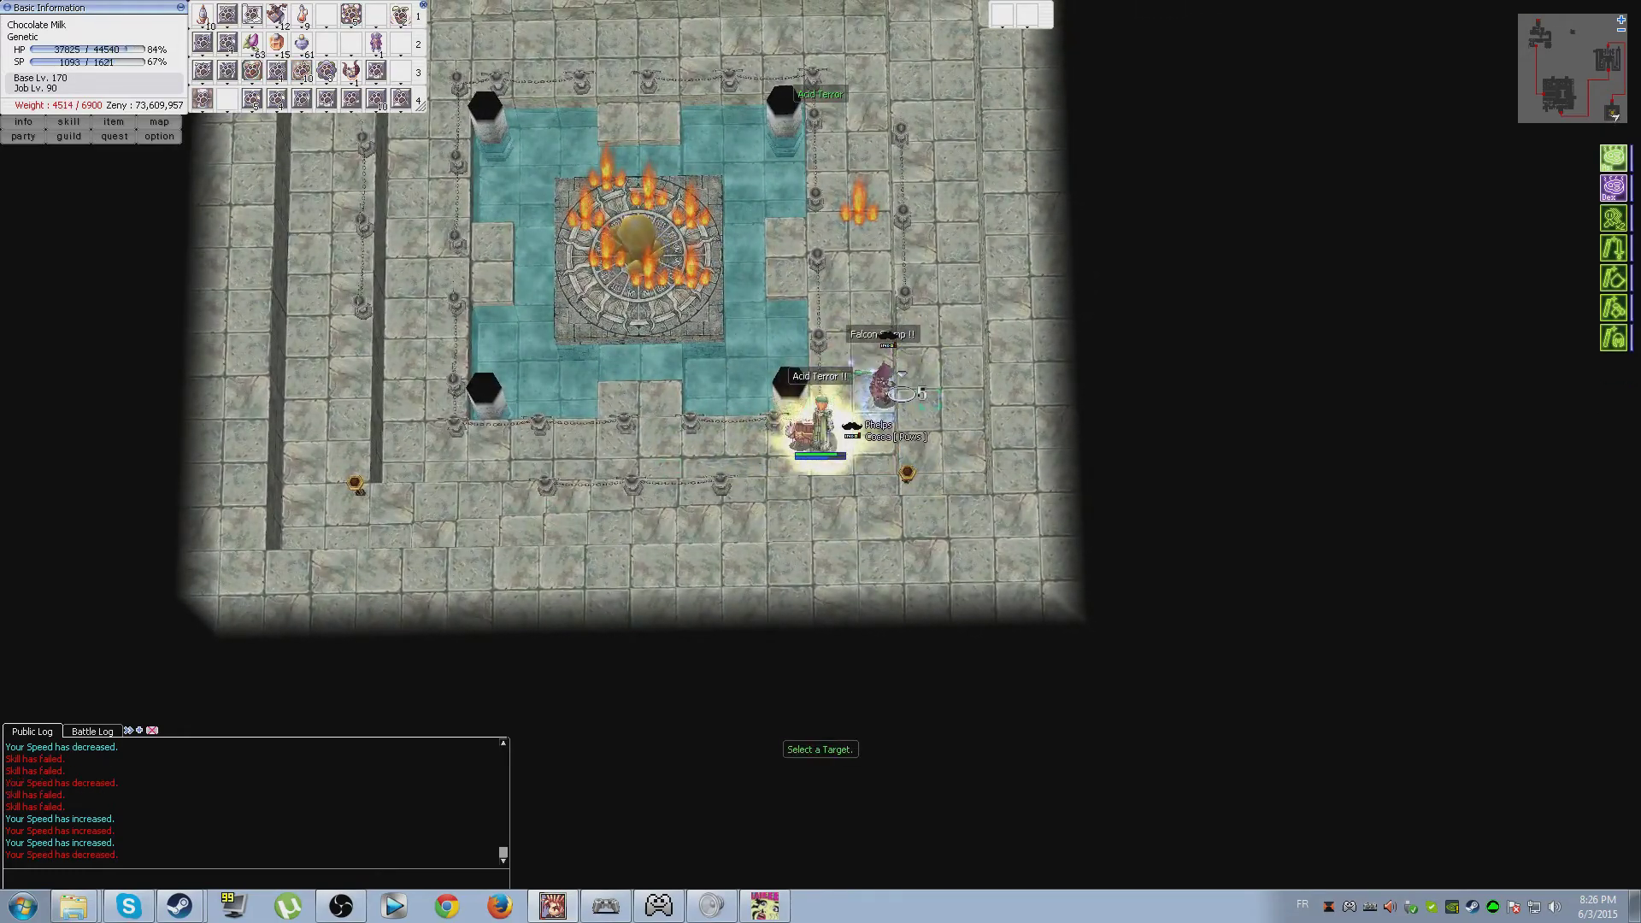
# - Strike the nearby attacker and retreat past the pool's lower-left corner
pyautogui.click(719, 484)
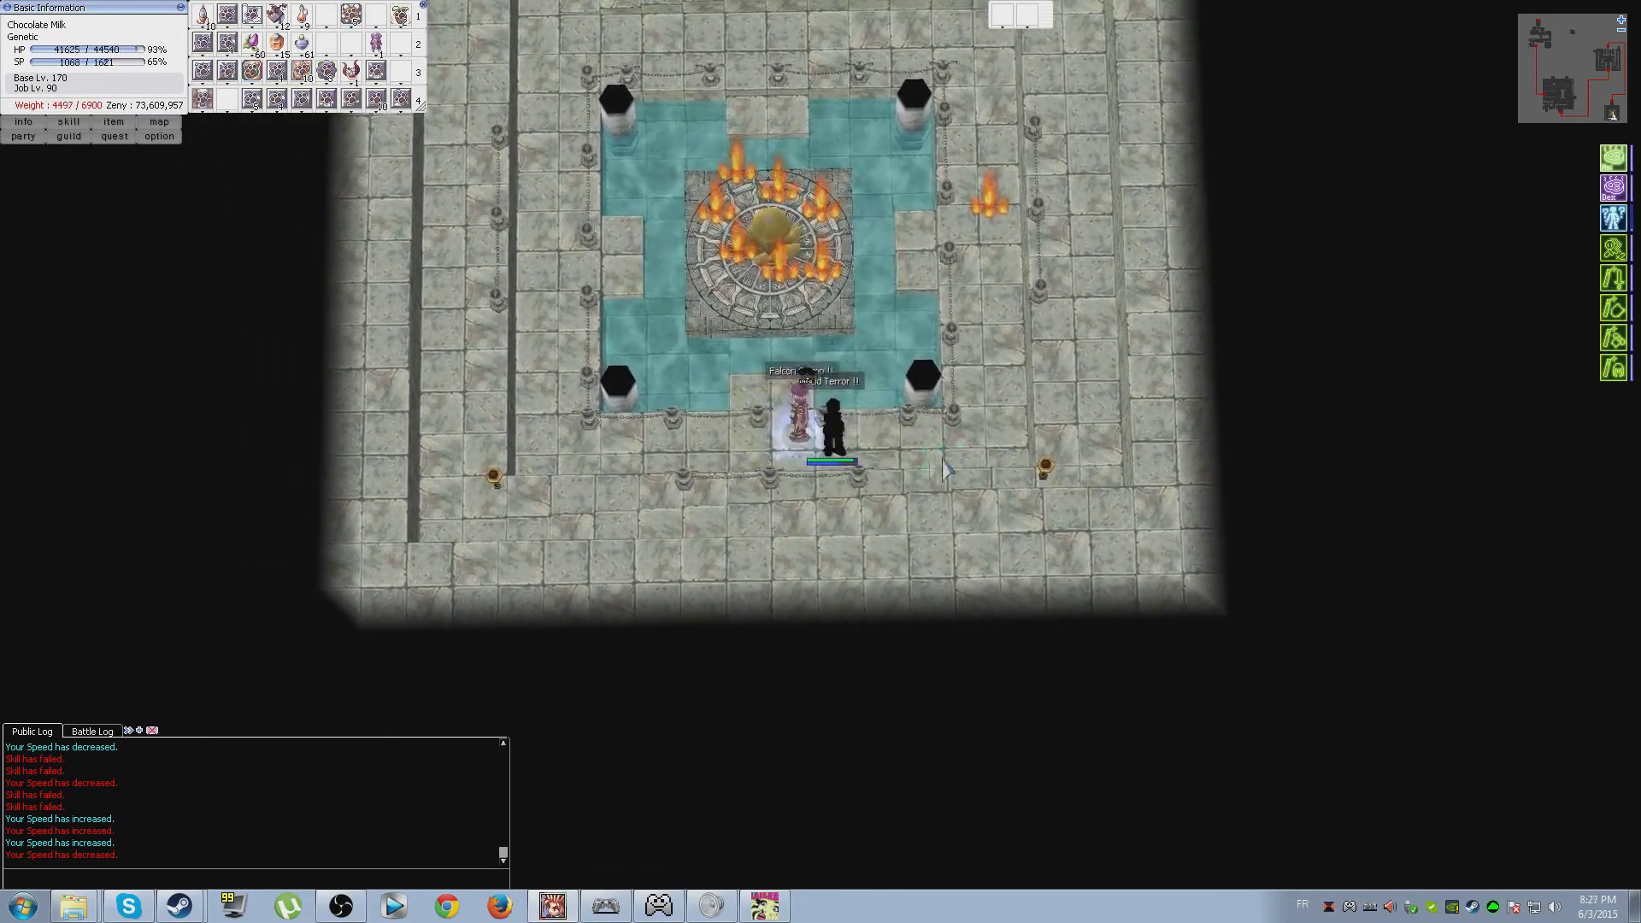
pyautogui.press('F1')
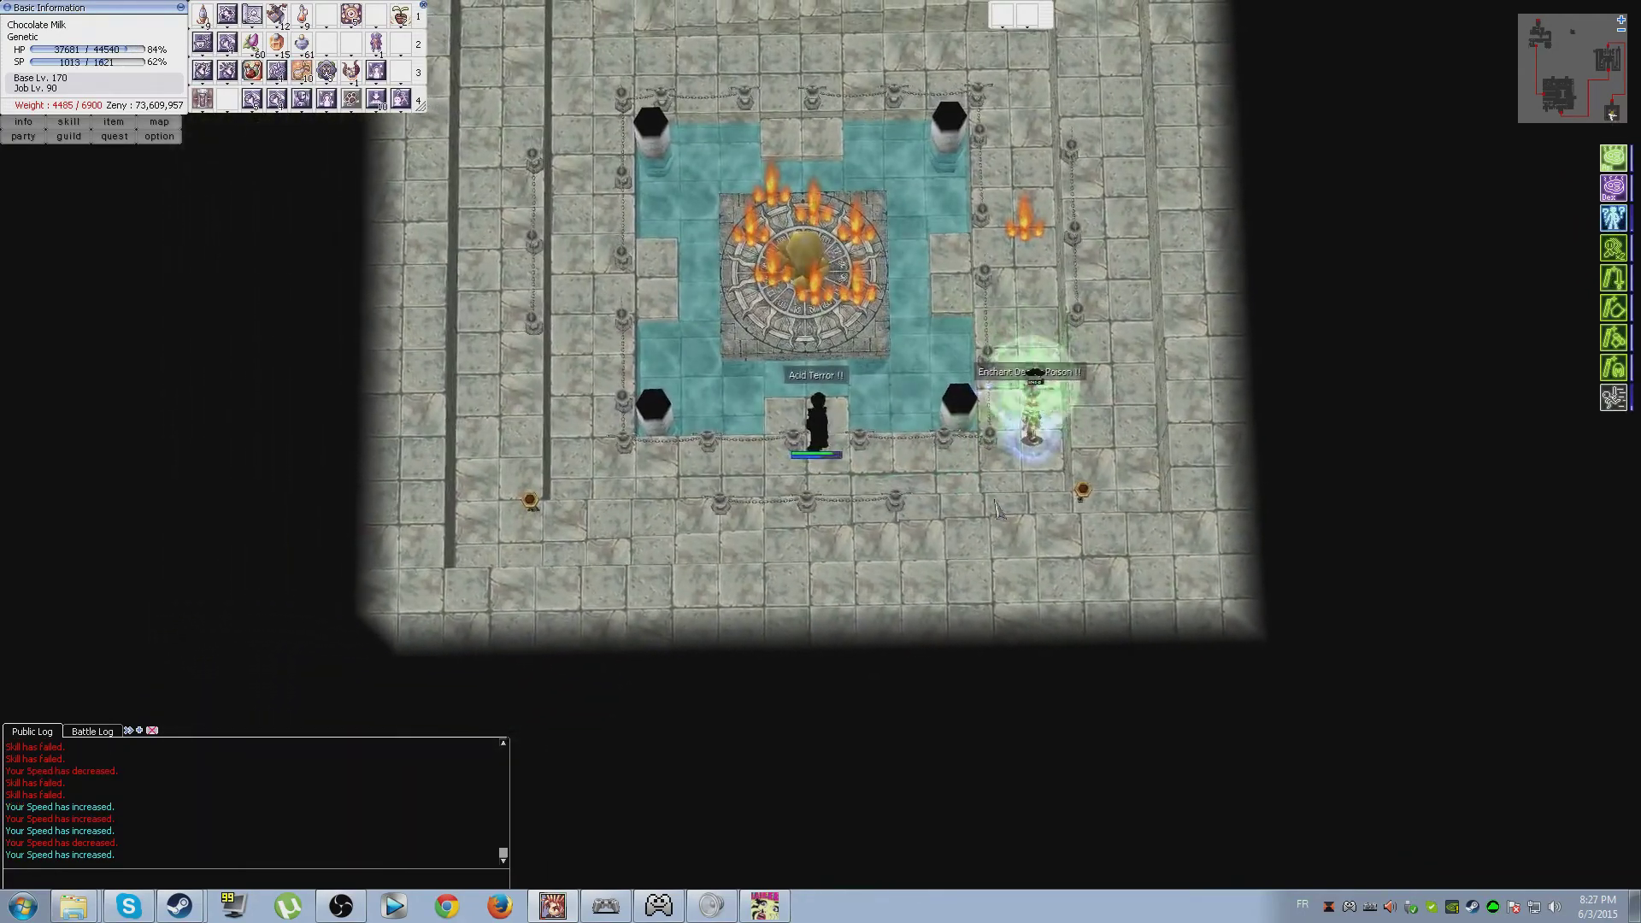
pyautogui.press('F1')
pyautogui.click(1017, 420)
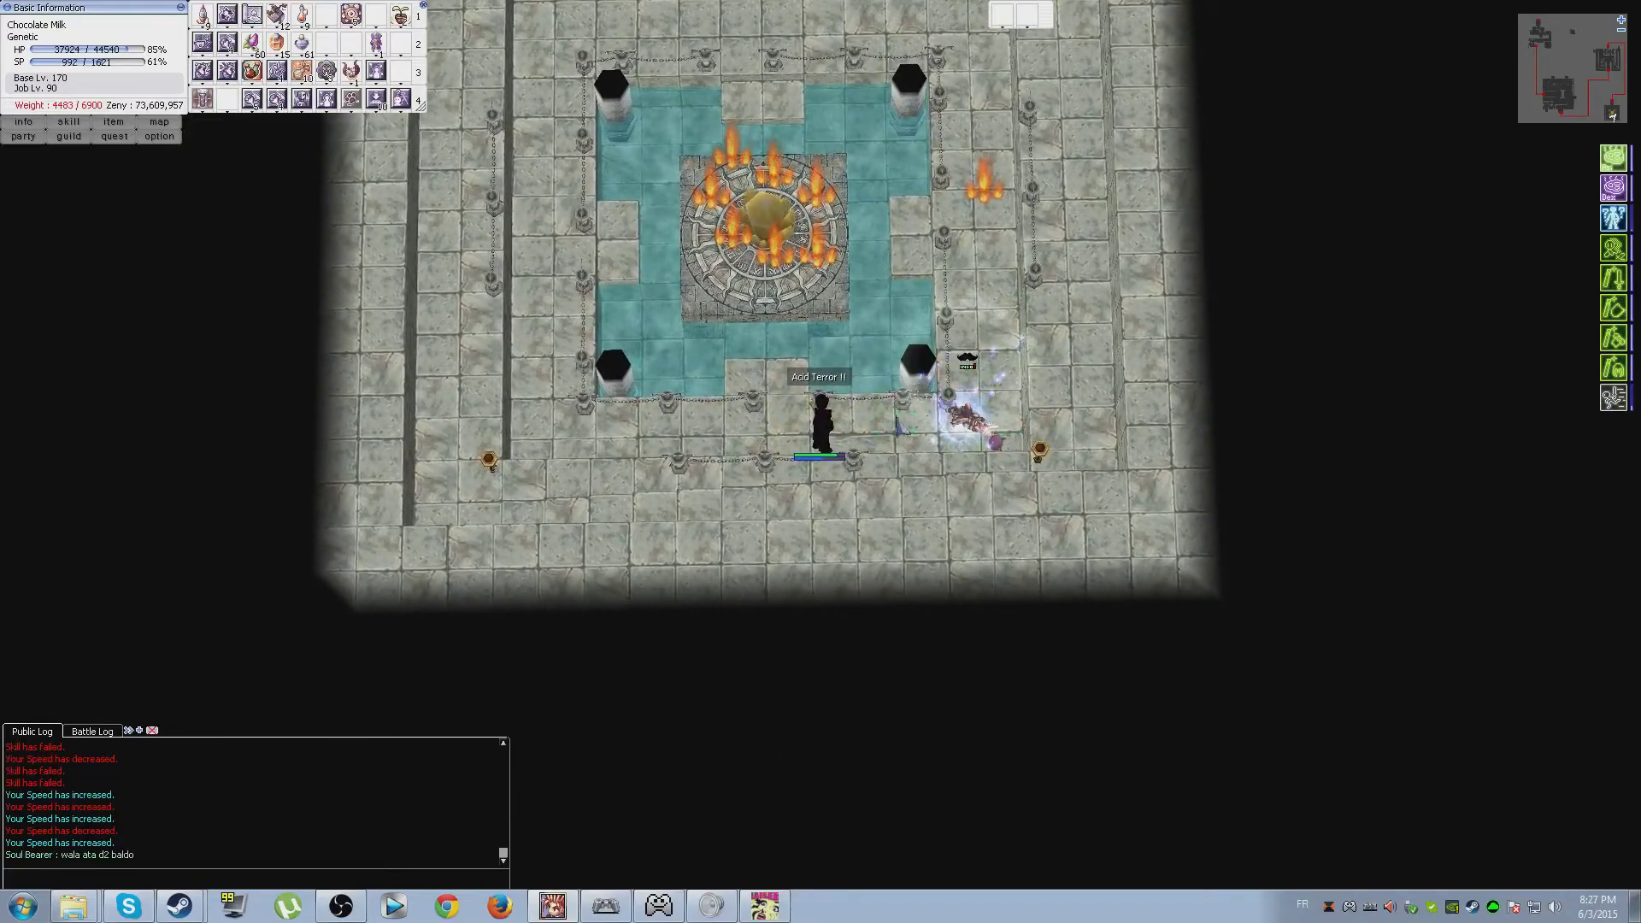
pyautogui.click(974, 411)
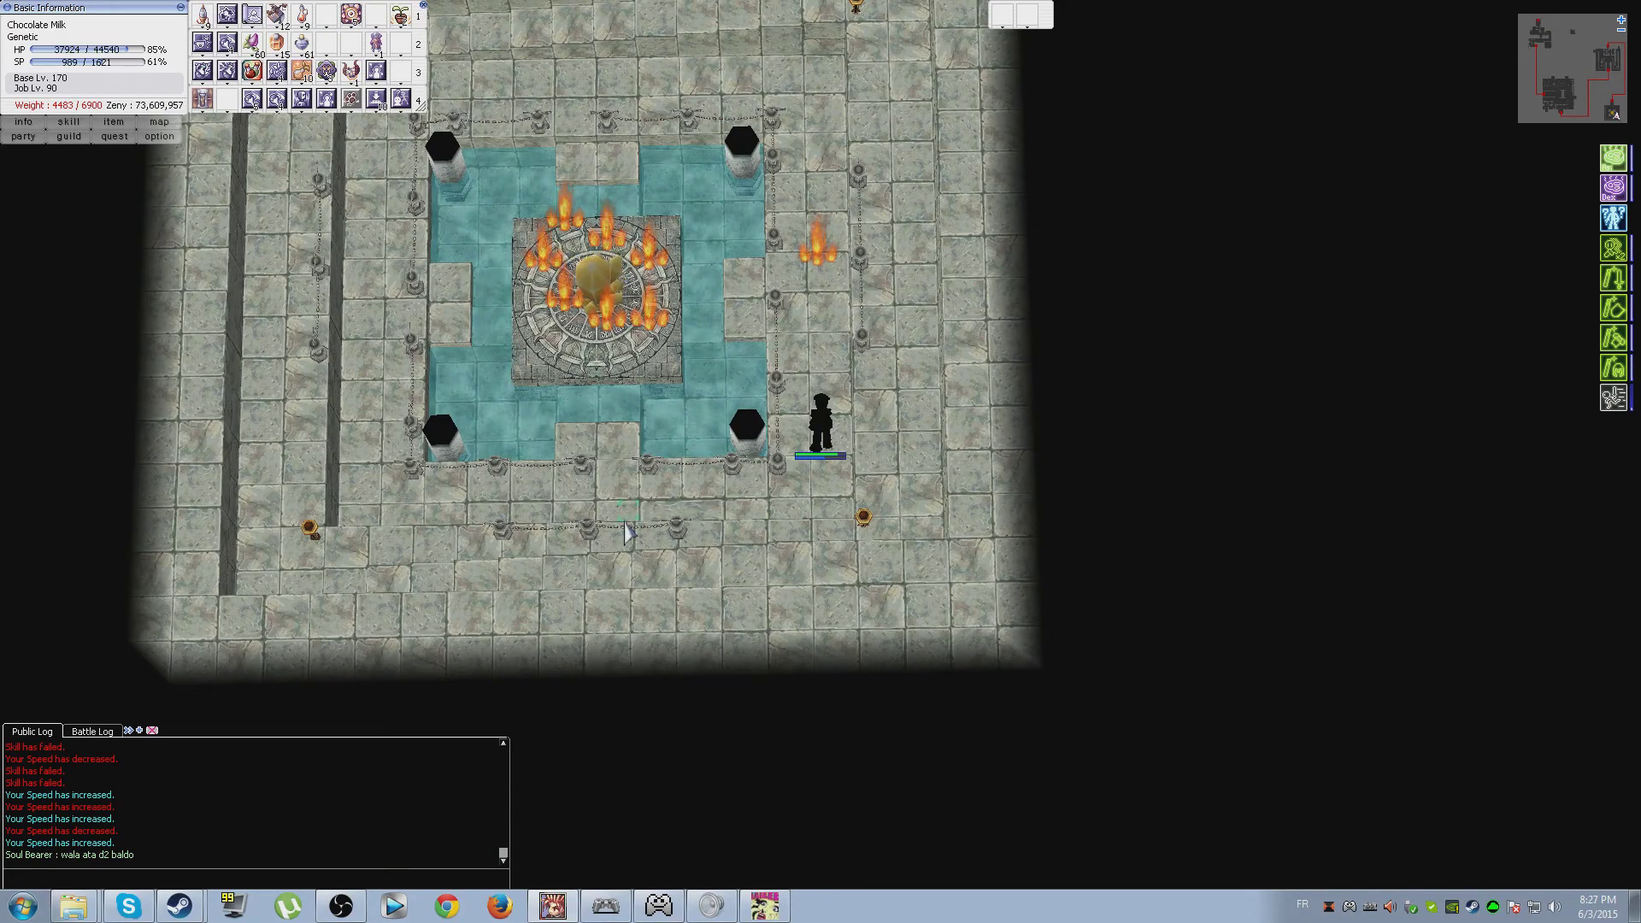
pyautogui.click(449, 495)
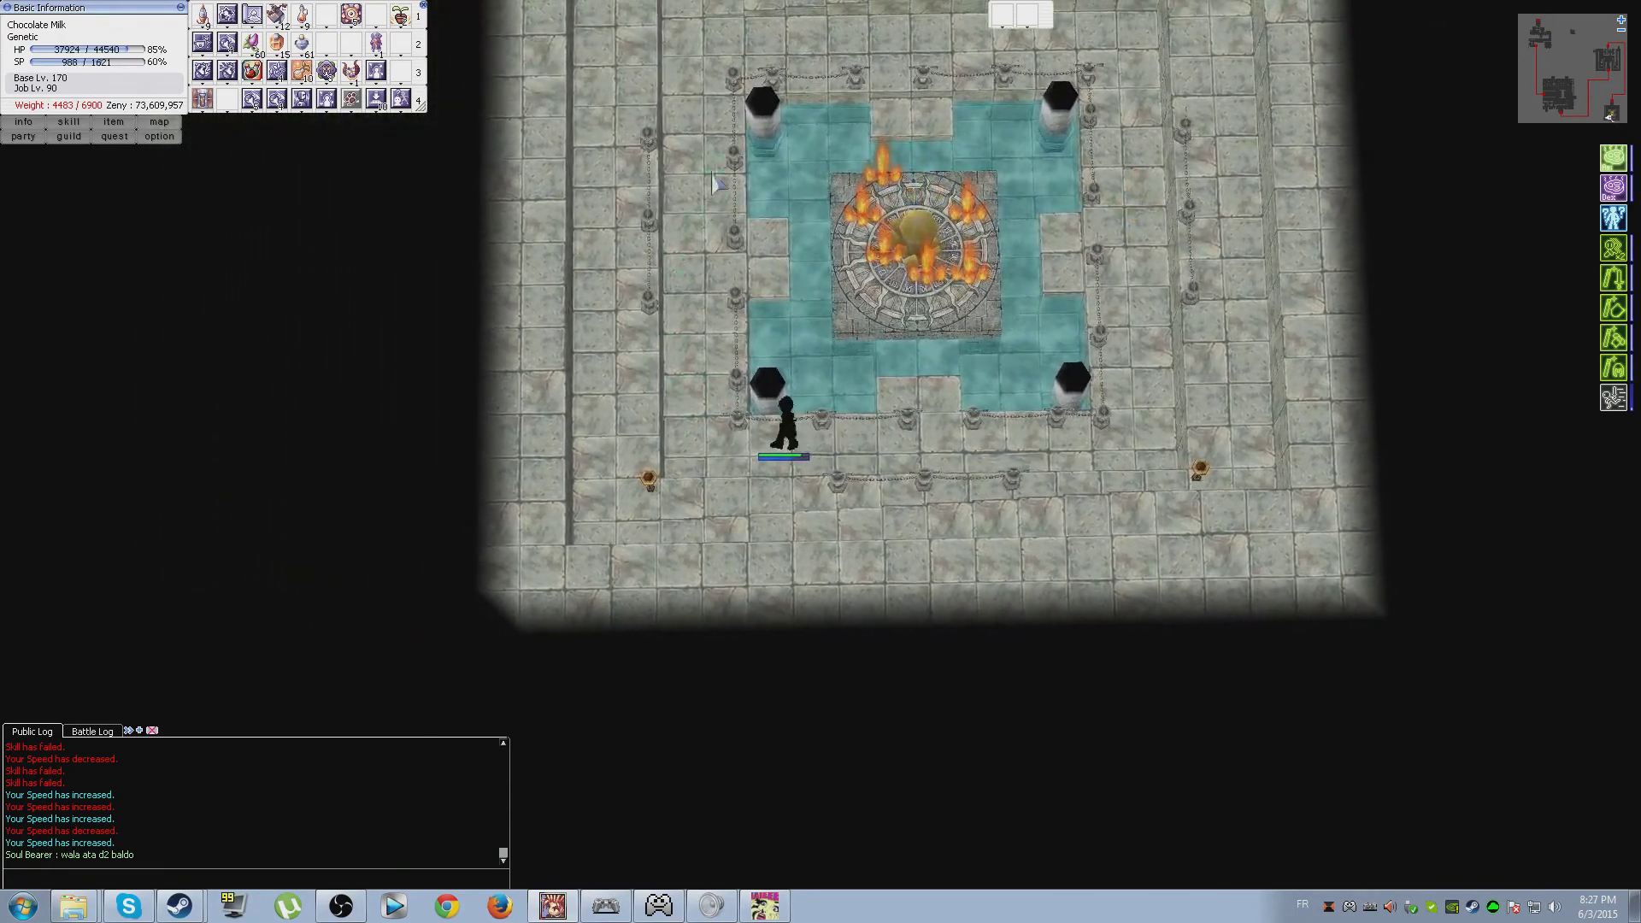
# - Walk north past the fountain and west along the upper walkway toward the portal
pyautogui.click(714, 184)
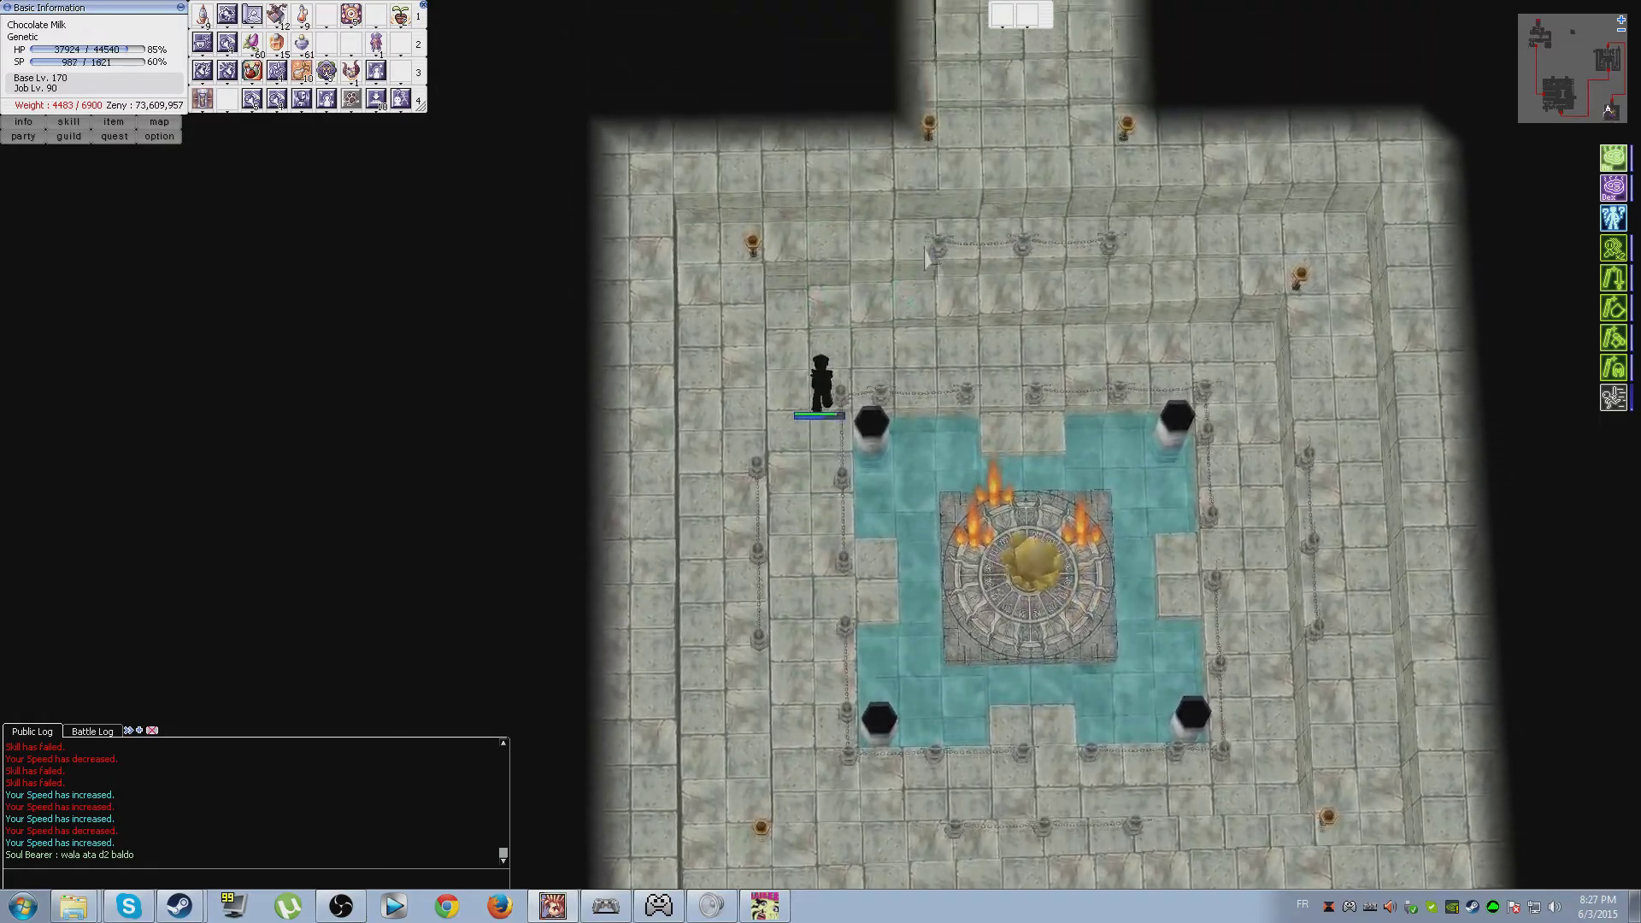
pyautogui.click(1187, 237)
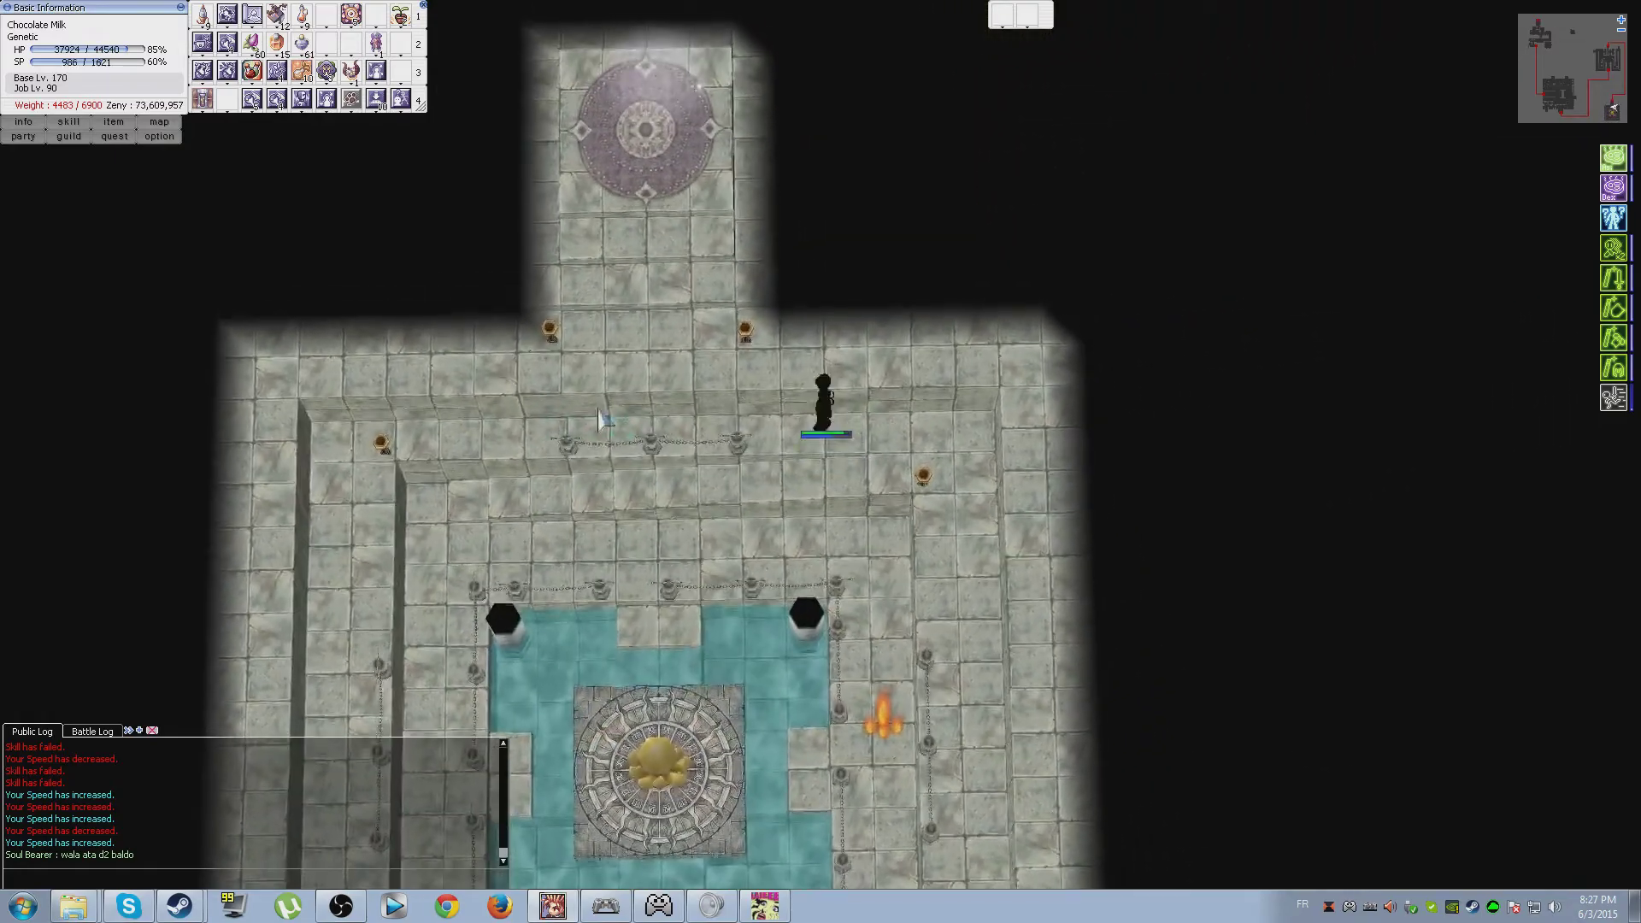
pyautogui.click(604, 417)
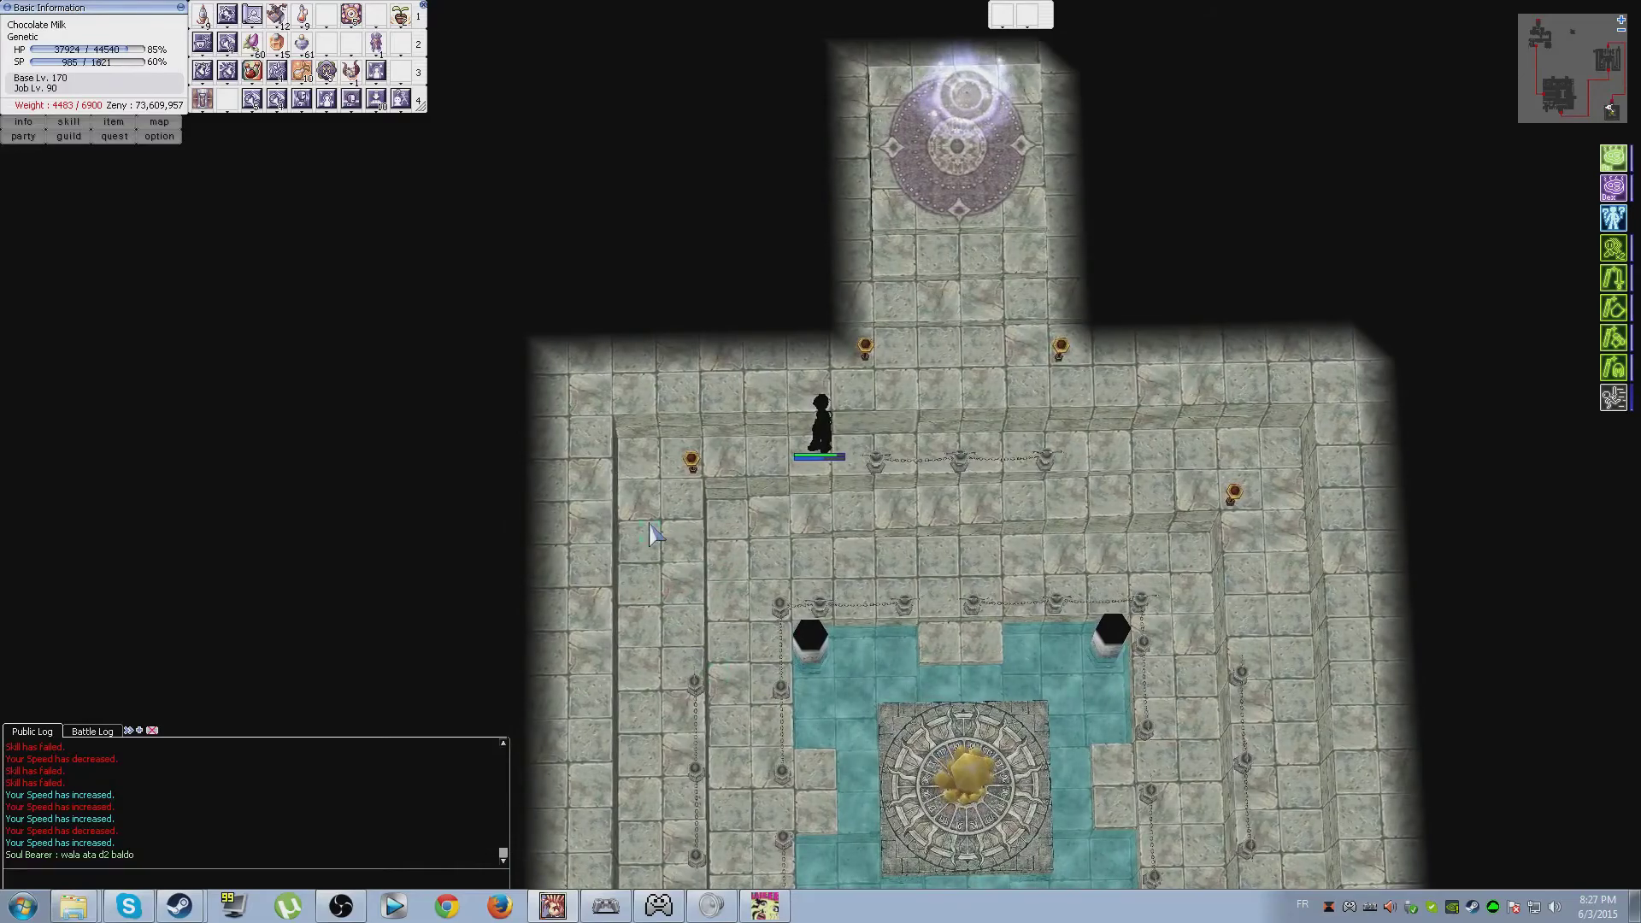
pyautogui.click(668, 468)
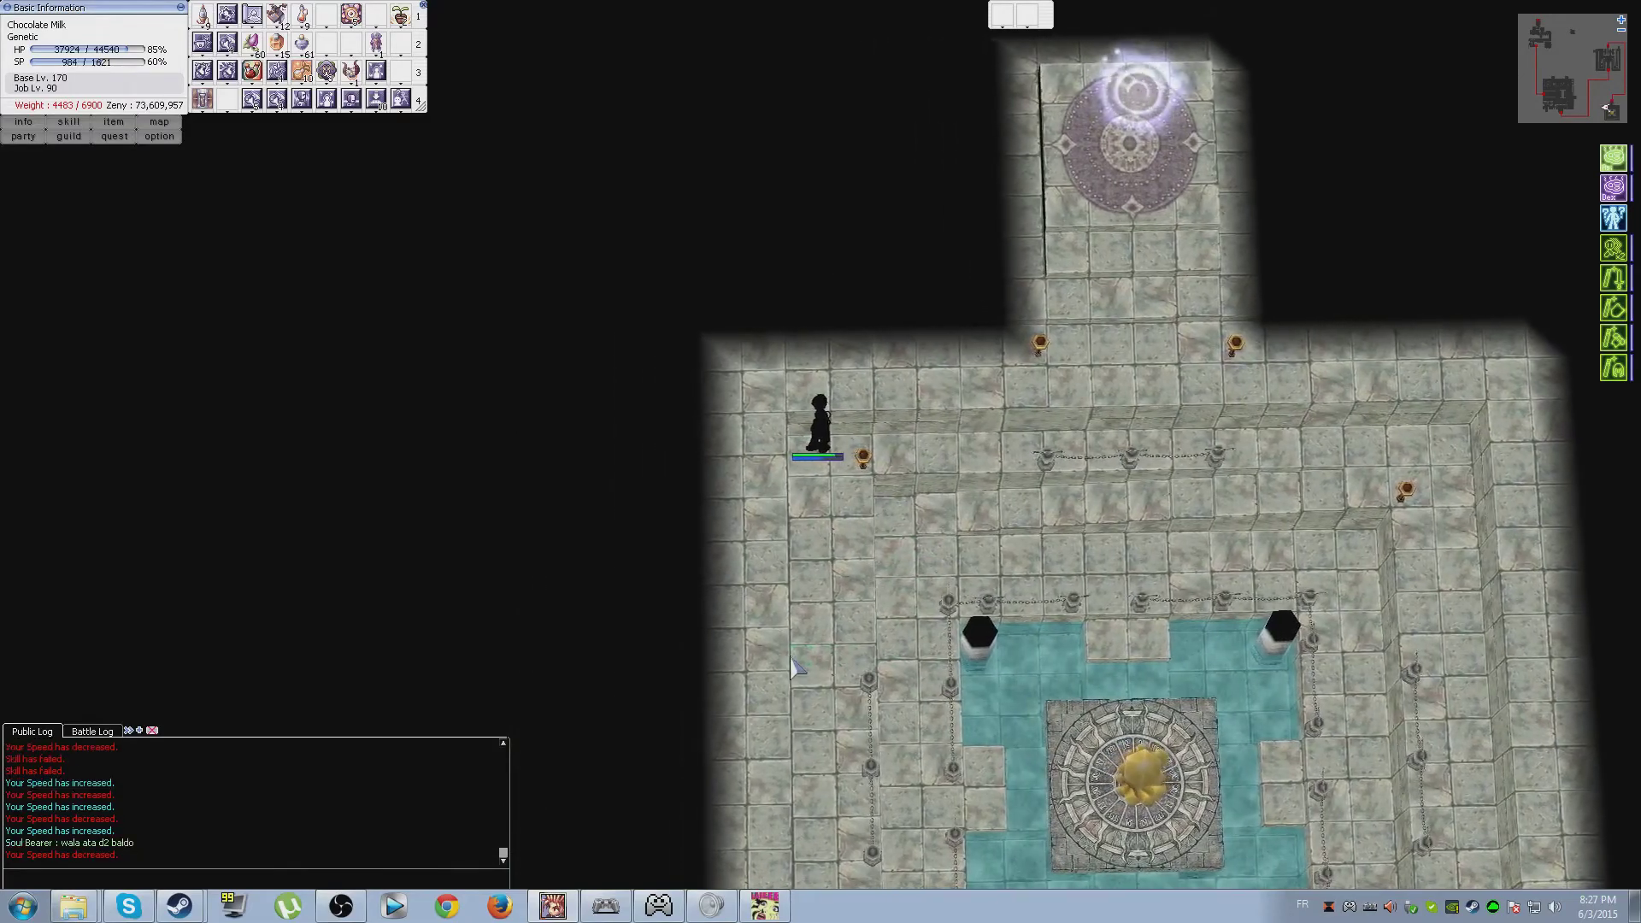
pyautogui.click(823, 663)
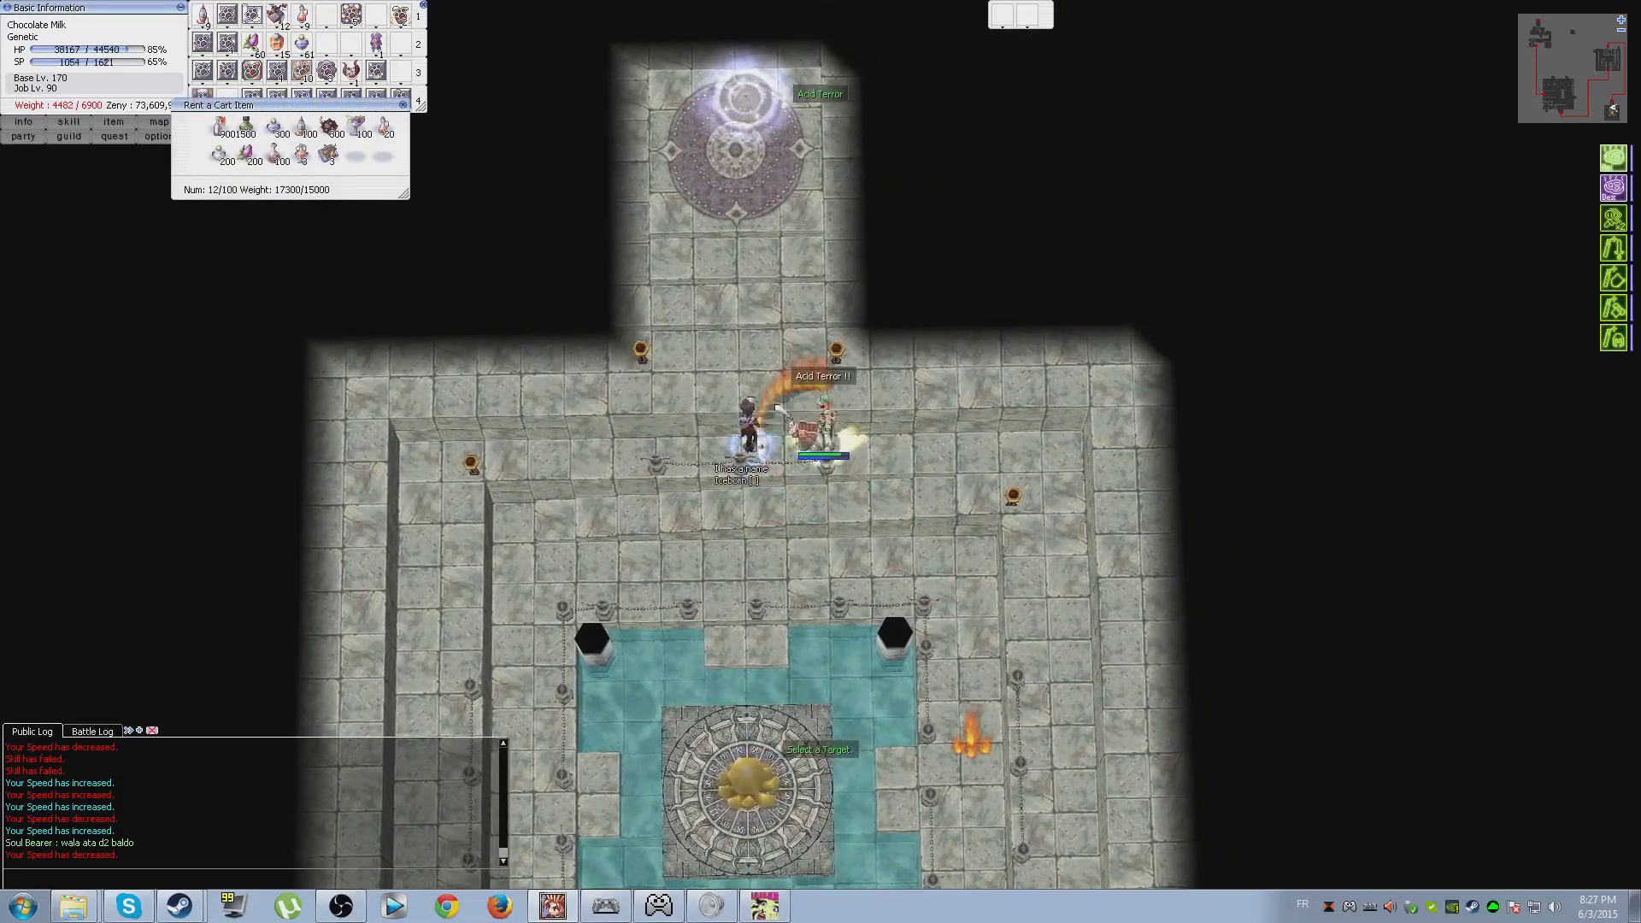
# - Attack the northern invader with acid and use a healing item
pyautogui.press('e')
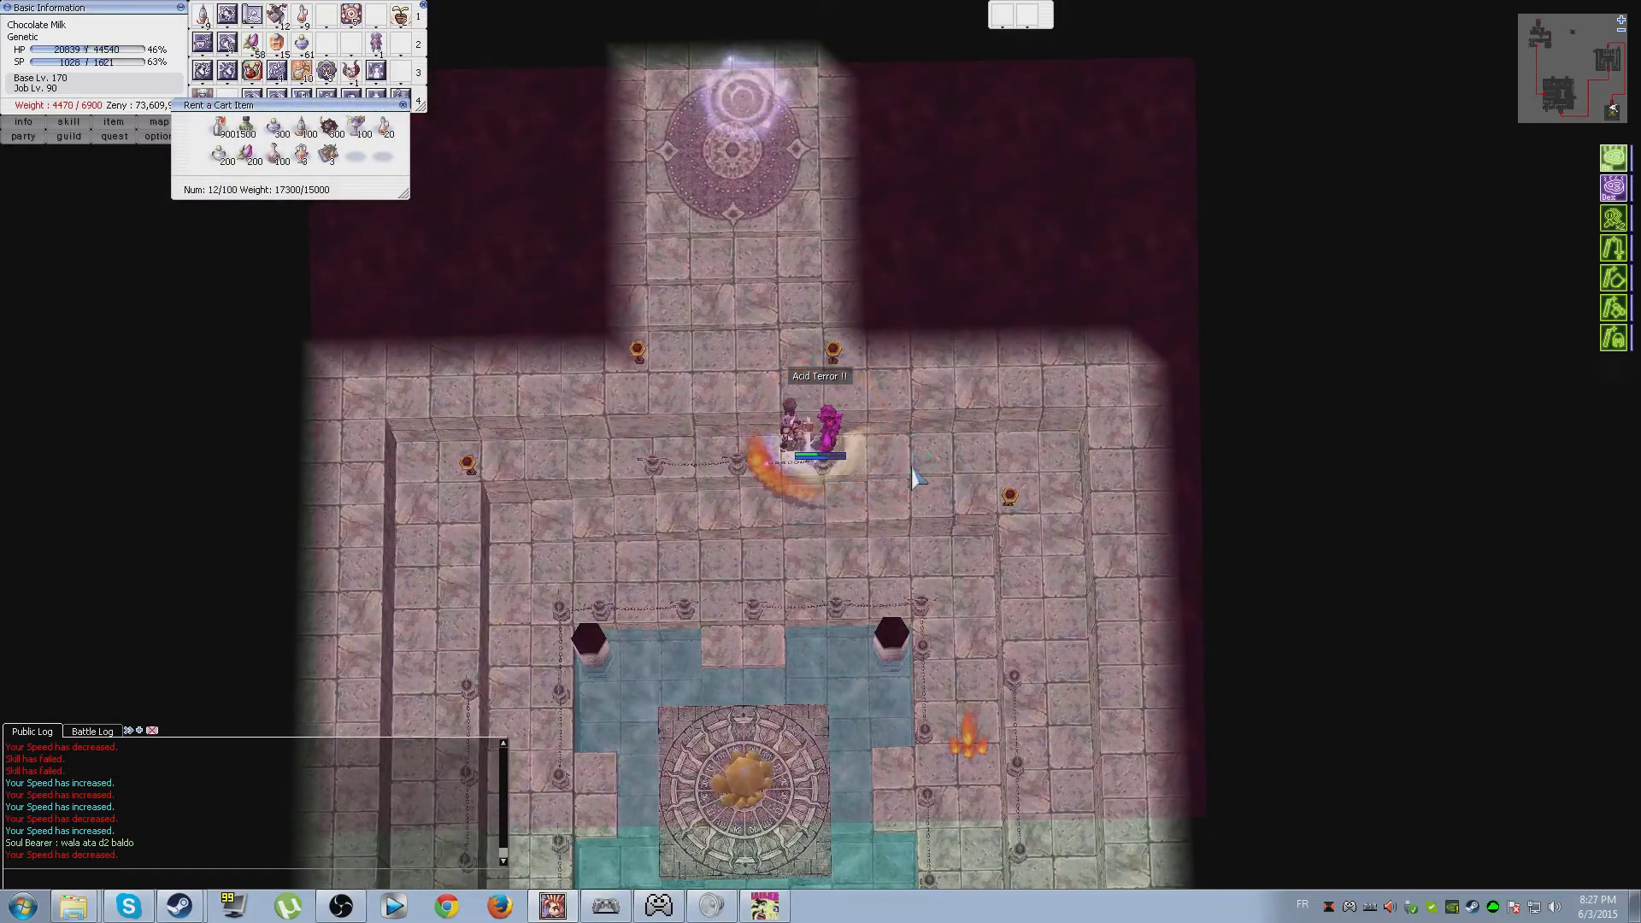
pyautogui.press('e')
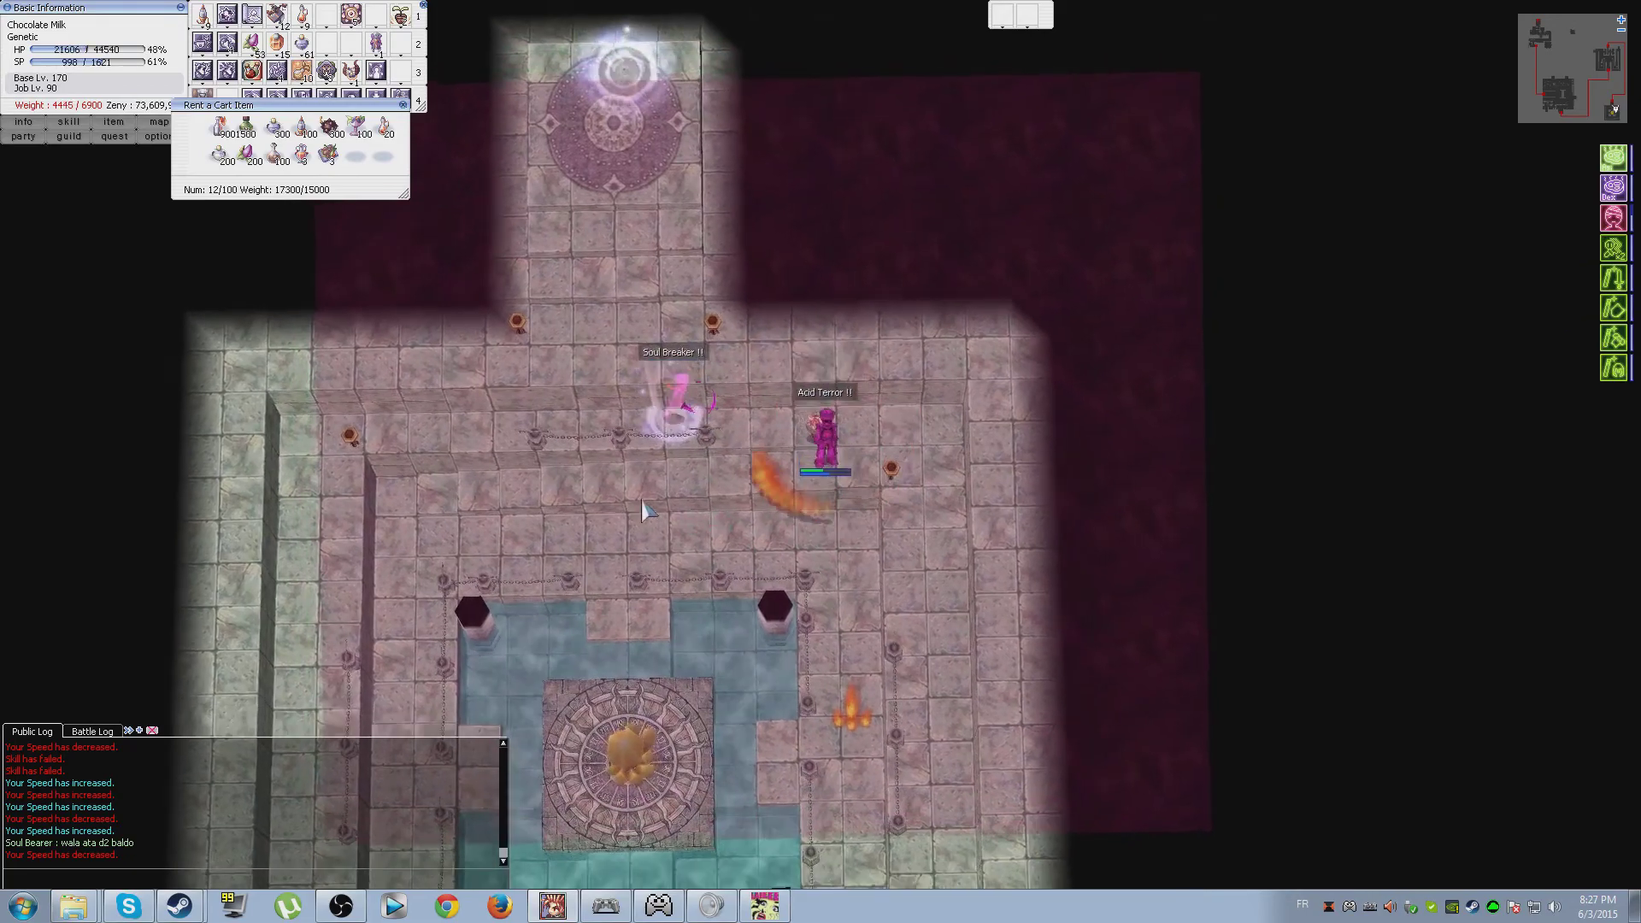
pyautogui.click(639, 465)
pyautogui.press('e')
pyautogui.press('e')
pyautogui.press('e')
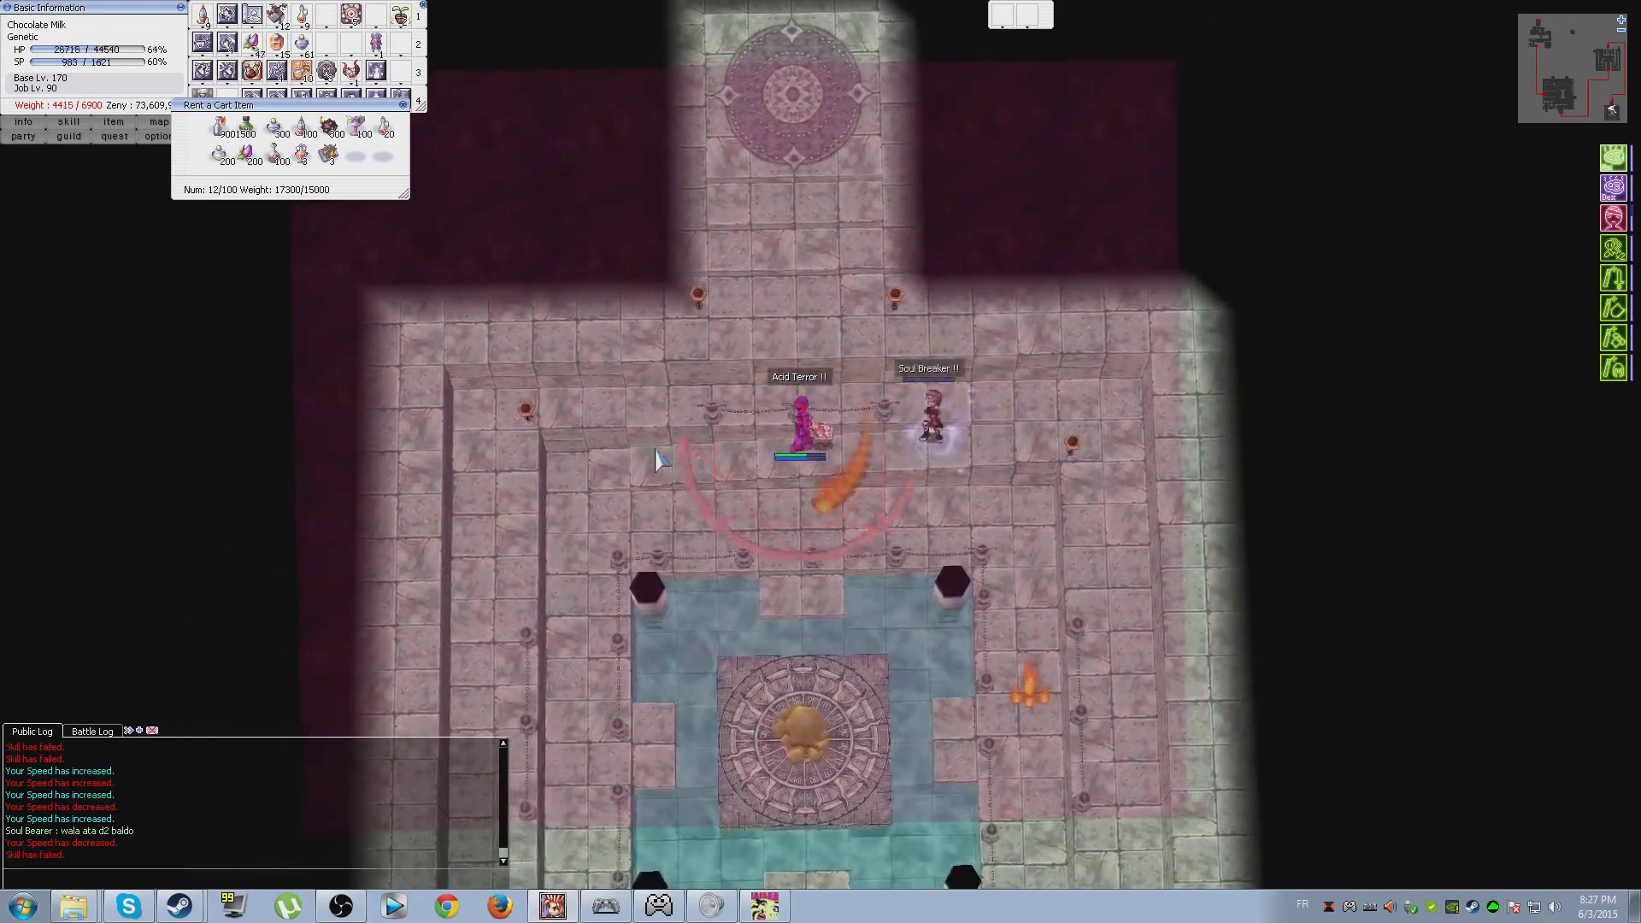
pyautogui.press('e')
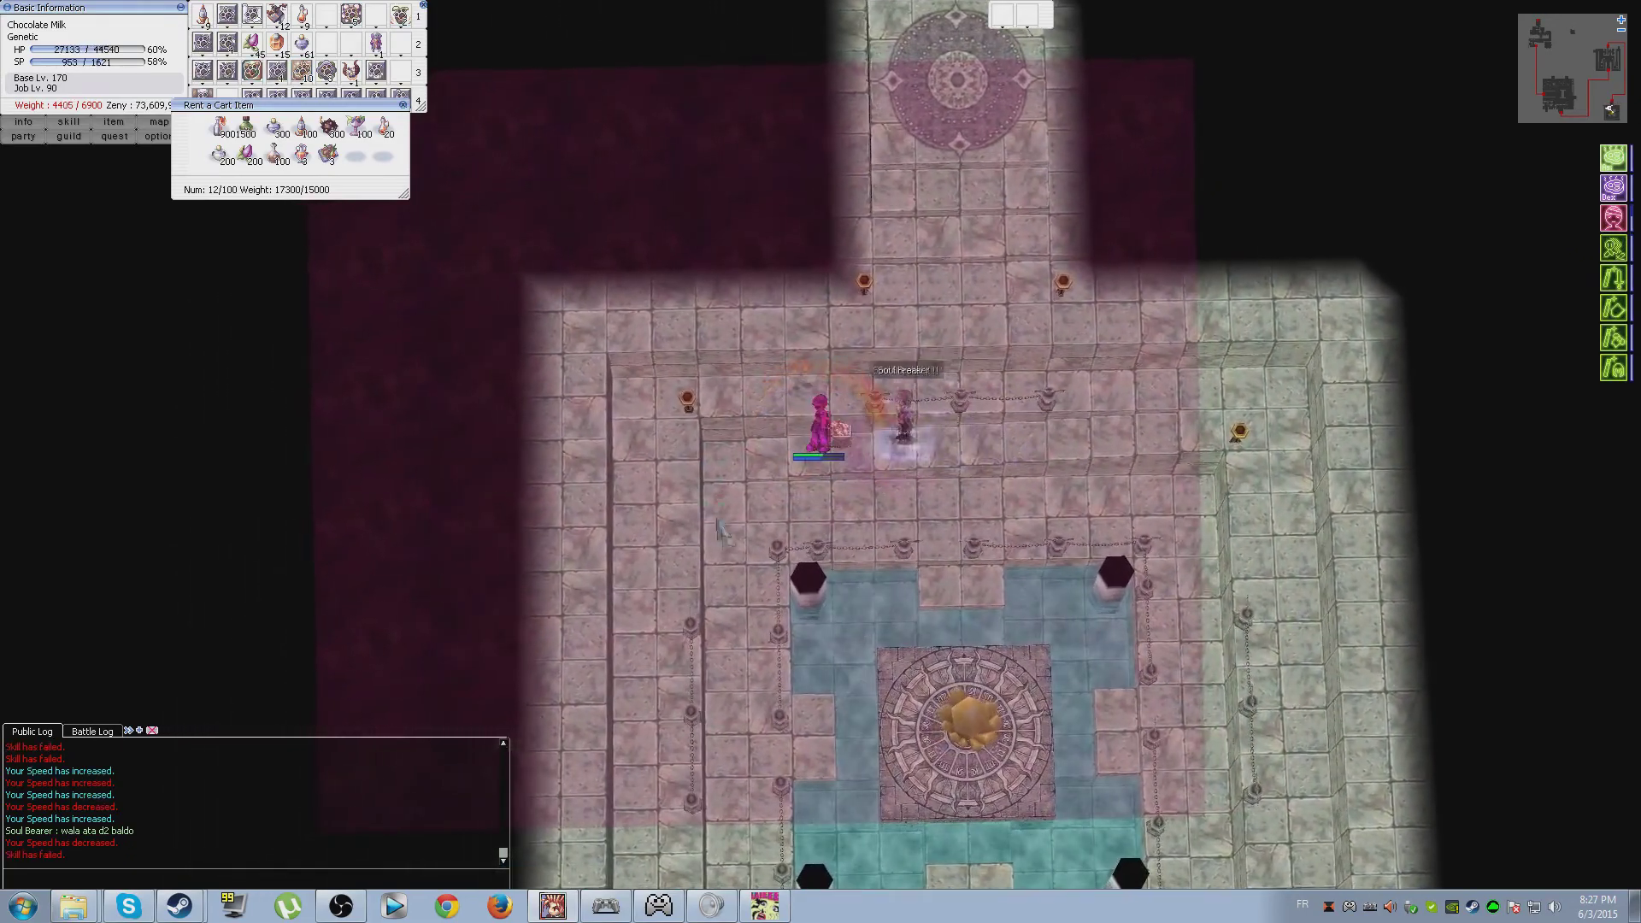
pyautogui.press('e')
# - Move onto the central platform, cast Demonstration fires there, and drink a potion
pyautogui.click(778, 607)
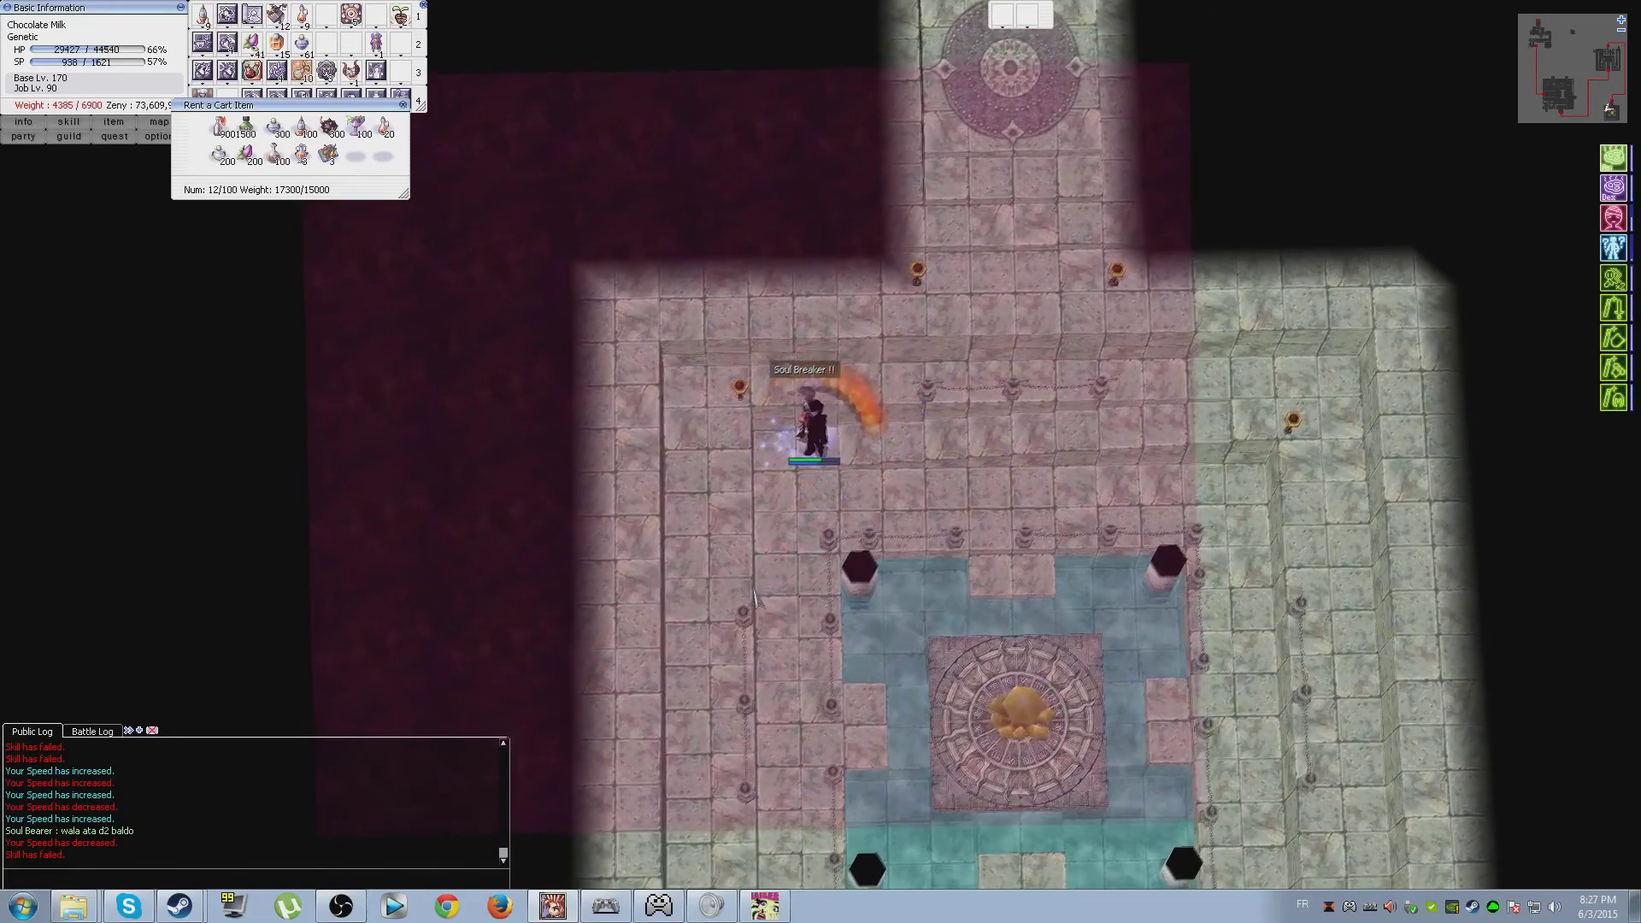
pyautogui.press('e')
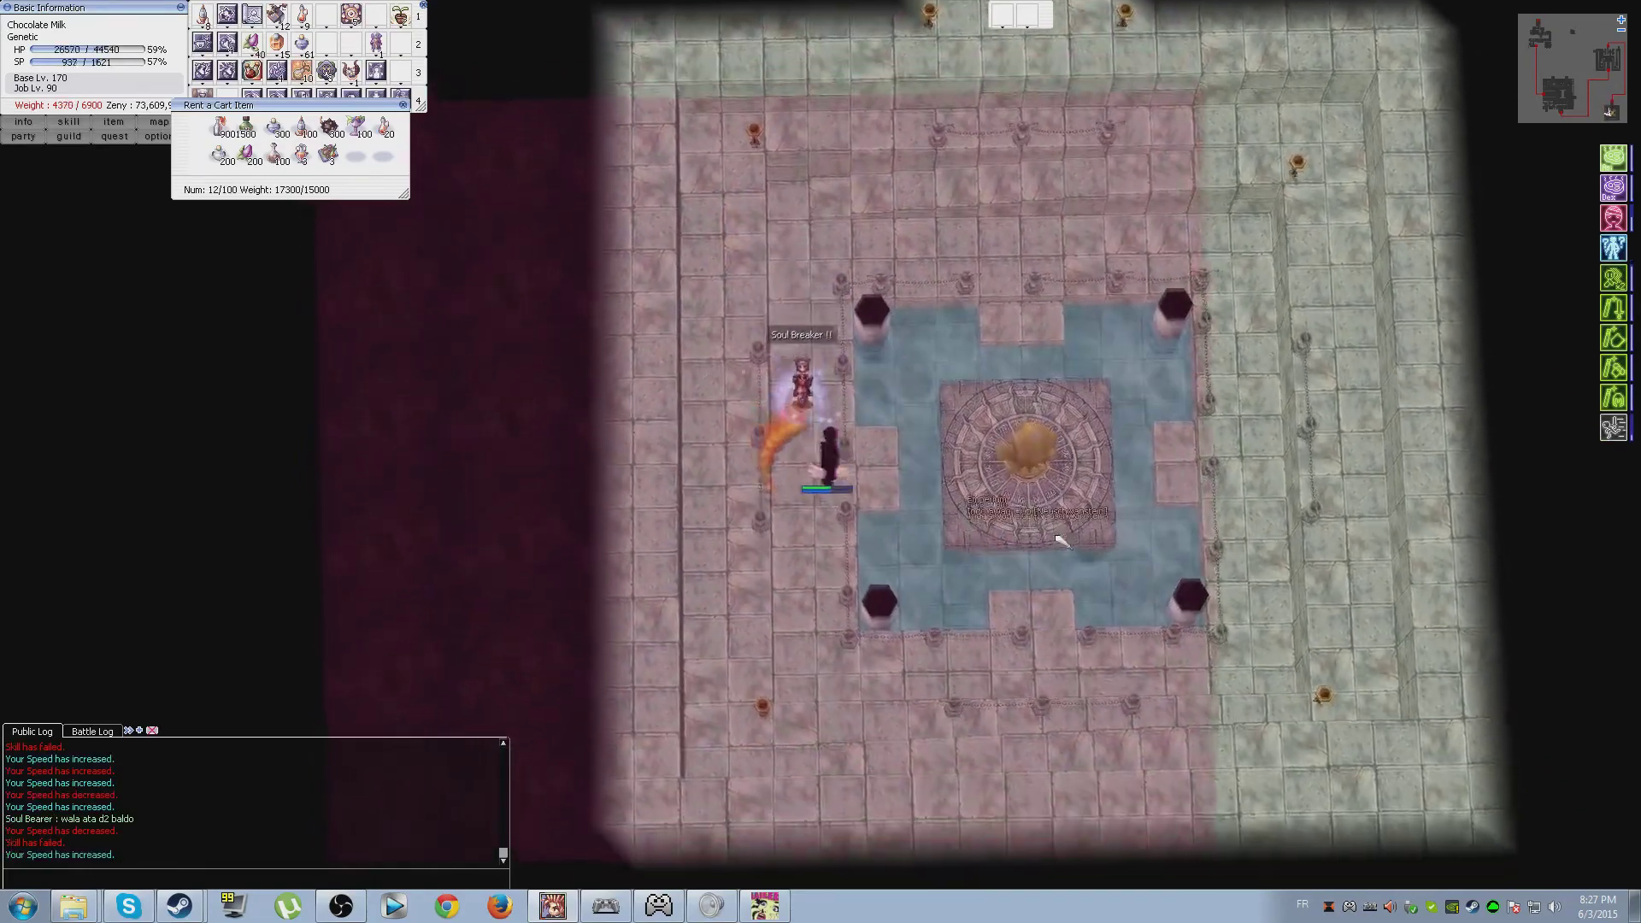
pyautogui.click(1084, 475)
pyautogui.press('e')
pyautogui.click(969, 434)
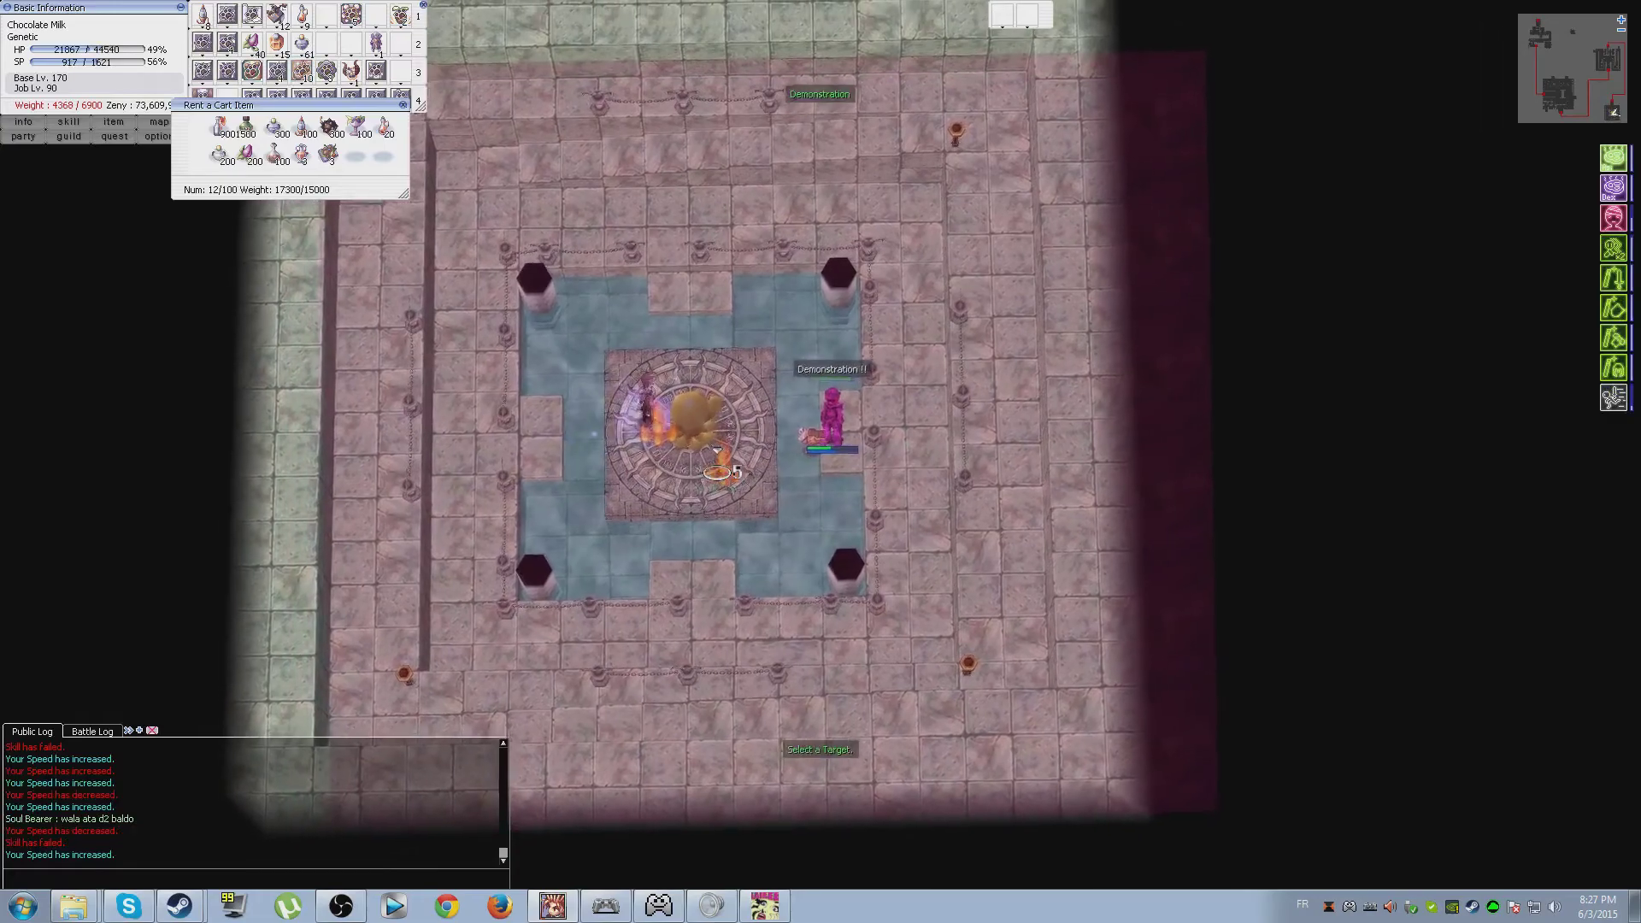
pyautogui.press('e')
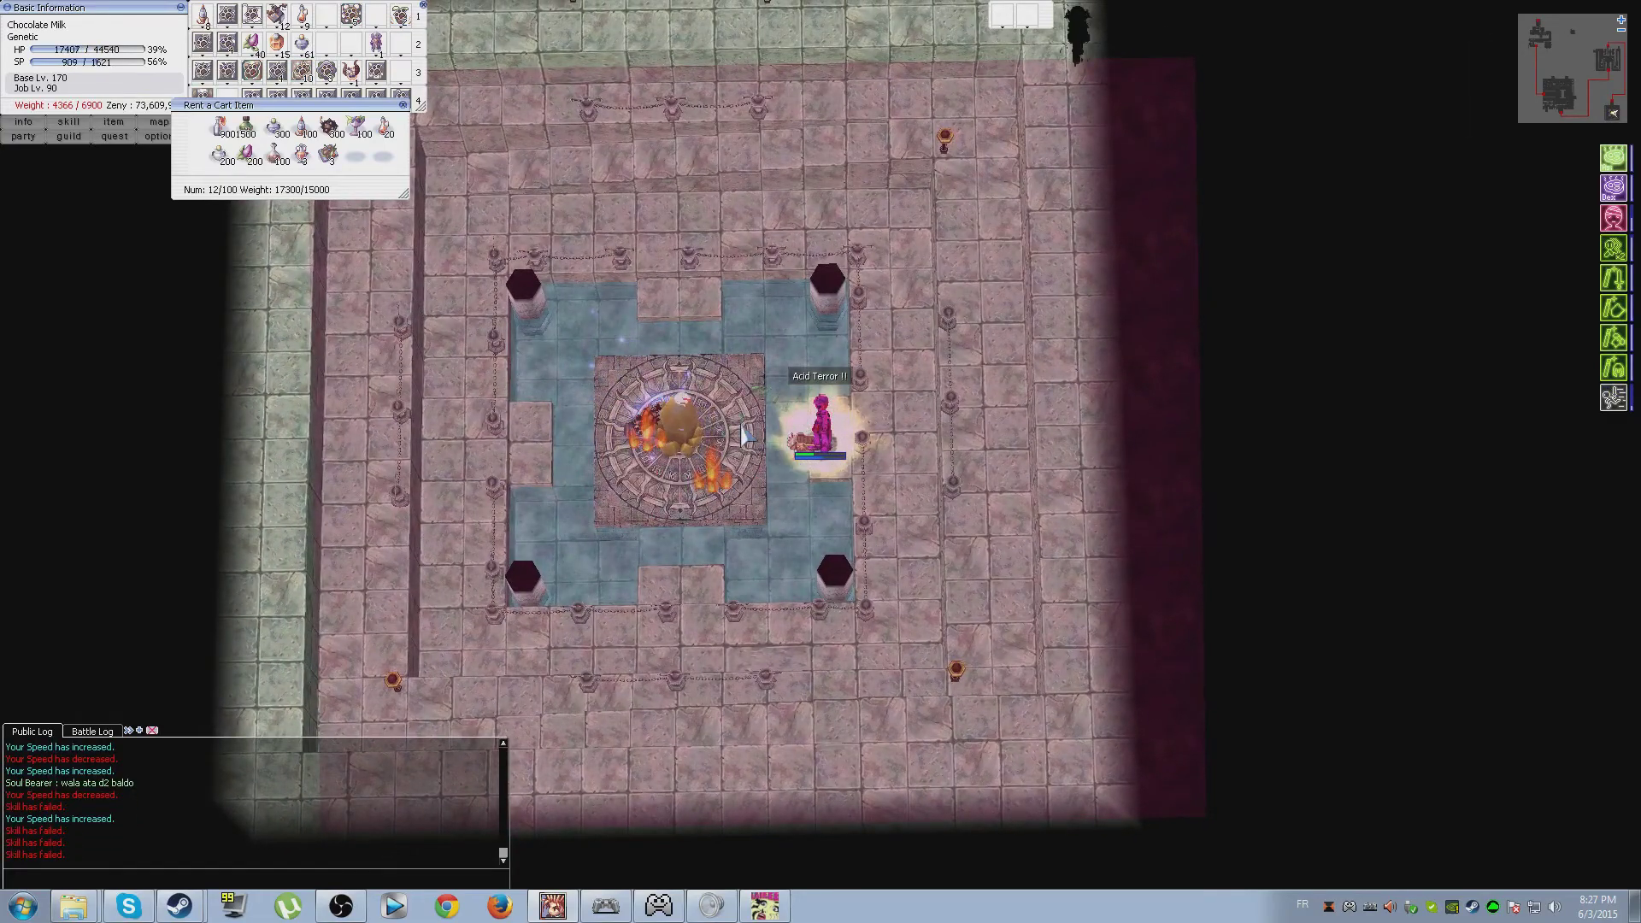
pyautogui.press('F1')
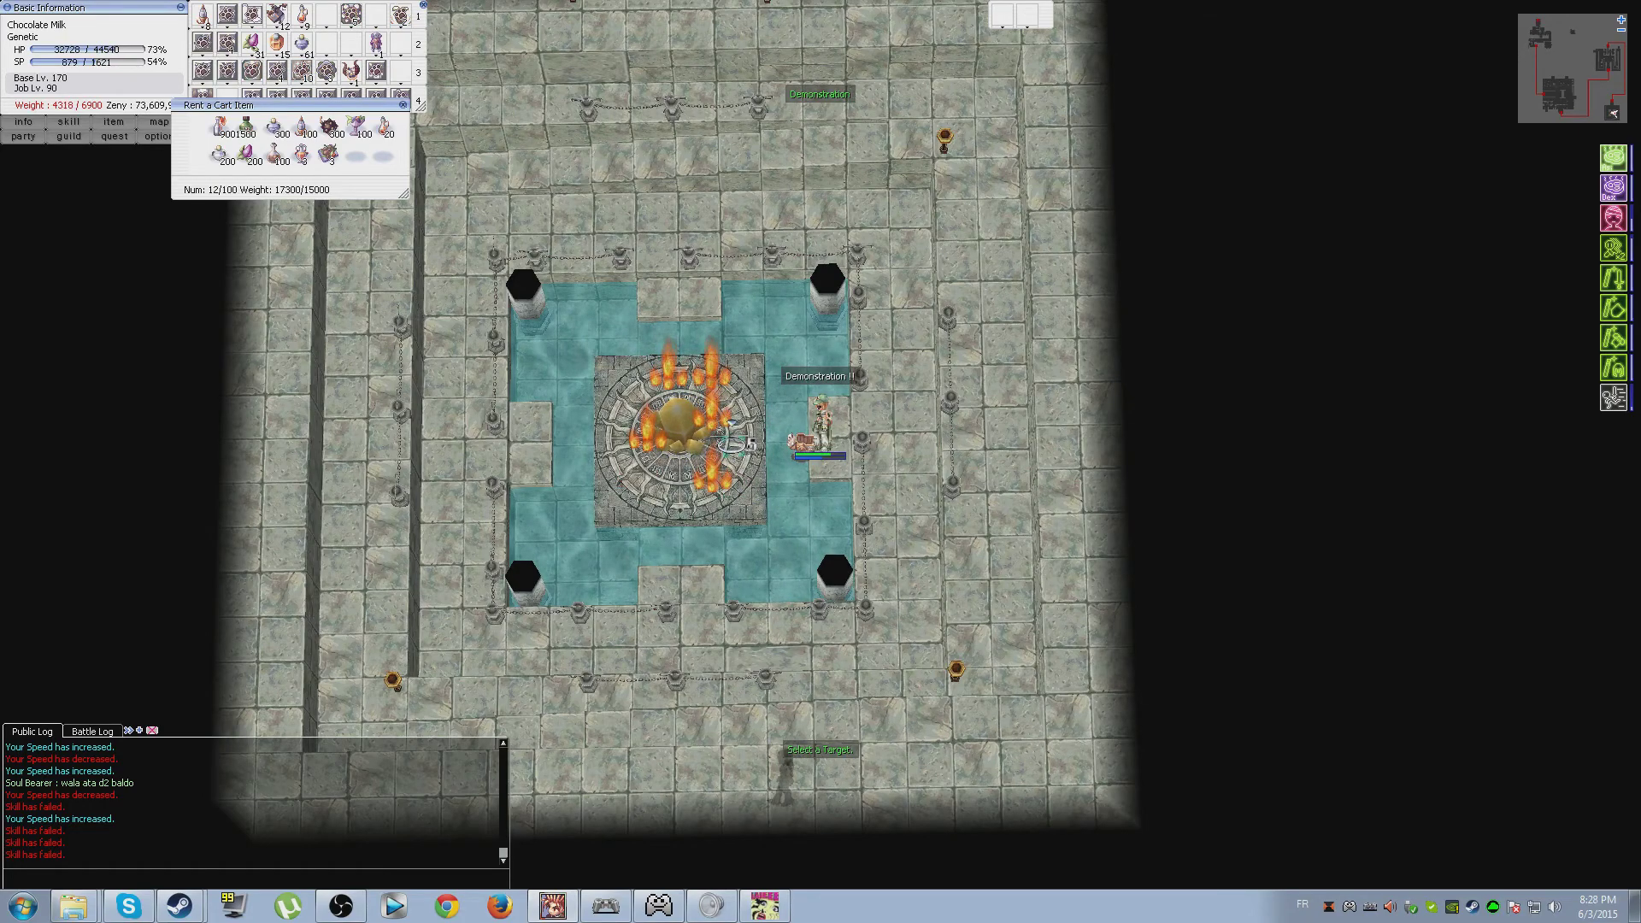
# - Add Demonstration fire on the emperium platform and throw healing potions
pyautogui.press('e')
pyautogui.click(660, 503)
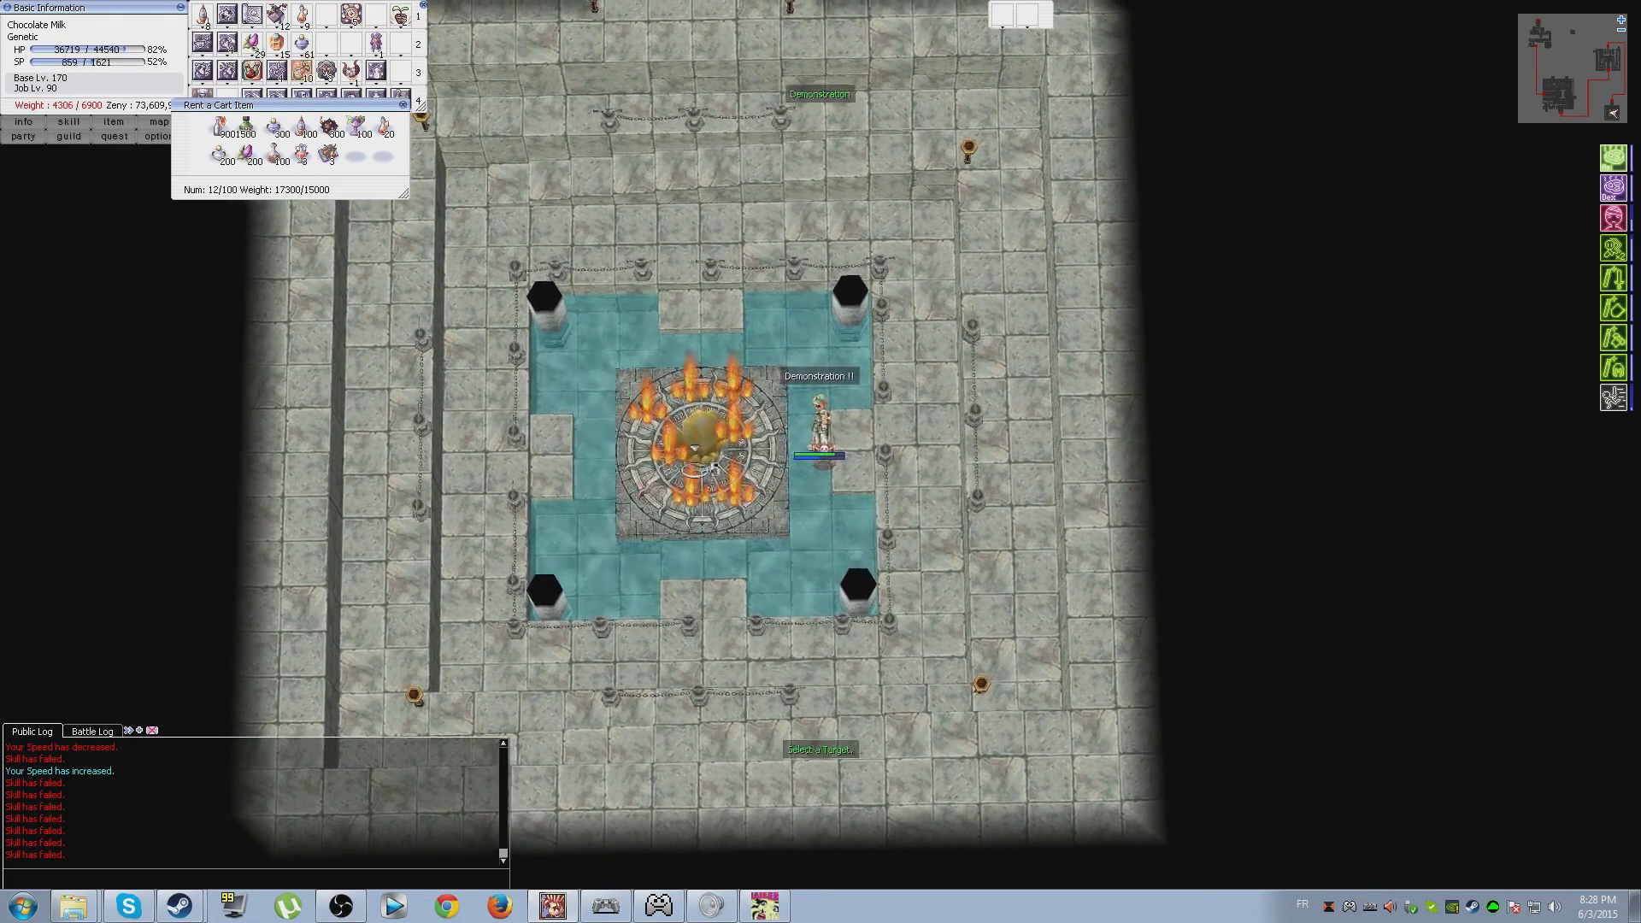
pyautogui.click(942, 449)
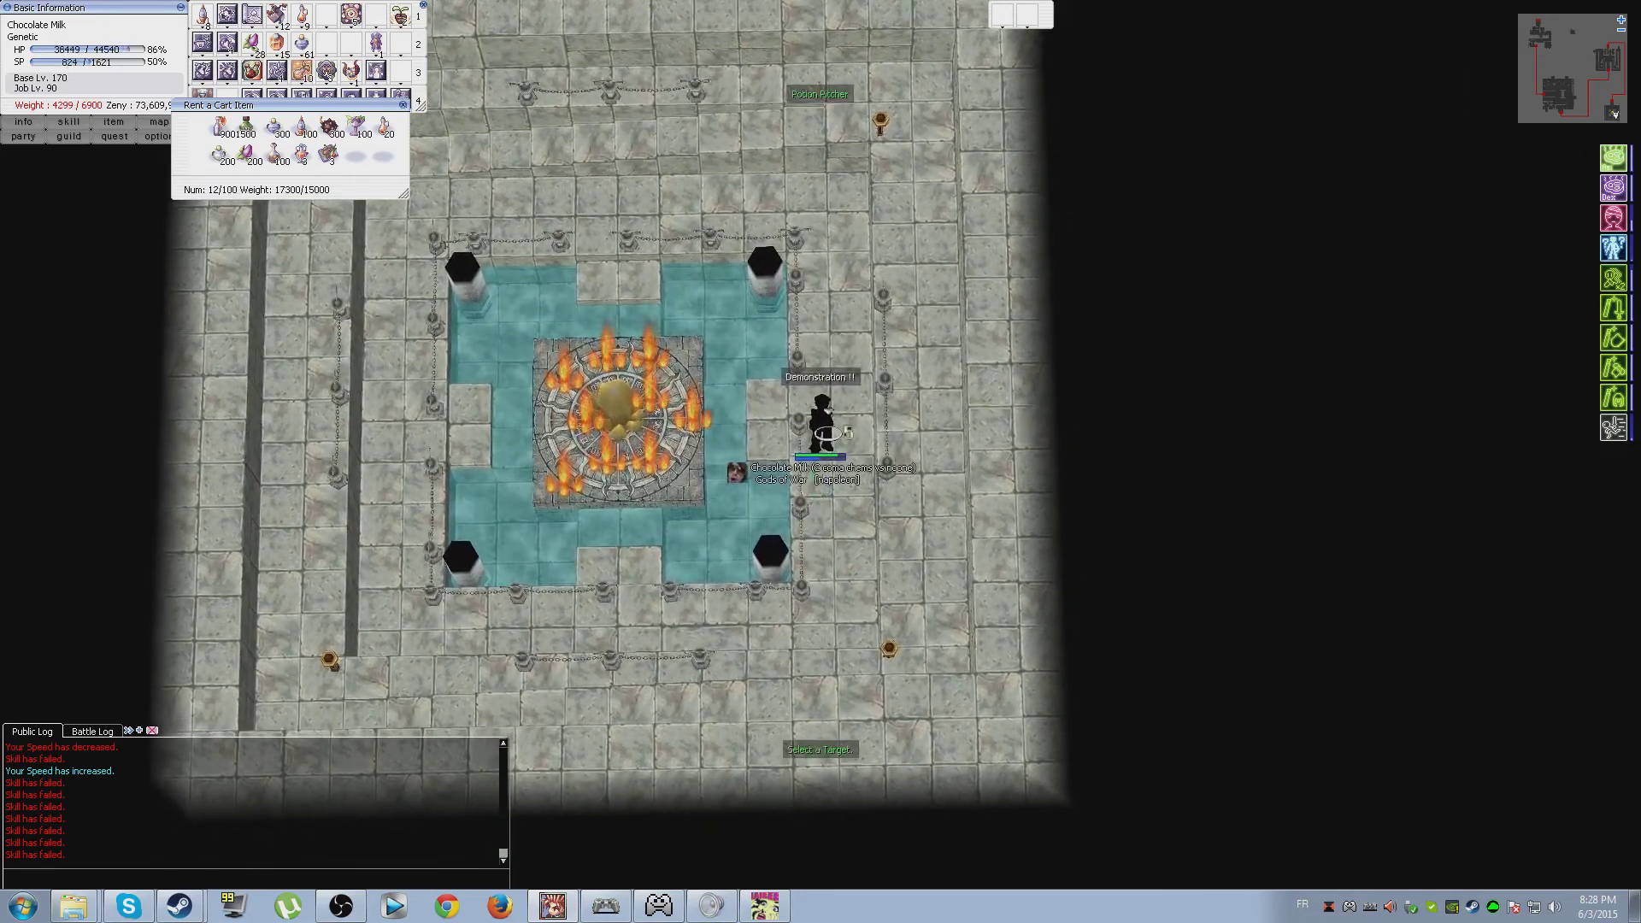
pyautogui.press('q')
pyautogui.click(848, 433)
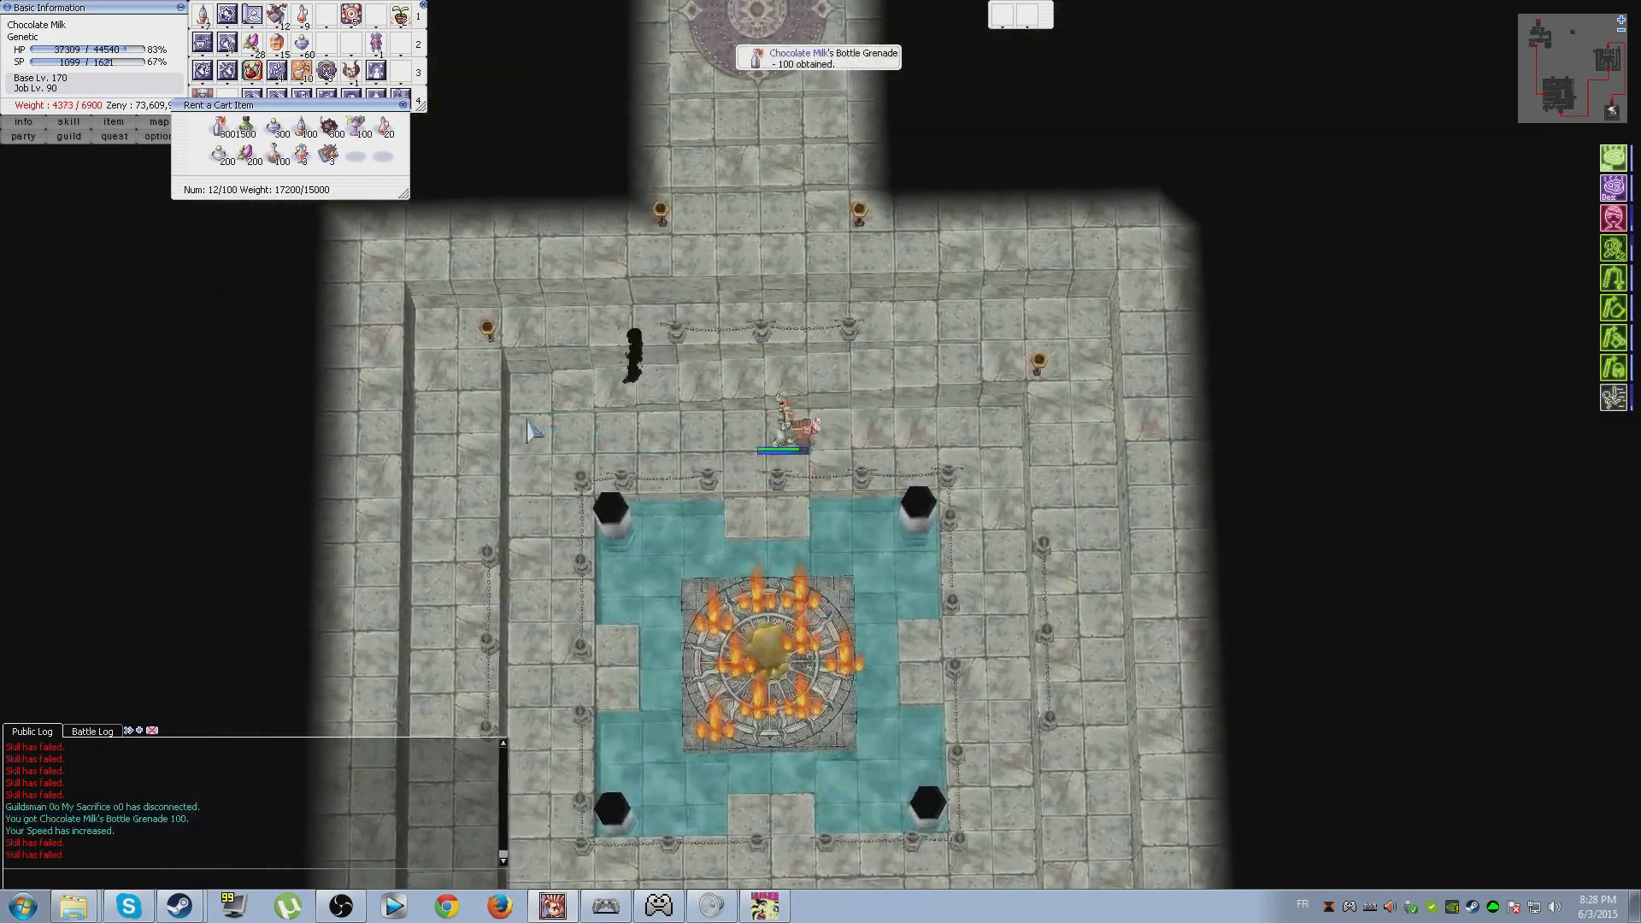
# - Place Demonstration on the northern walkway and hit the invader with Acid Terror twice
pyautogui.press('w')
pyautogui.click(686, 449)
pyautogui.press('e')
pyautogui.click(950, 417)
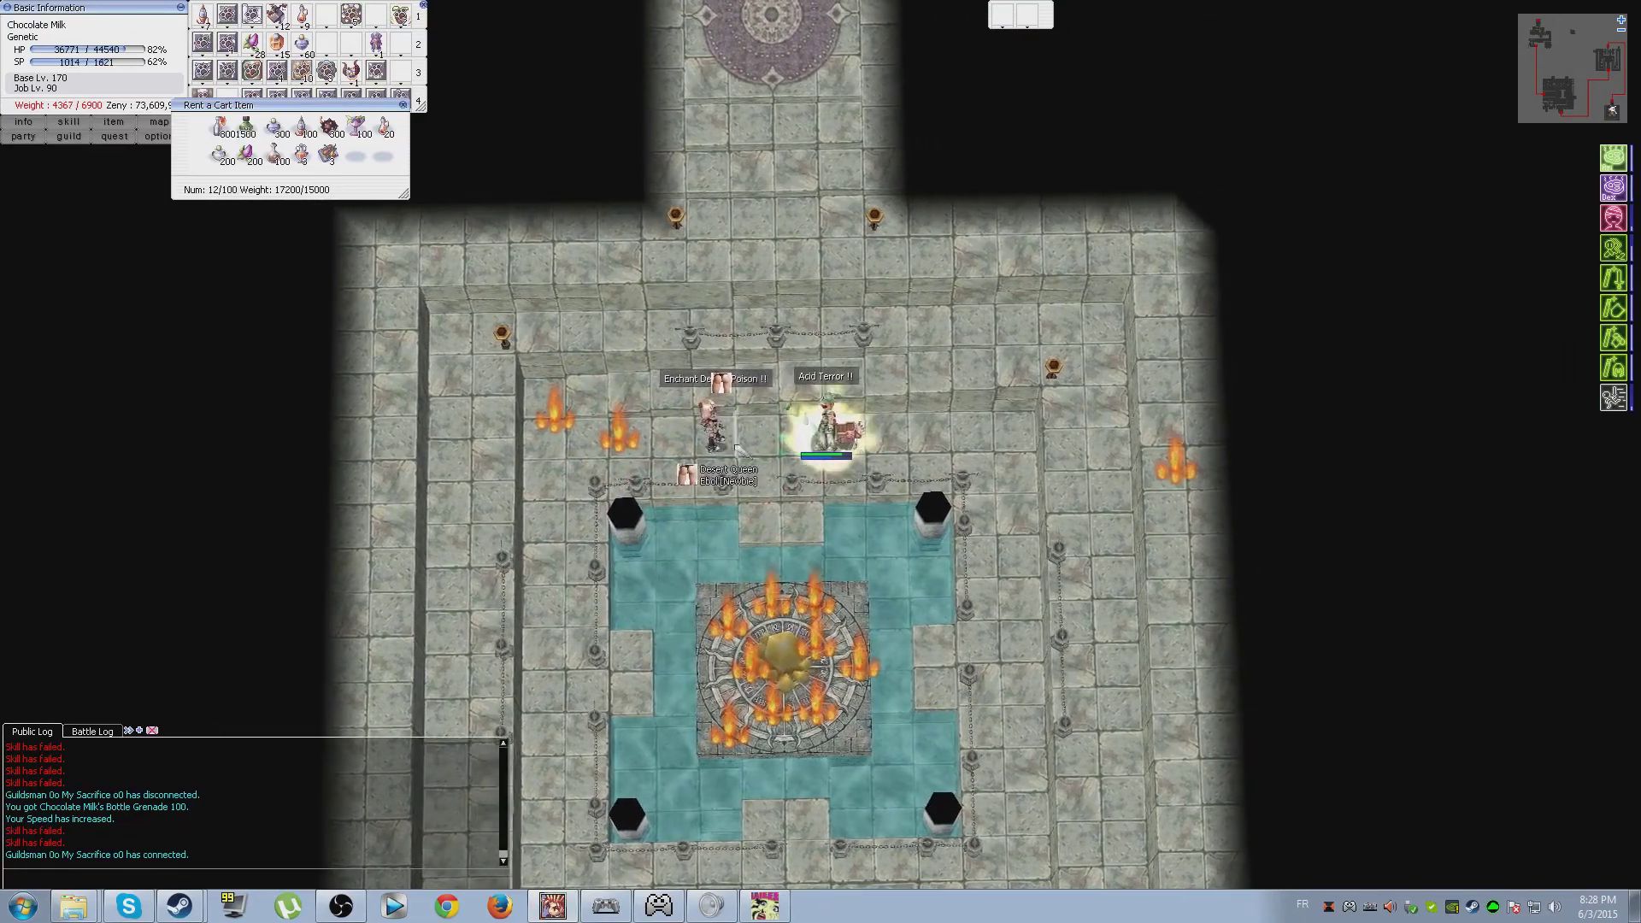
pyautogui.press('e')
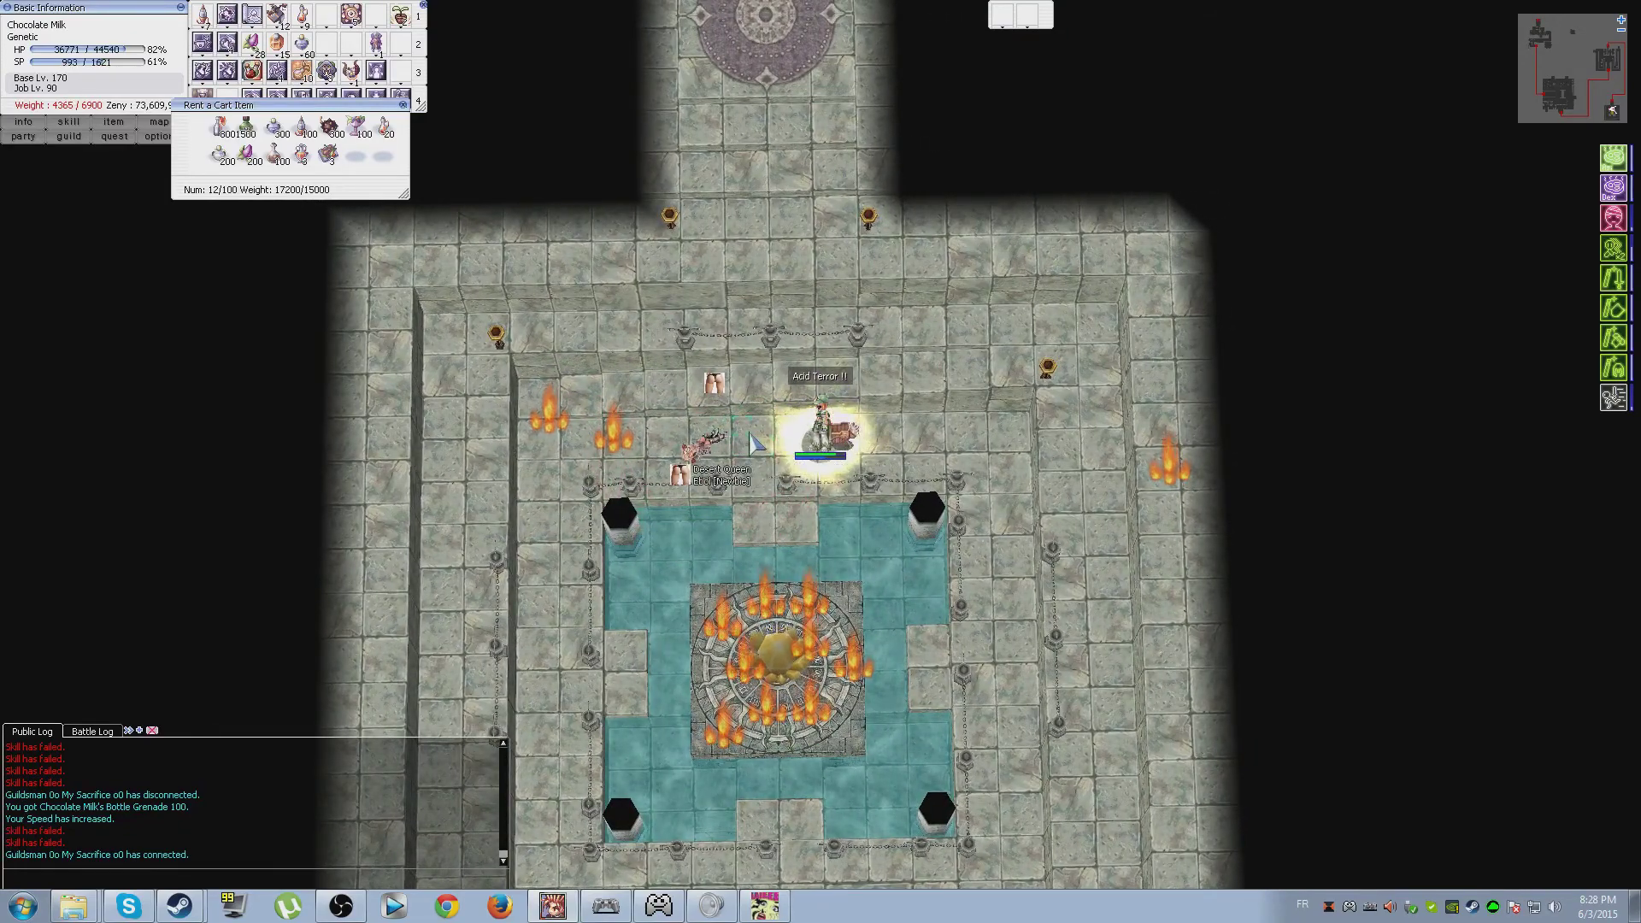
pyautogui.click(718, 431)
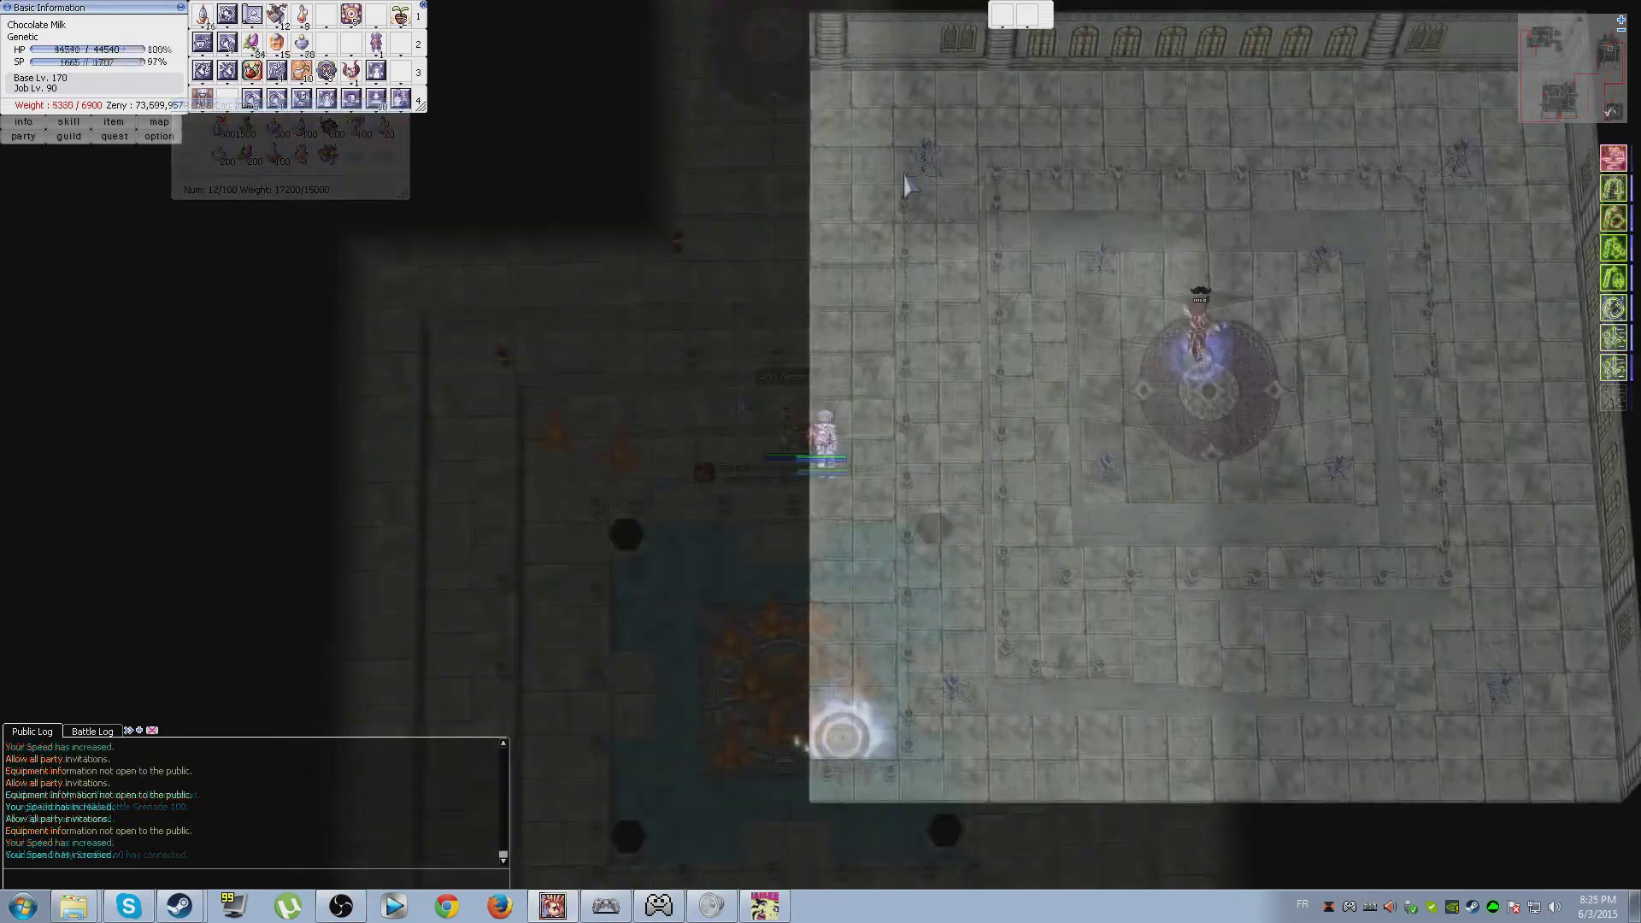
pyautogui.click(906, 186)
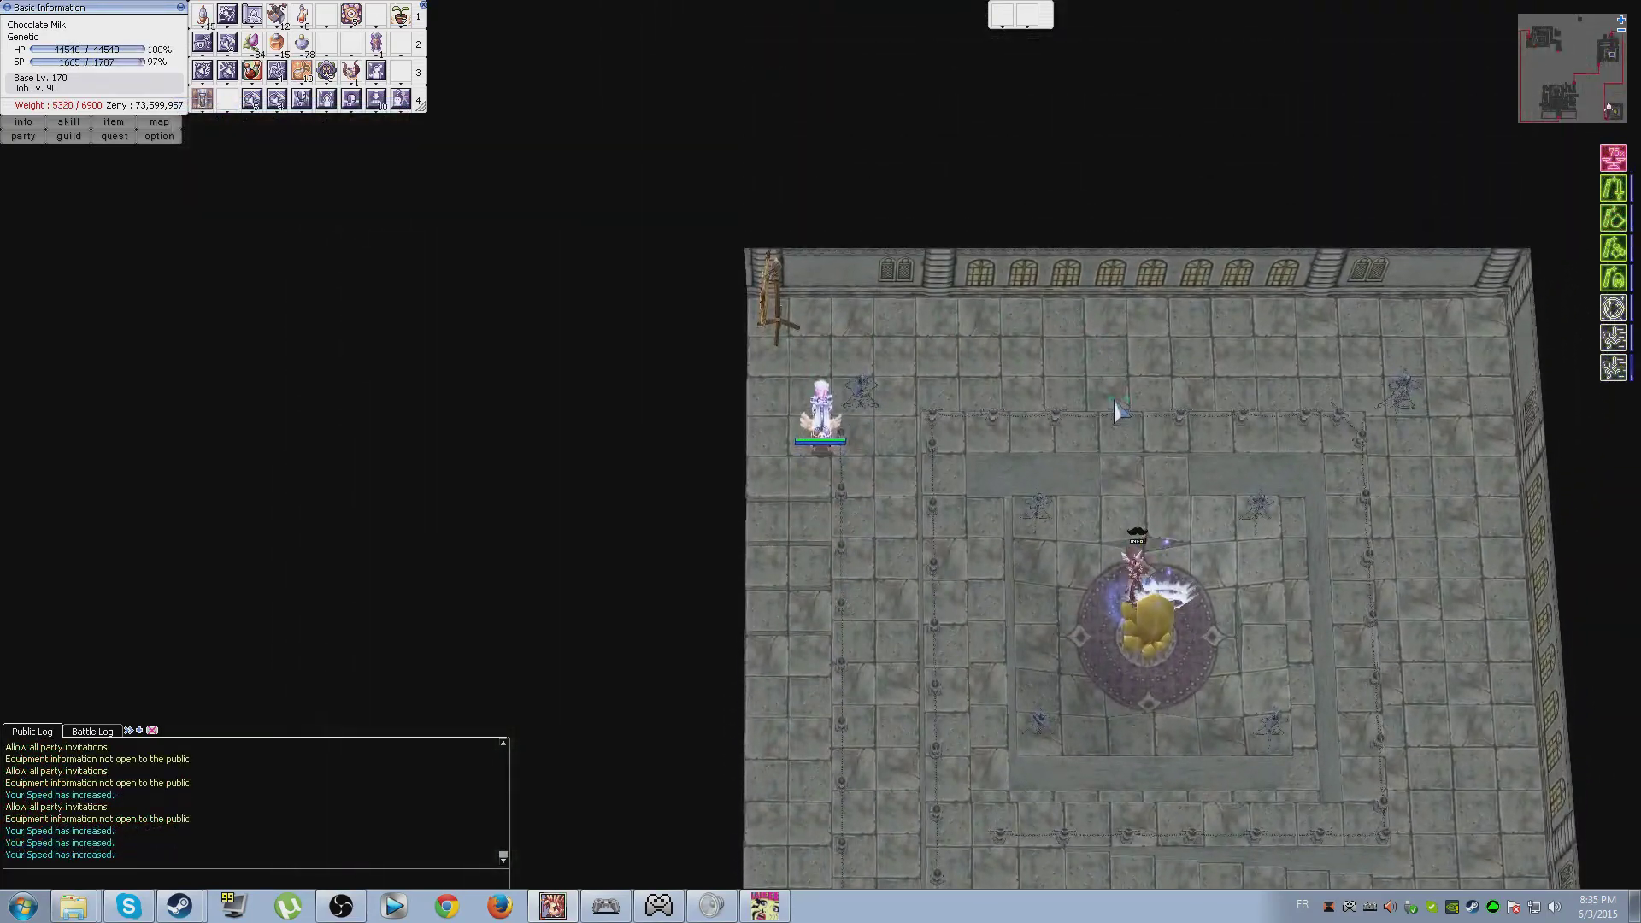
# - Walk east and south across the emperium room with Acid Terror readied
pyautogui.click(1116, 410)
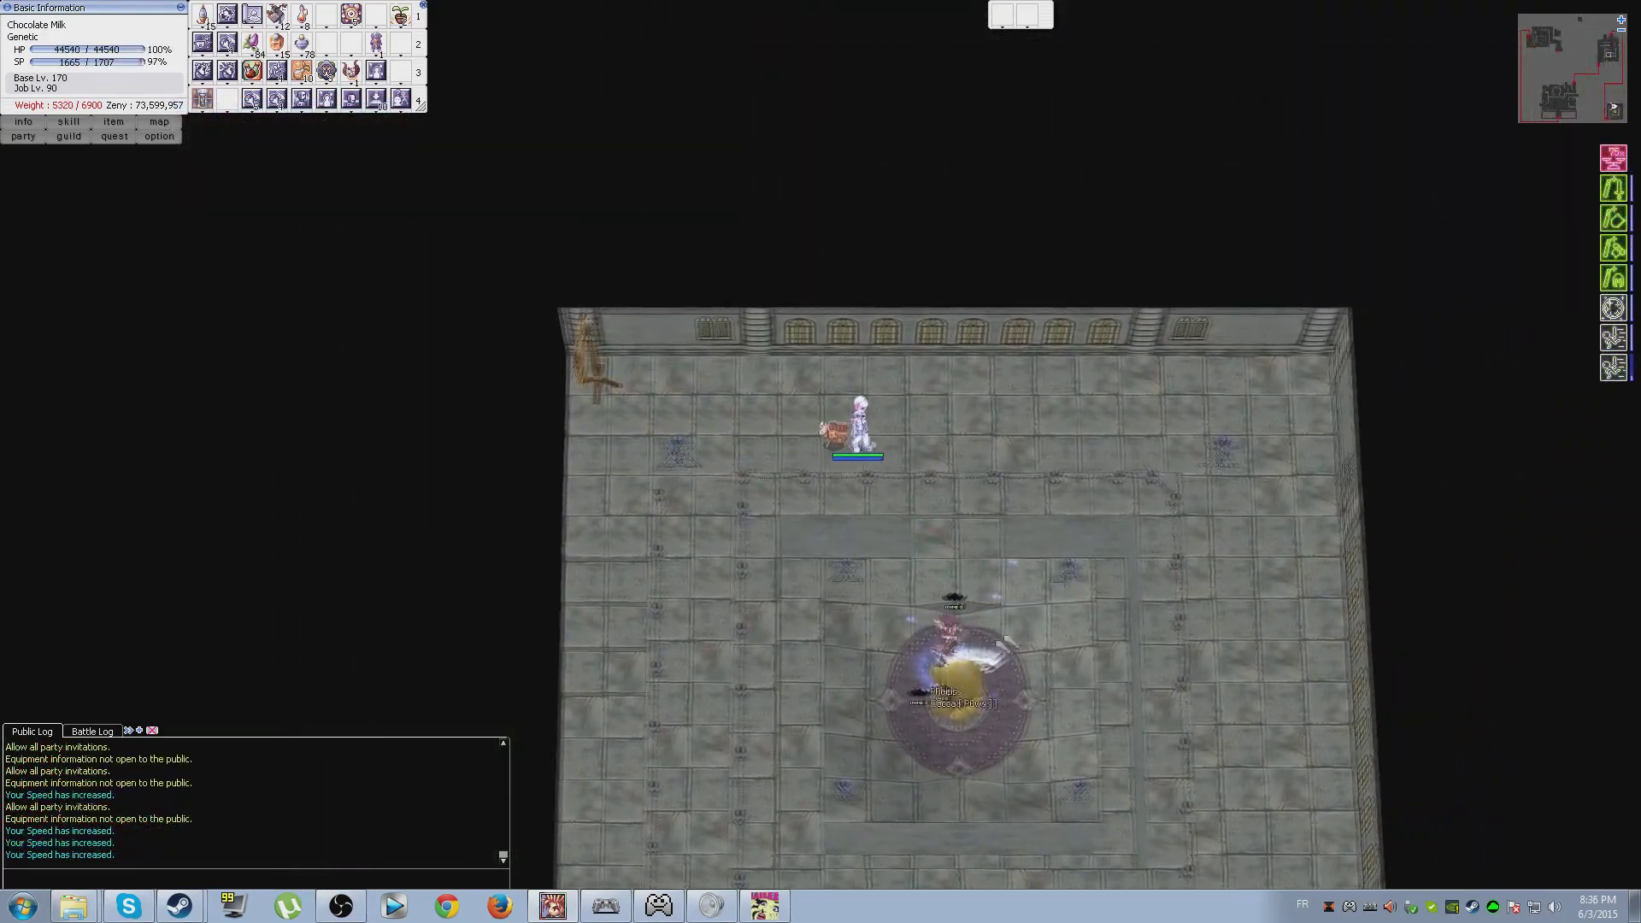
pyautogui.press('F1')
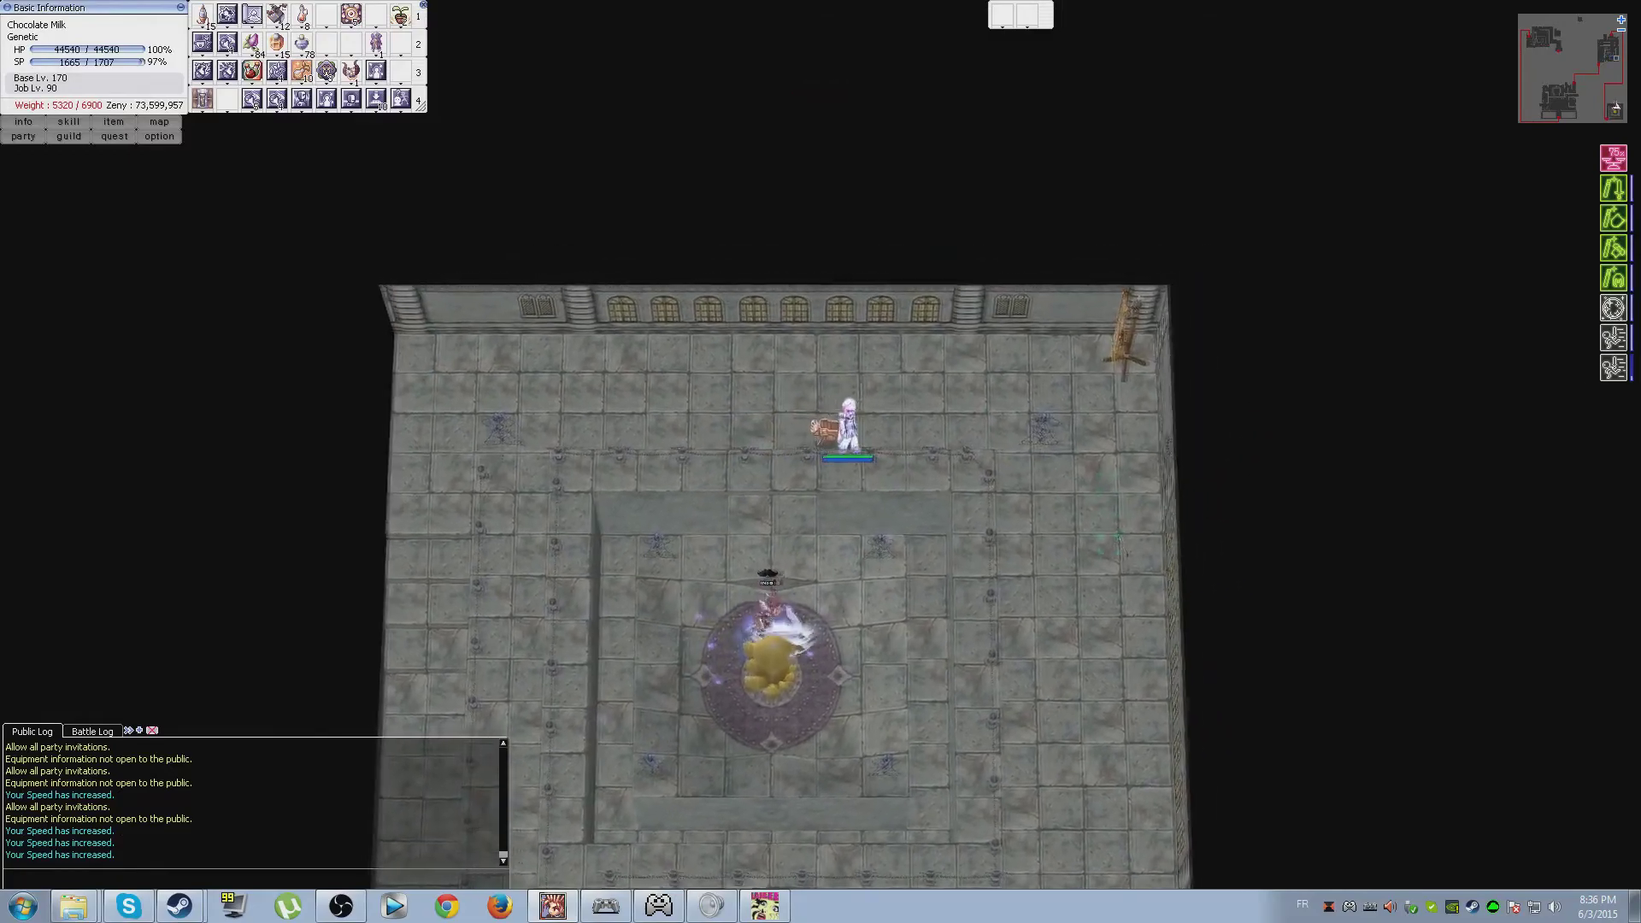
pyautogui.click(883, 766)
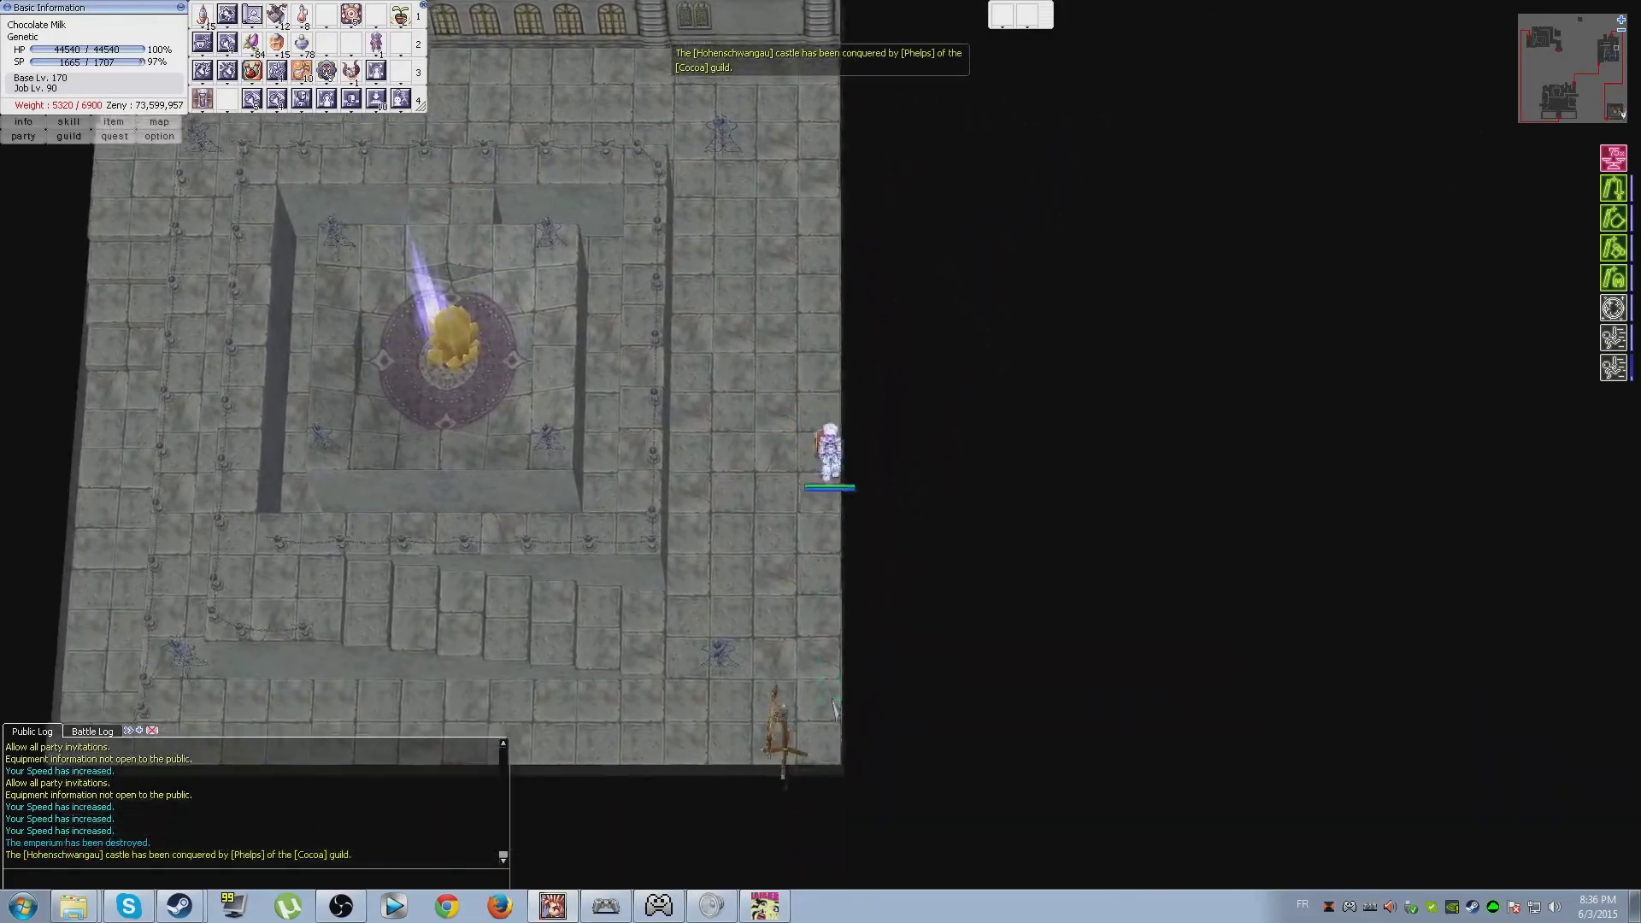
# - Relog via character select and warp to Luina (Aldebaran Castles) through the WoE Gatekeeper
pyautogui.press('Escape')
pyautogui.click(842, 588)
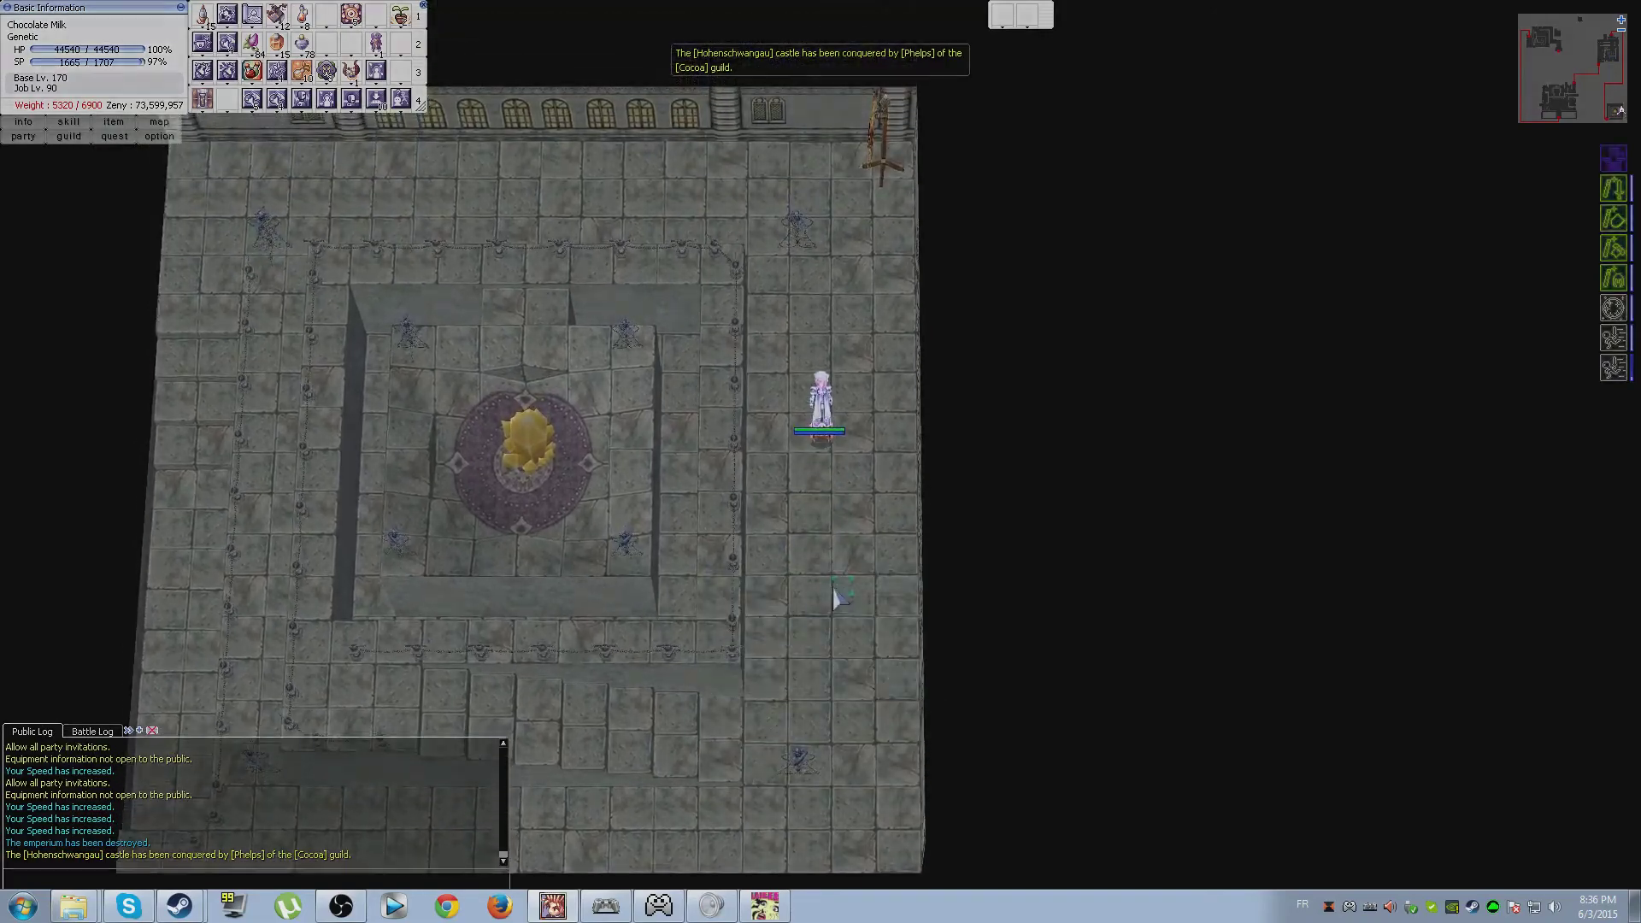
pyautogui.press('Return')
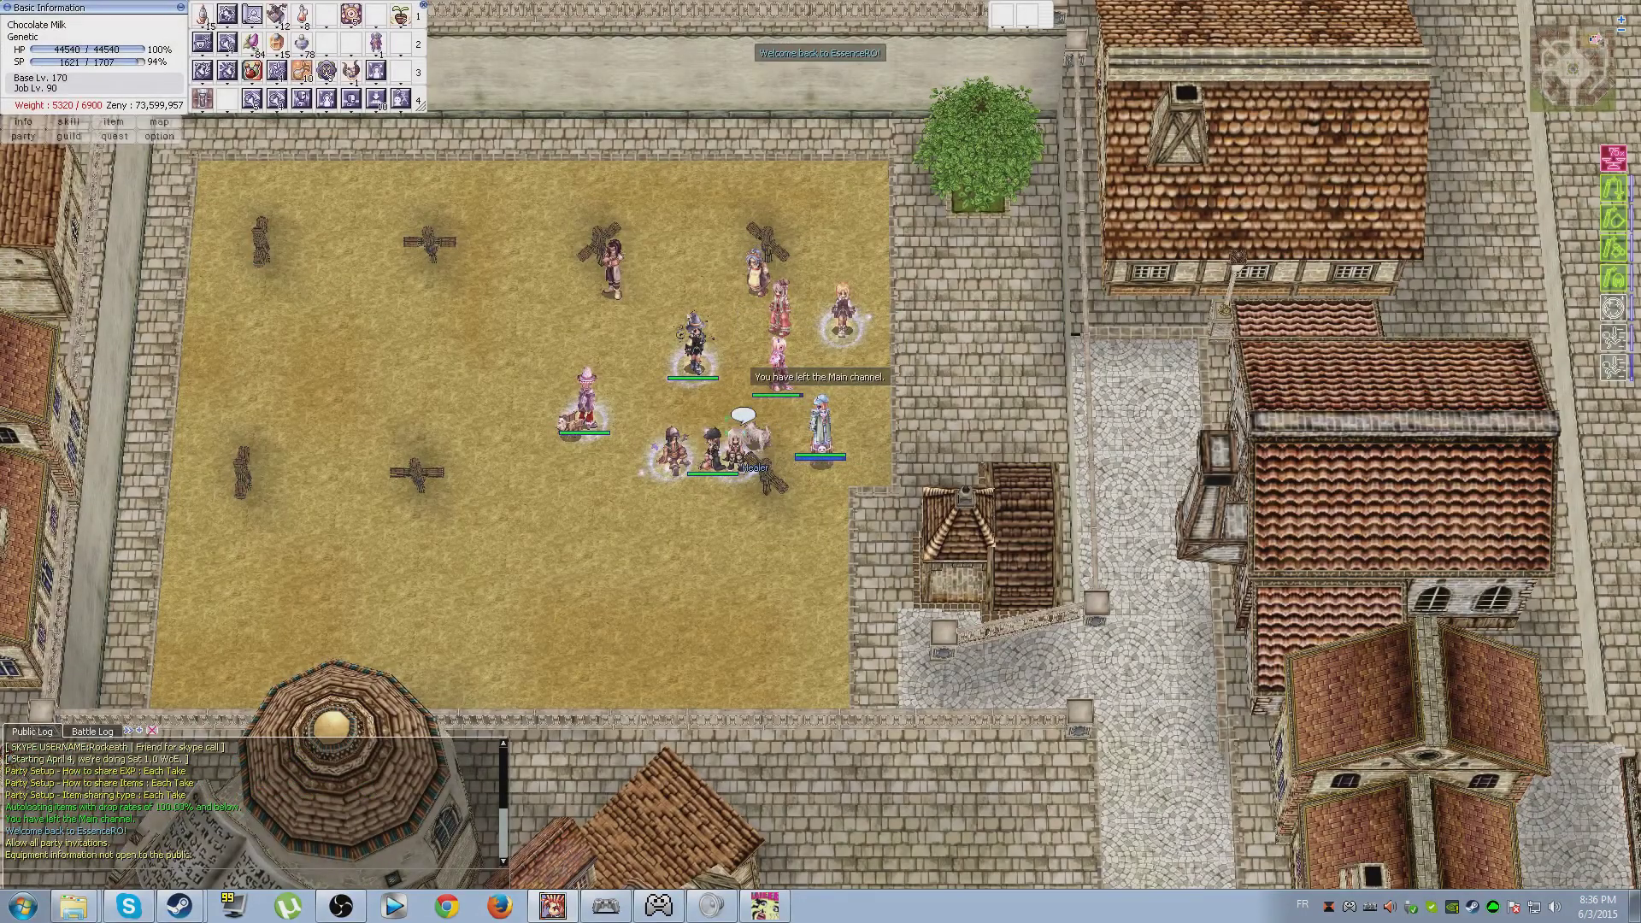
pyautogui.click(608, 256)
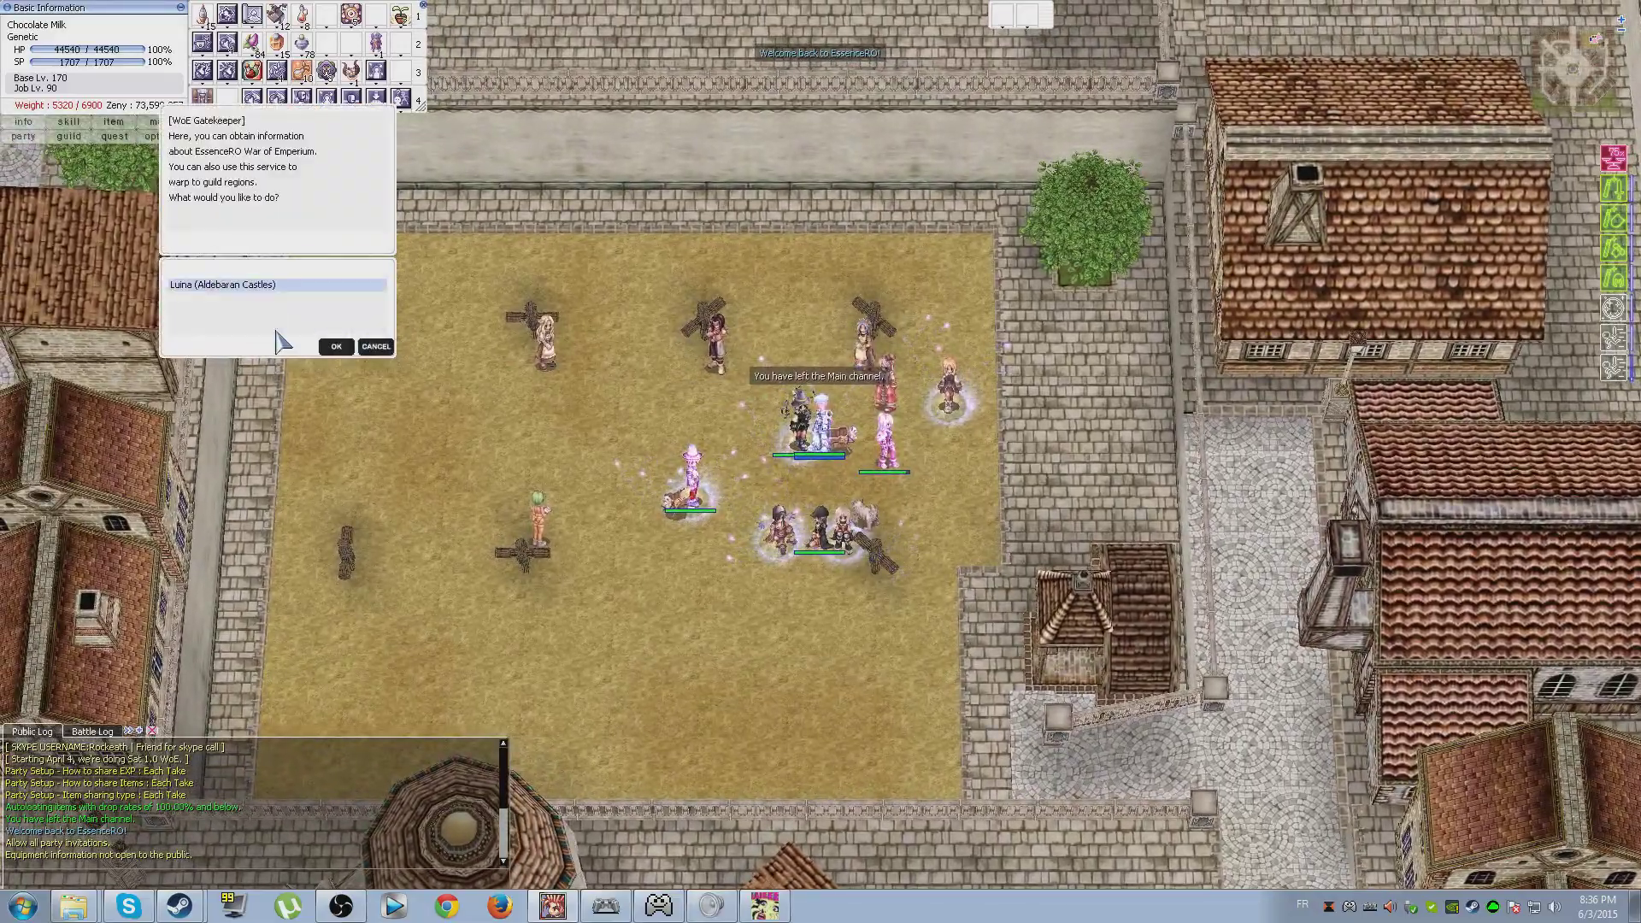
pyautogui.click(337, 346)
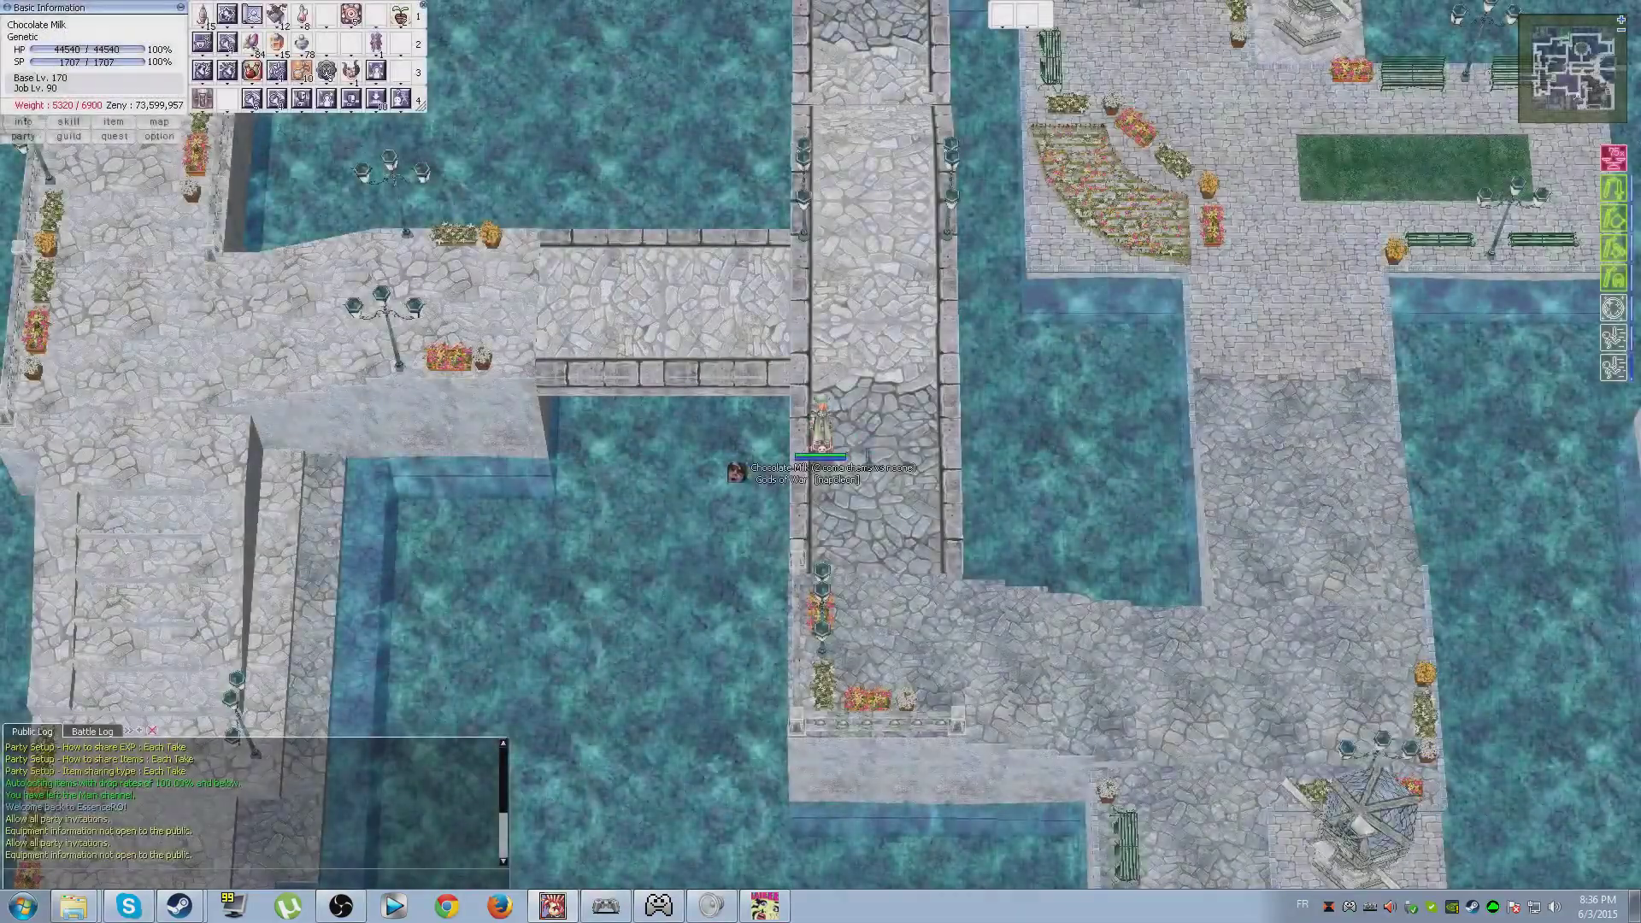
# - Walk the canal paths onto the bridge and back north up the path
pyautogui.click(971, 586)
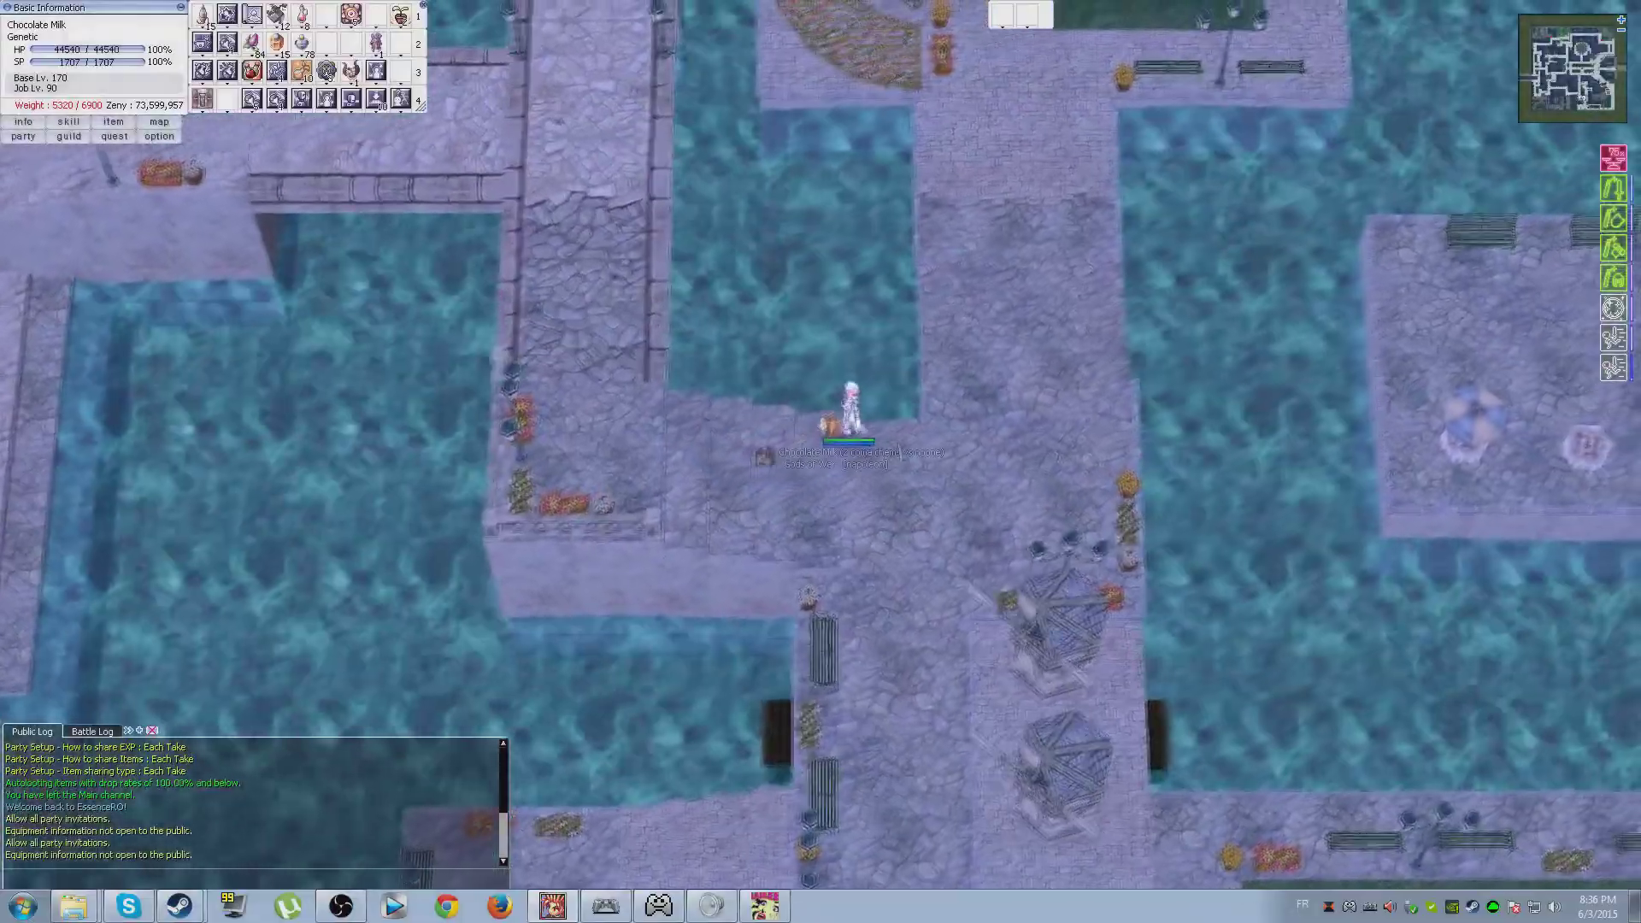
pyautogui.click(788, 109)
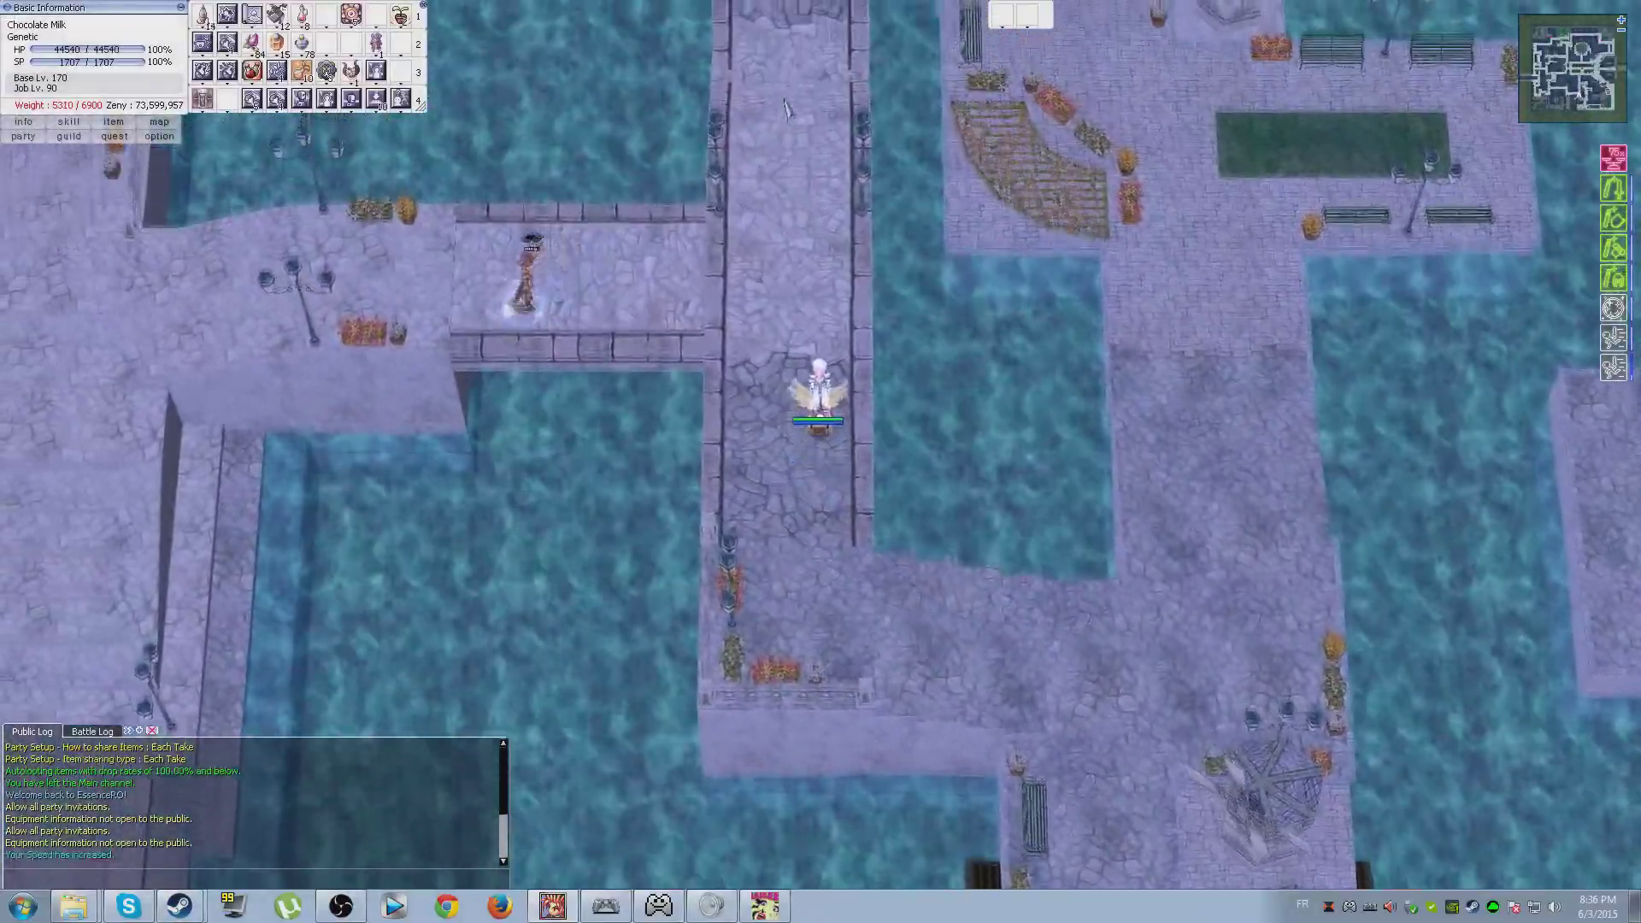
pyautogui.click(602, 430)
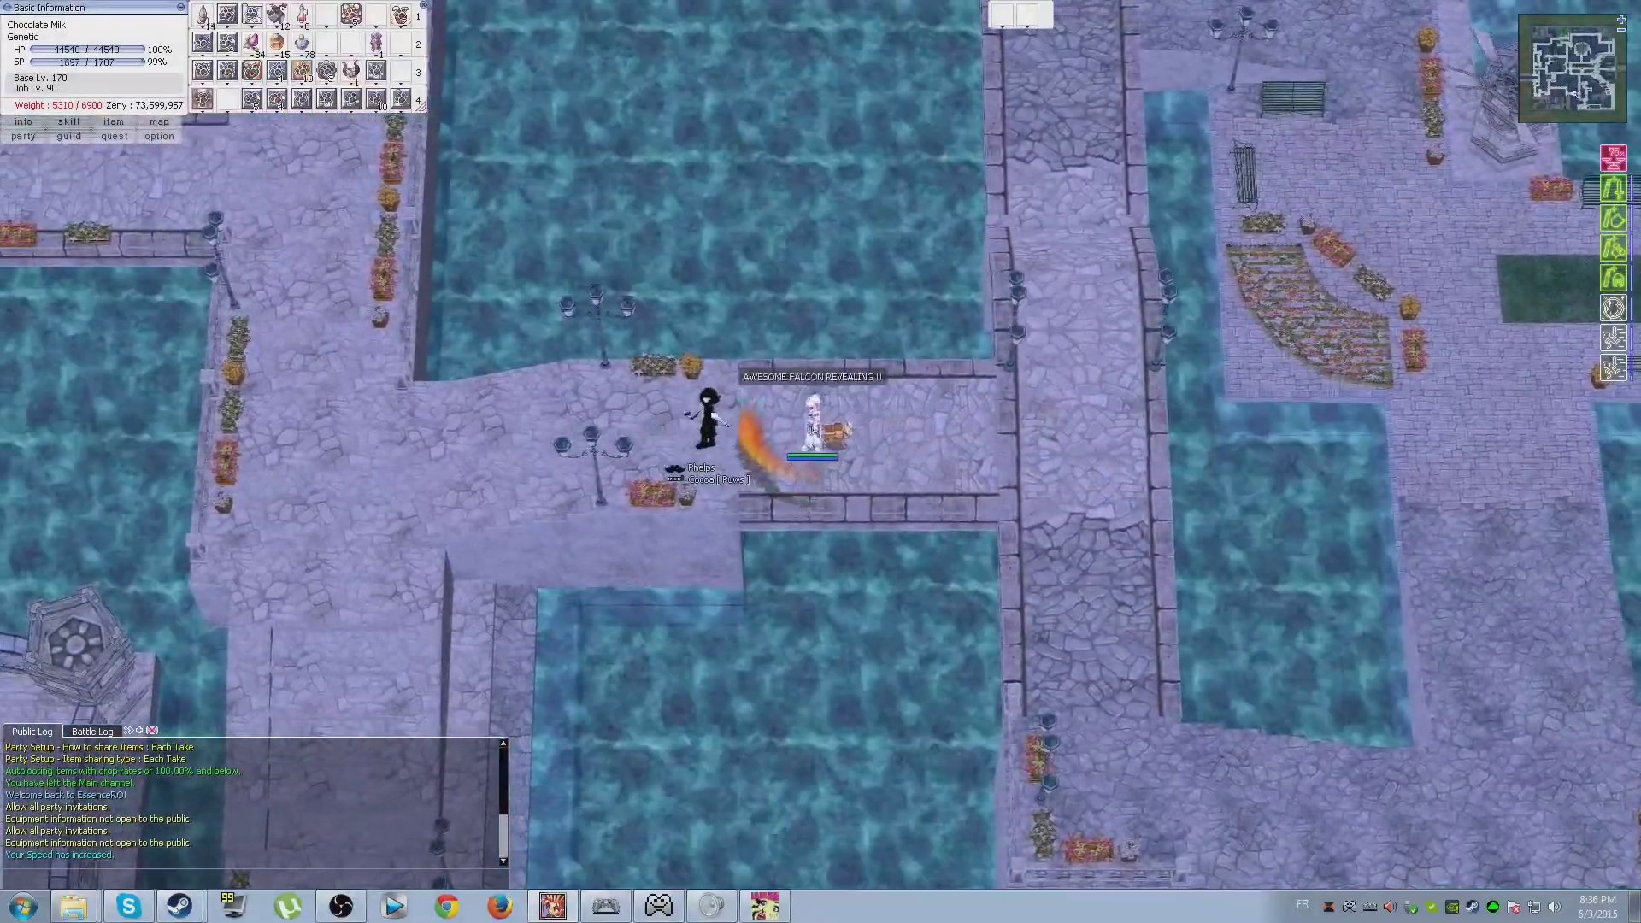
pyautogui.click(1052, 424)
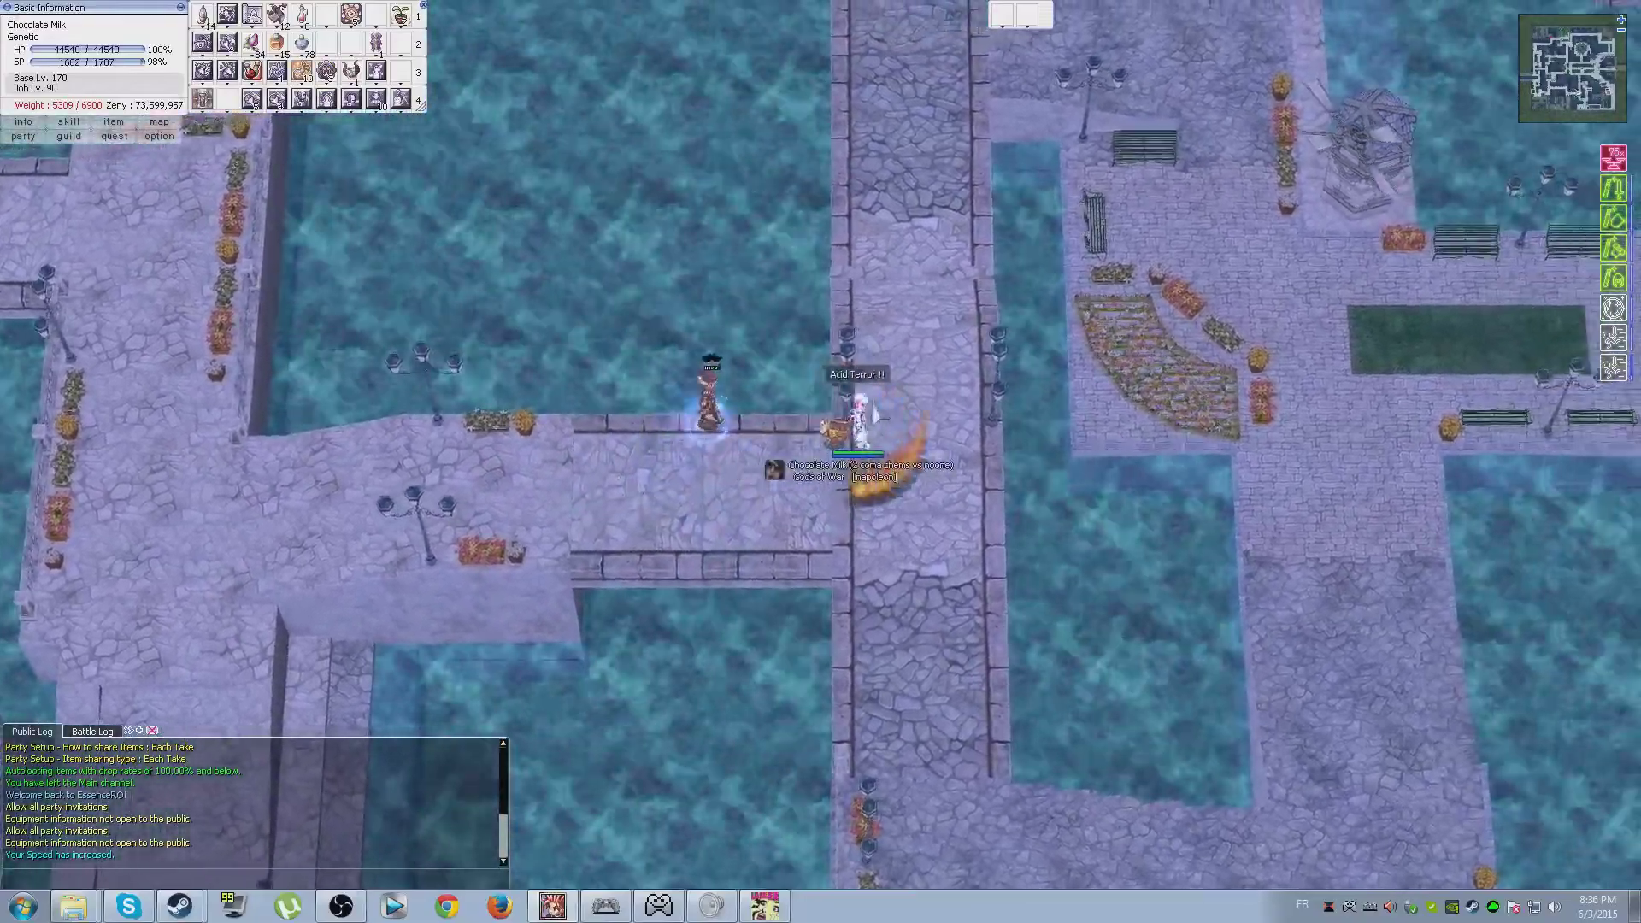
pyautogui.click(846, 336)
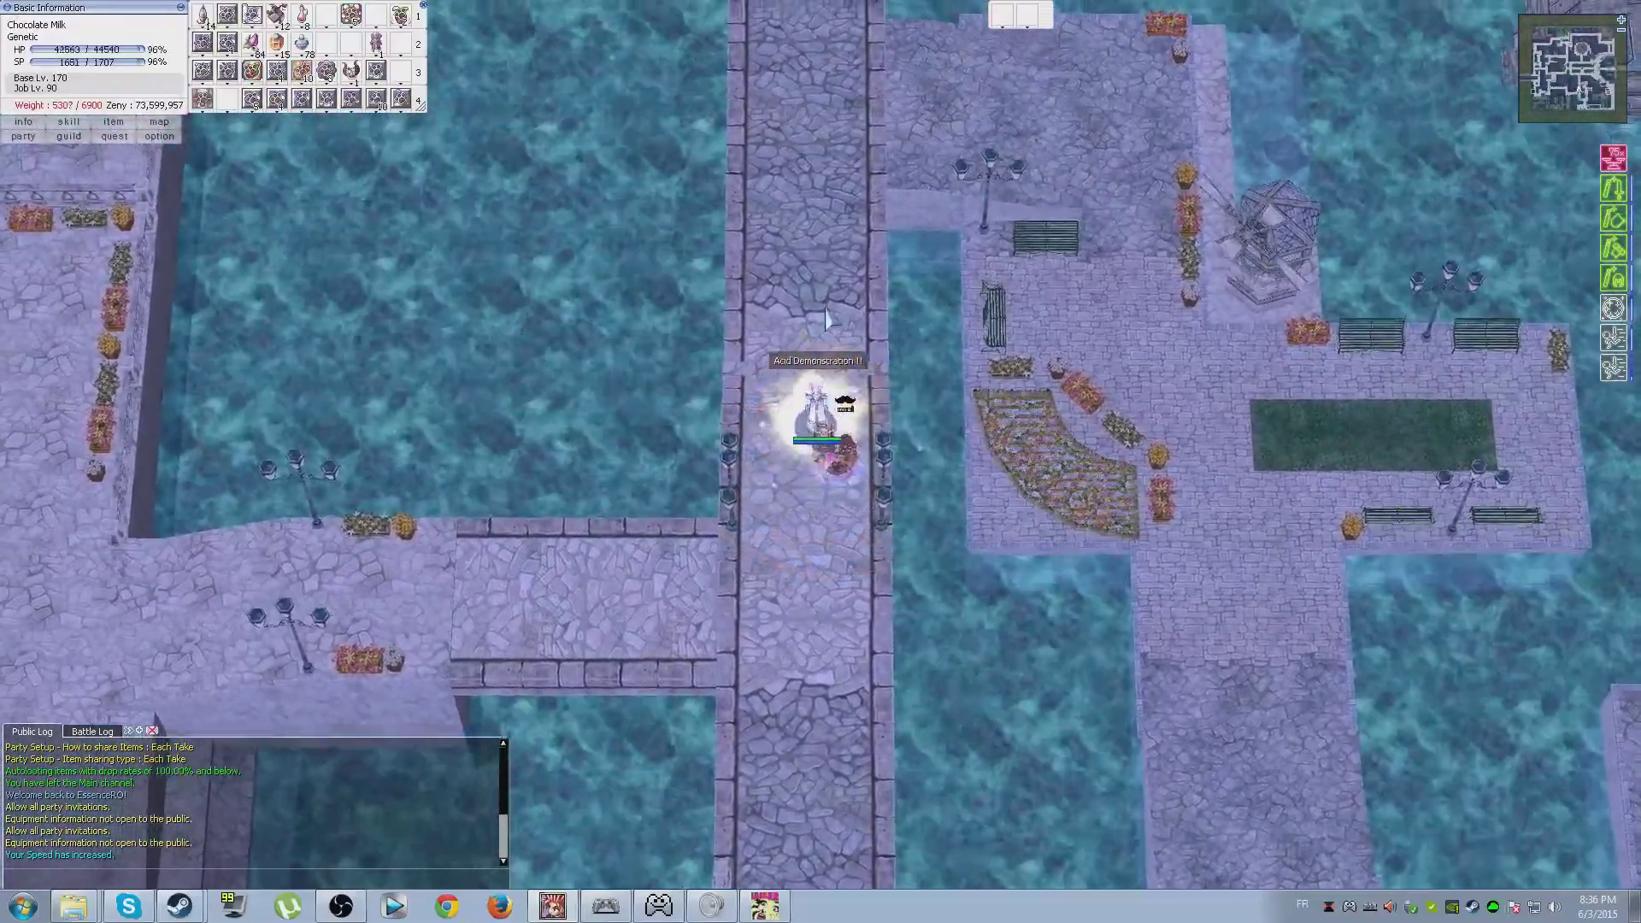
pyautogui.click(828, 320)
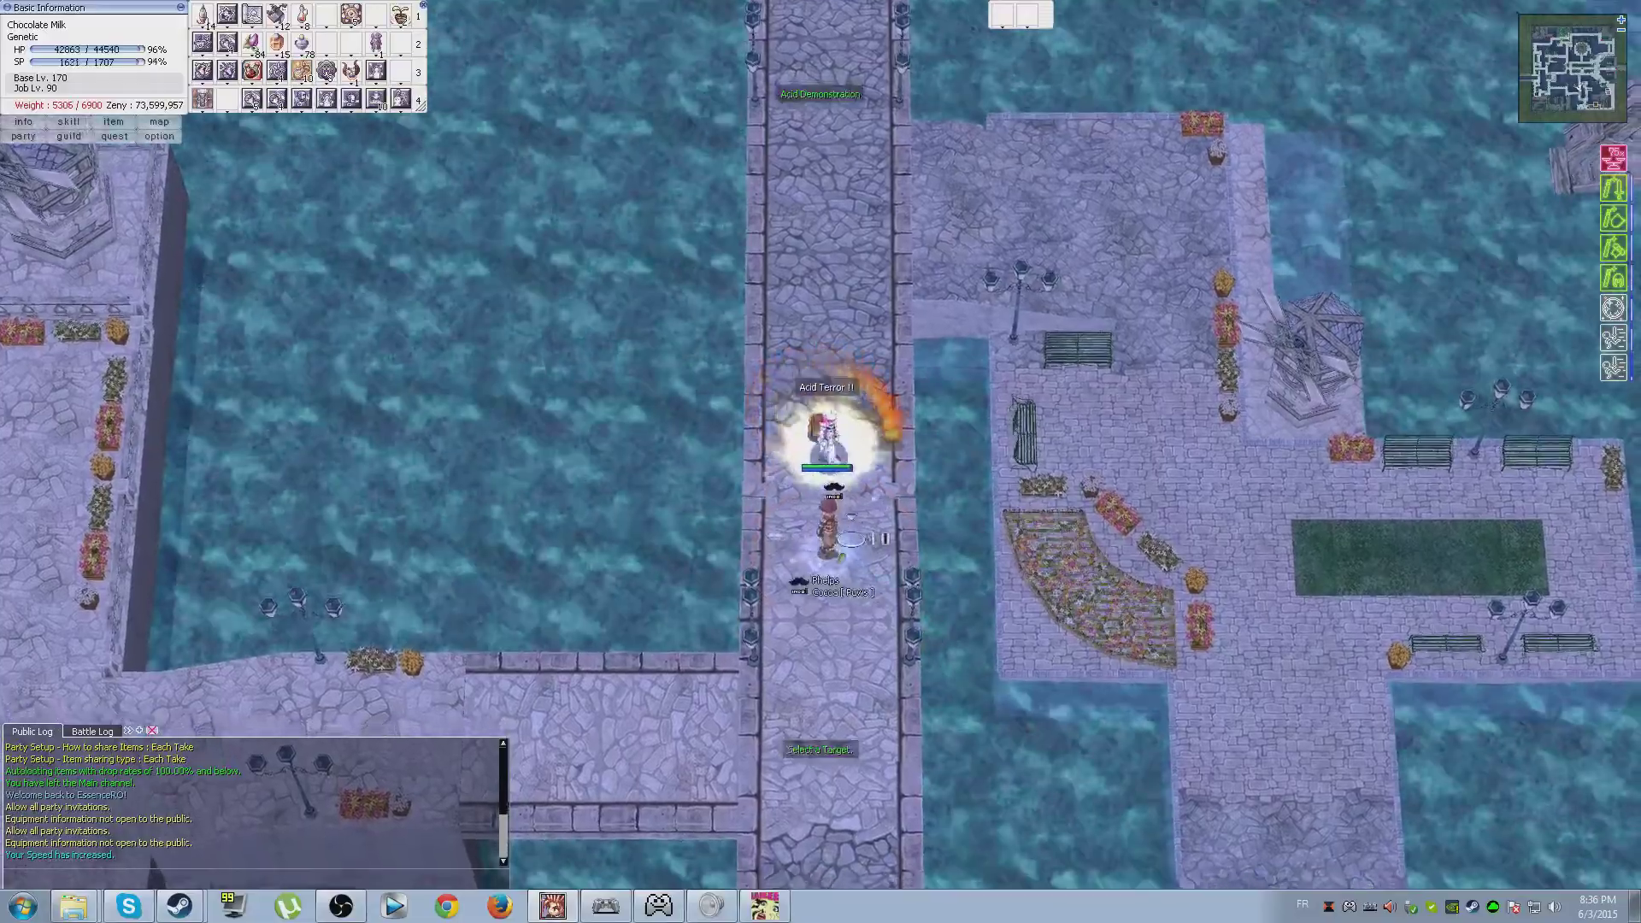
# - Push along the stone walkway toward the attacking invader
pyautogui.click(930, 697)
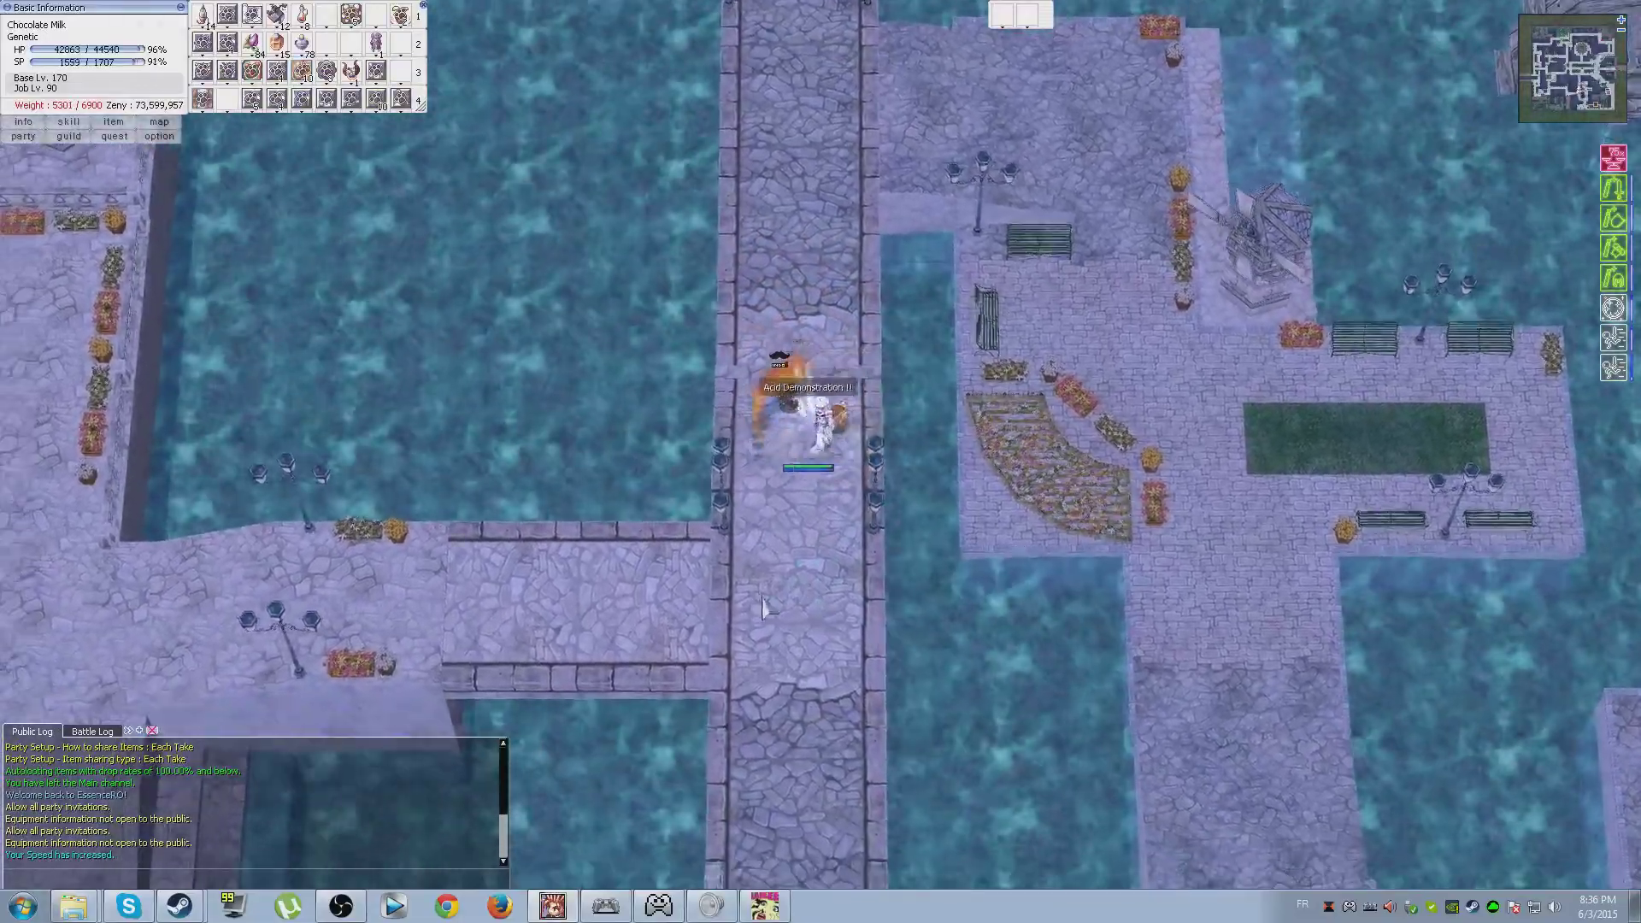
pyautogui.click(763, 608)
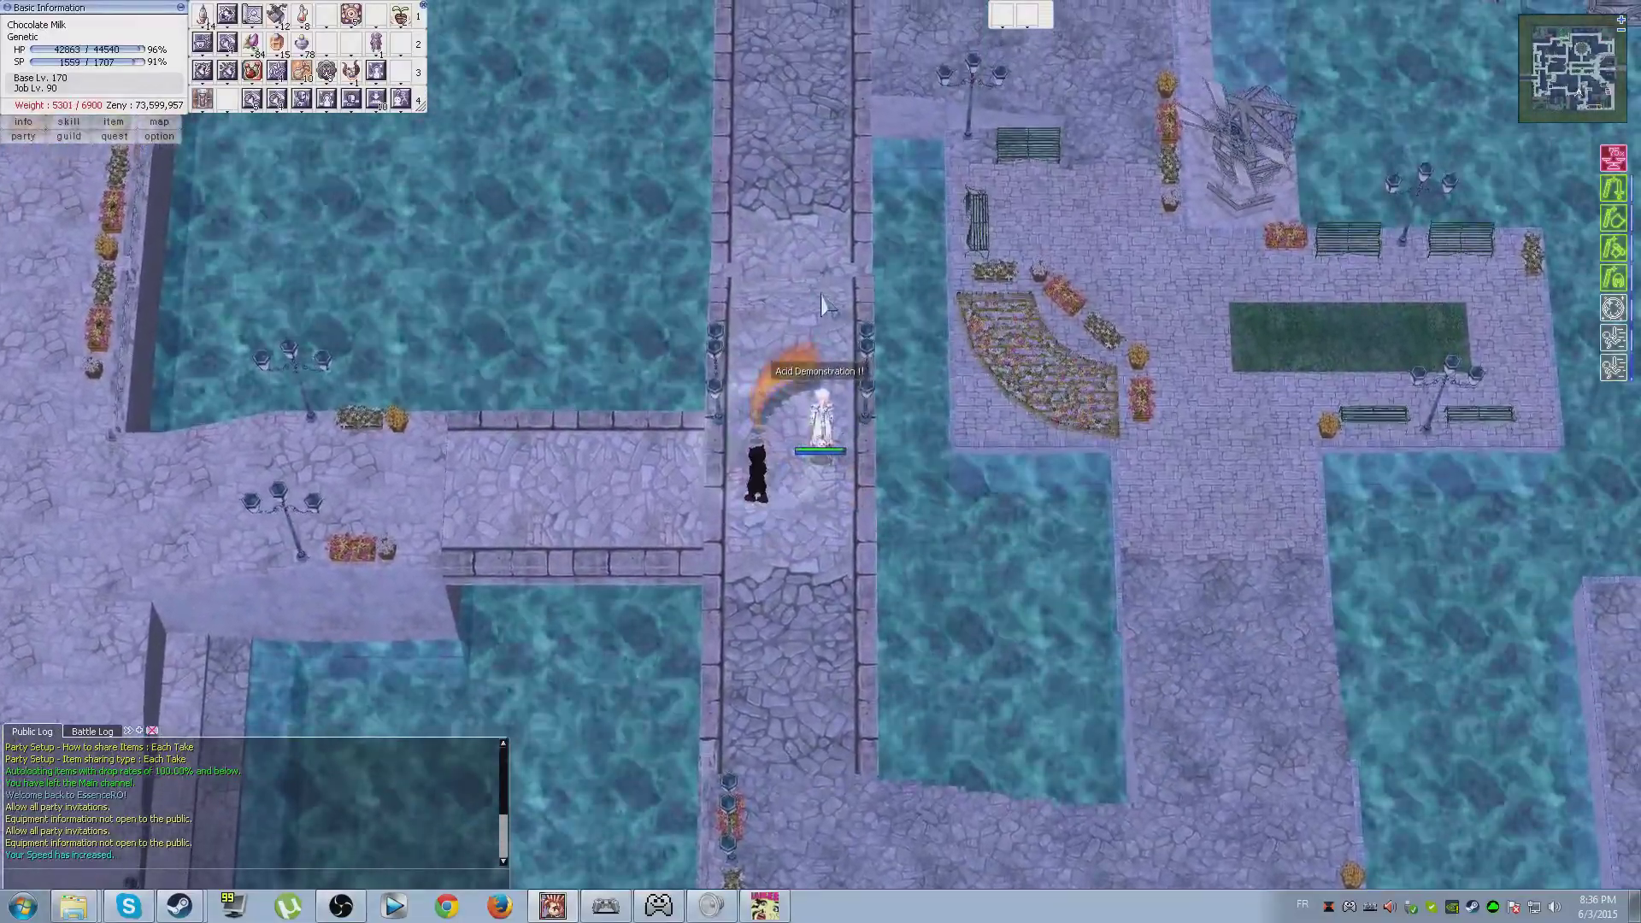
pyautogui.click(823, 305)
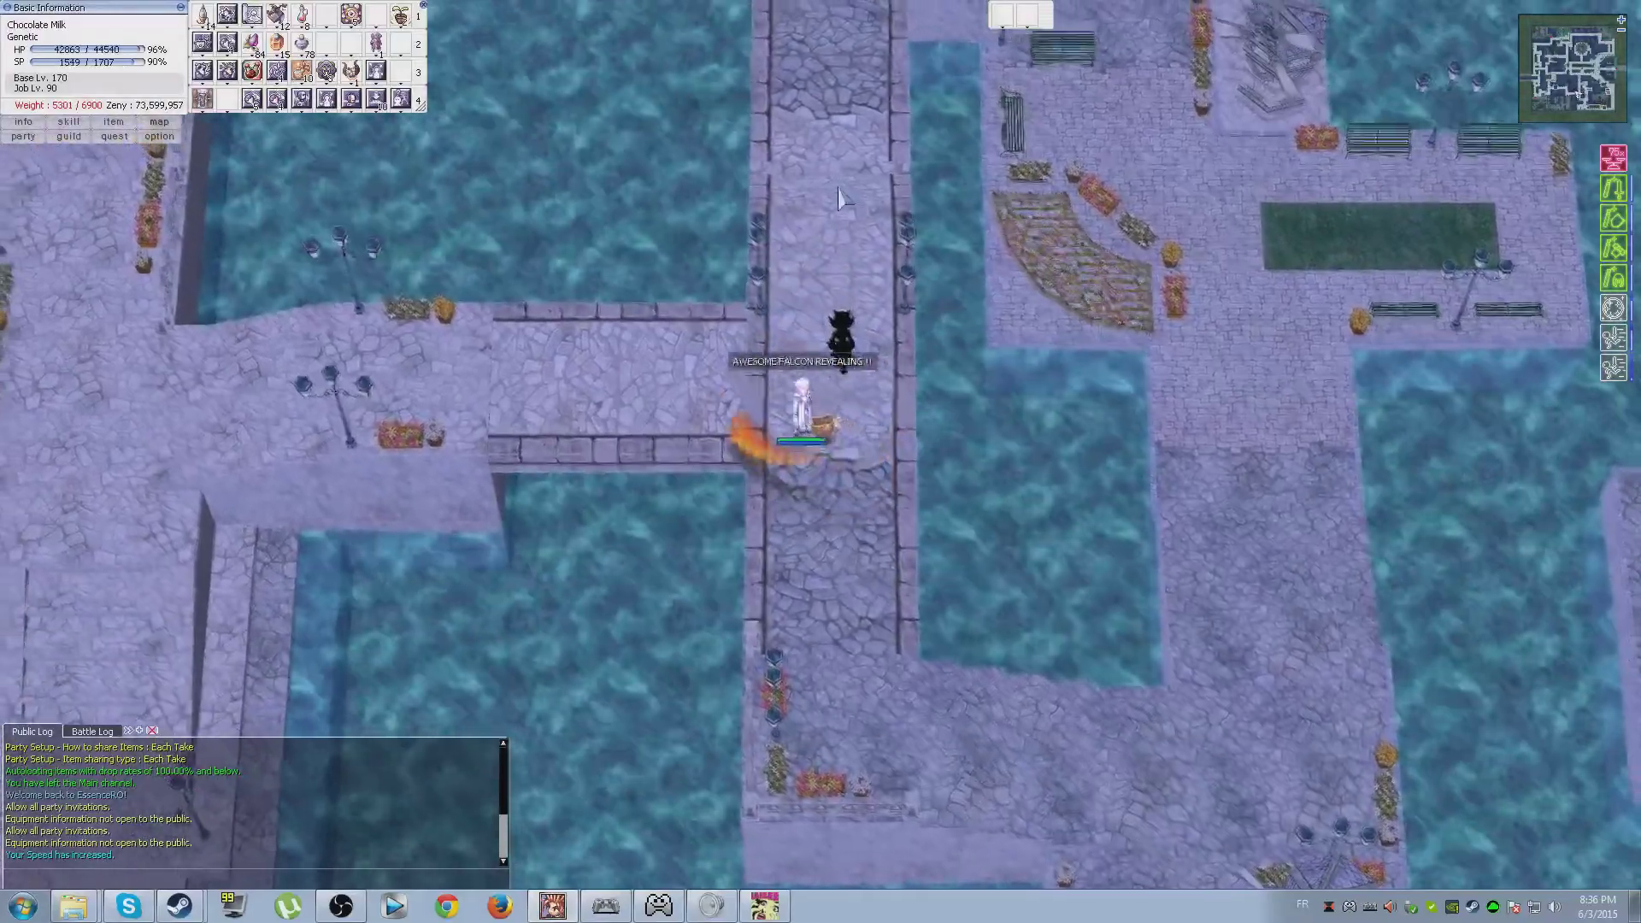
pyautogui.click(839, 199)
pyautogui.click(770, 430)
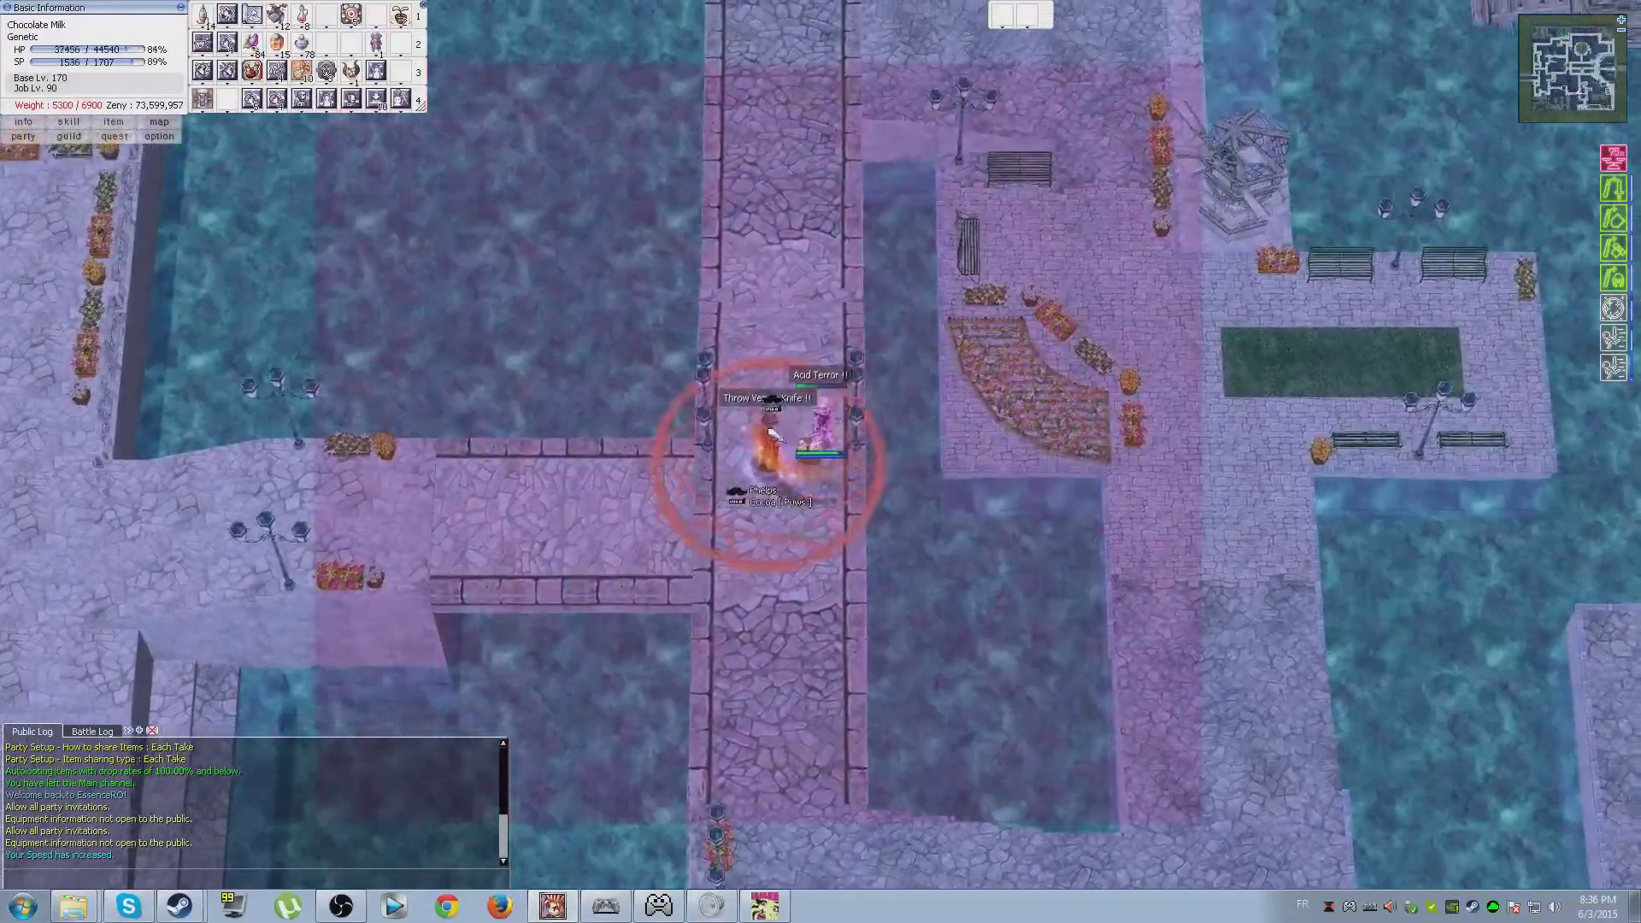
# - Fall back south, then advance north again and ready a skill on the invader
pyautogui.click(807, 595)
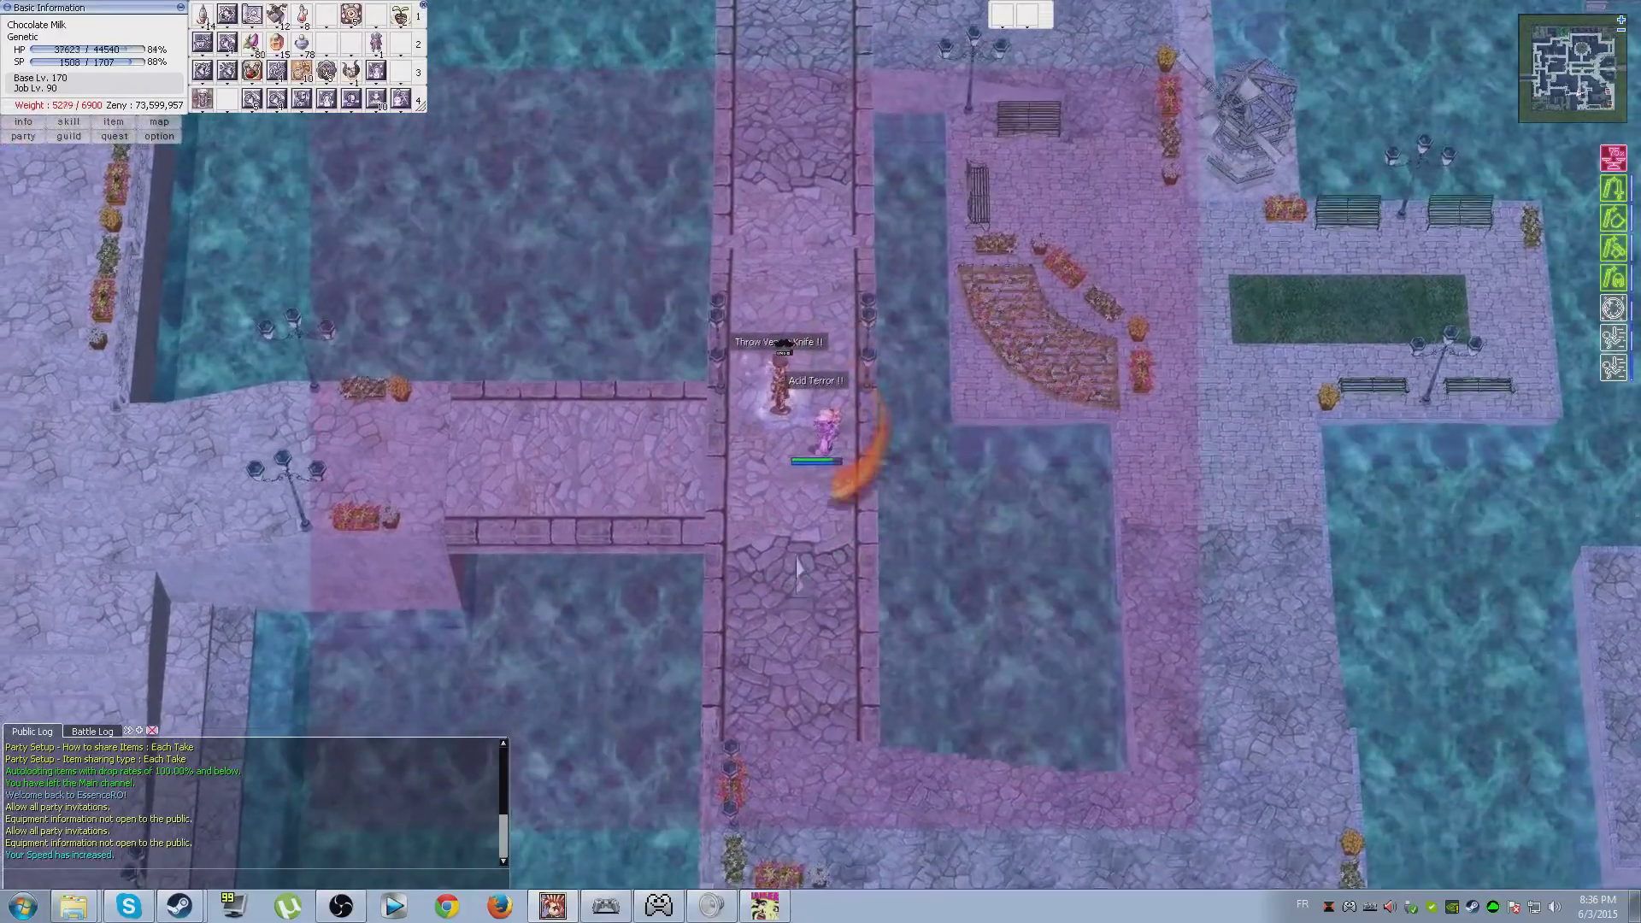
pyautogui.click(798, 571)
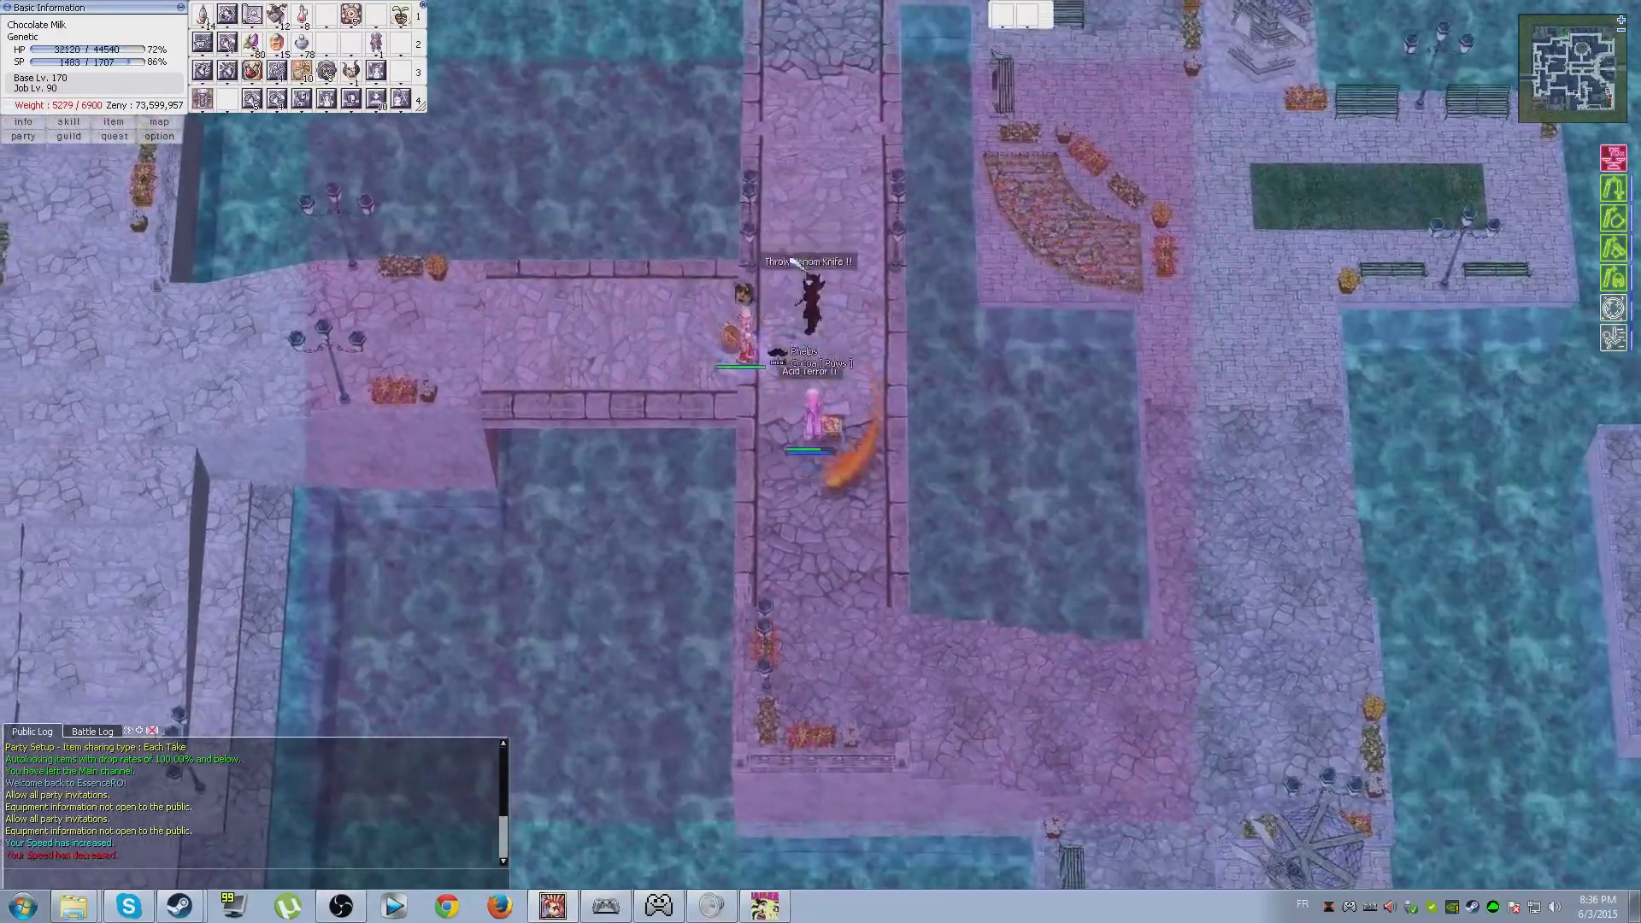
pyautogui.click(793, 263)
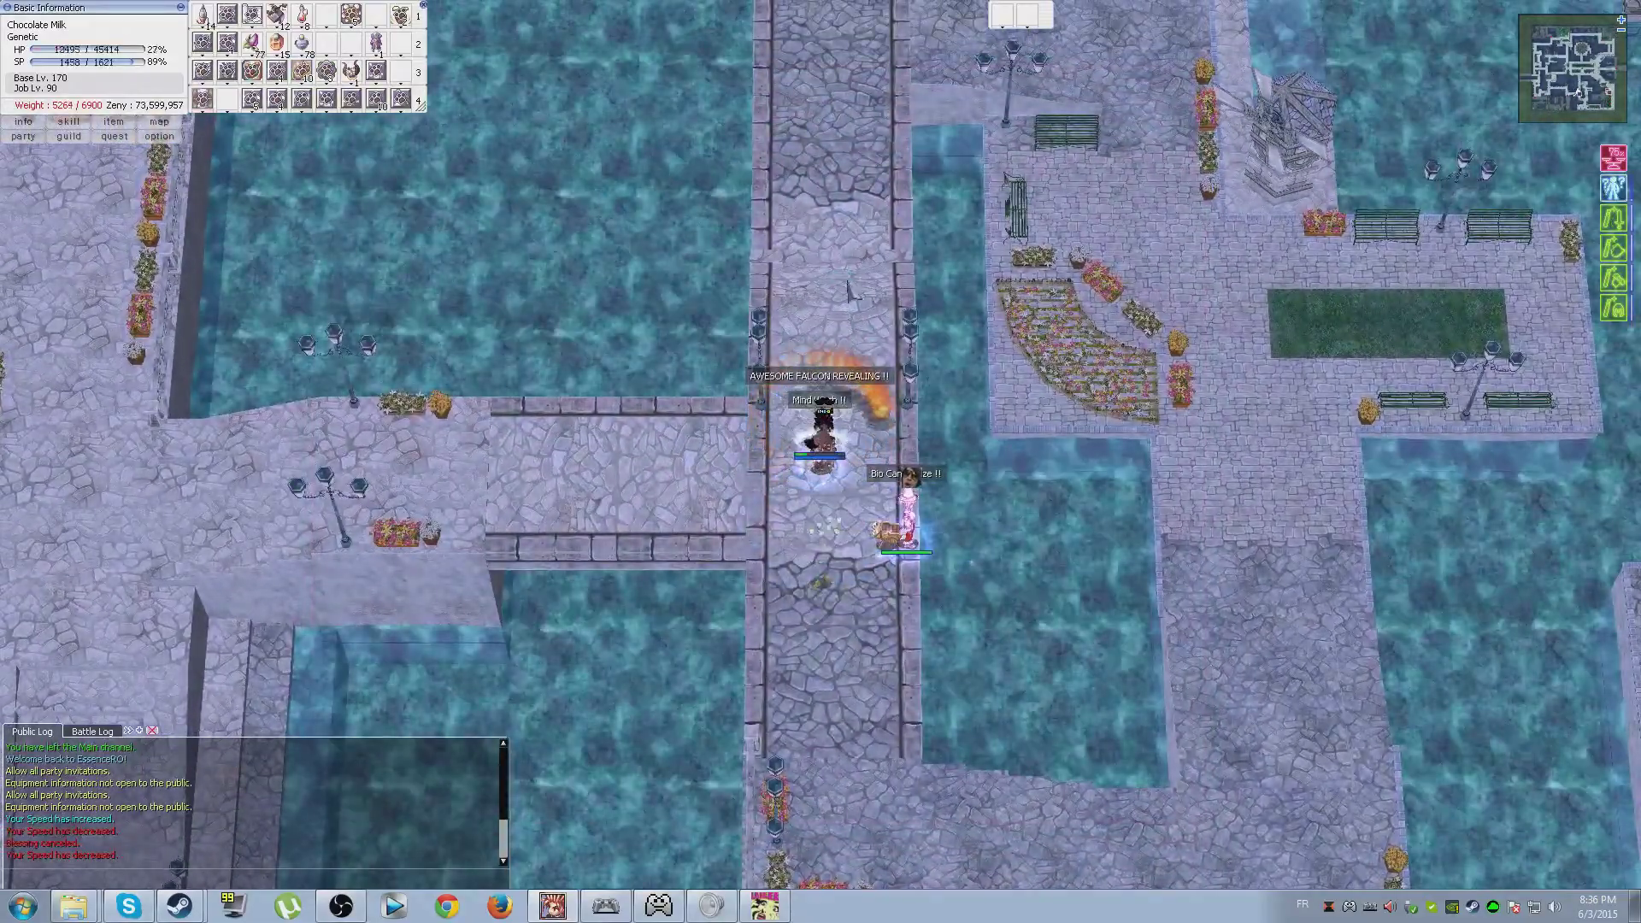
pyautogui.click(849, 292)
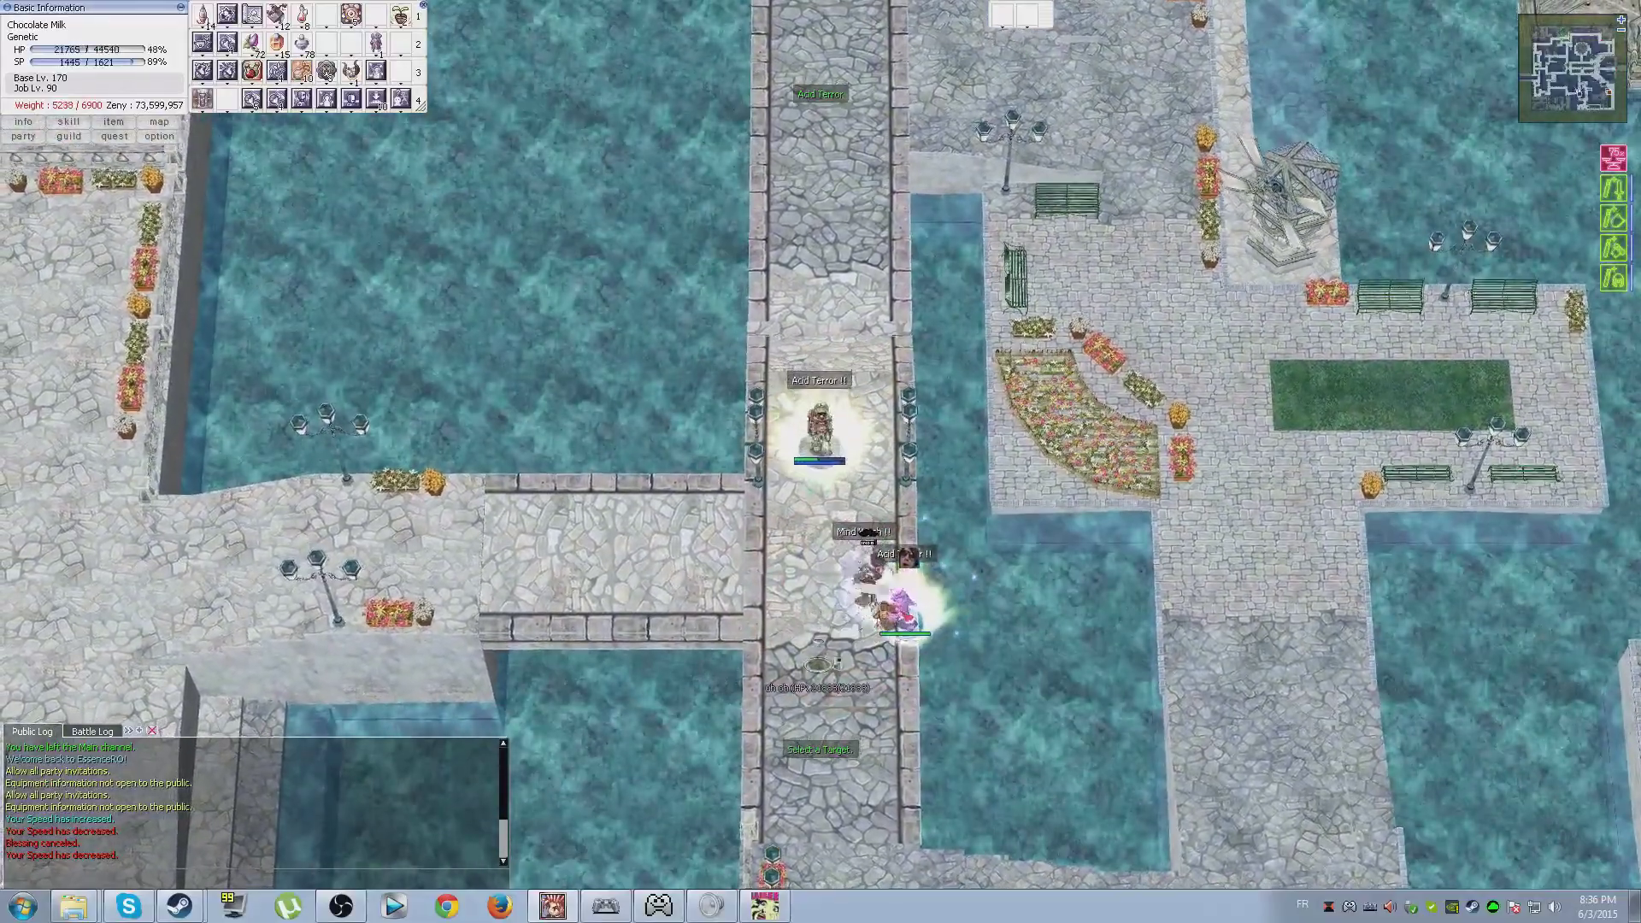
pyautogui.press('F1')
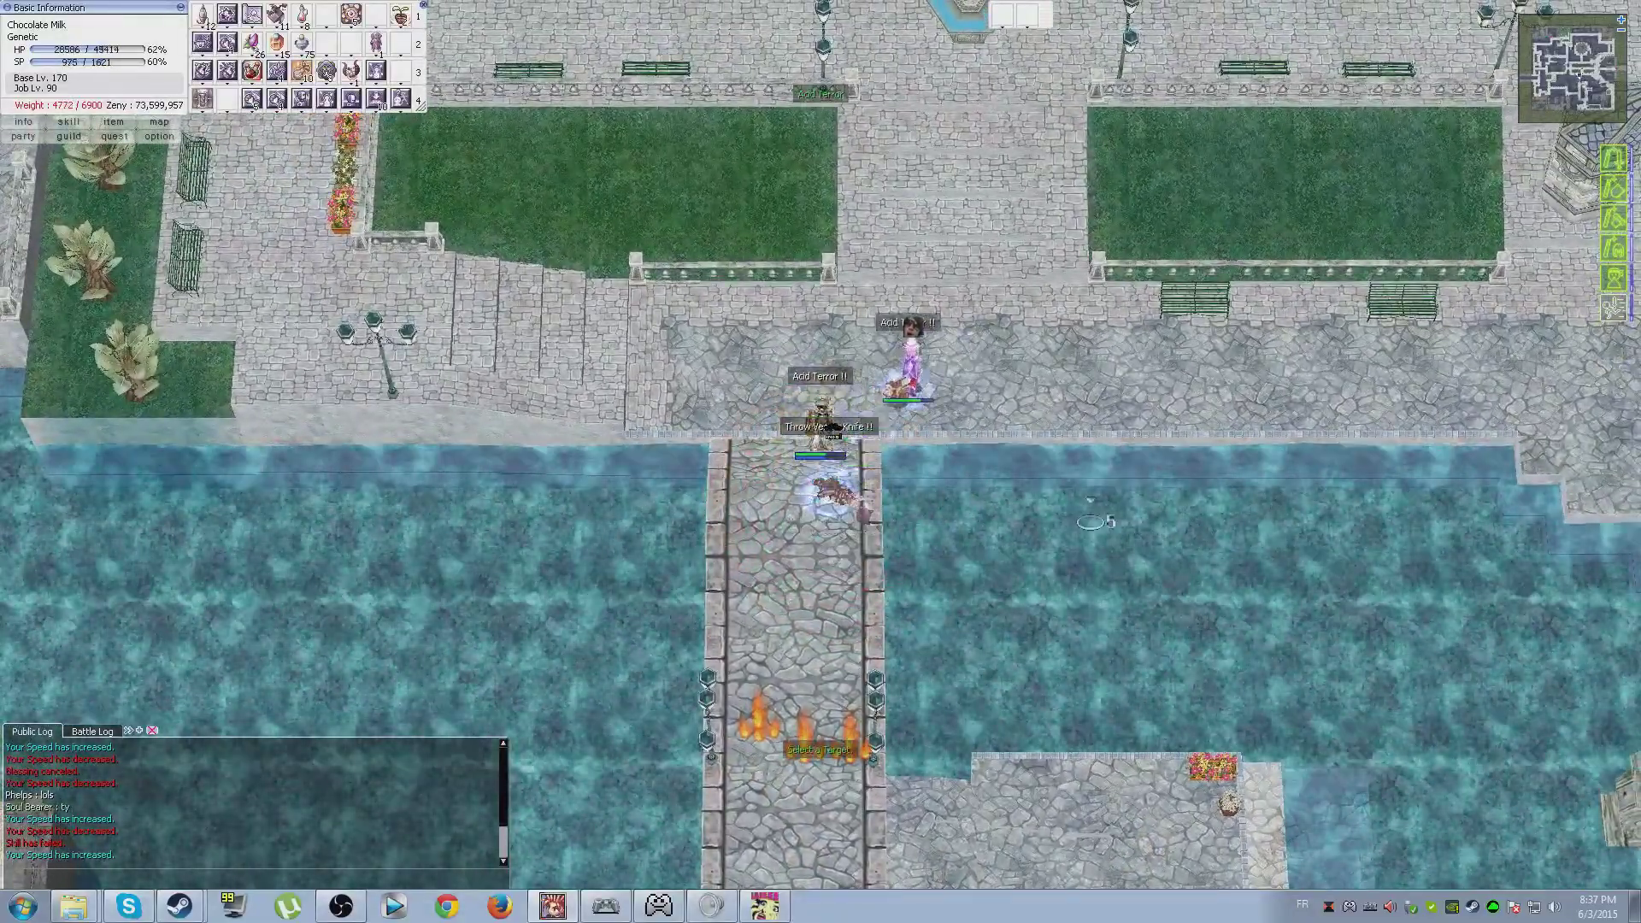
# - Step off the canal bridge onto the plaza and bring up the Inventory window
pyautogui.click(934, 418)
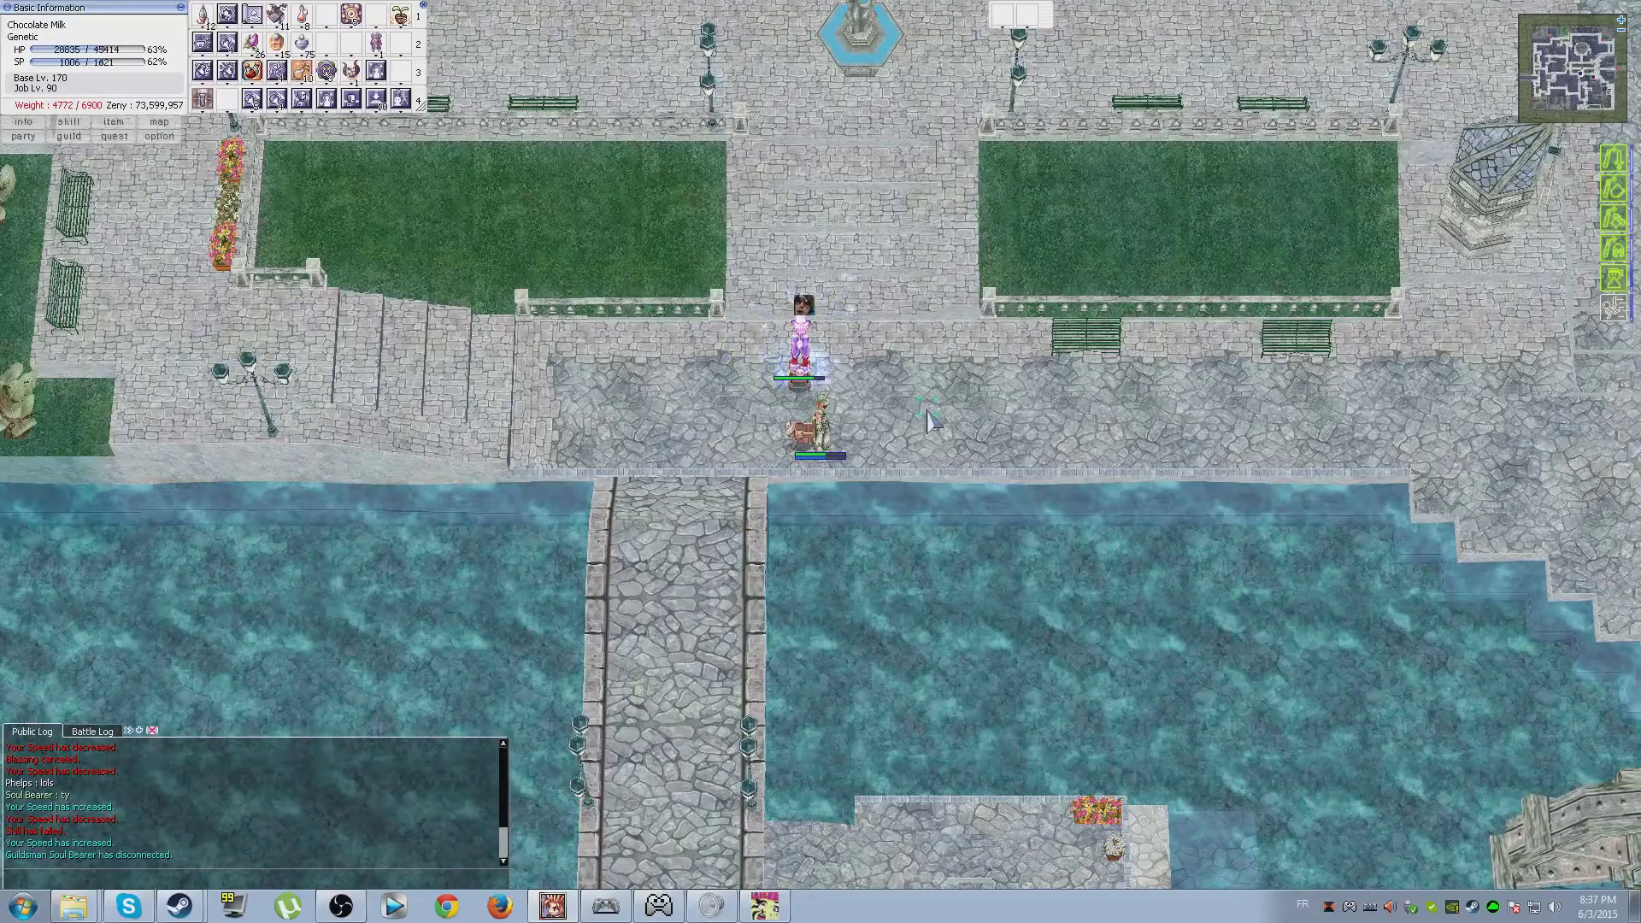
pyautogui.hotkey('alt', 'e')
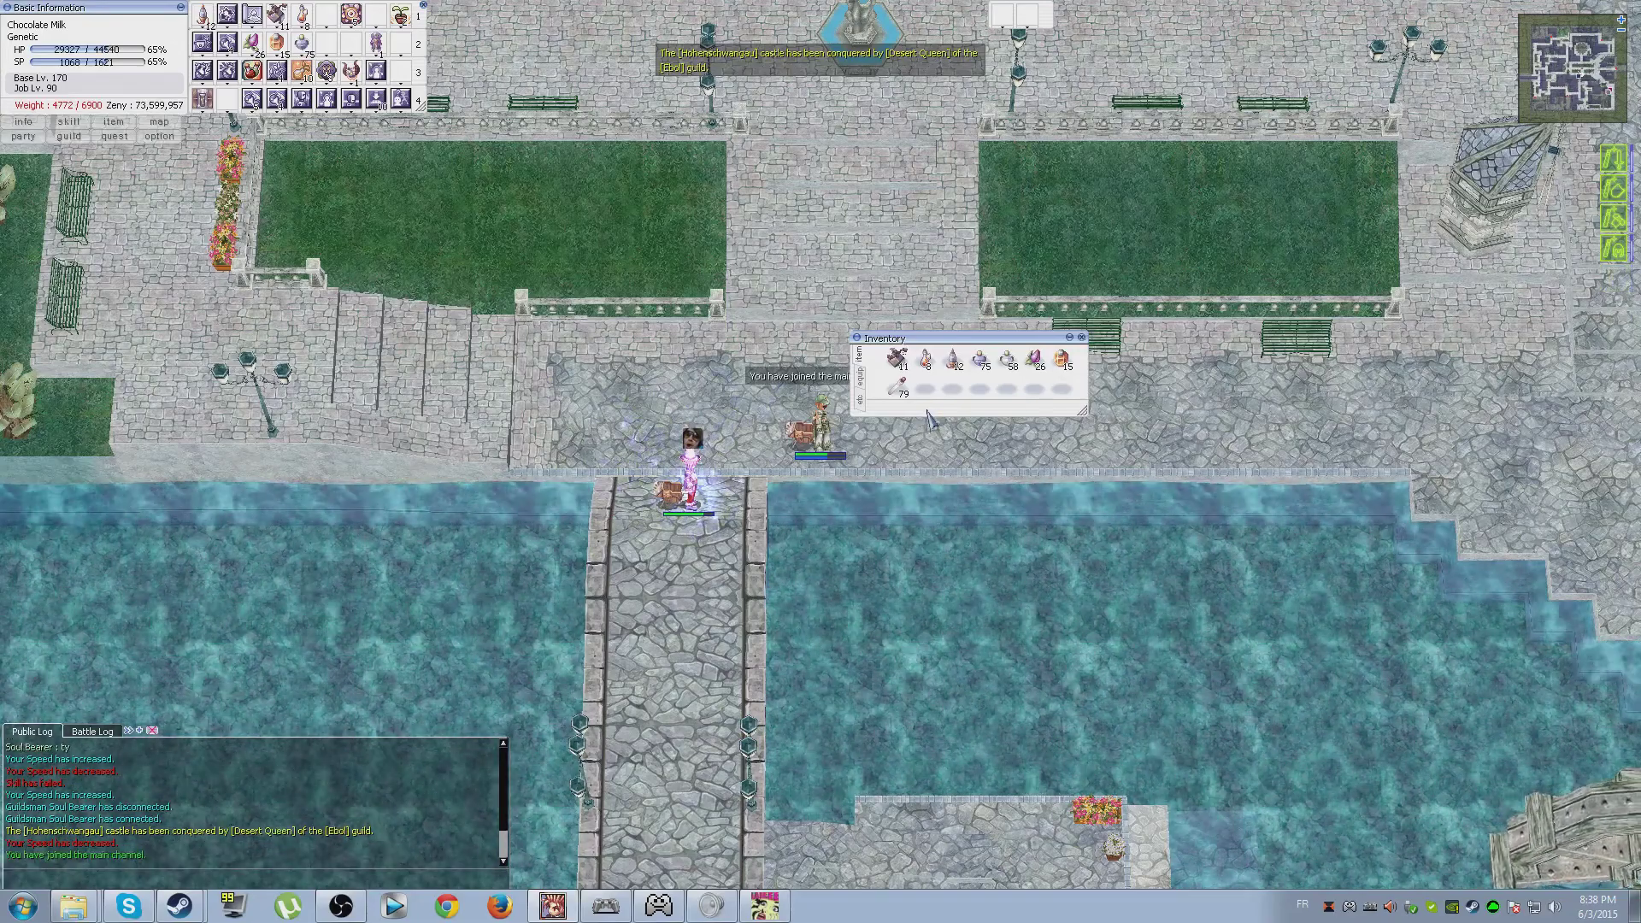
# - Use an inventory item, then move 12 Speed Potions and 20 Blue Potions from the cart
pyautogui.doubleClick(926, 361)
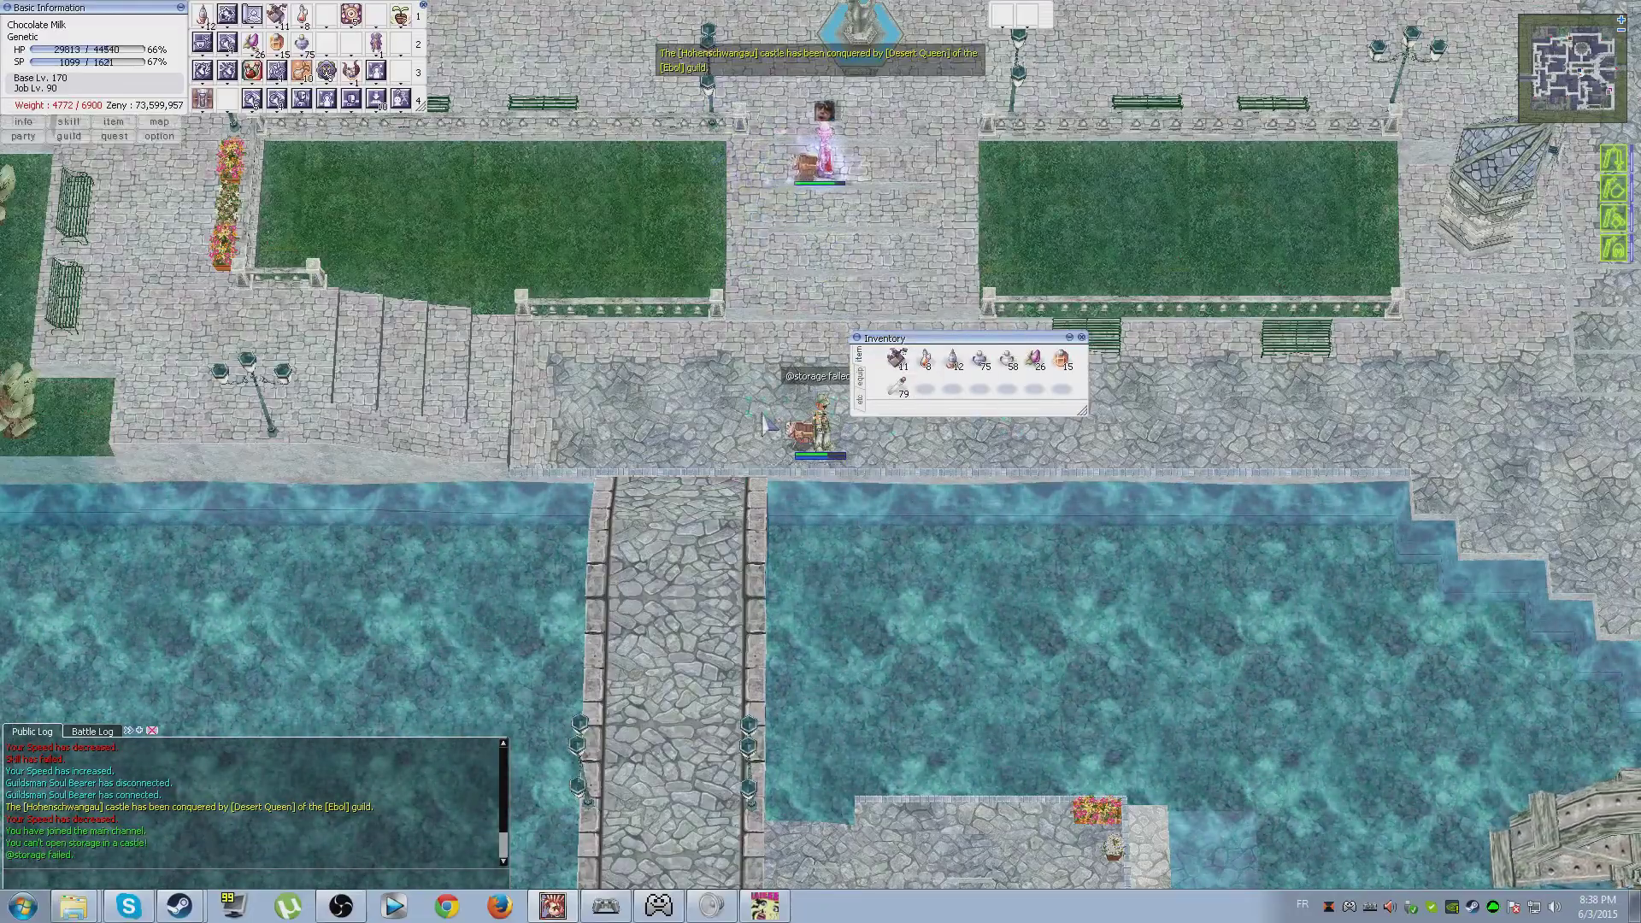
pyautogui.hotkey('alt', 'w')
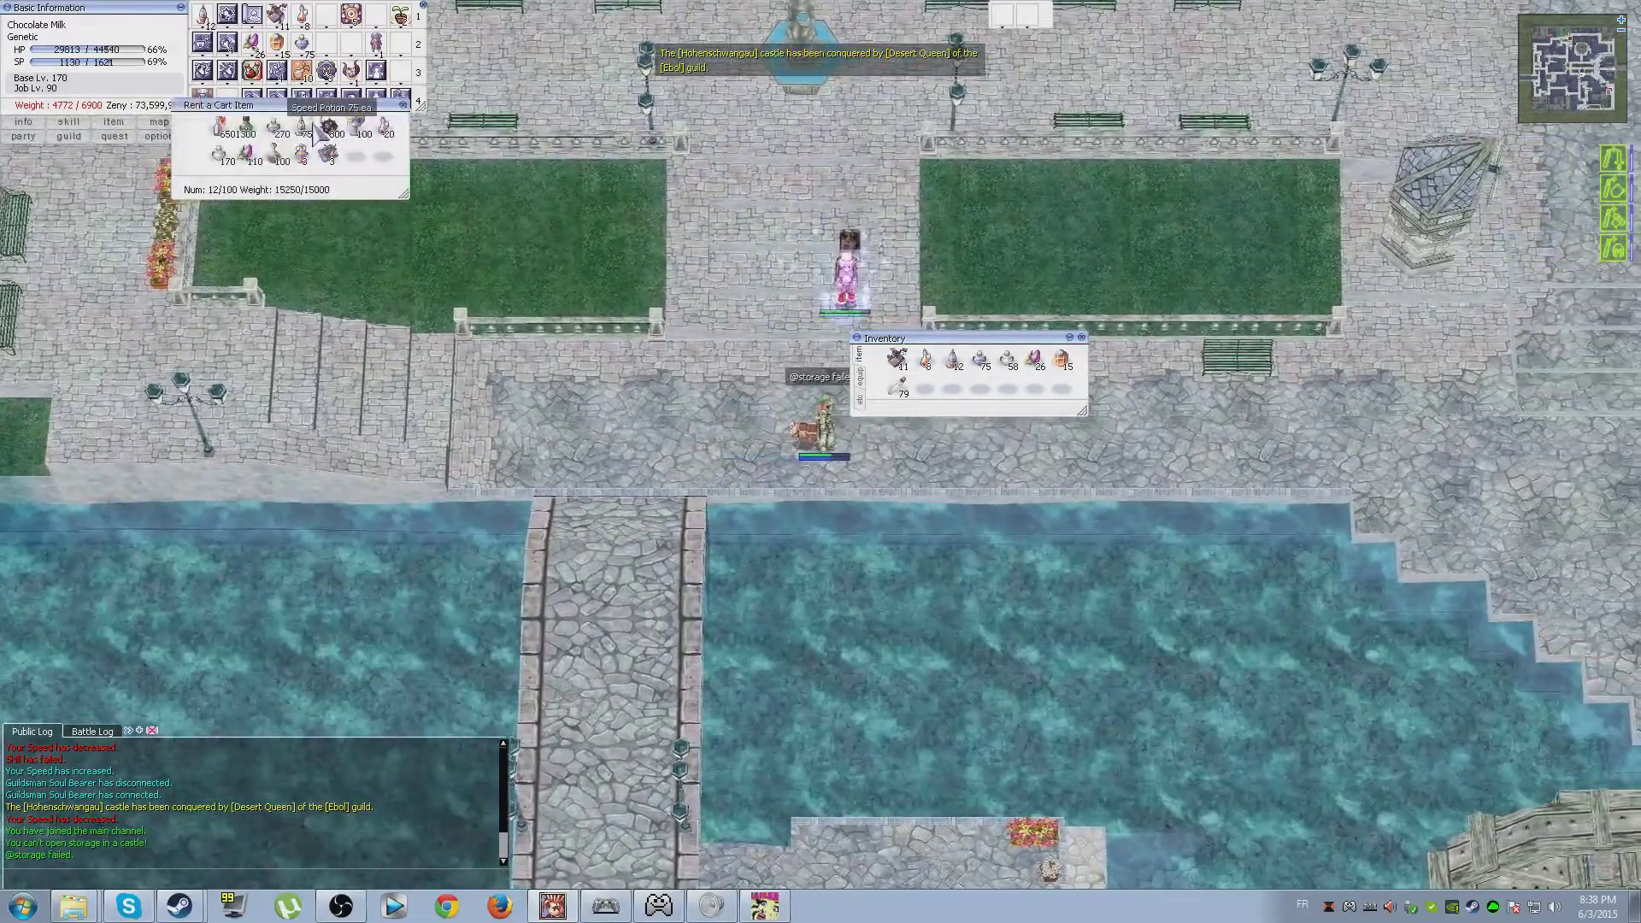
pyautogui.moveTo(329, 128); pyautogui.dragTo(886, 384)
pyautogui.press('Return')
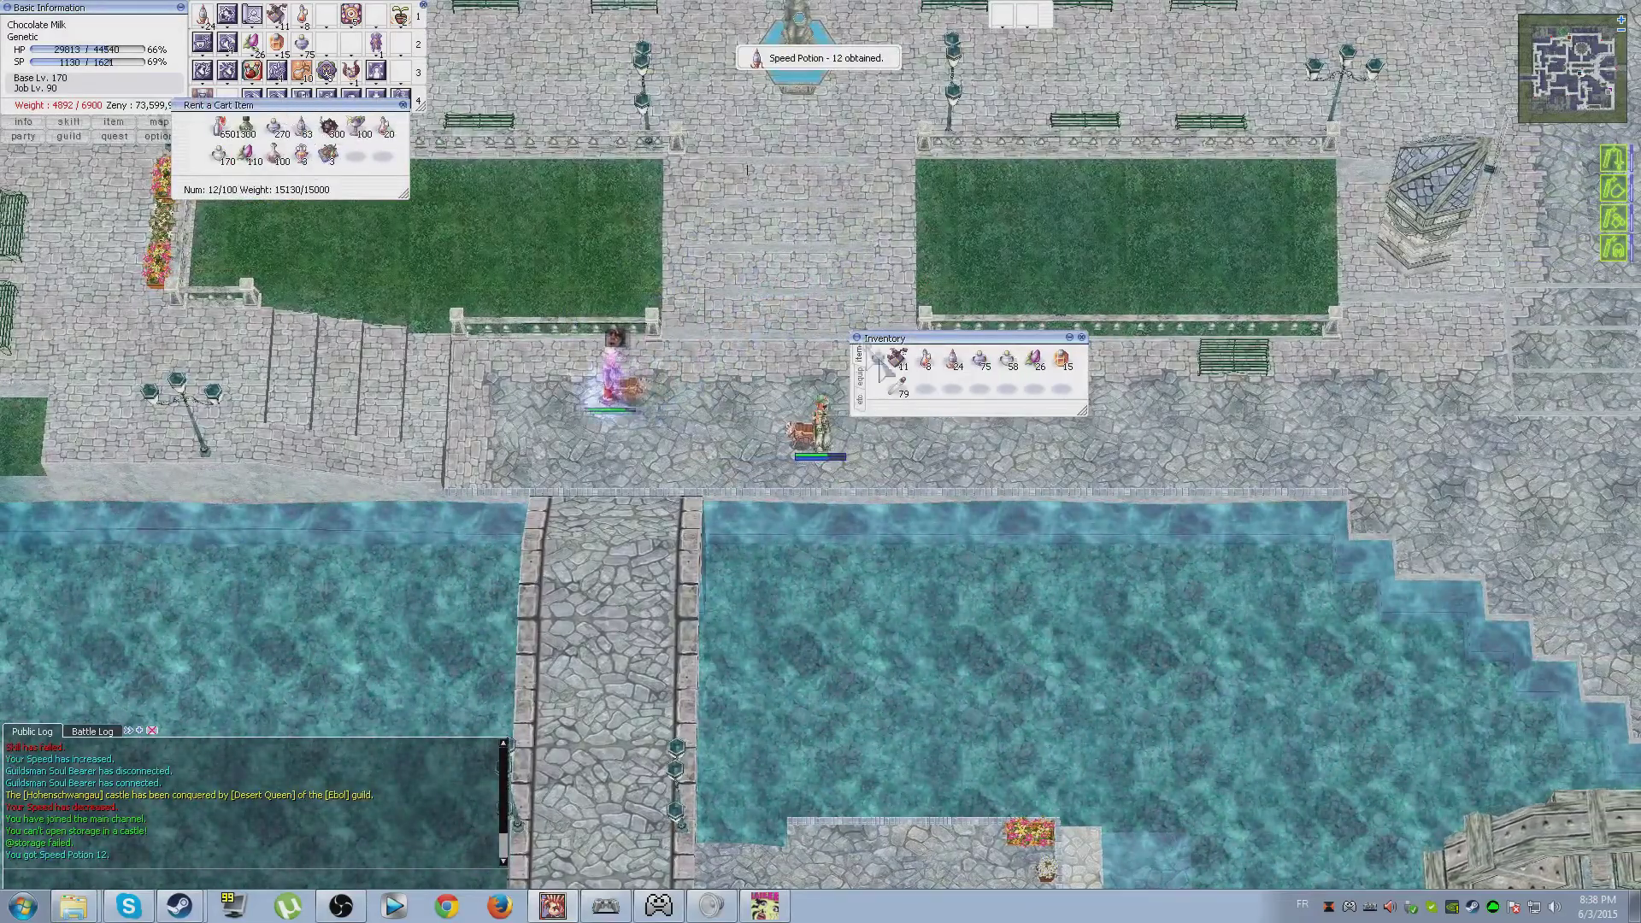
pyautogui.moveTo(302, 129); pyautogui.dragTo(885, 372)
pyautogui.press('Return')
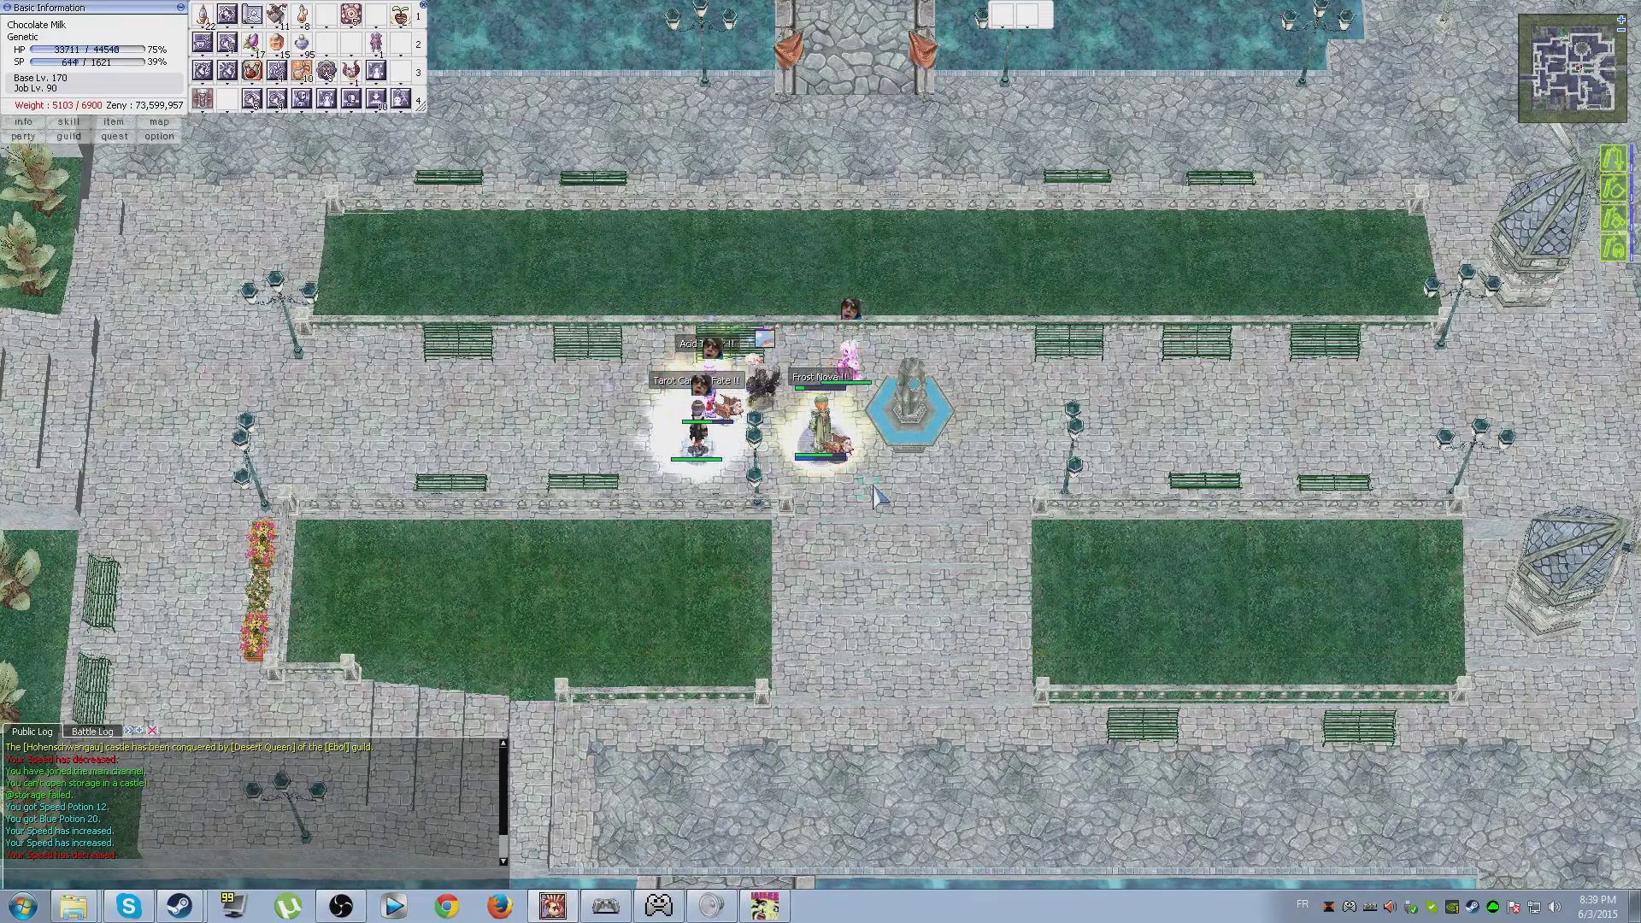
# - Walk west, then east past the fountain, through the fighting into the Emperium chamber
pyautogui.click(601, 472)
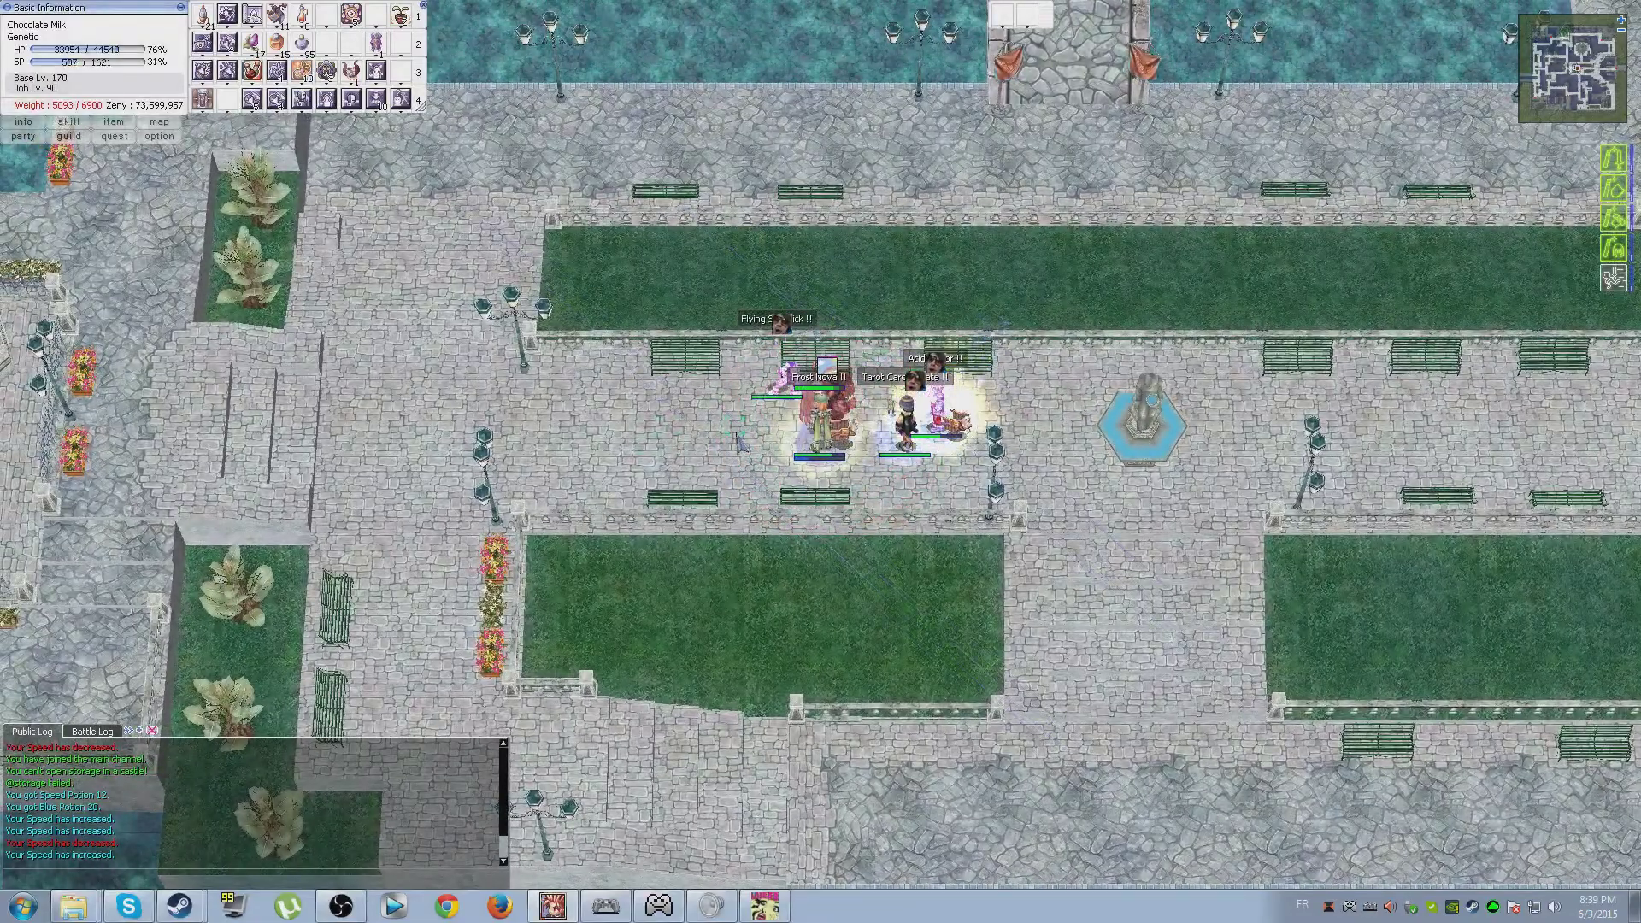
pyautogui.click(741, 444)
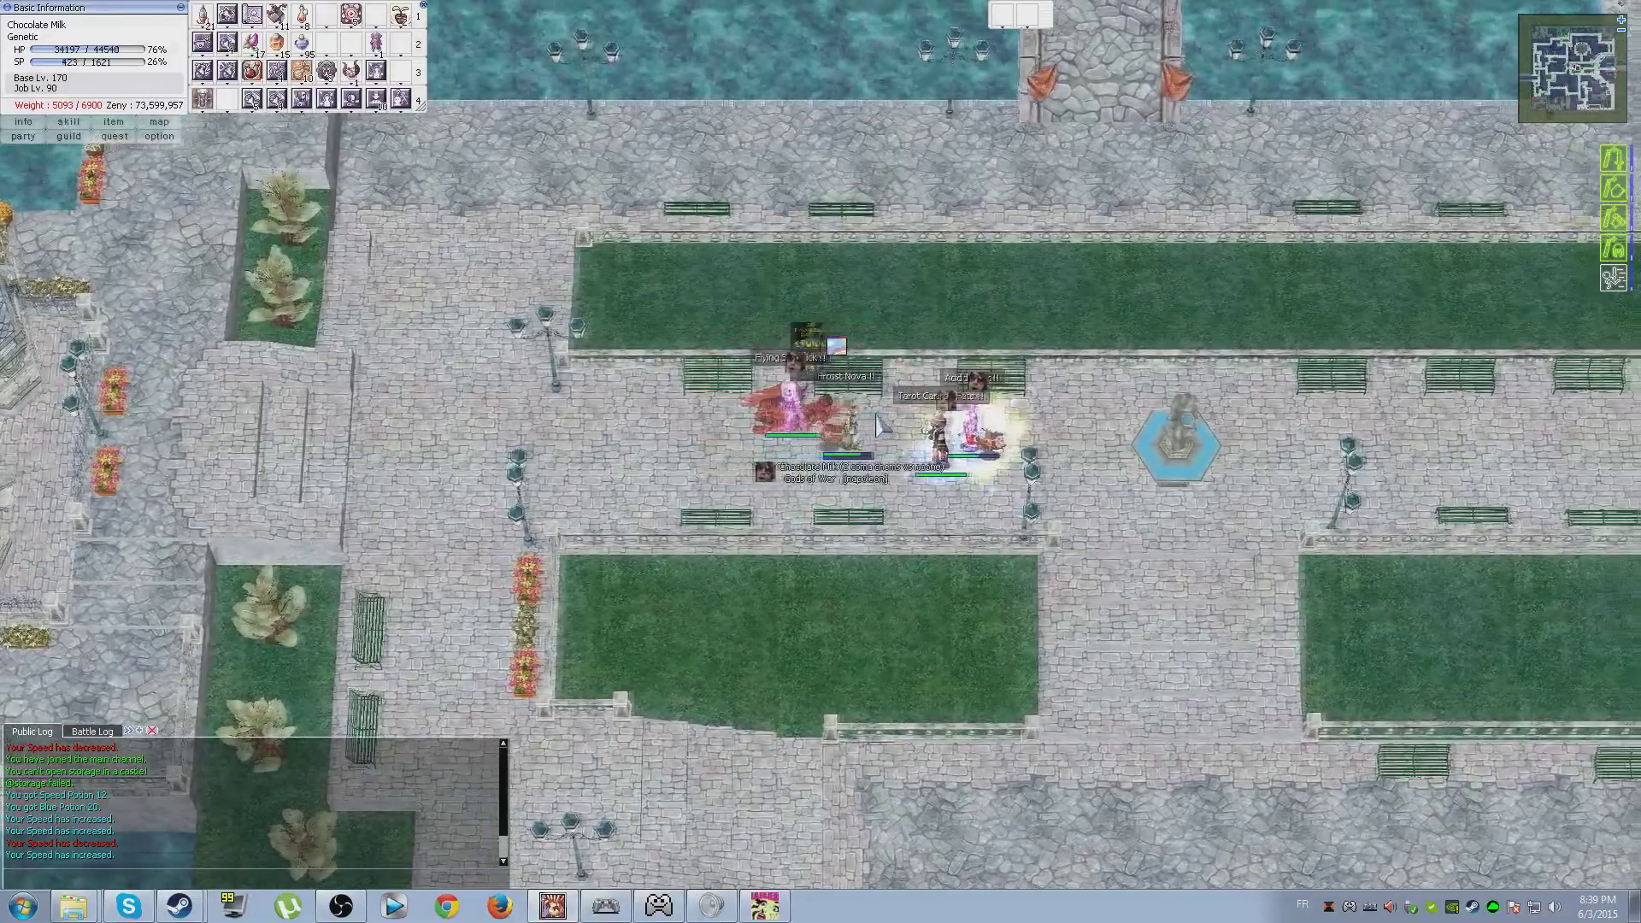
pyautogui.click(879, 427)
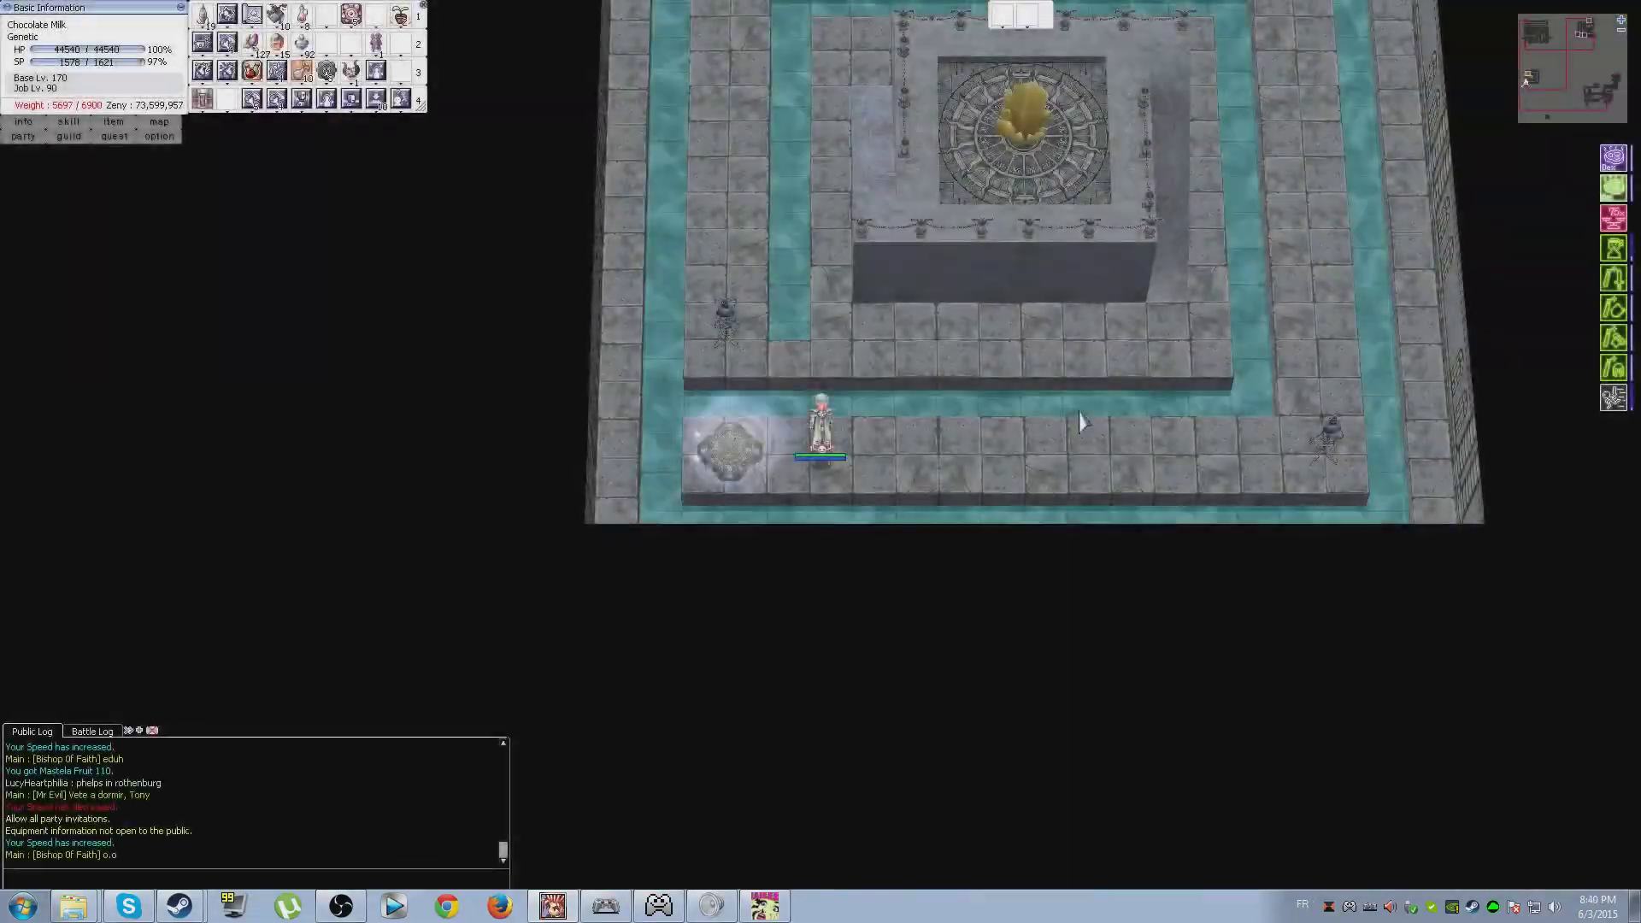
# - Walk the lower corridor and circle the emperium room's central platform
pyautogui.click(1064, 433)
pyautogui.click(988, 329)
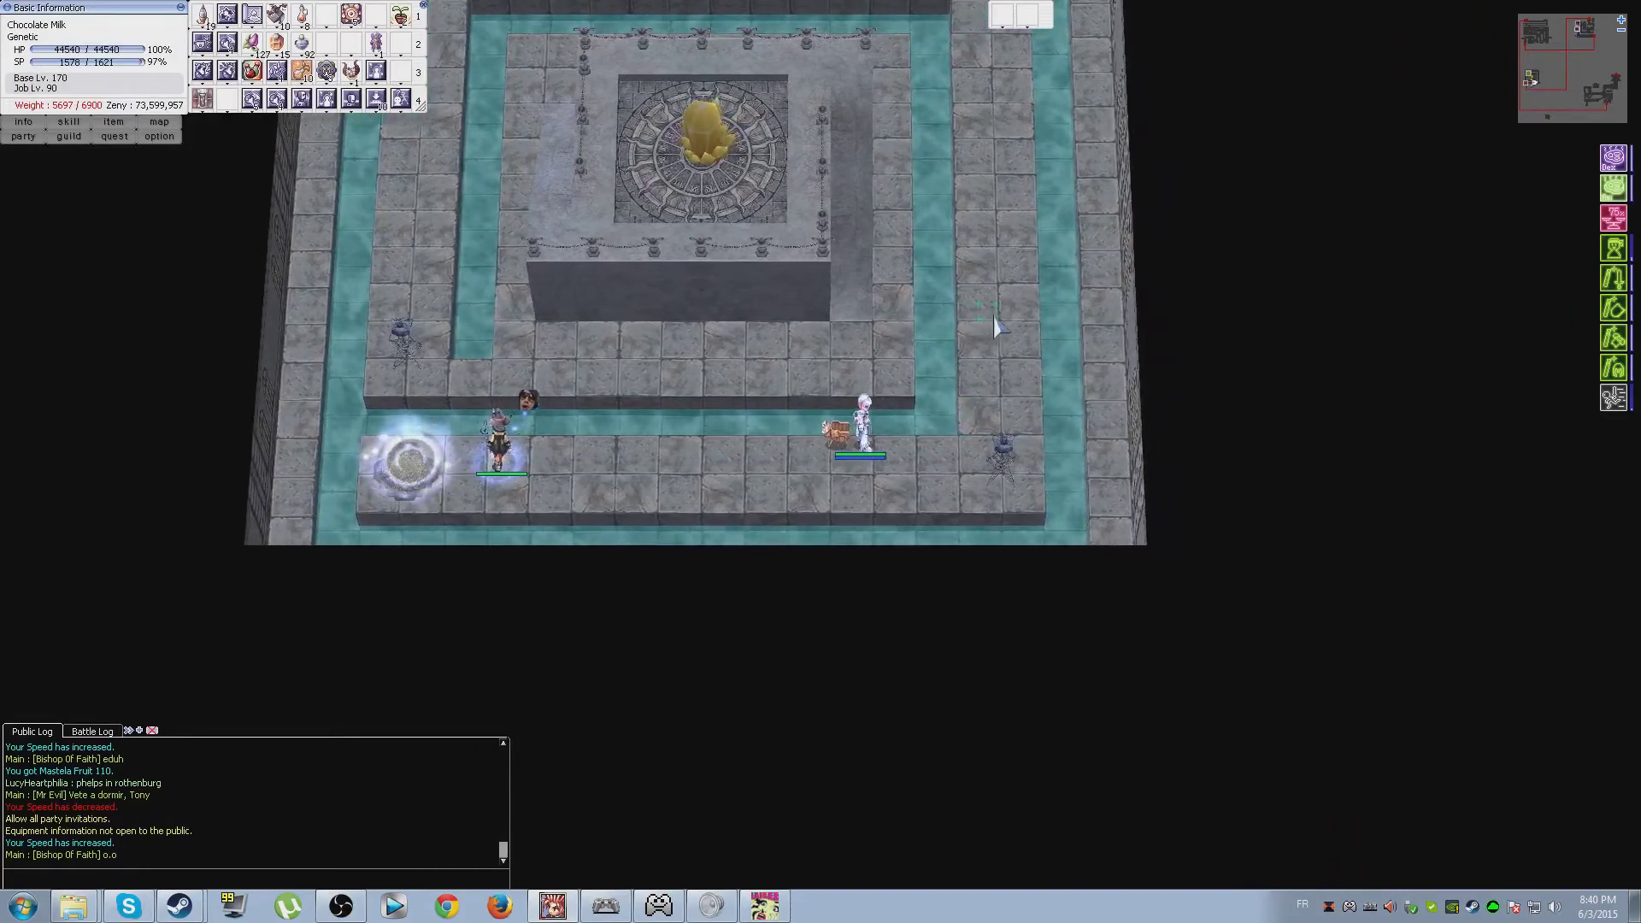
pyautogui.click(833, 194)
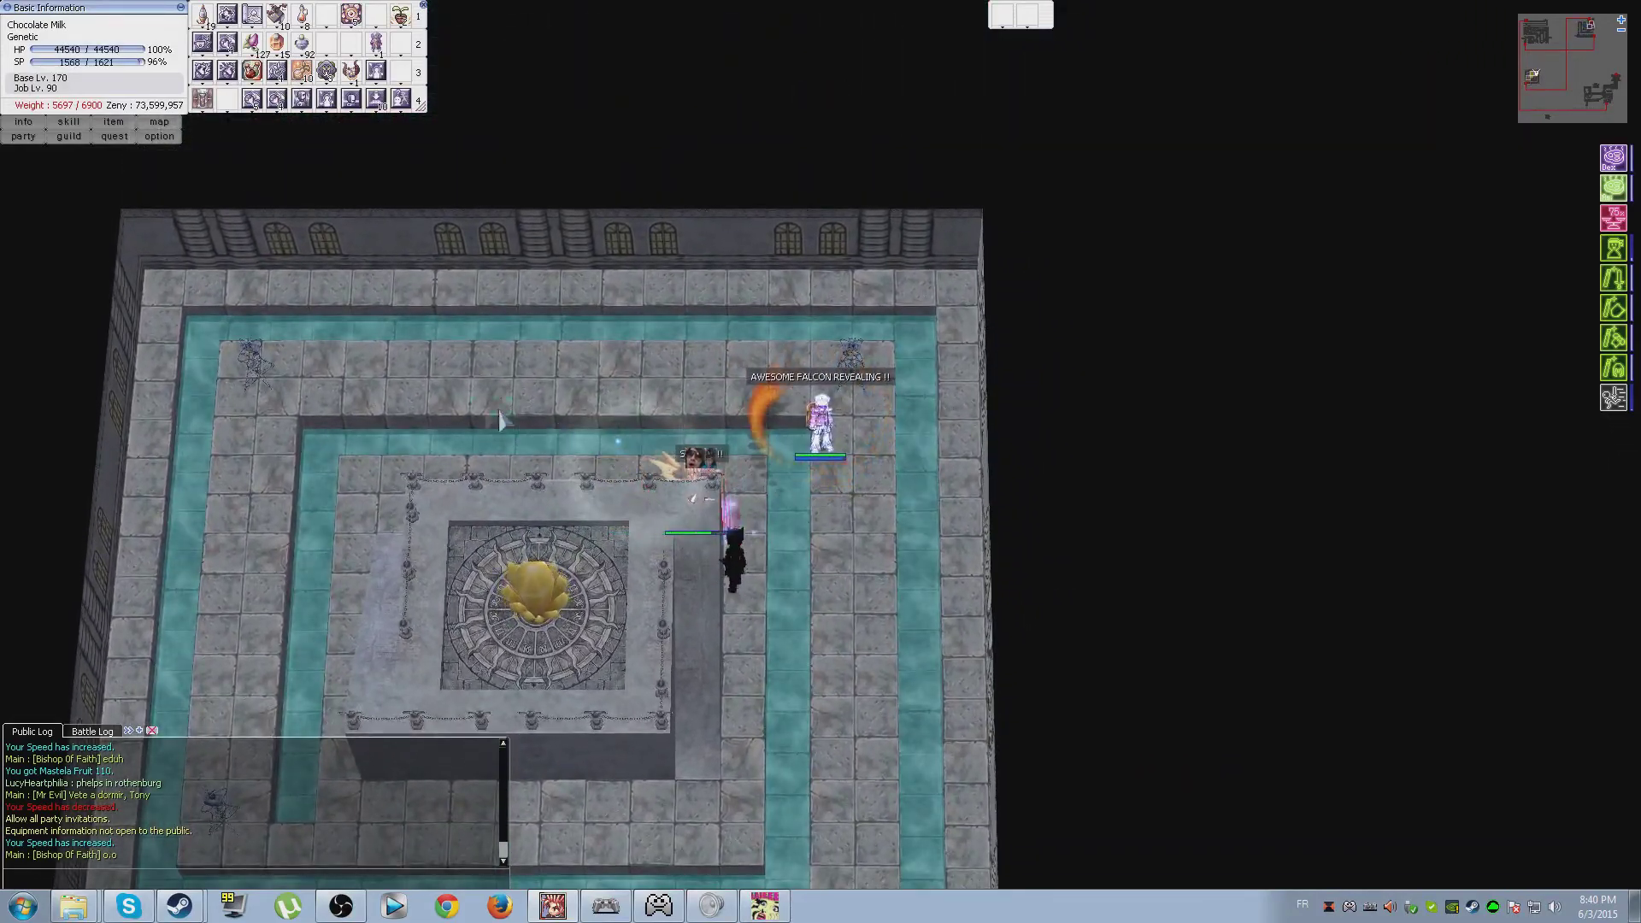
pyautogui.click(455, 388)
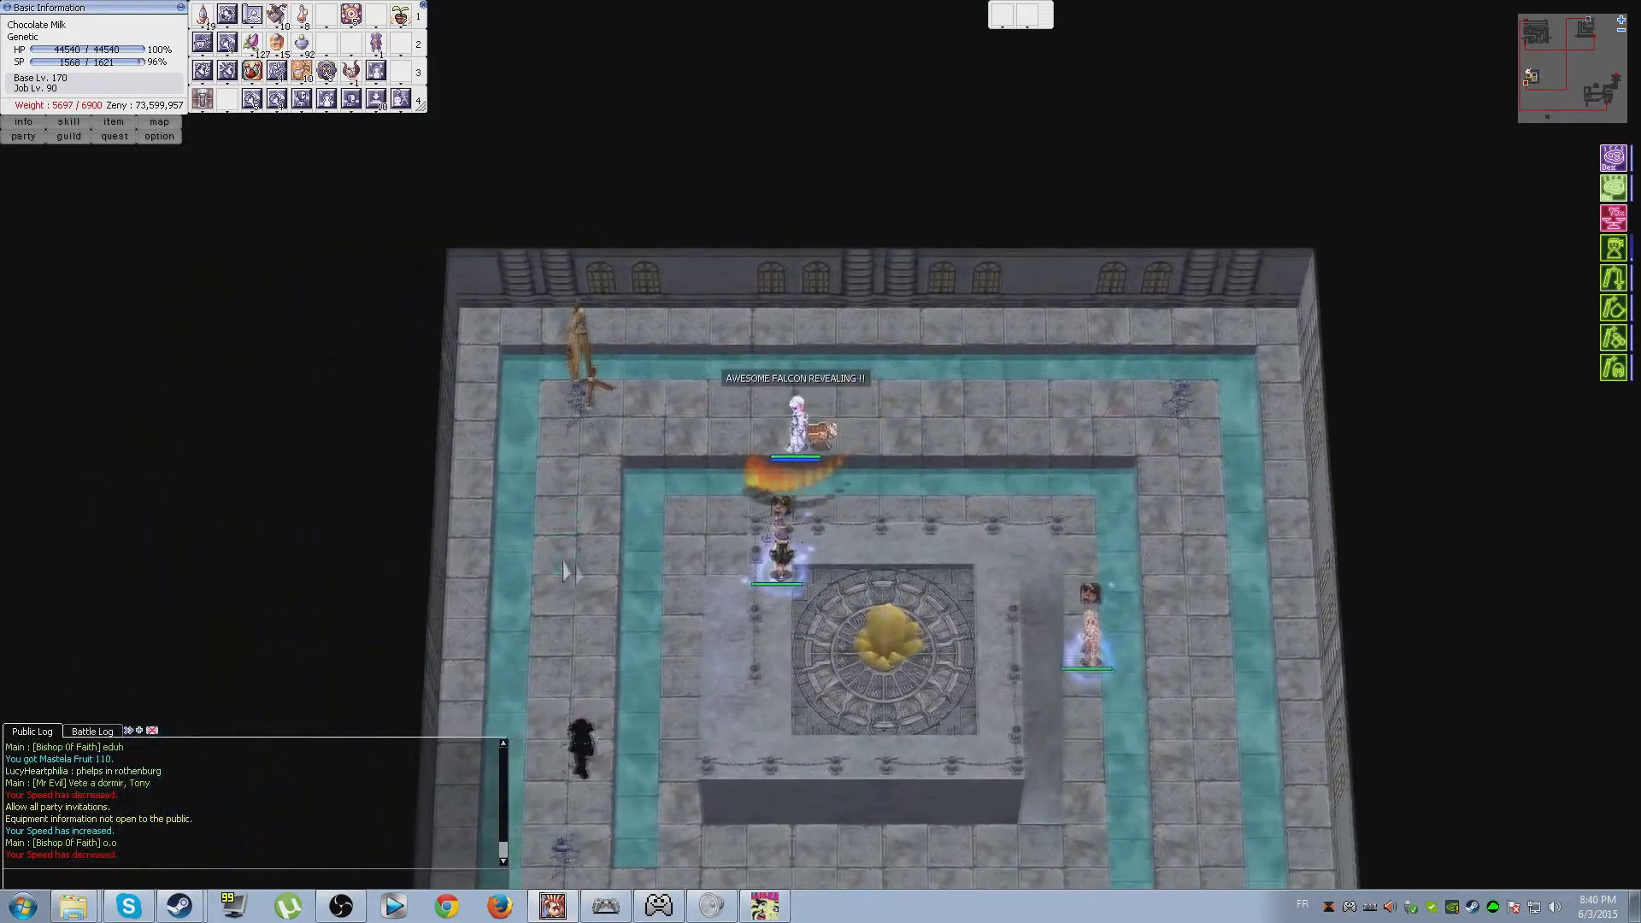
pyautogui.click(666, 680)
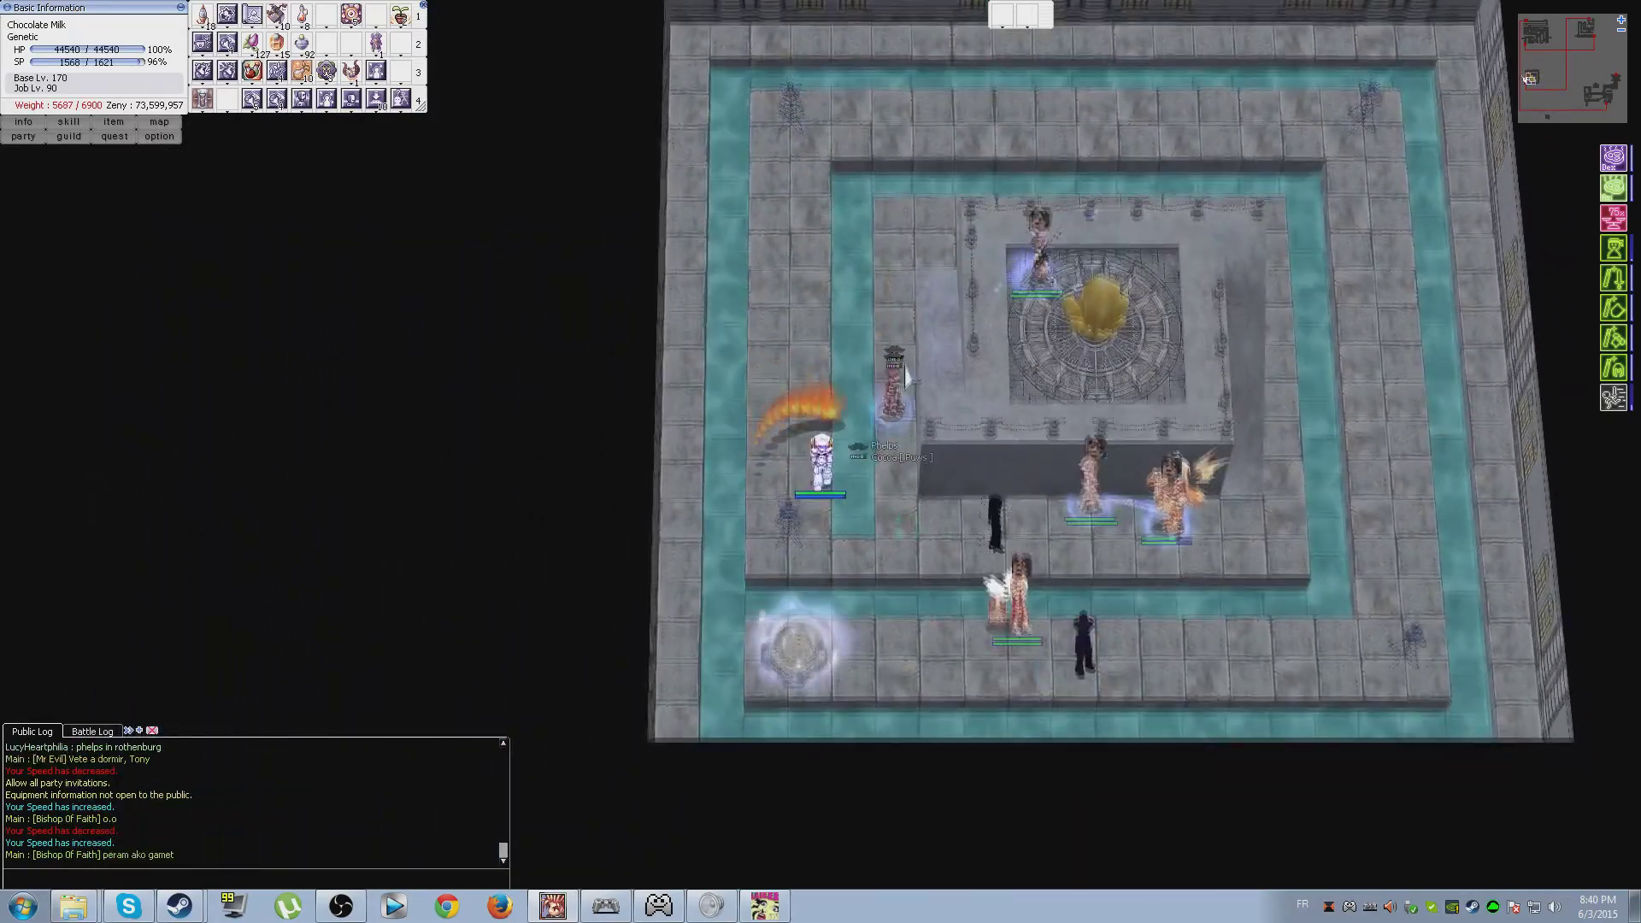
pyautogui.click(906, 374)
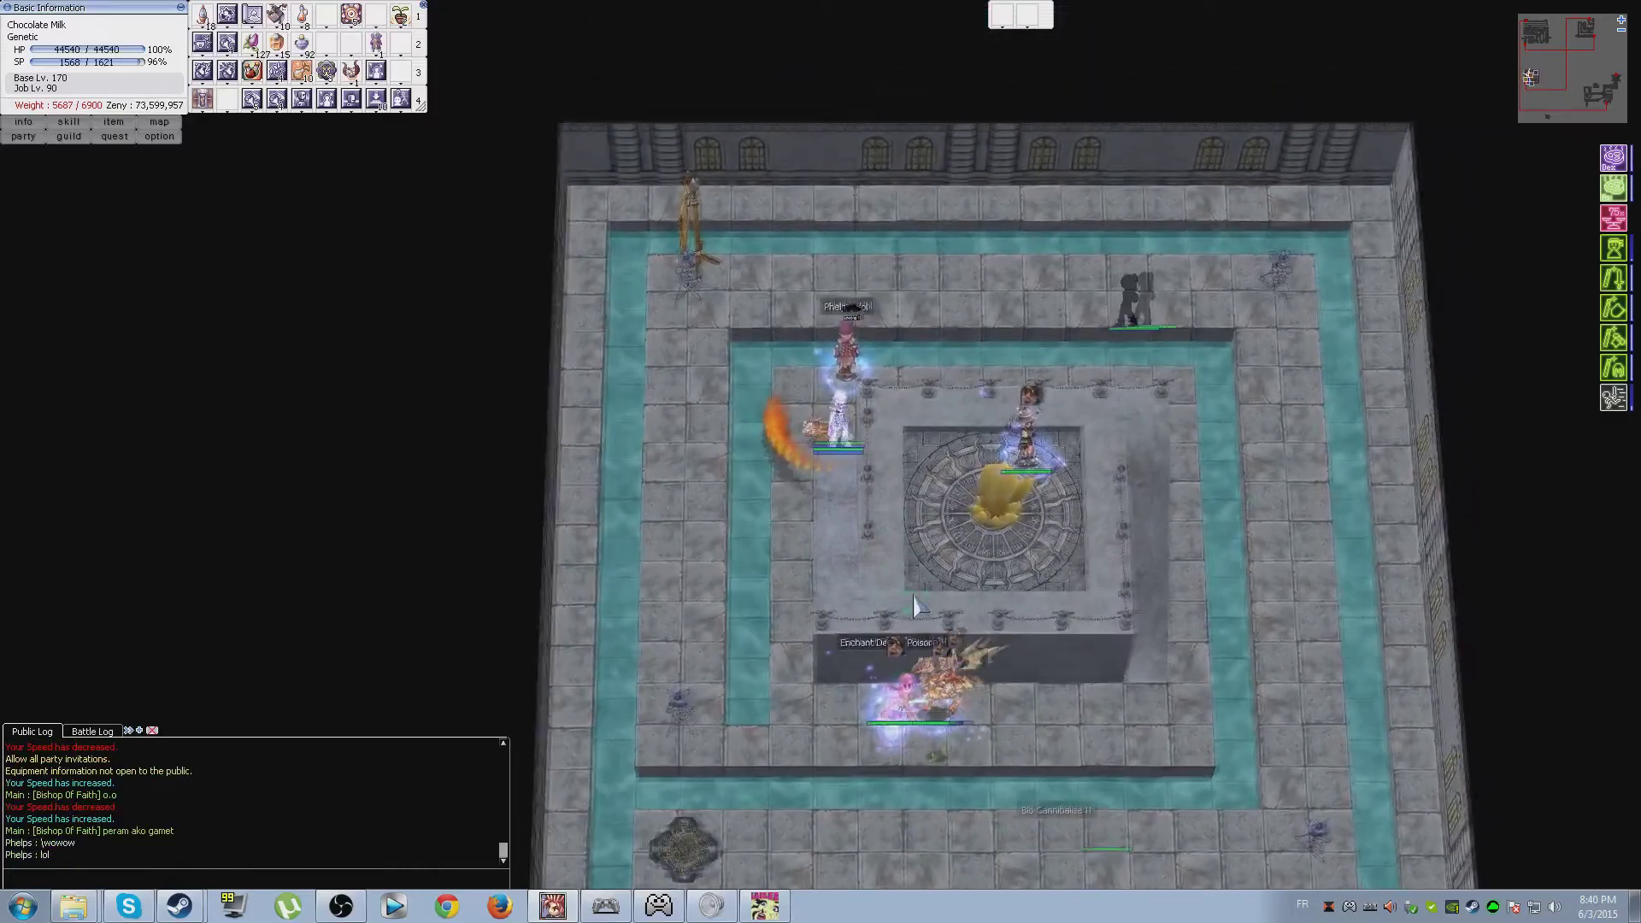
pyautogui.click(914, 605)
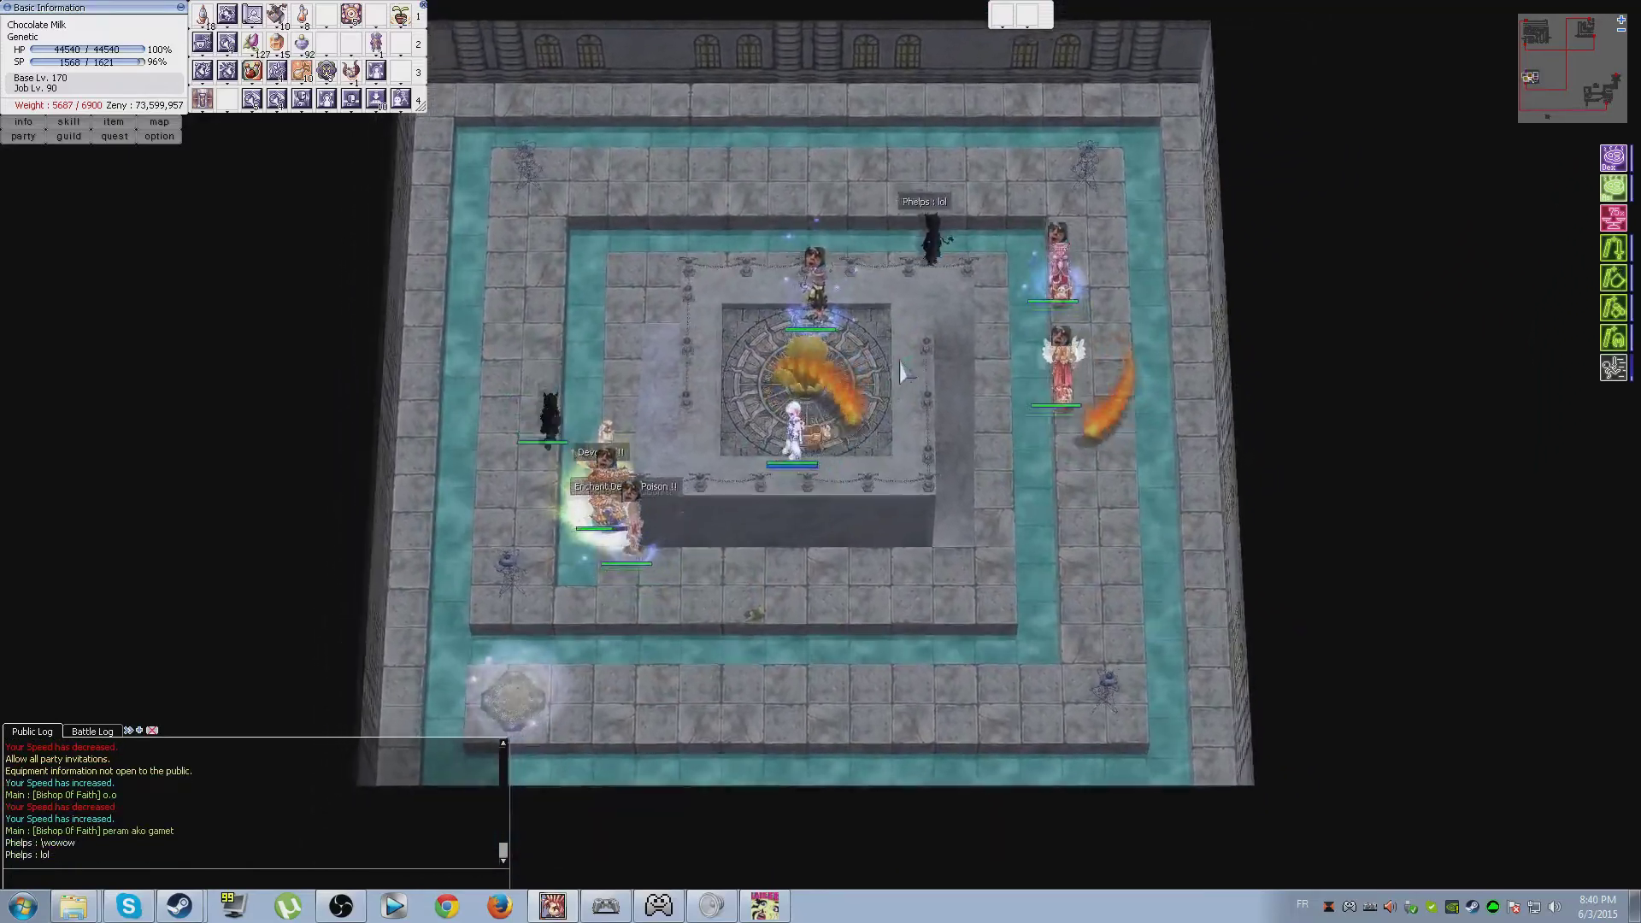
# - Lay fire on and around the Emperium platform
pyautogui.click(921, 374)
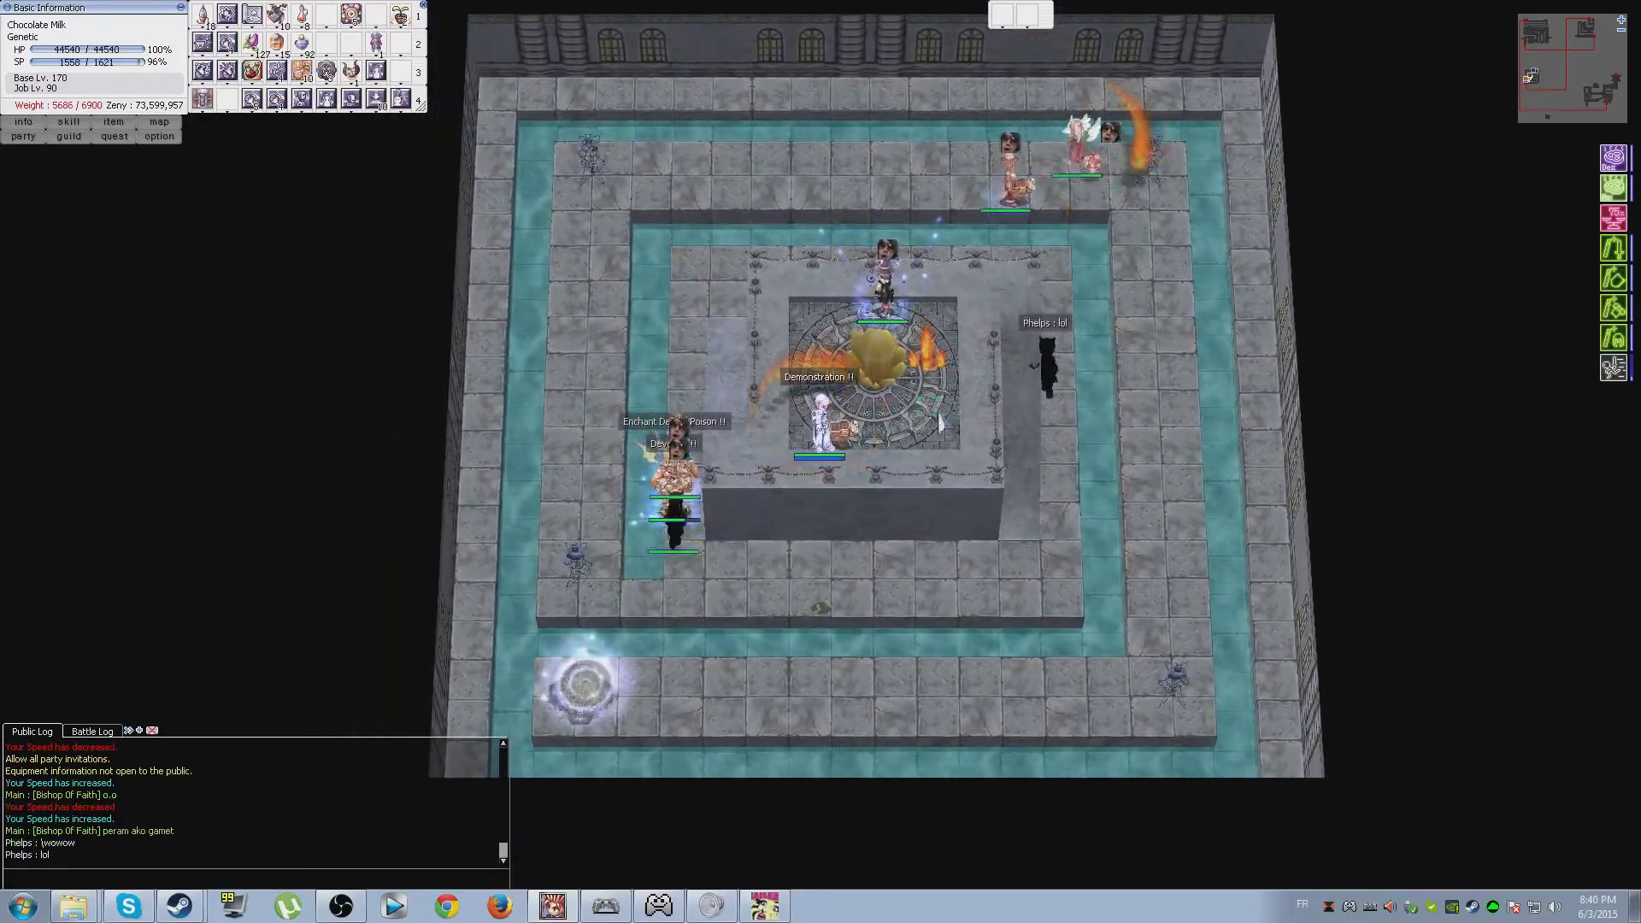
pyautogui.click(900, 424)
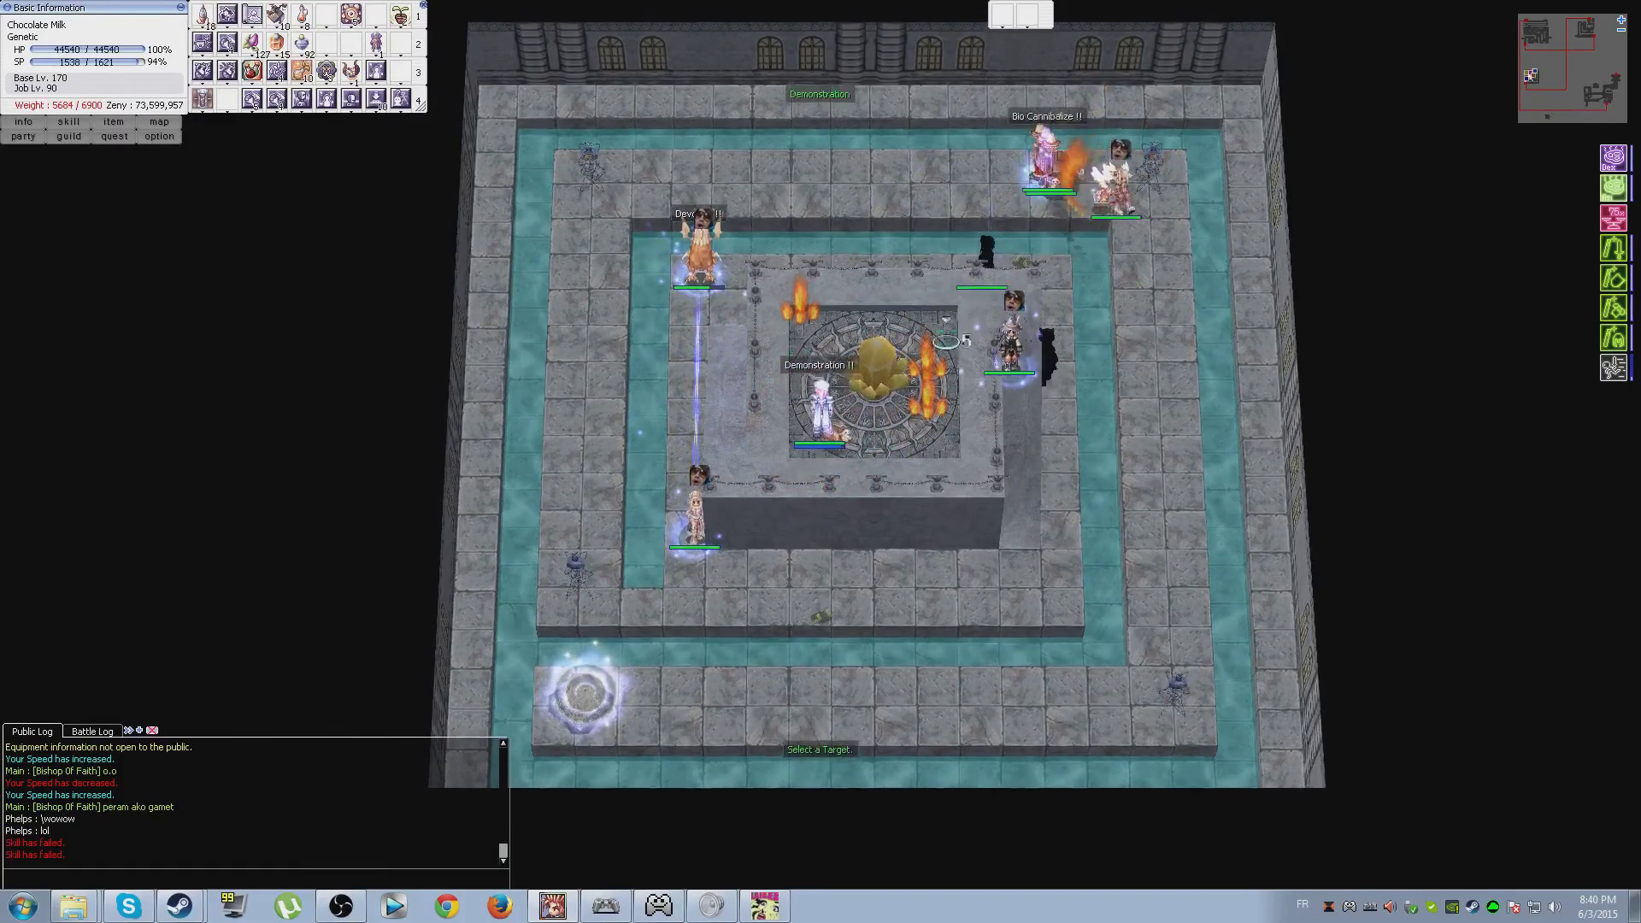
pyautogui.click(914, 359)
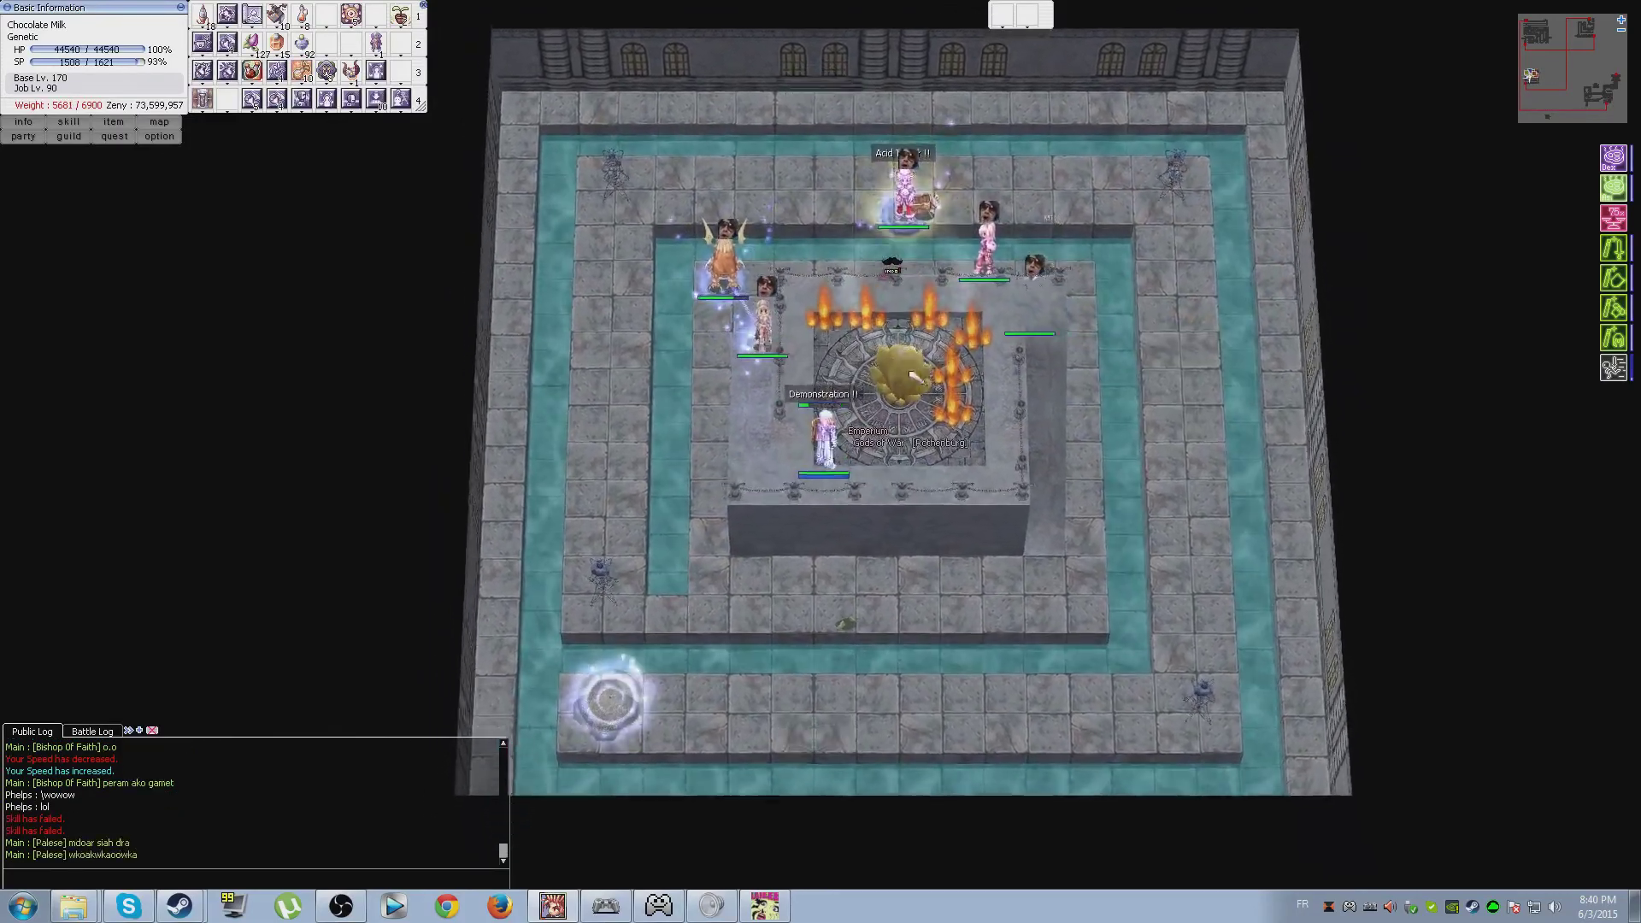
pyautogui.click(913, 375)
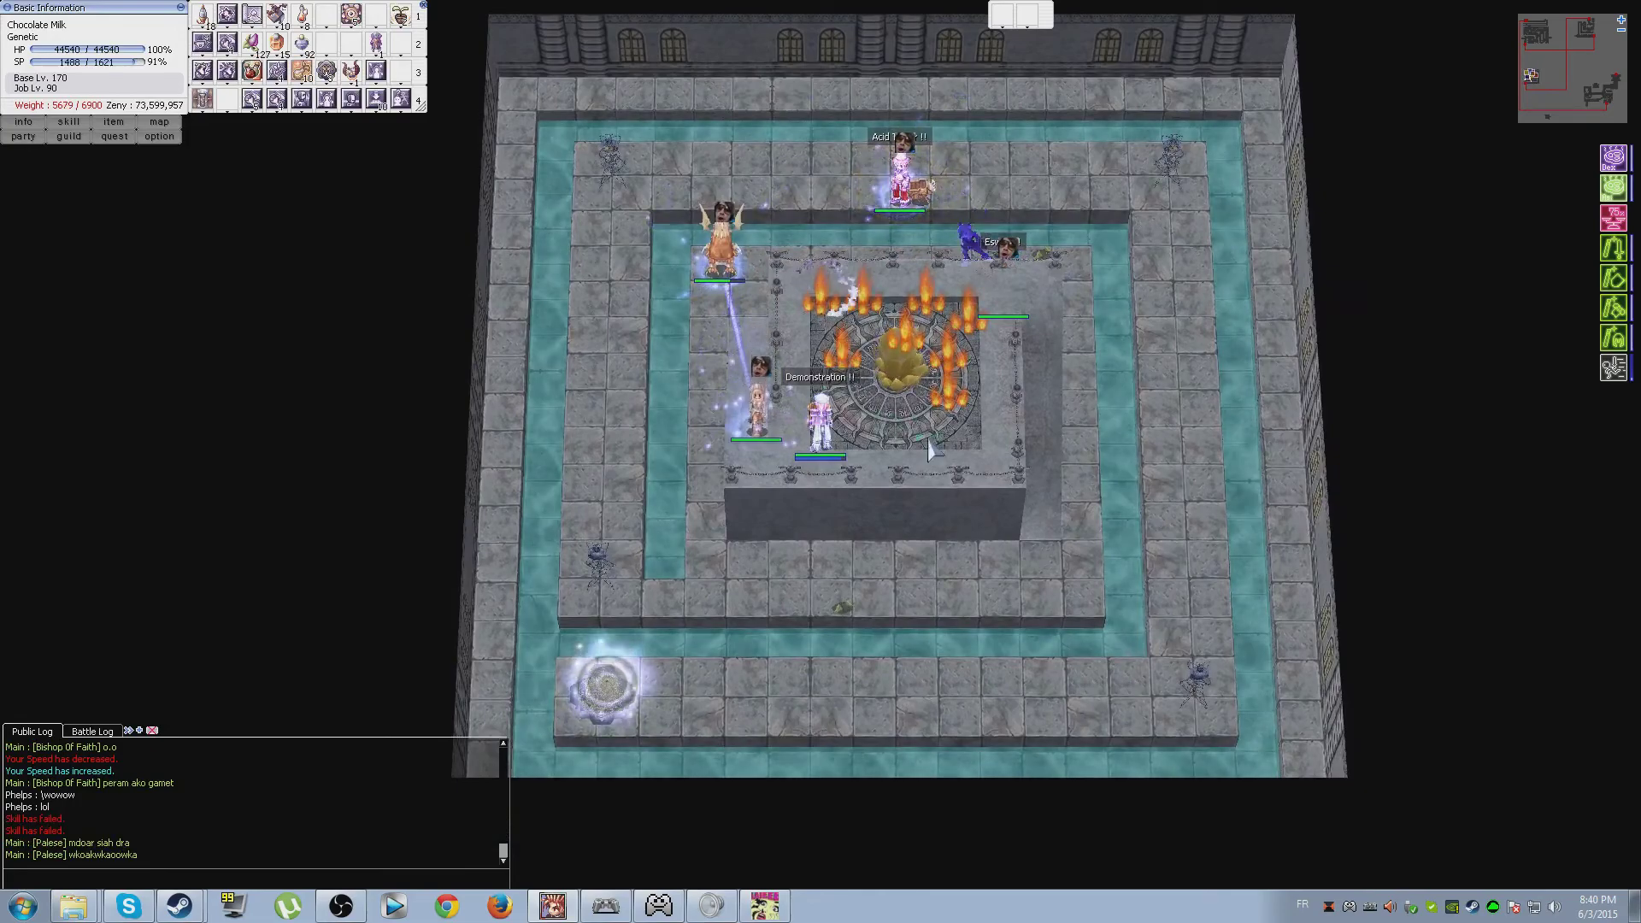
# - Move beside the platform and cast Acid Terror on an invader
pyautogui.click(723, 526)
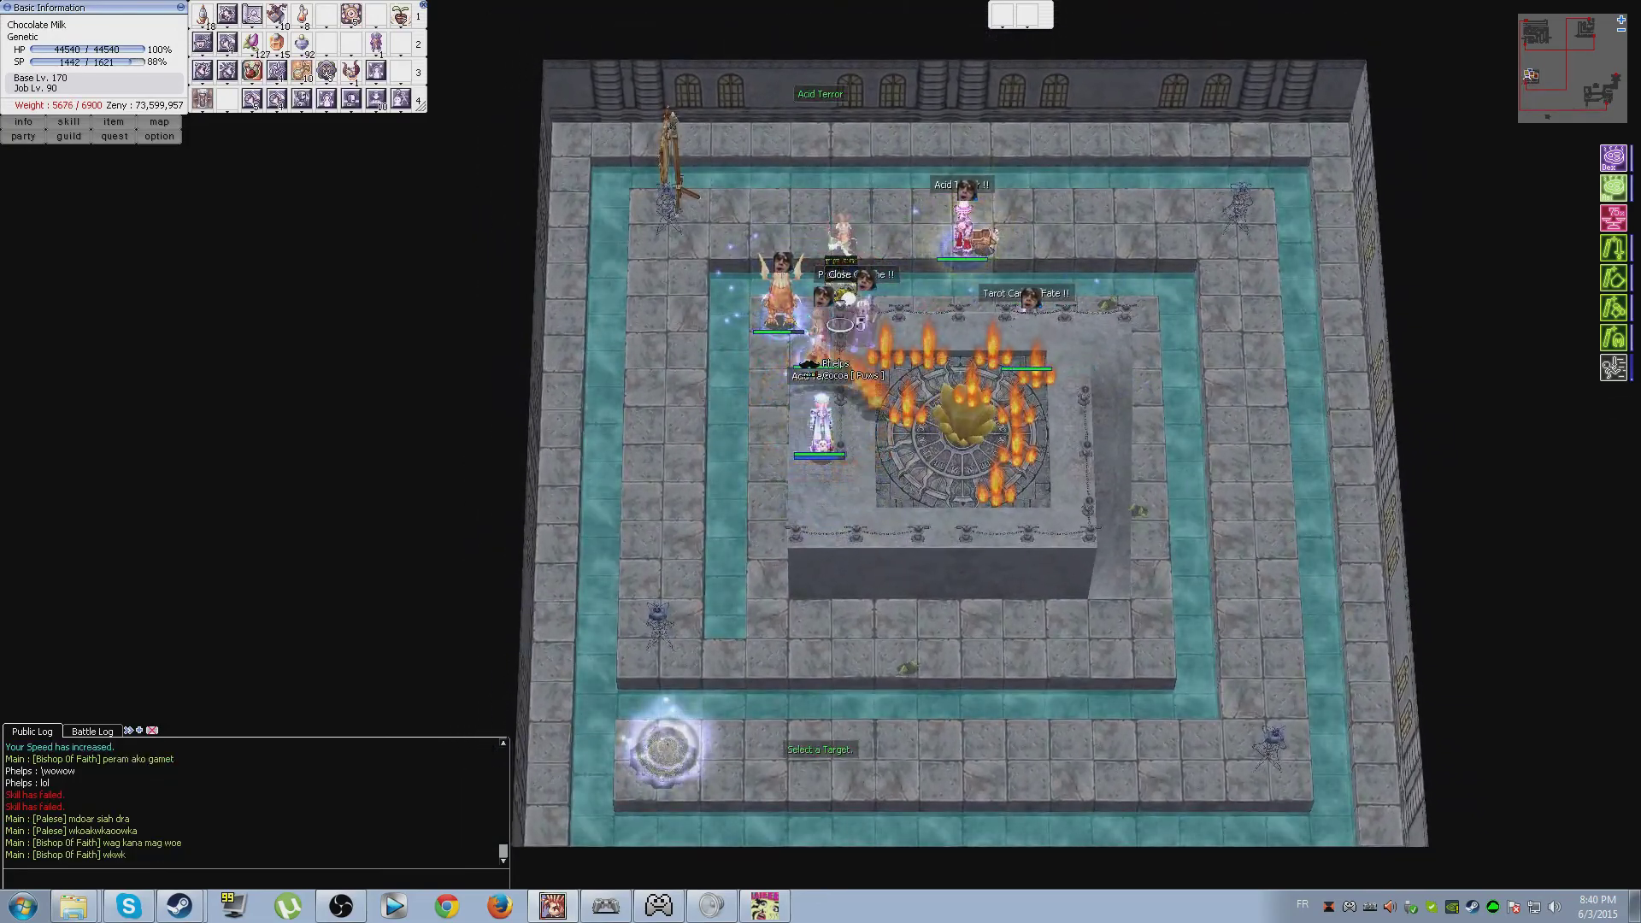
pyautogui.click(743, 326)
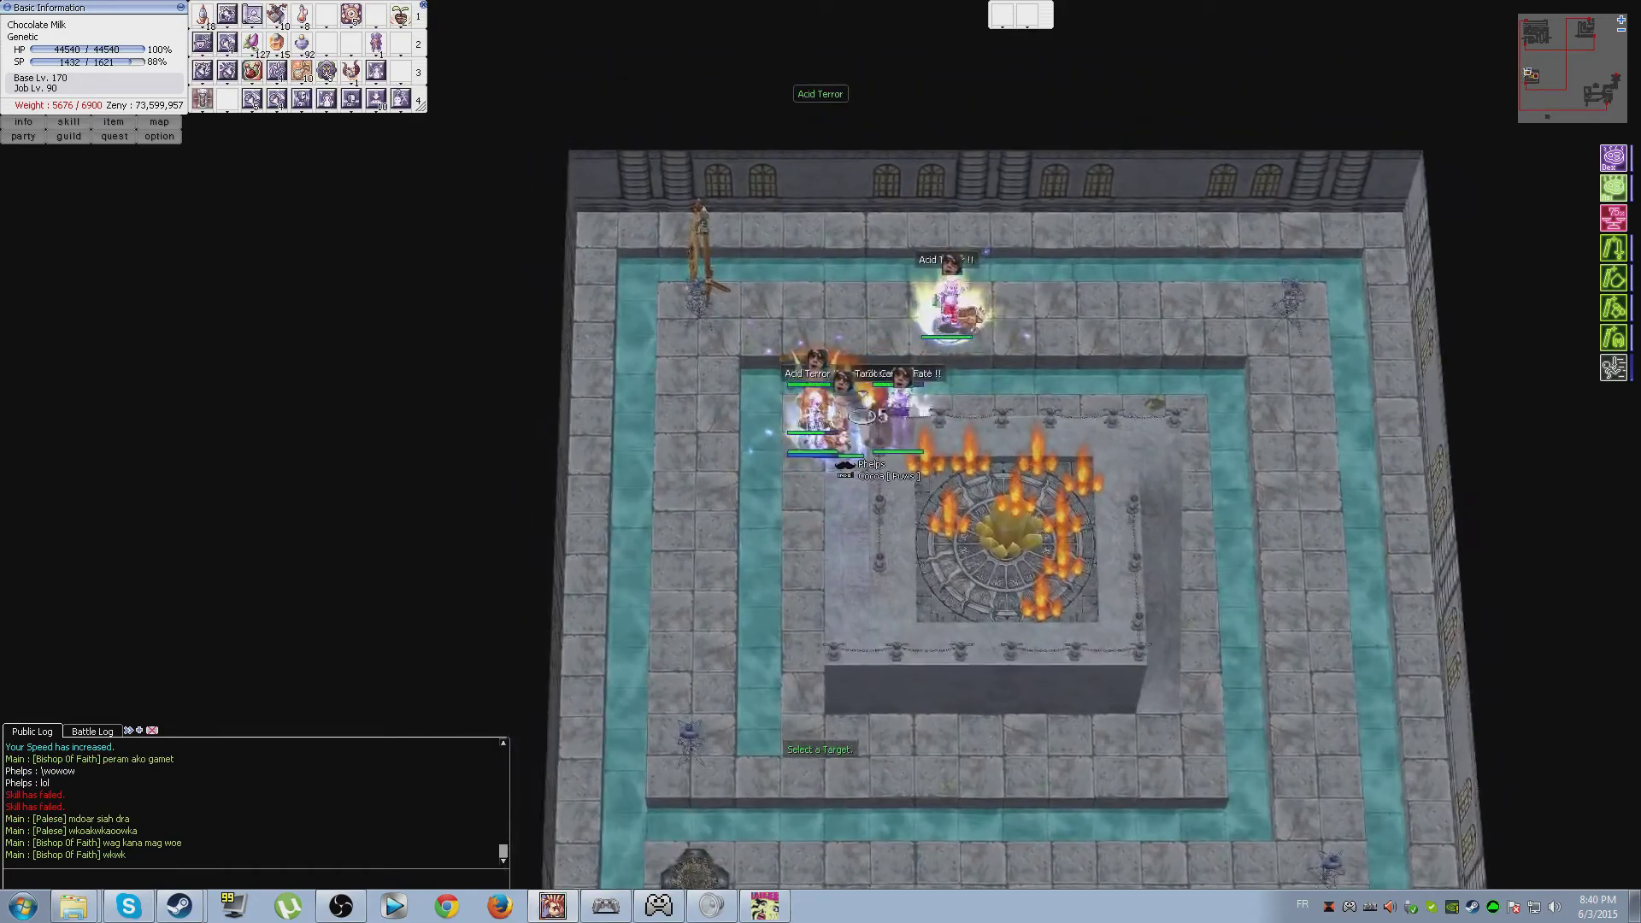
pyautogui.press('F2')
pyautogui.click(895, 426)
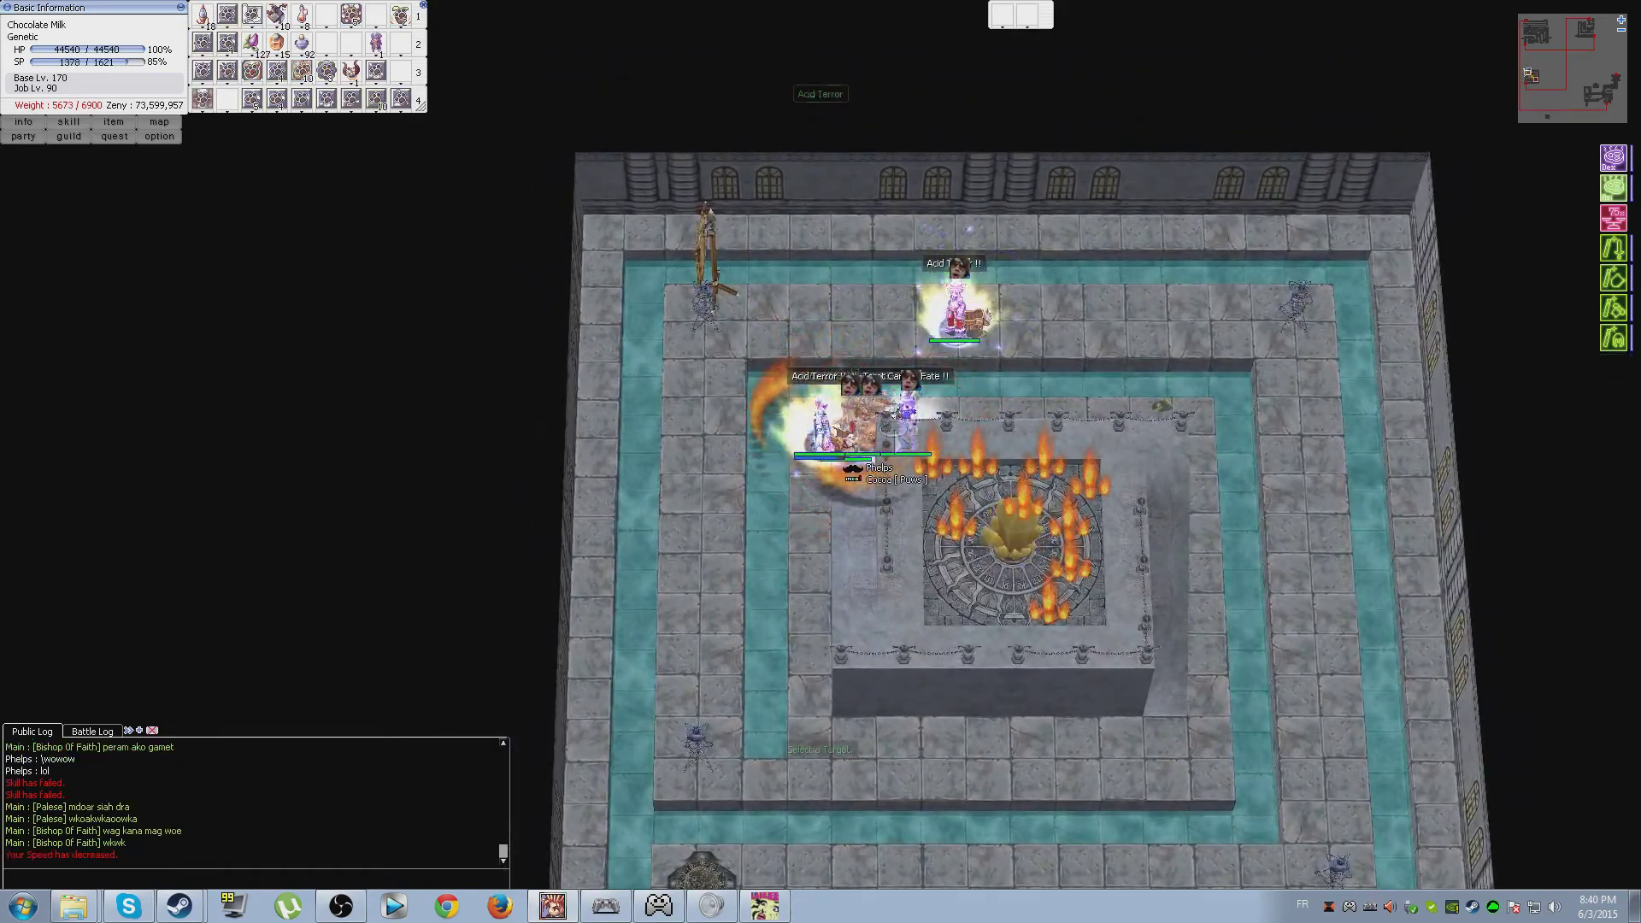
# - Walk south away from the emperium and drink a Speed Potion
pyautogui.click(916, 552)
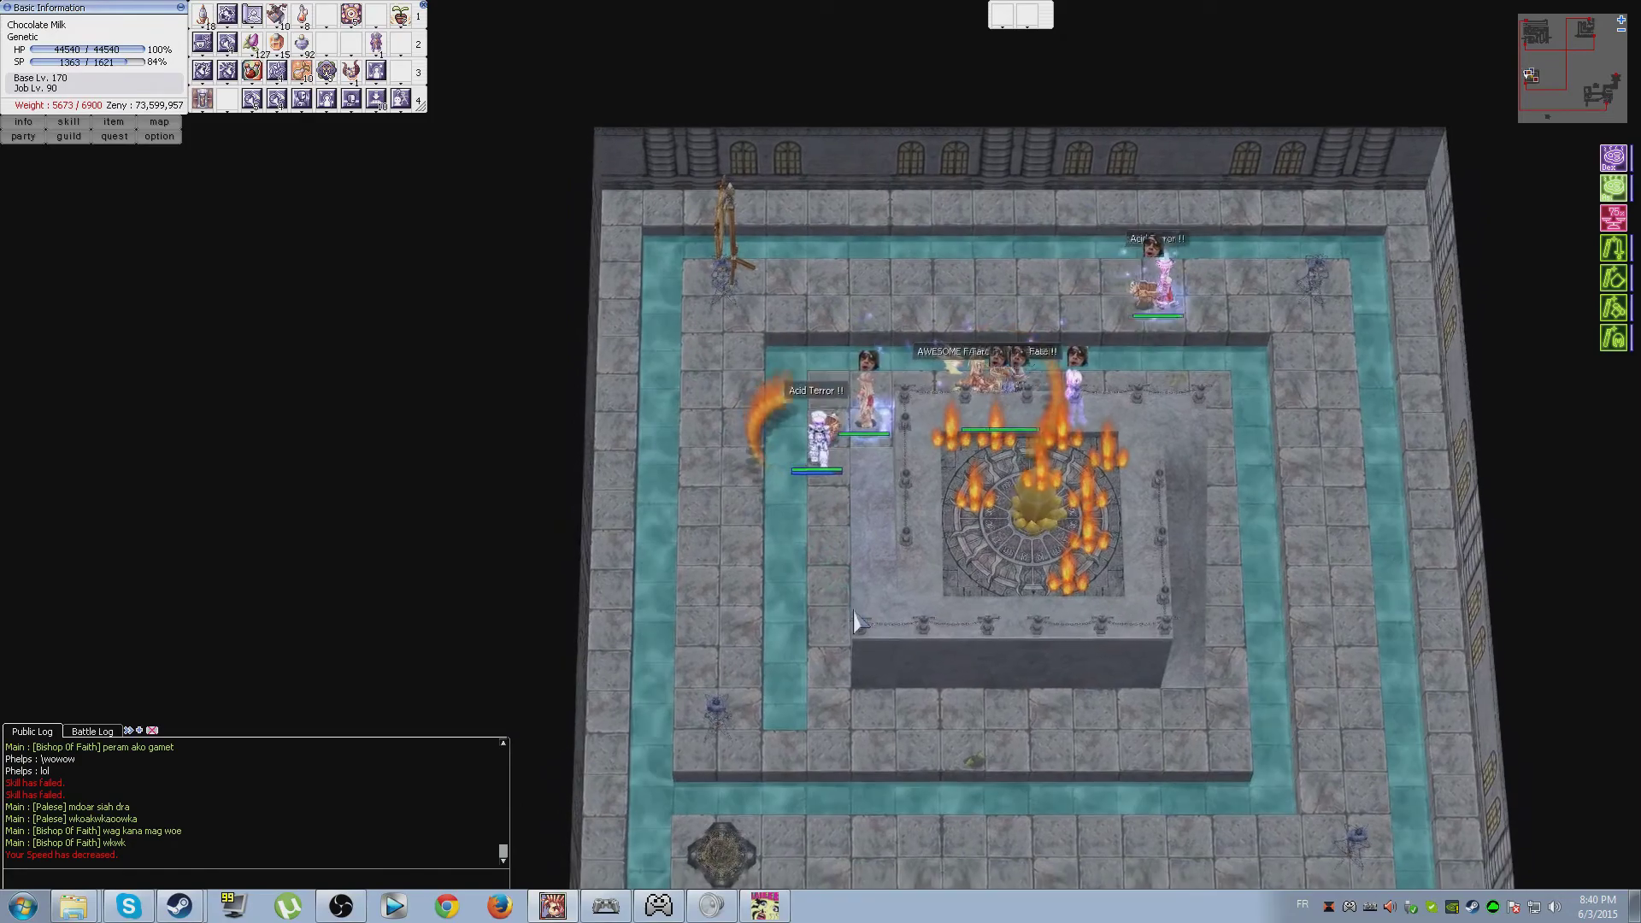
pyautogui.click(752, 584)
pyautogui.press('F1')
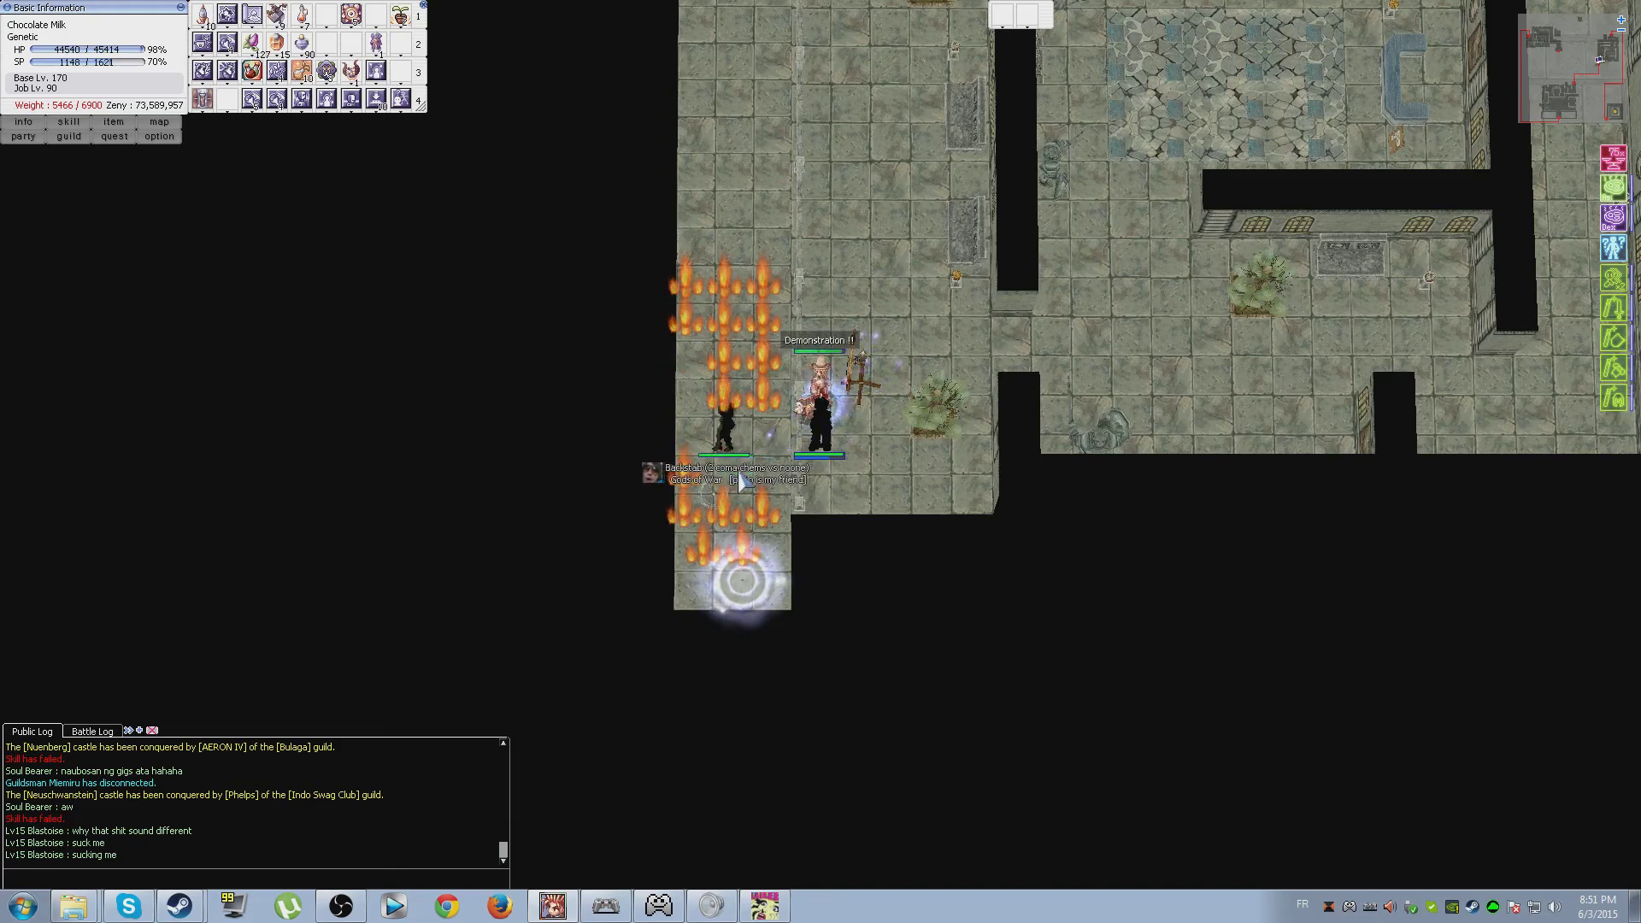
# - Throw Acid Demonstration, chase the invader up the corridor, and cast Acid Terror
pyautogui.press('F2')
pyautogui.click(710, 440)
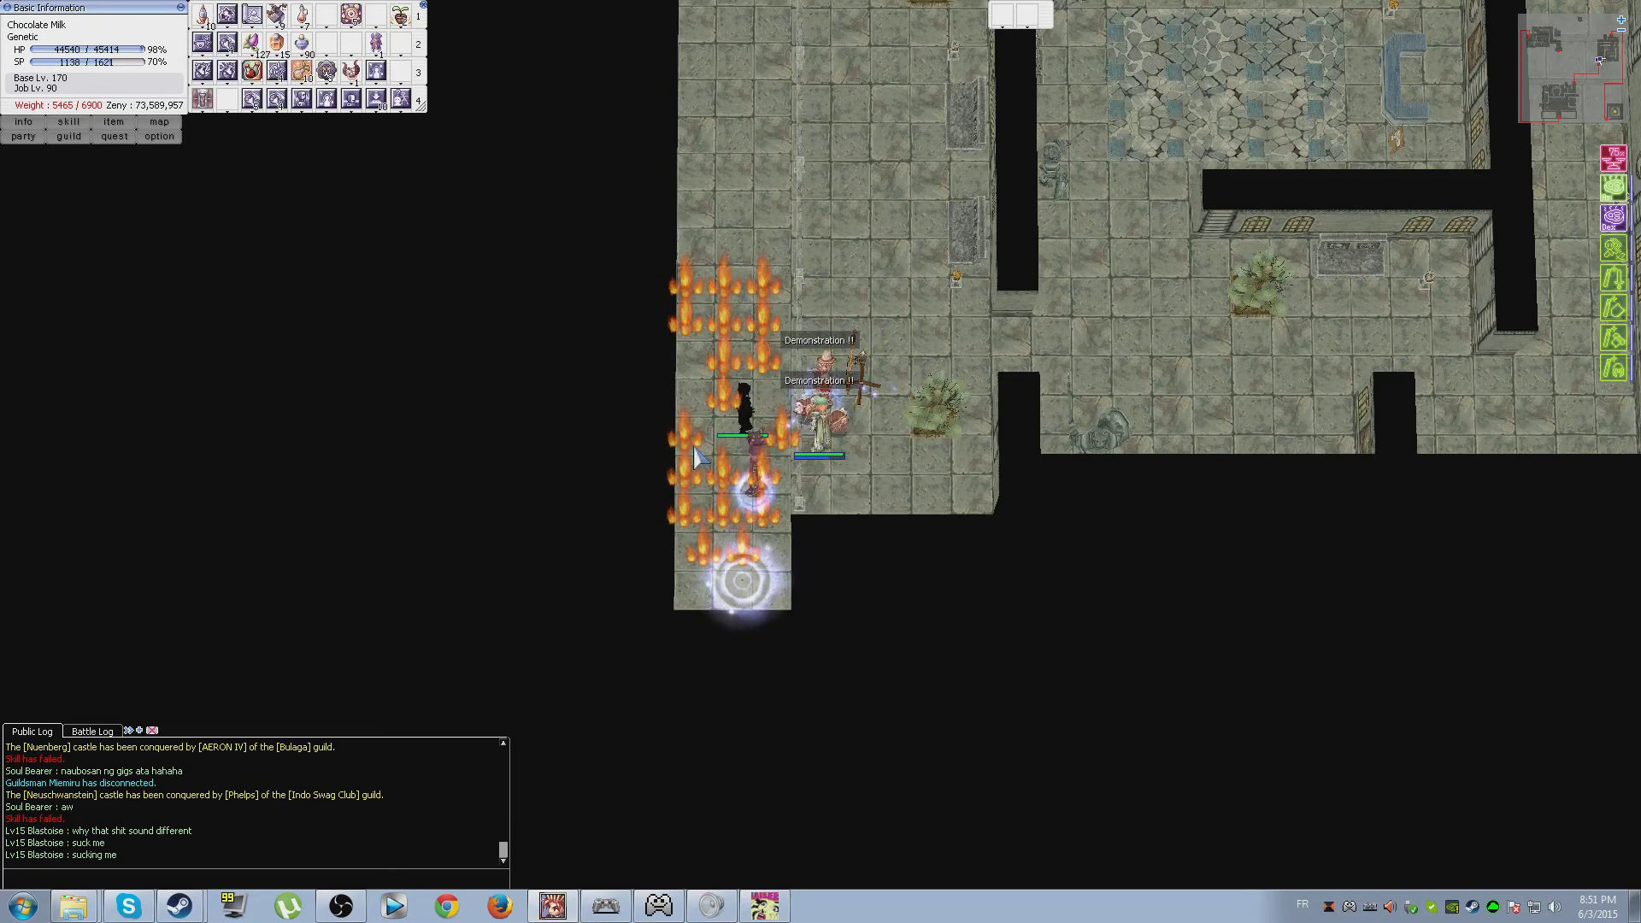
pyautogui.click(865, 243)
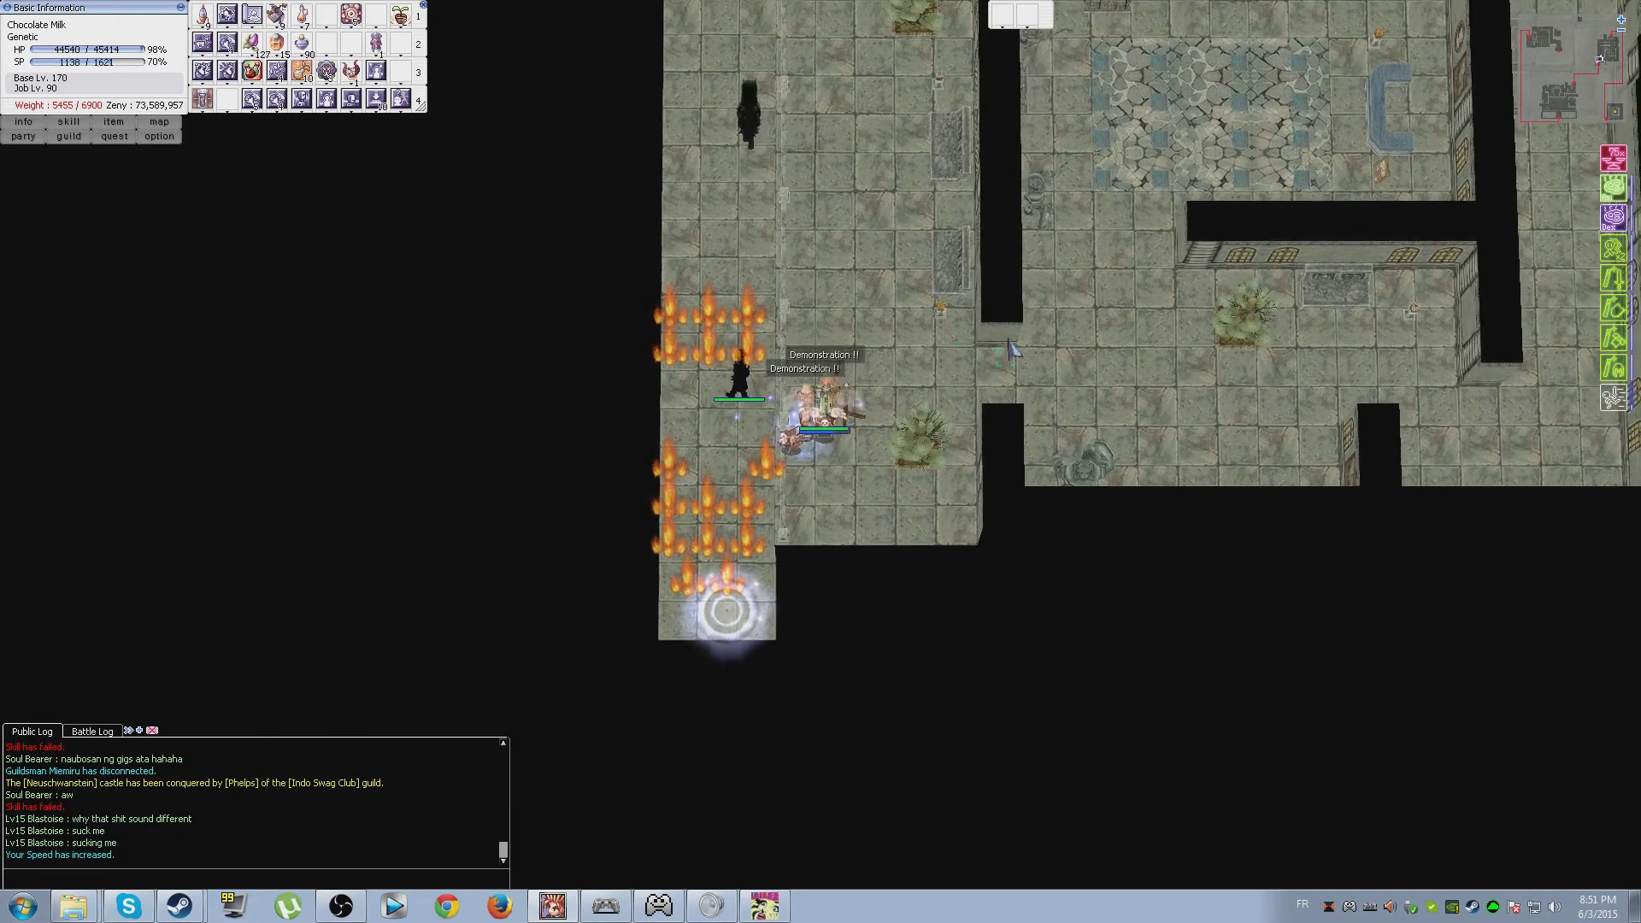
pyautogui.click(981, 253)
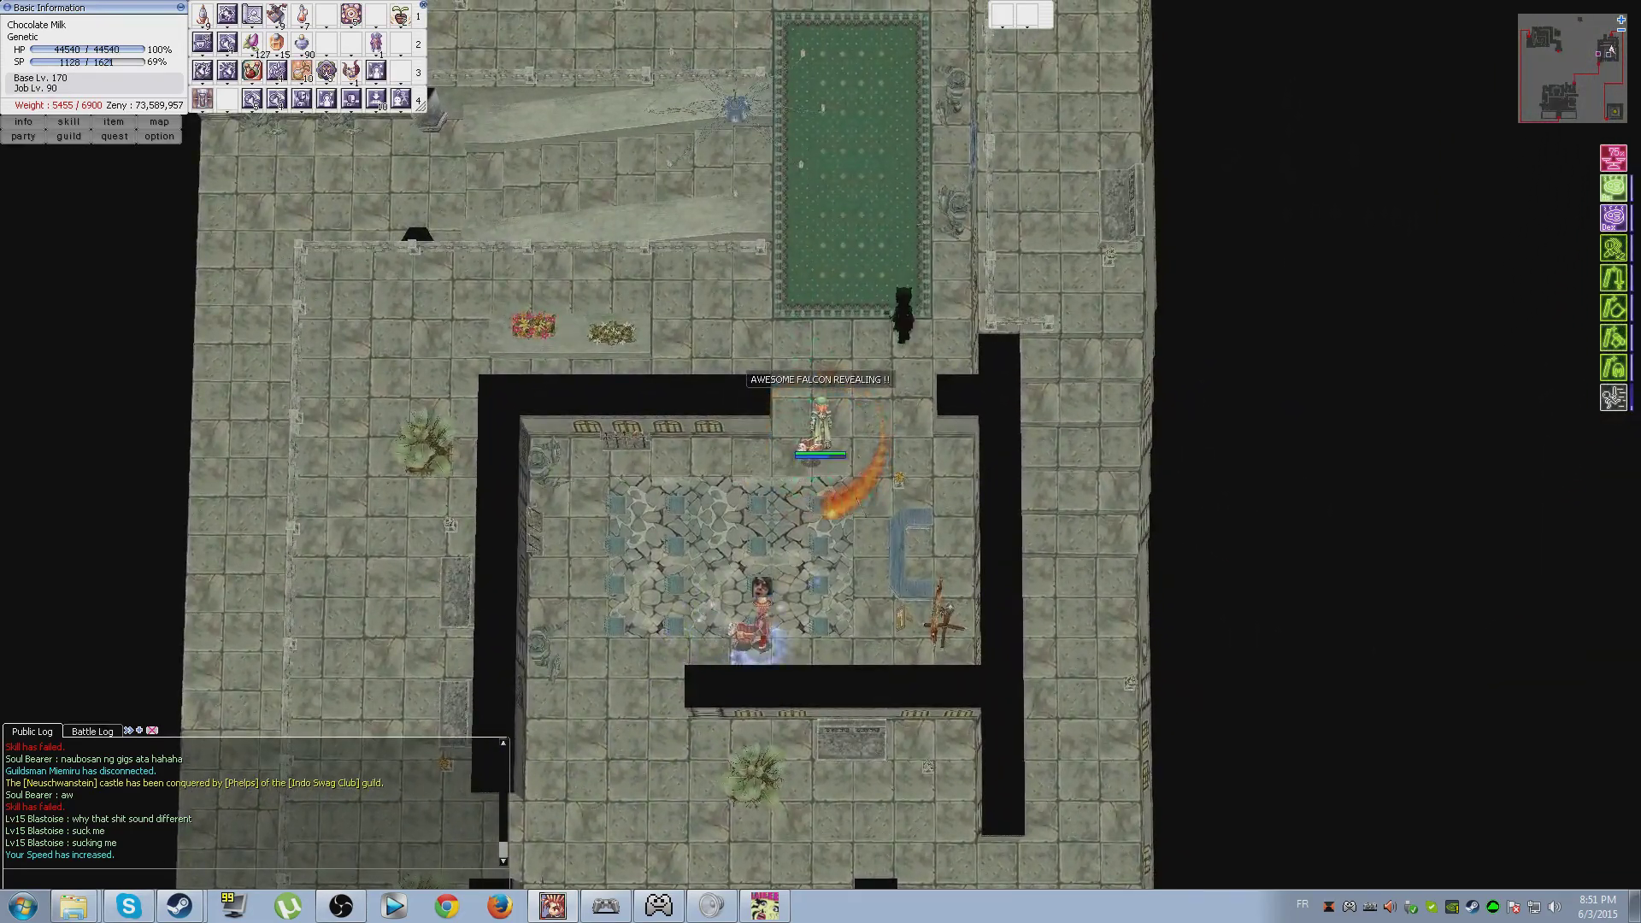
pyautogui.press('F1')
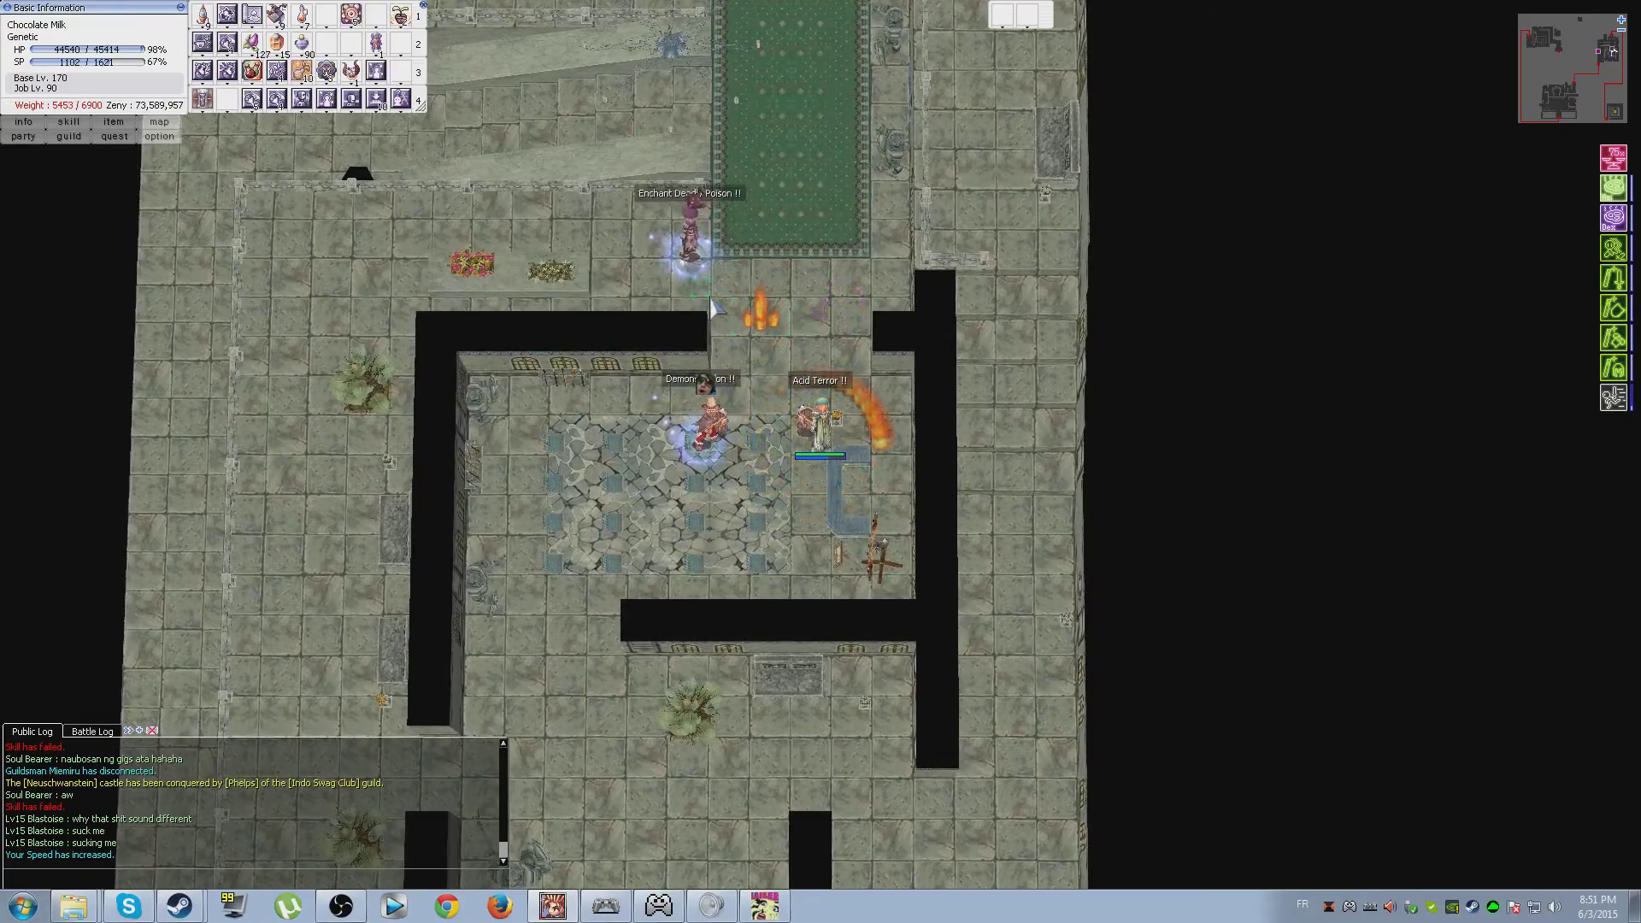
# - Cross the walled room, hitting the invader with Acid Terror and Acid Demonstration
pyautogui.click(712, 308)
pyautogui.click(714, 688)
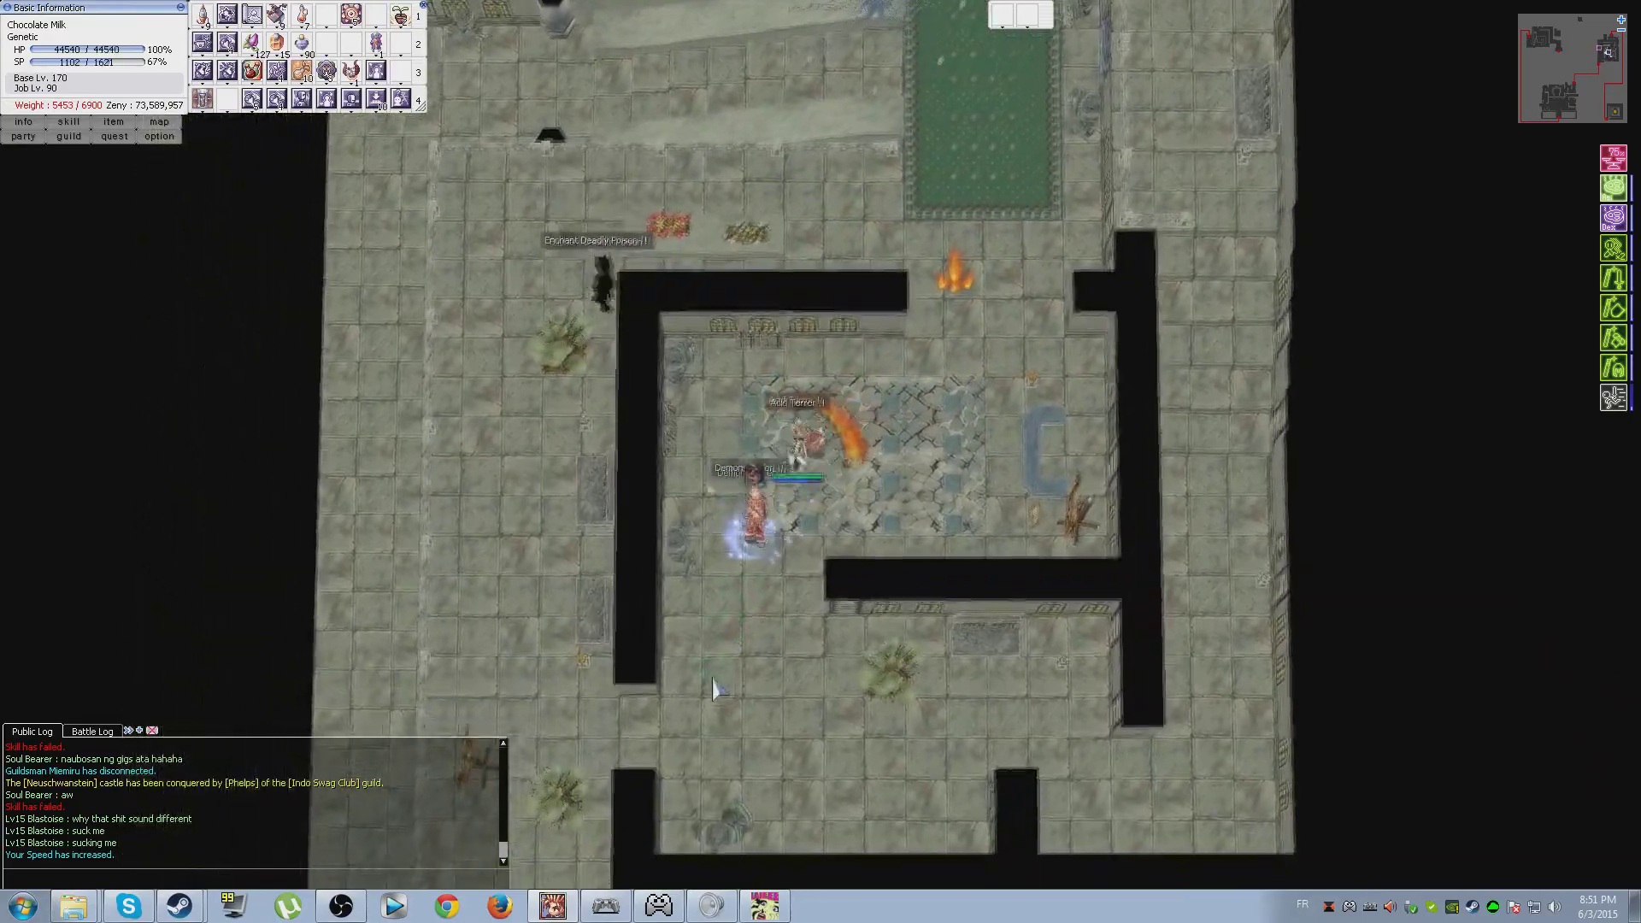
pyautogui.press('F2')
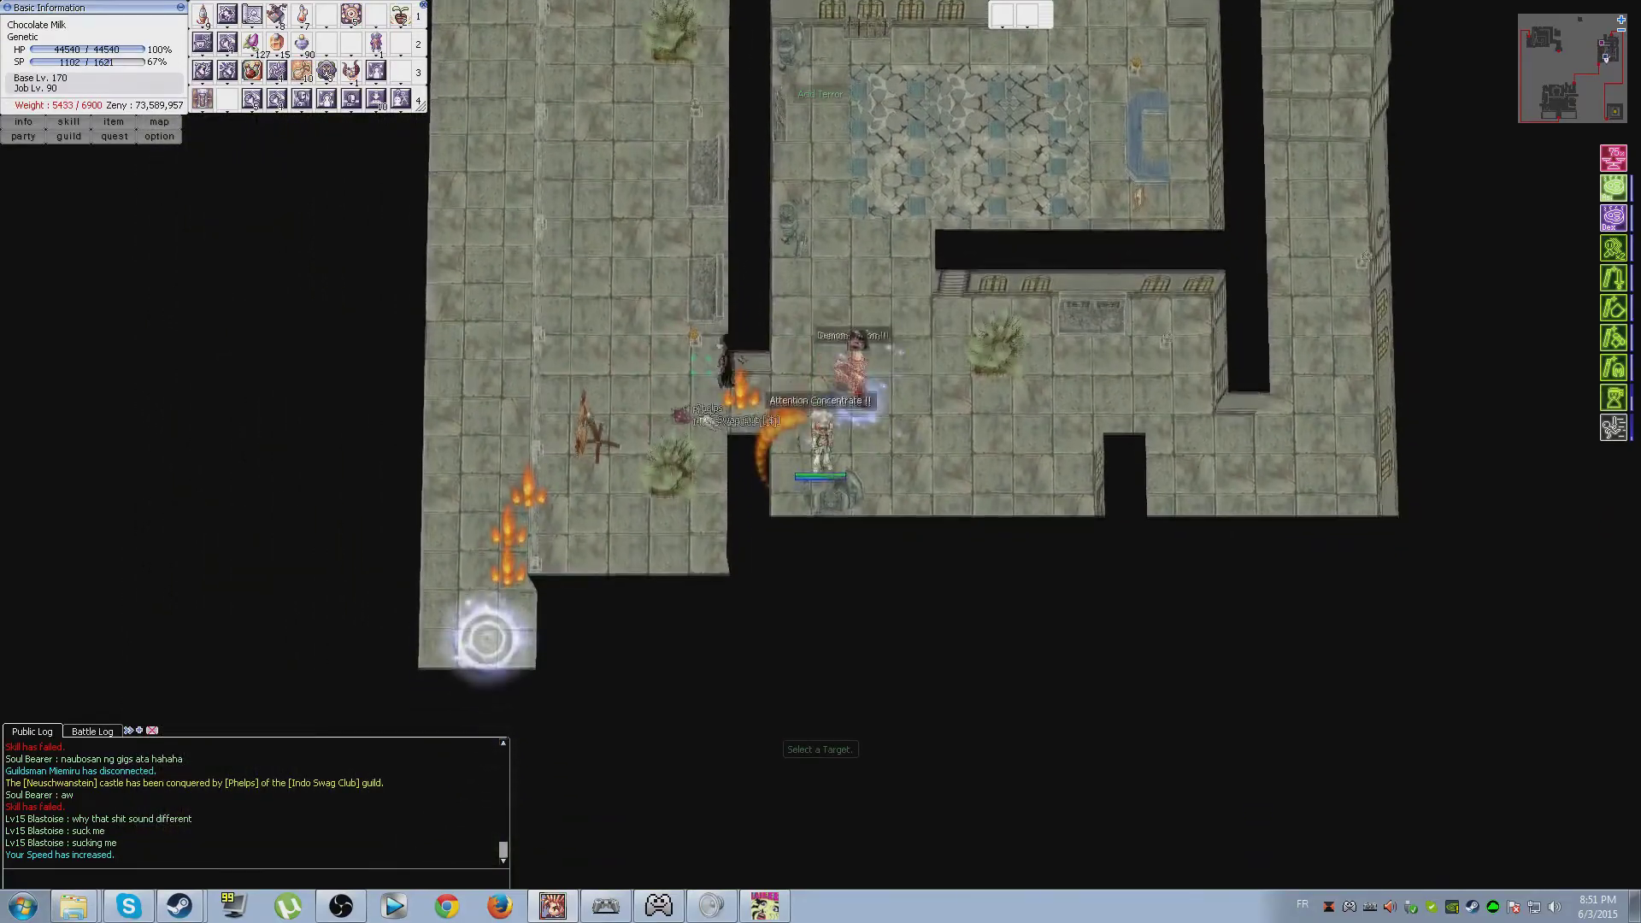
pyautogui.click(733, 371)
pyautogui.press('F3')
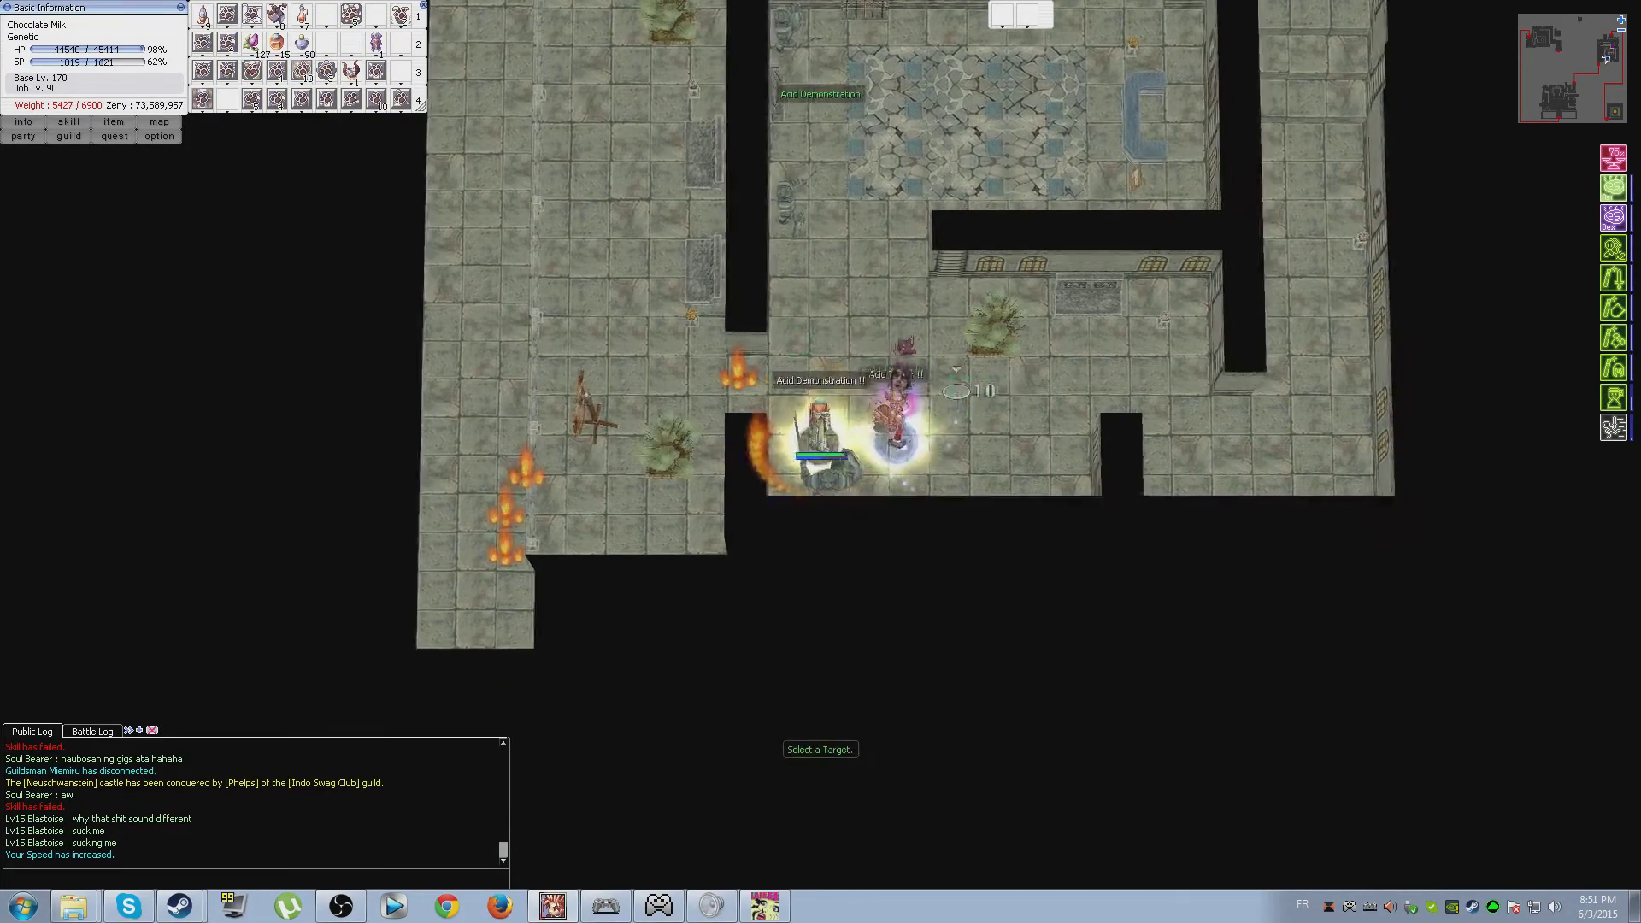
pyautogui.click(913, 429)
# - Reposition right and left in the fight and ready a targeted skill
pyautogui.click(1010, 460)
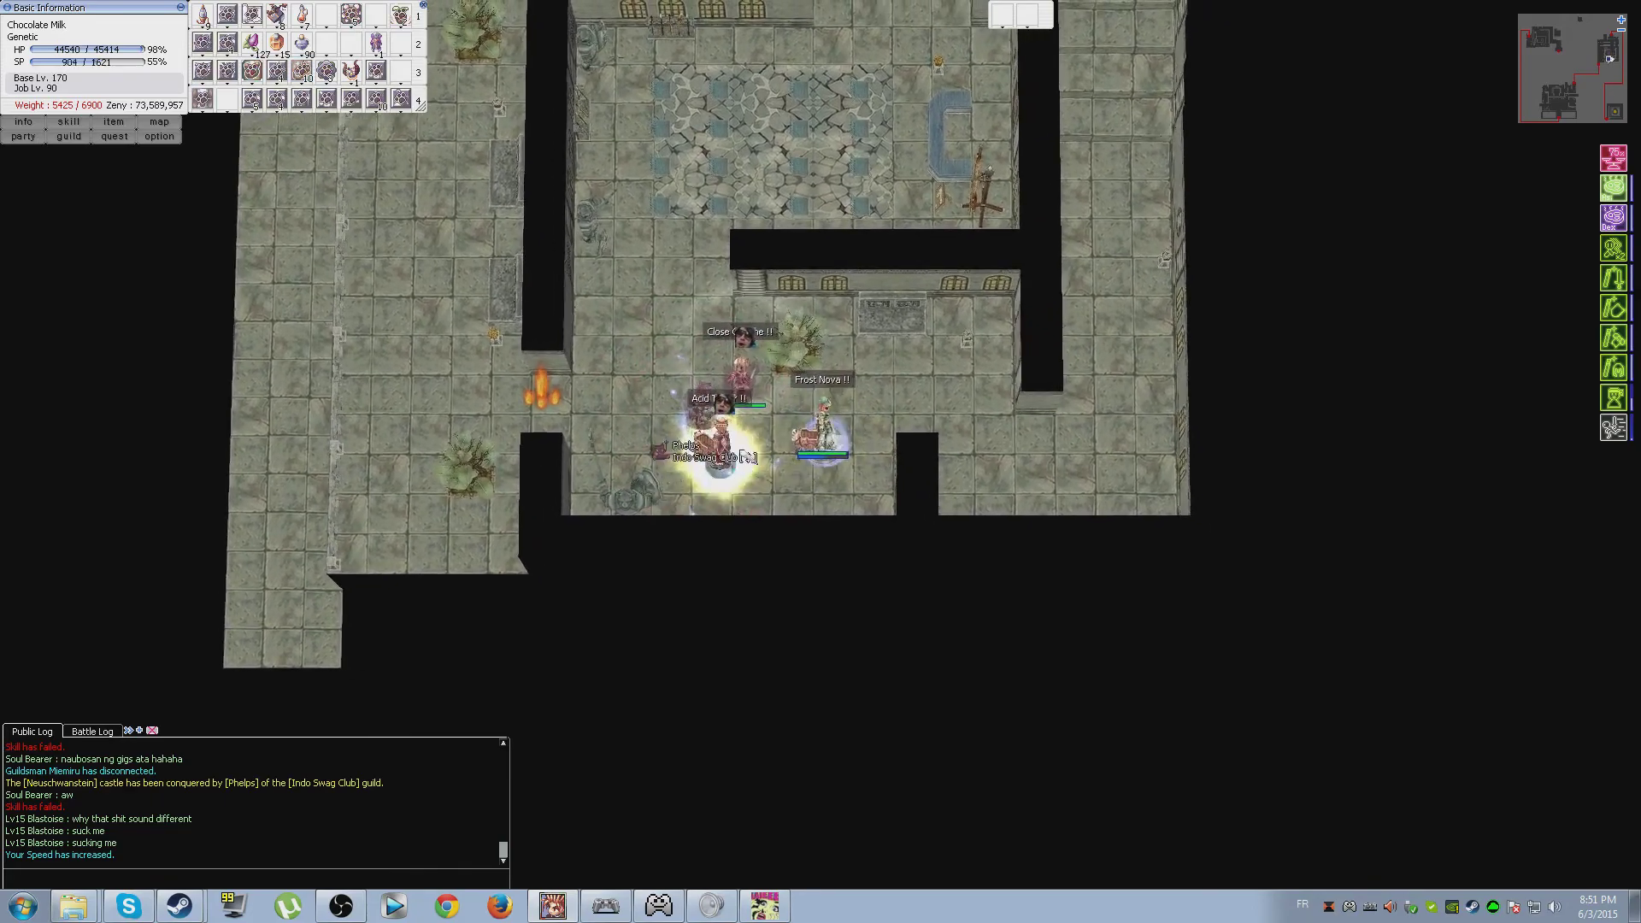
pyautogui.click(702, 460)
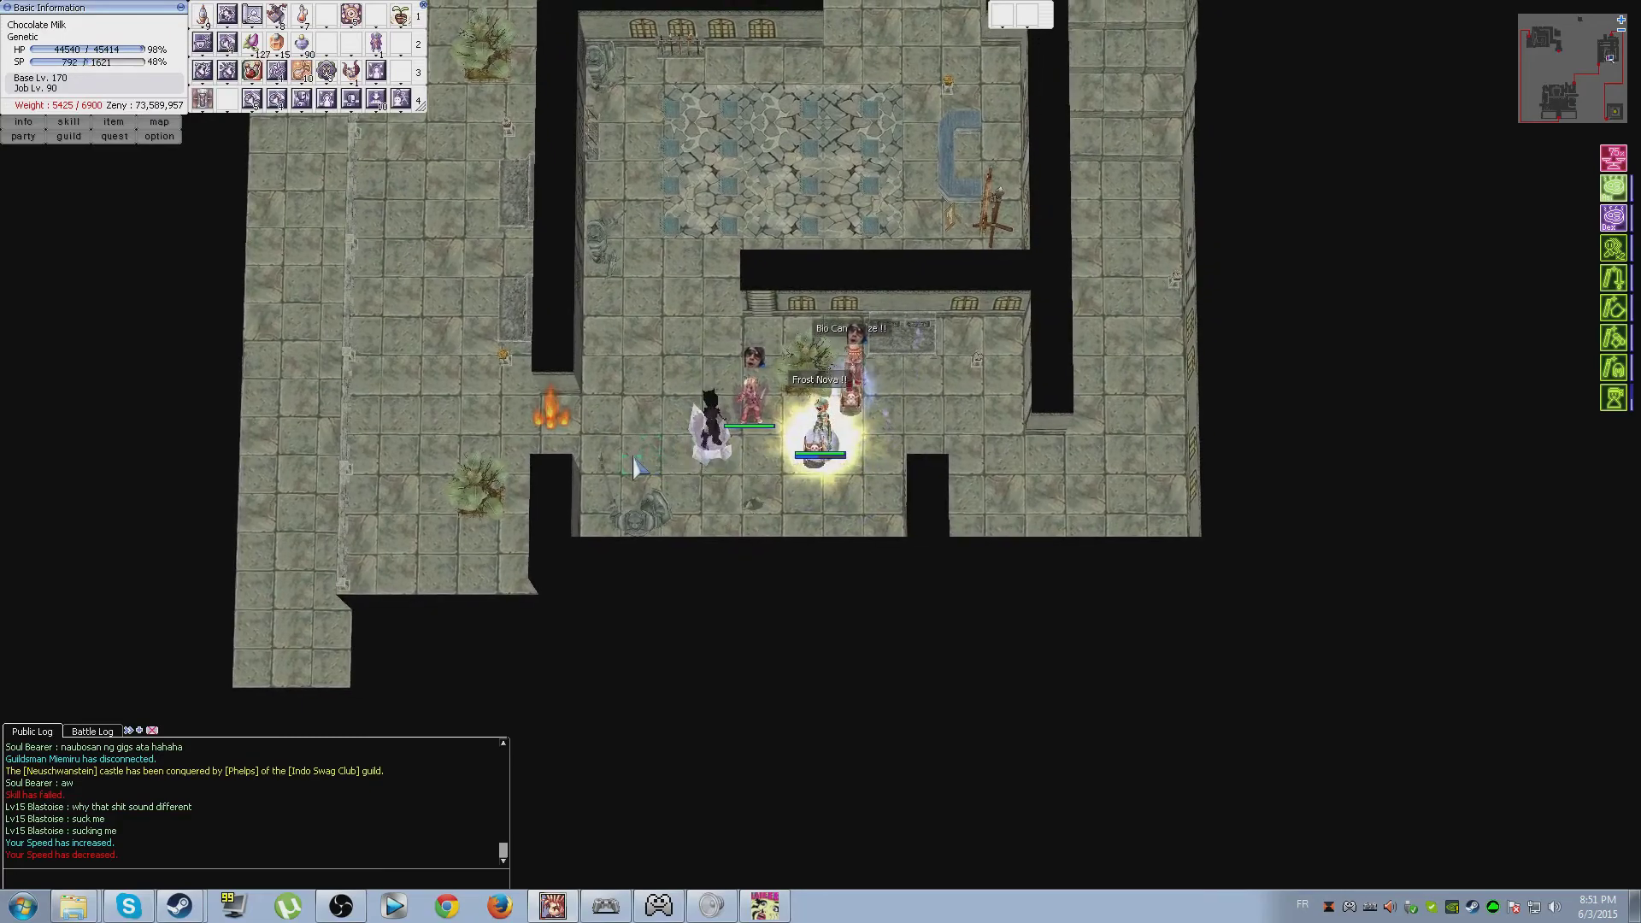
pyautogui.press('F1')
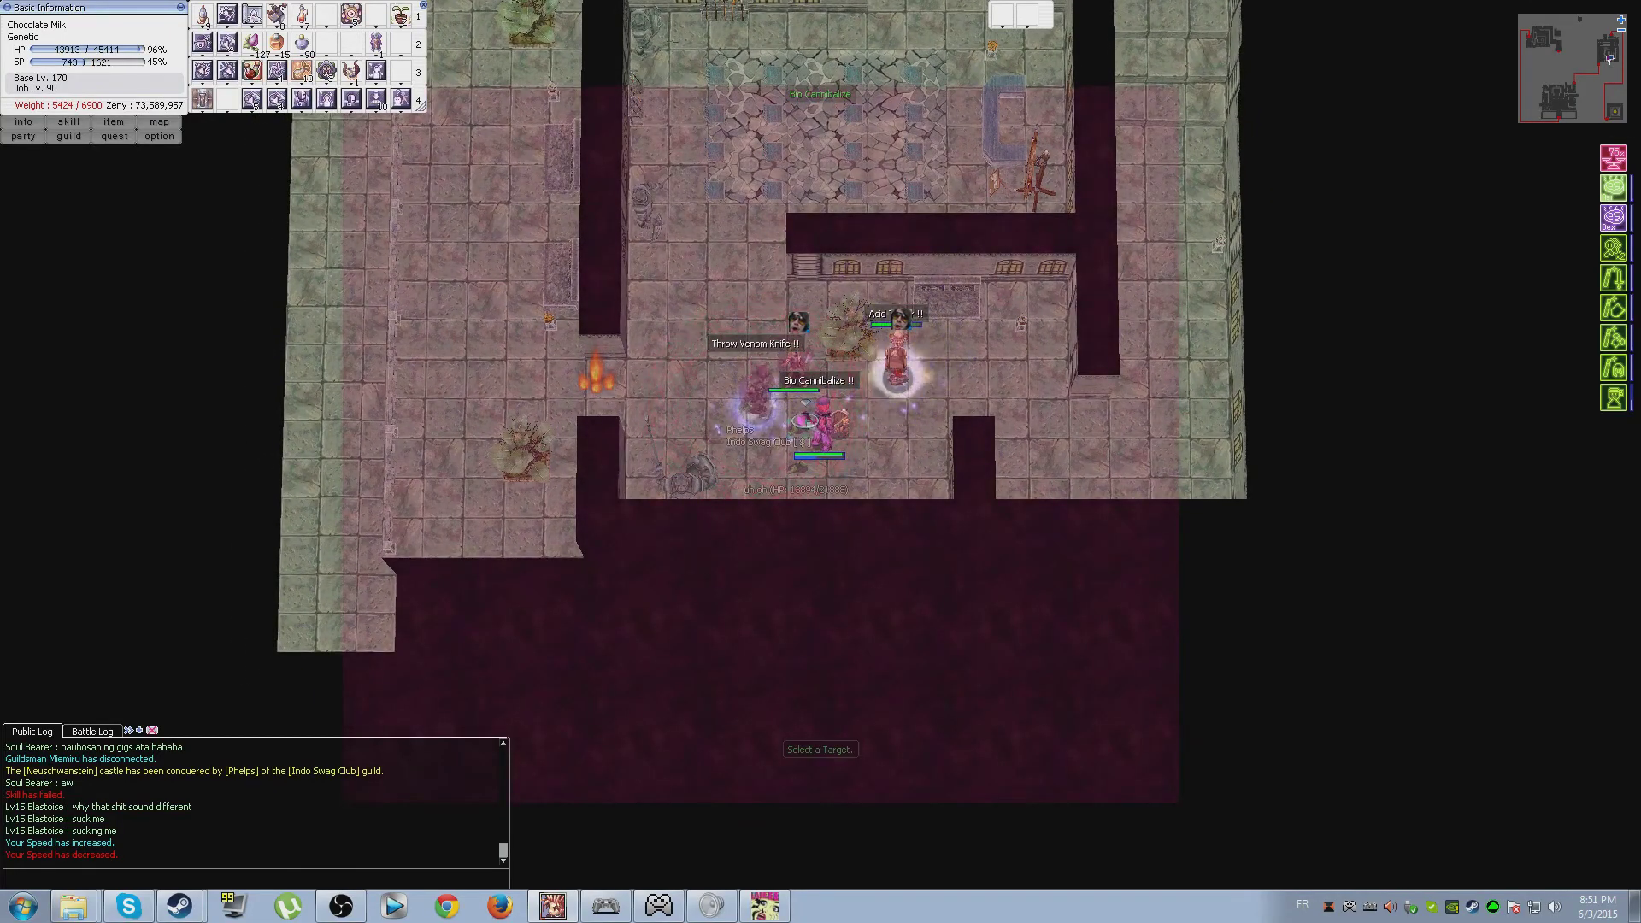
# - Fire readied skills repeatedly at the invader at the corridor junction
pyautogui.press('F1')
pyautogui.click(744, 426)
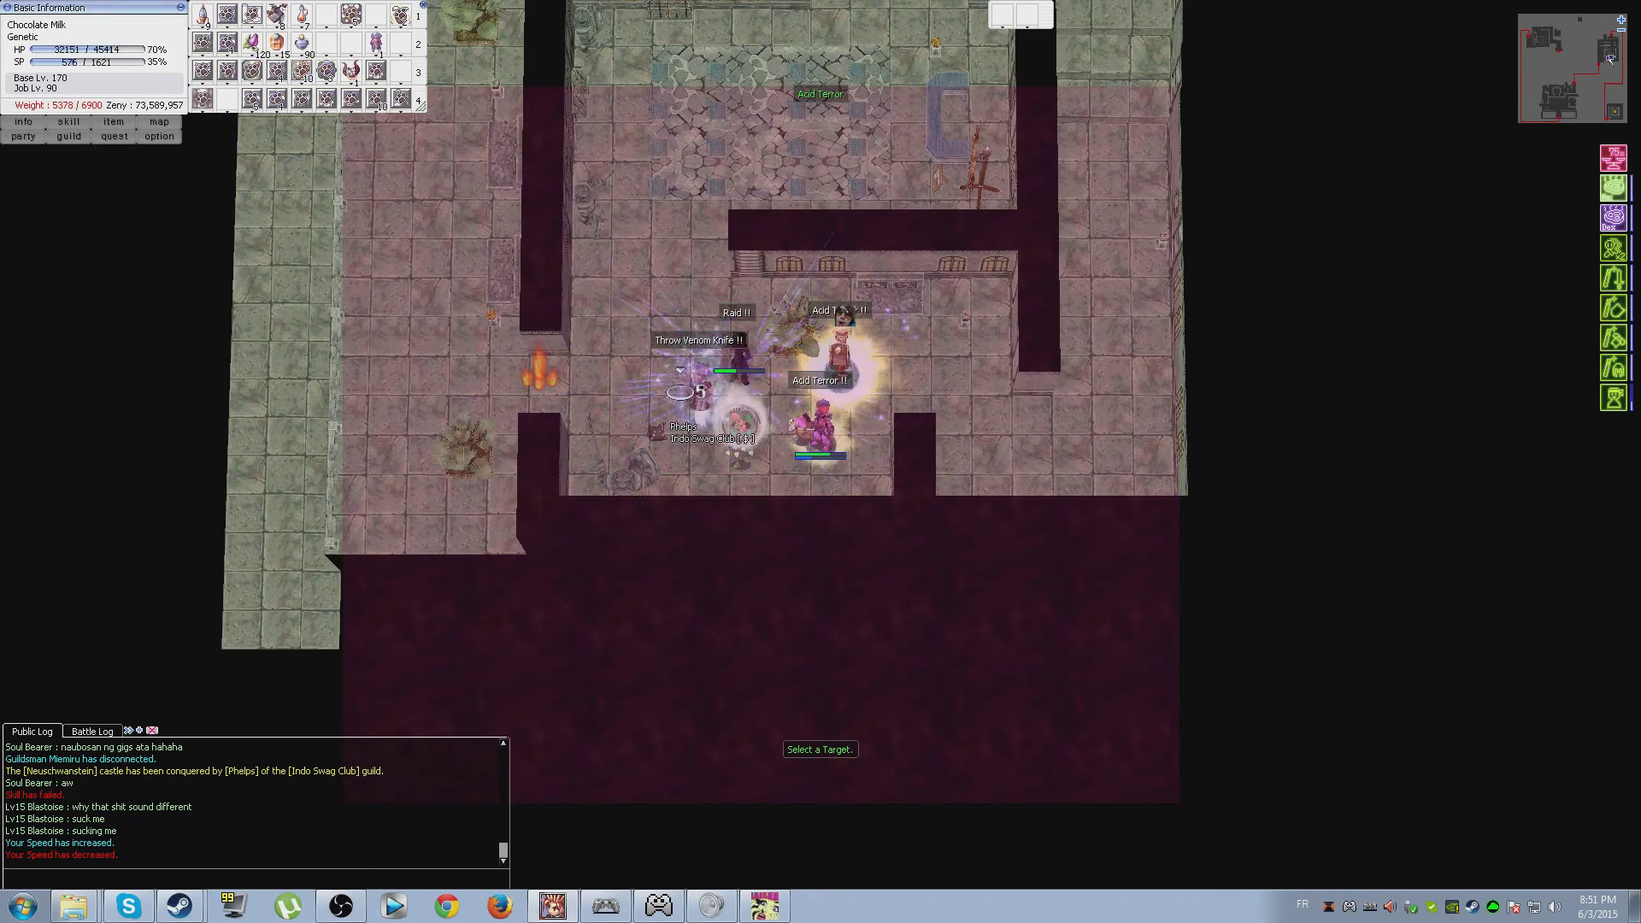
pyautogui.click(678, 370)
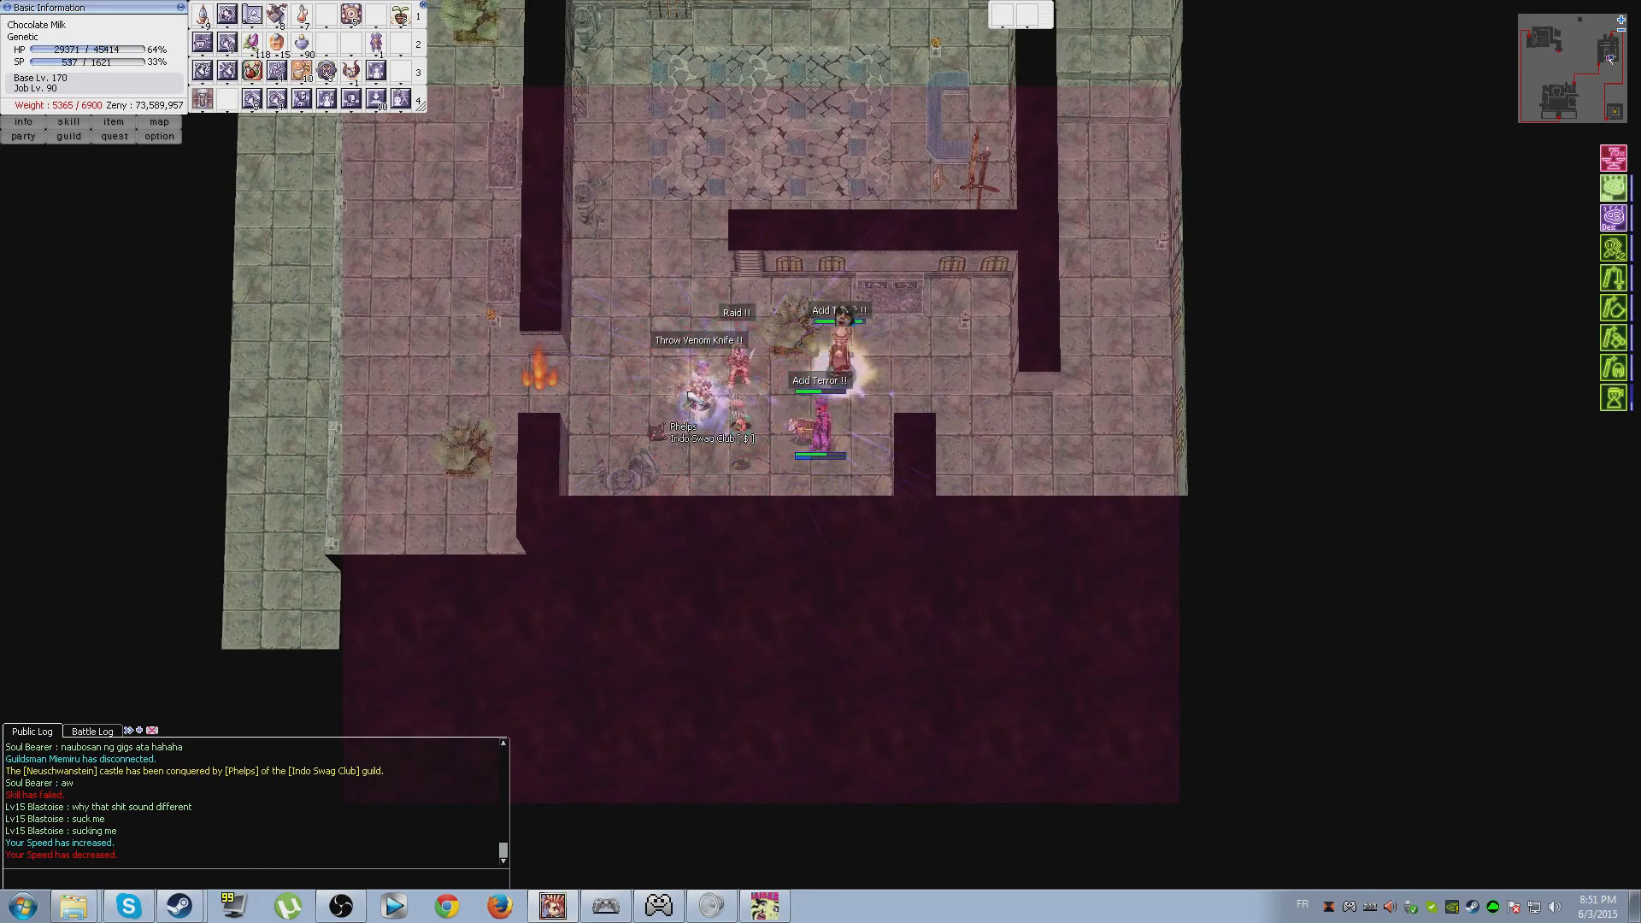
pyautogui.click(697, 399)
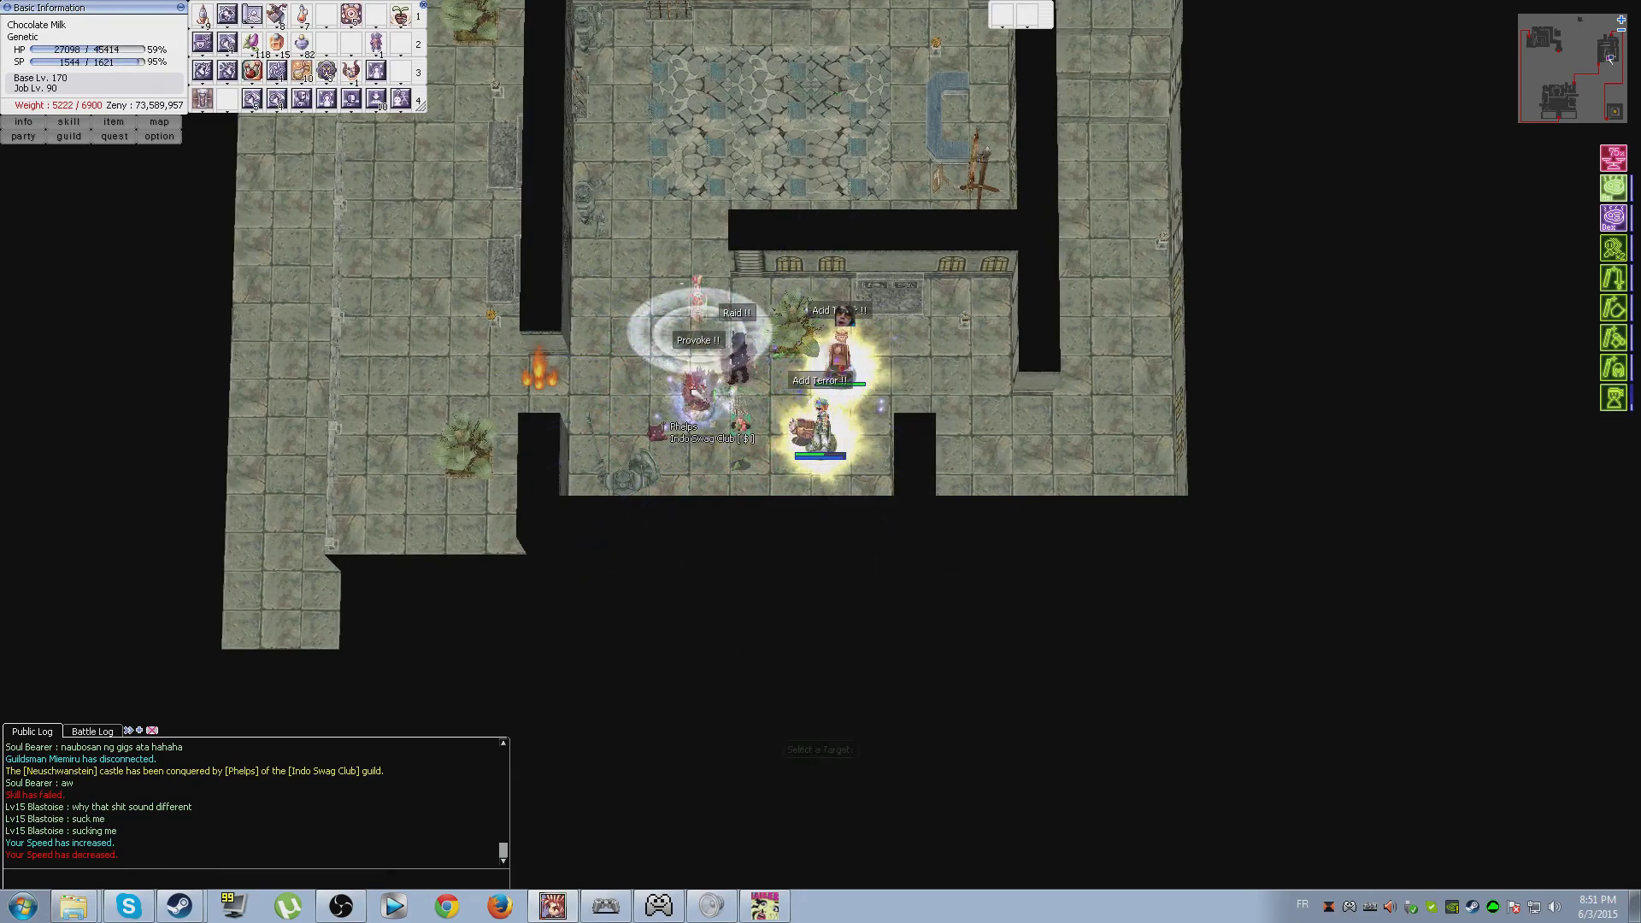
# - Hit the invader with repeated Acid Demonstration casts, then walk left along the corridor
pyautogui.click(713, 400)
pyautogui.press('F2')
pyautogui.click(718, 398)
pyautogui.press('F2')
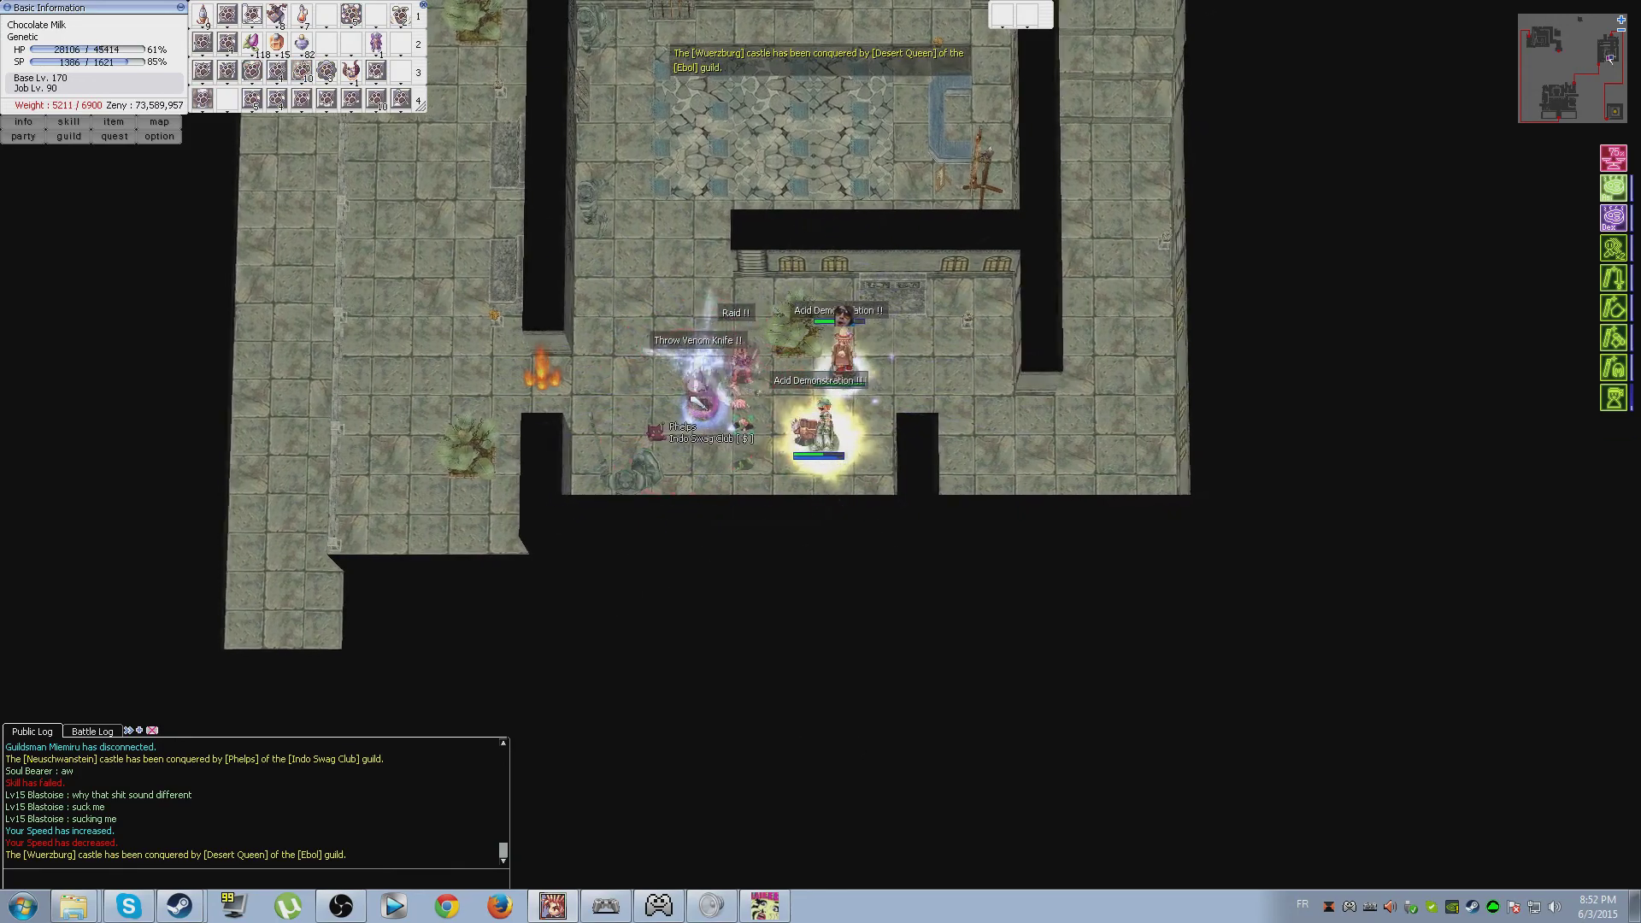
pyautogui.press('F2')
pyautogui.click(714, 401)
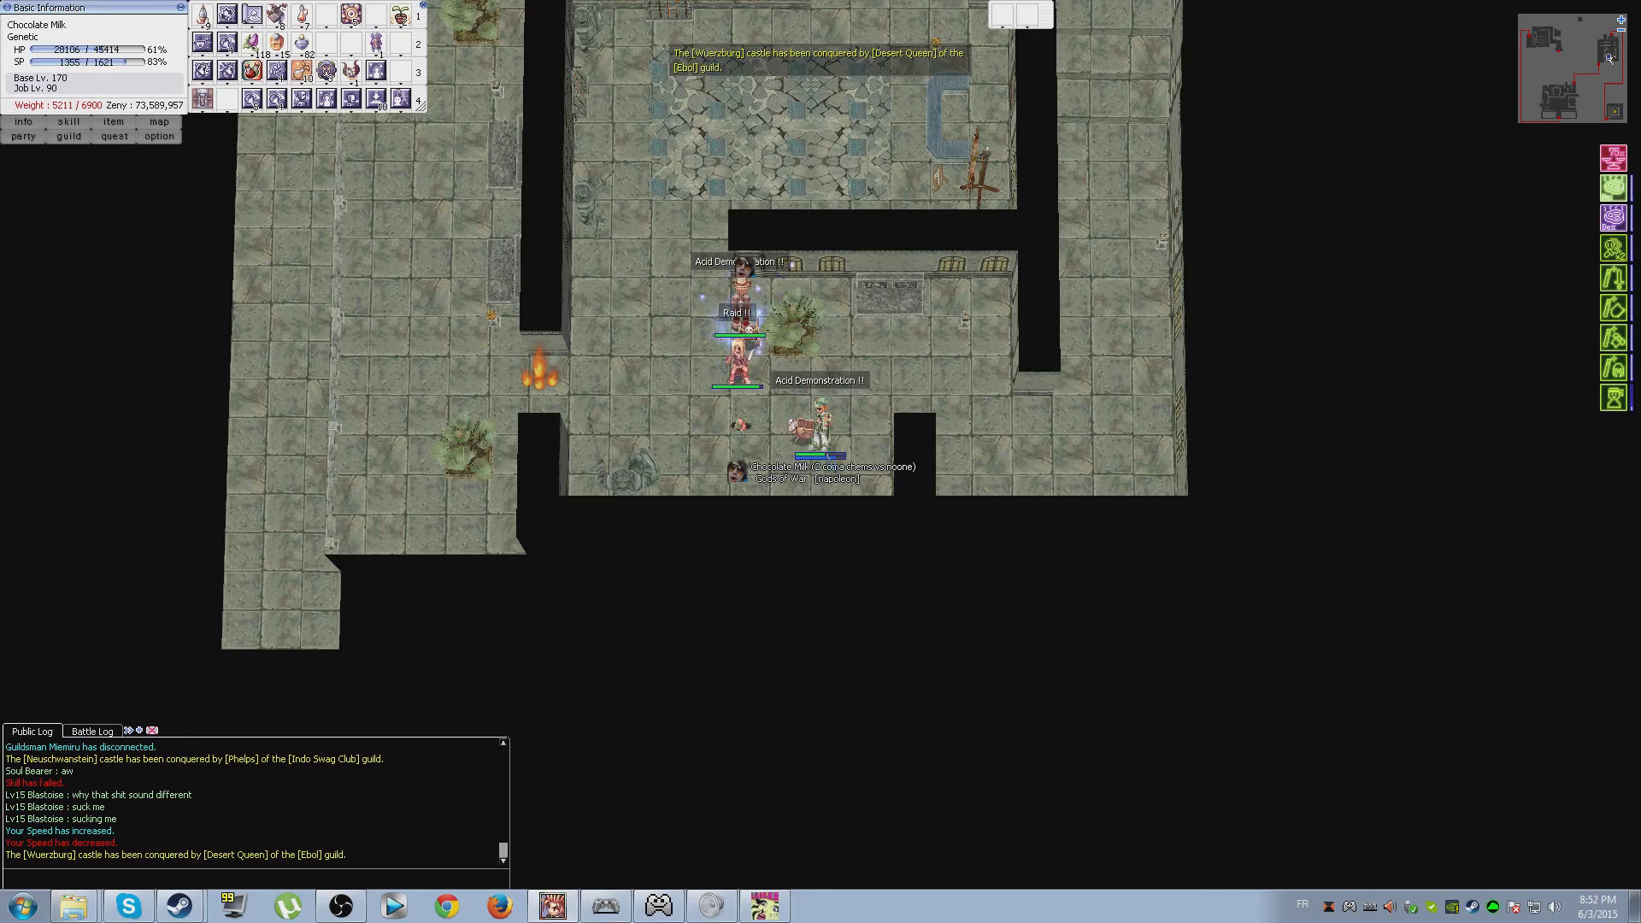
pyautogui.click(629, 417)
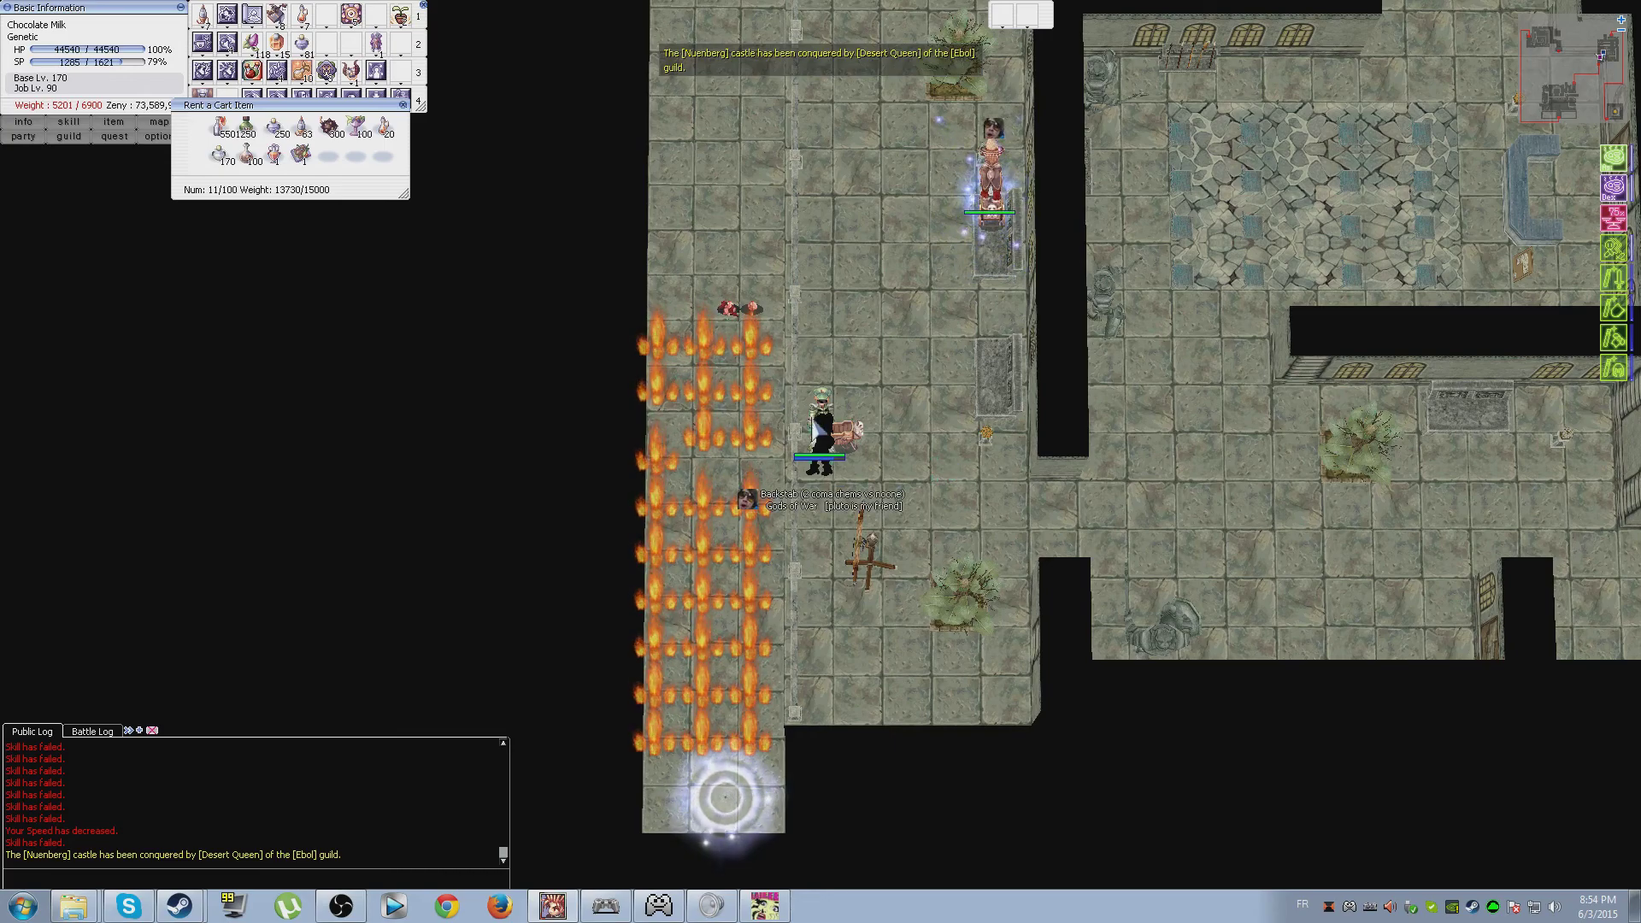
# - Cast Full Chemical Protection, heal with Potion Pitcher, and check the inventory
pyautogui.press('F1')
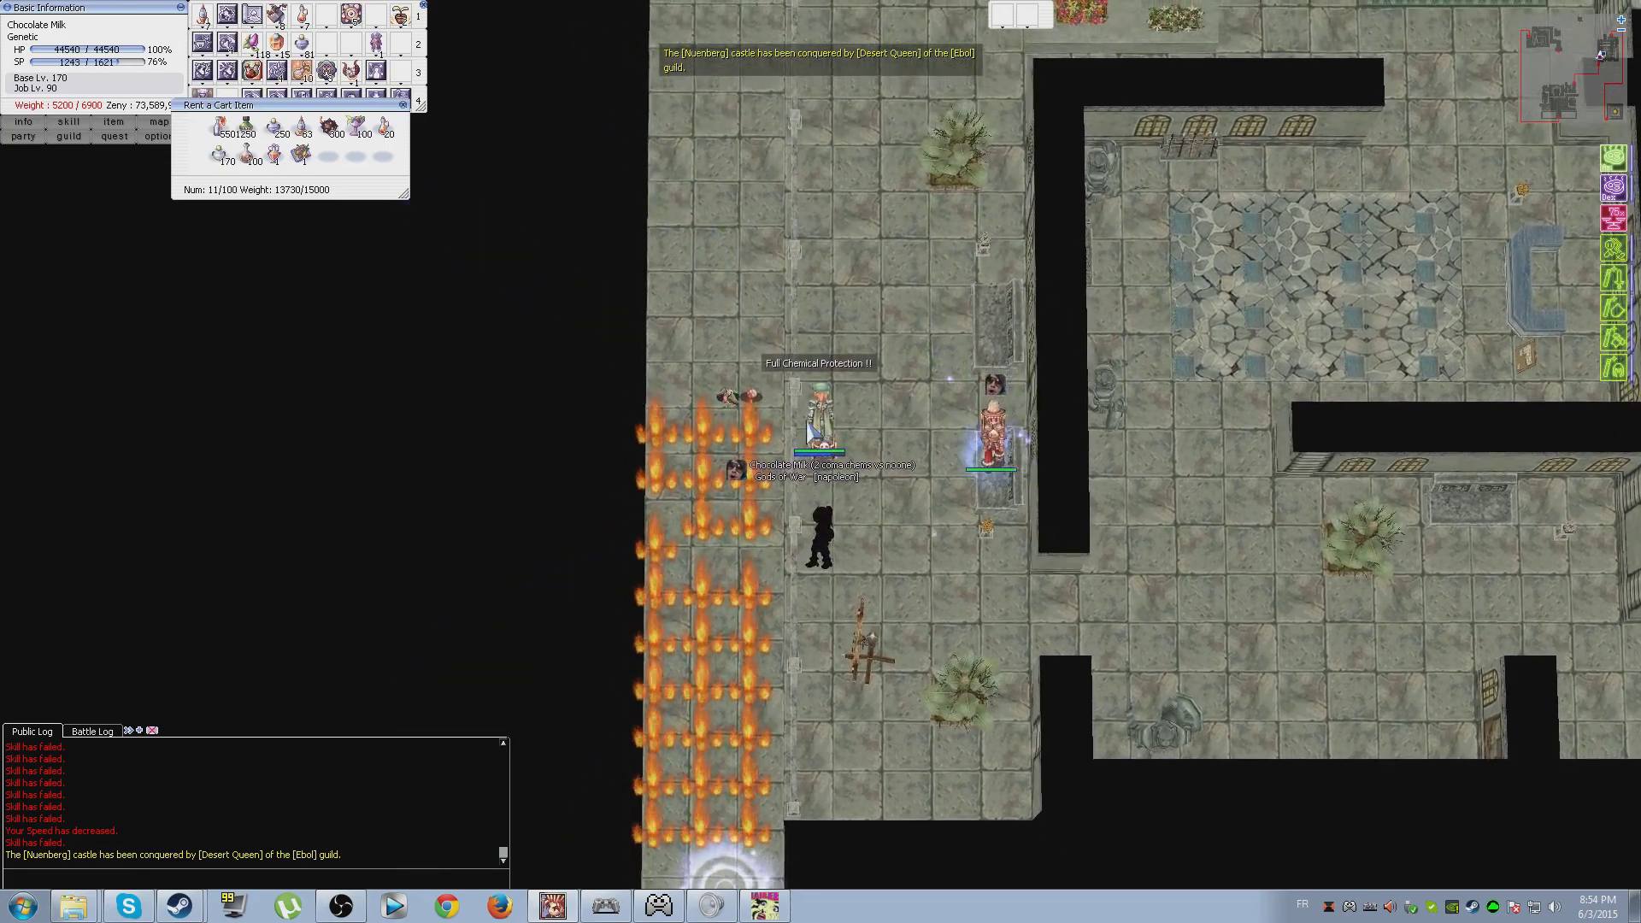
pyautogui.click(872, 538)
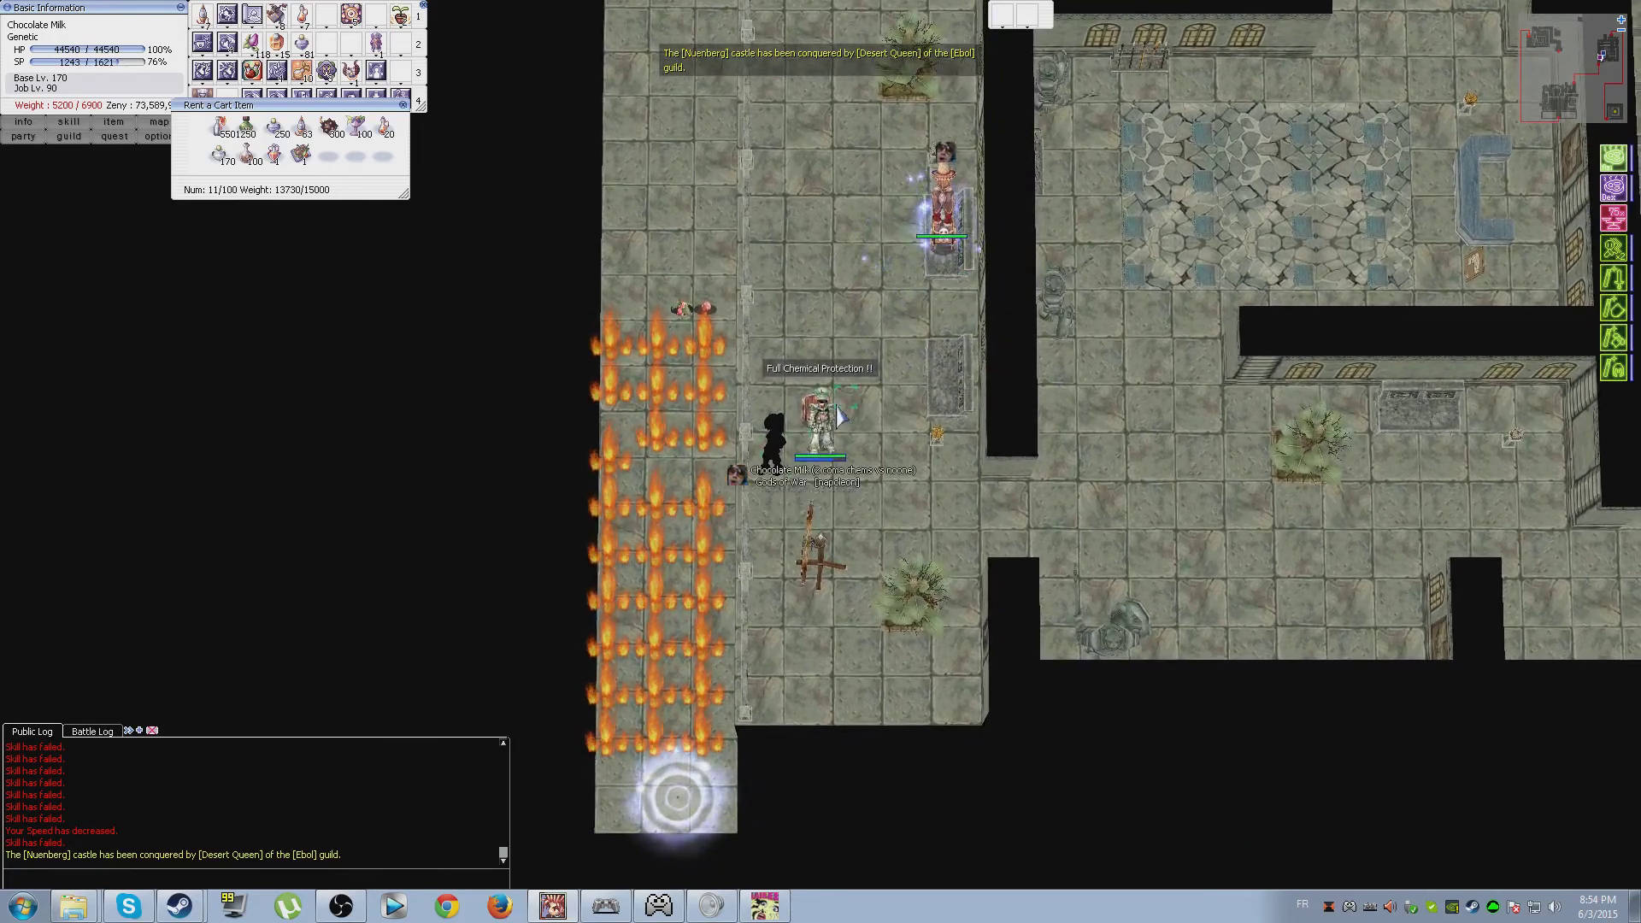
pyautogui.click(840, 415)
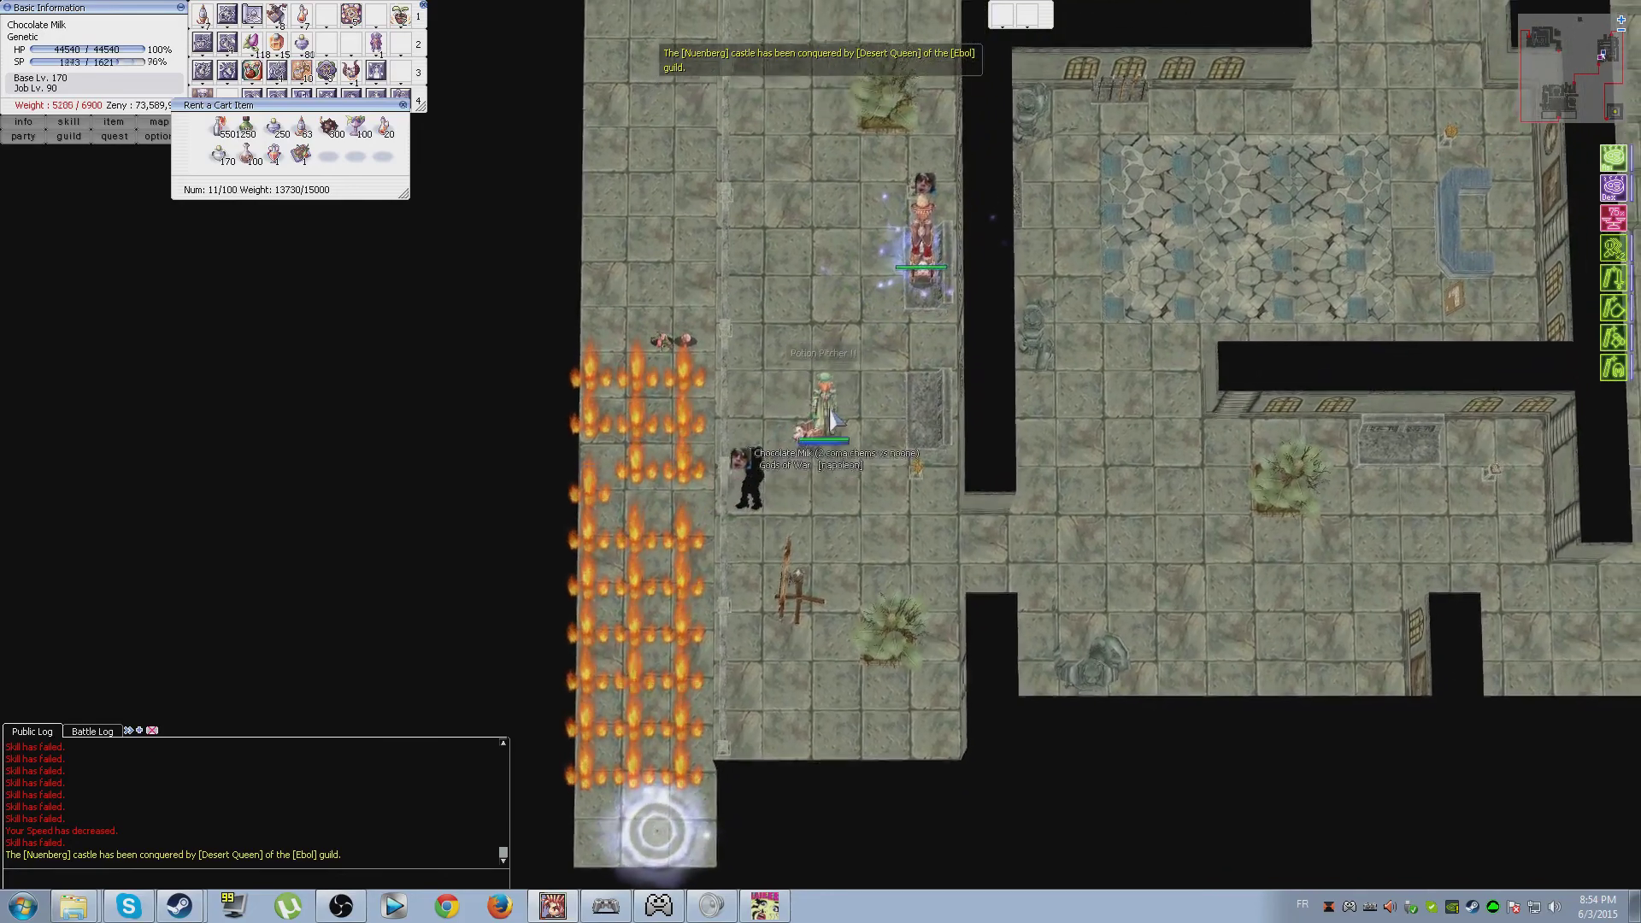
pyautogui.hotkey('alt', 'e')
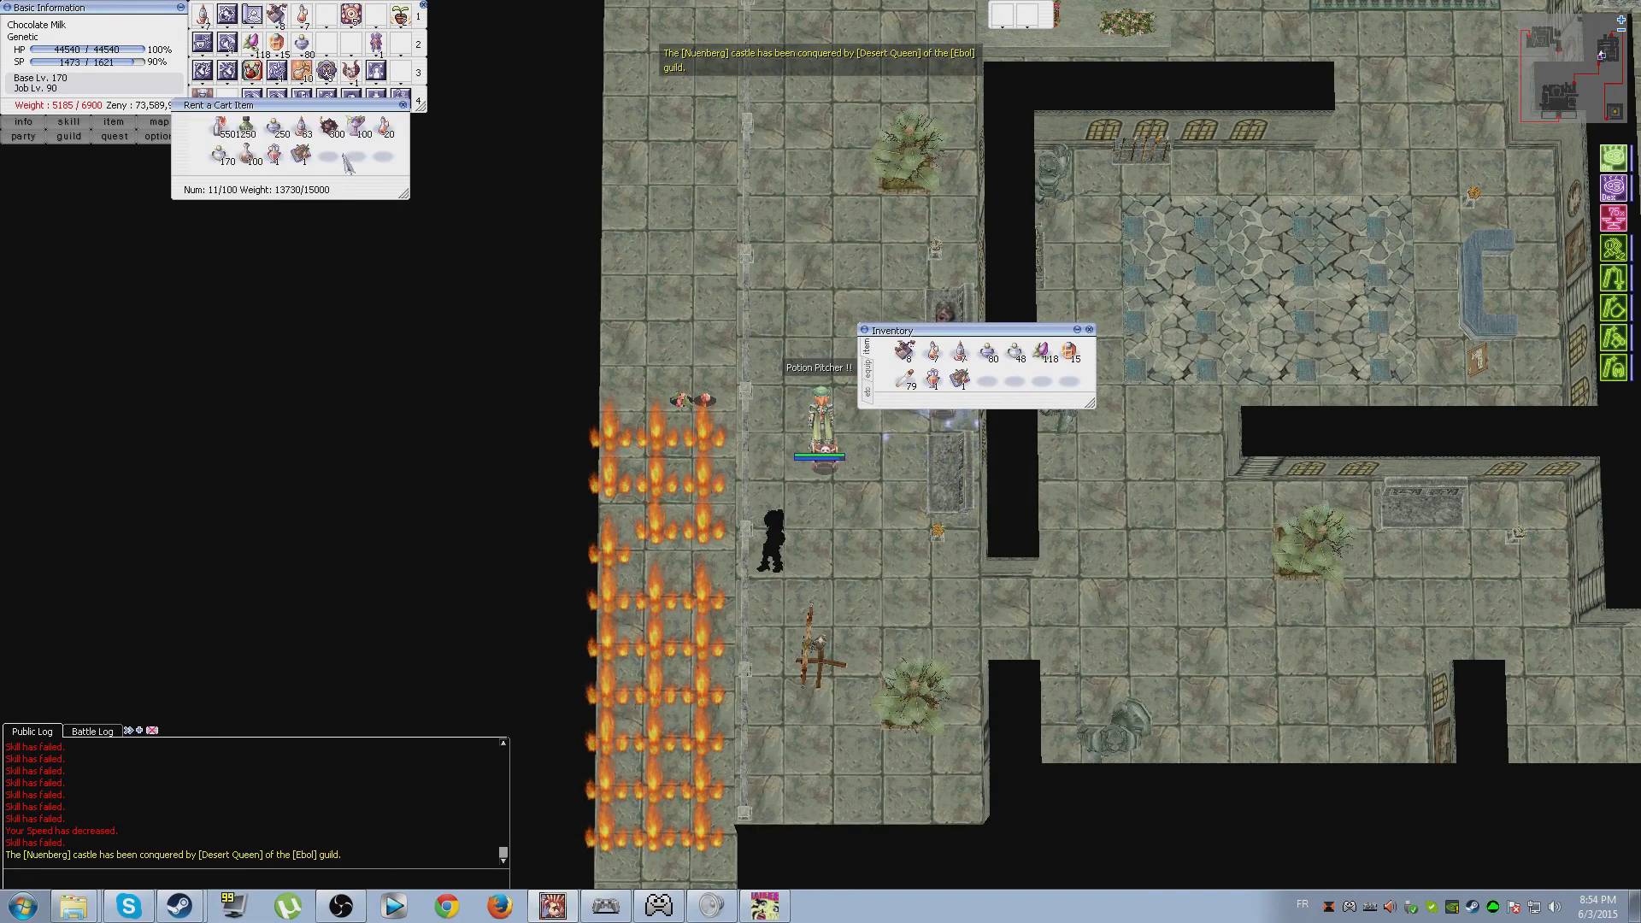
pyautogui.hotkey('alt', 'e')
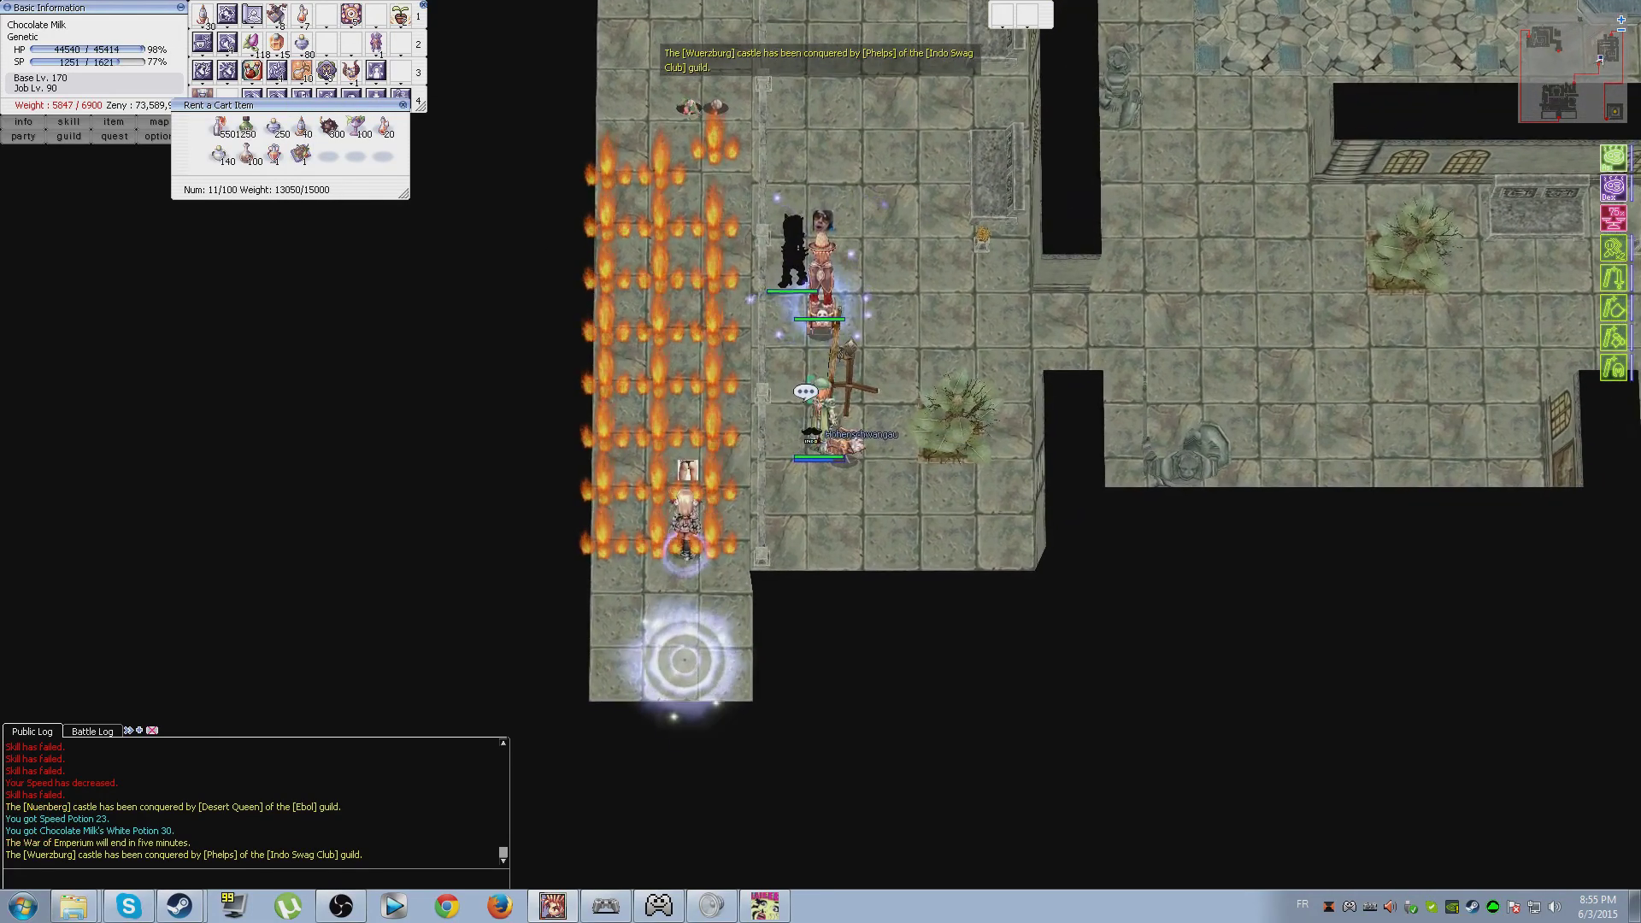
# - Walk north and hit an invader with Acid Terror
pyautogui.click(829, 231)
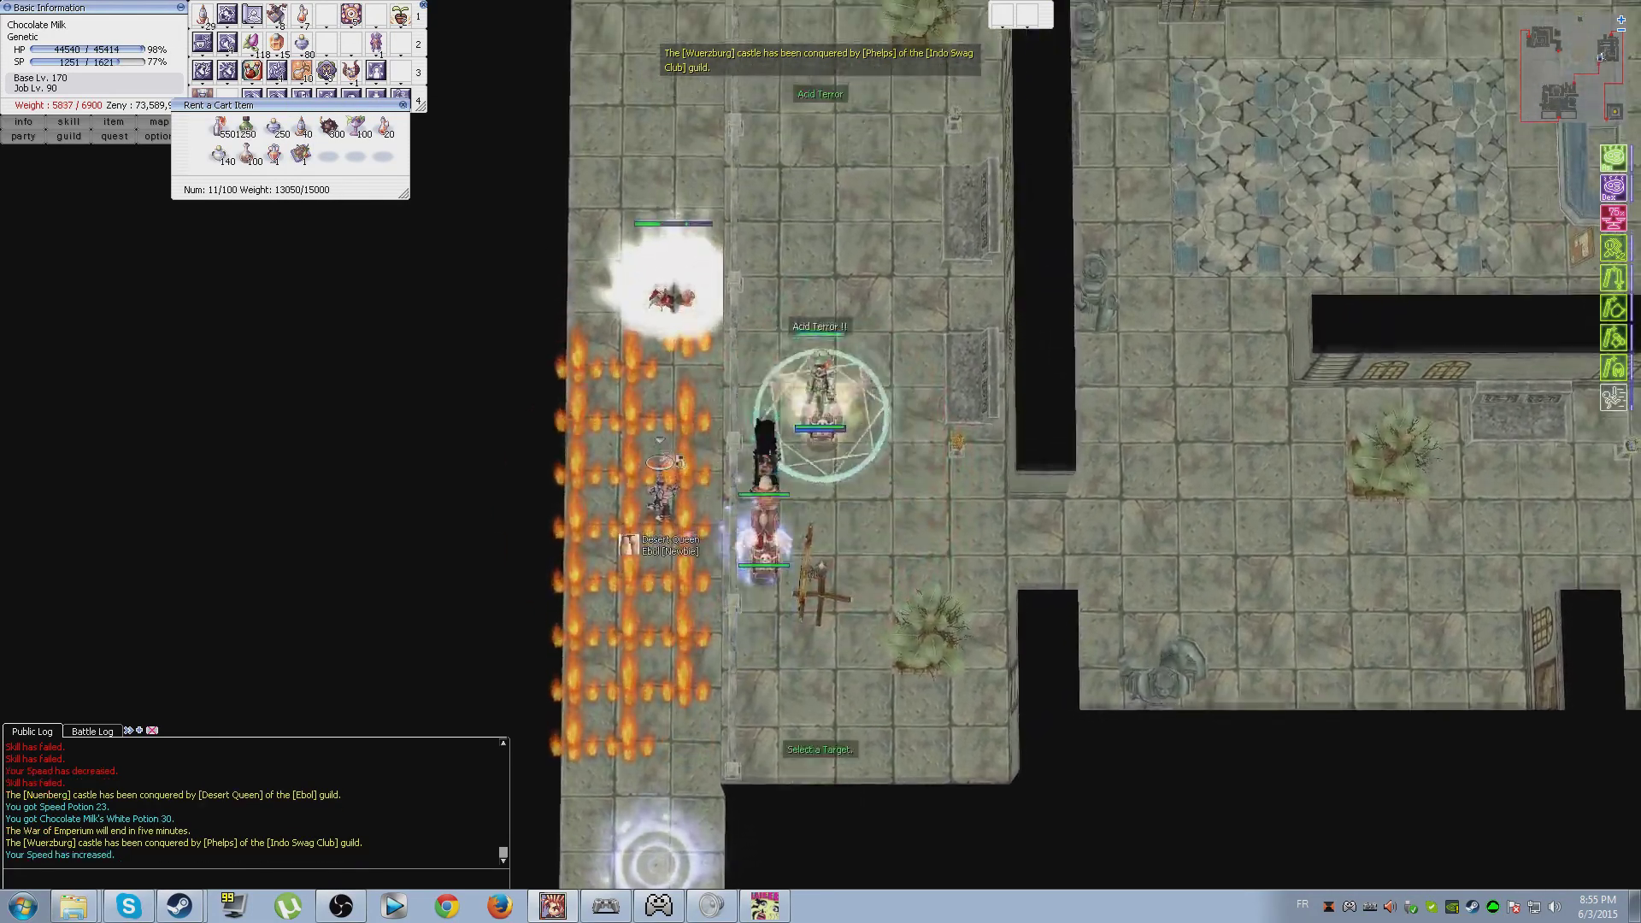
pyautogui.press('F1')
pyautogui.click(778, 539)
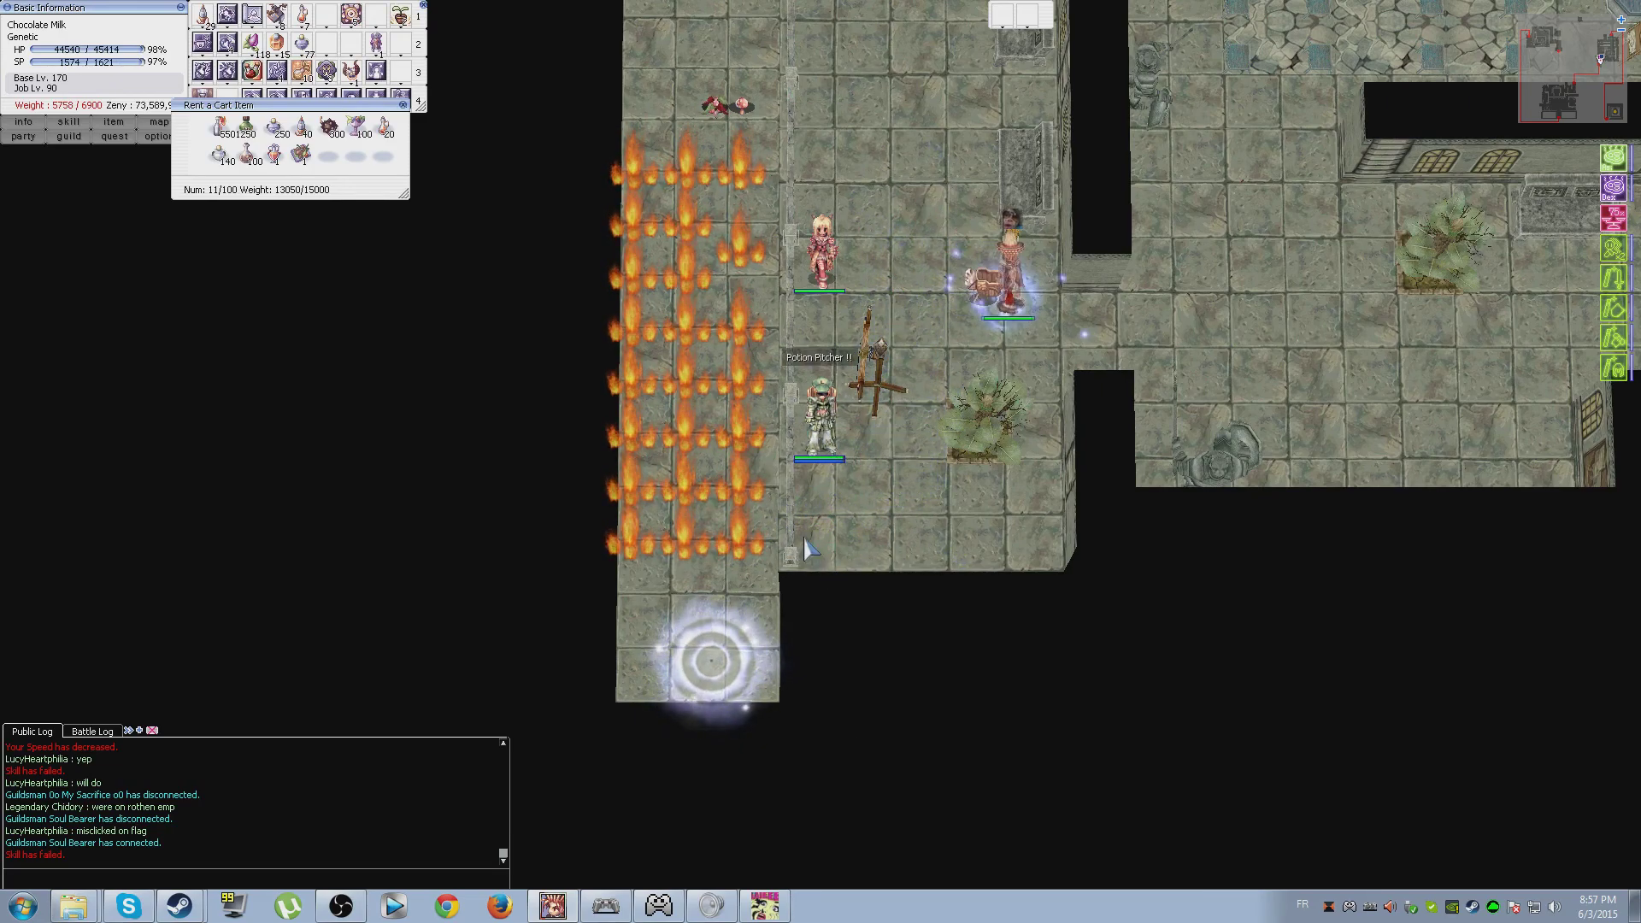
# - Patrol the corridor toward the warp portal and throw Acid Terror at an invader in the fire walls
pyautogui.click(819, 340)
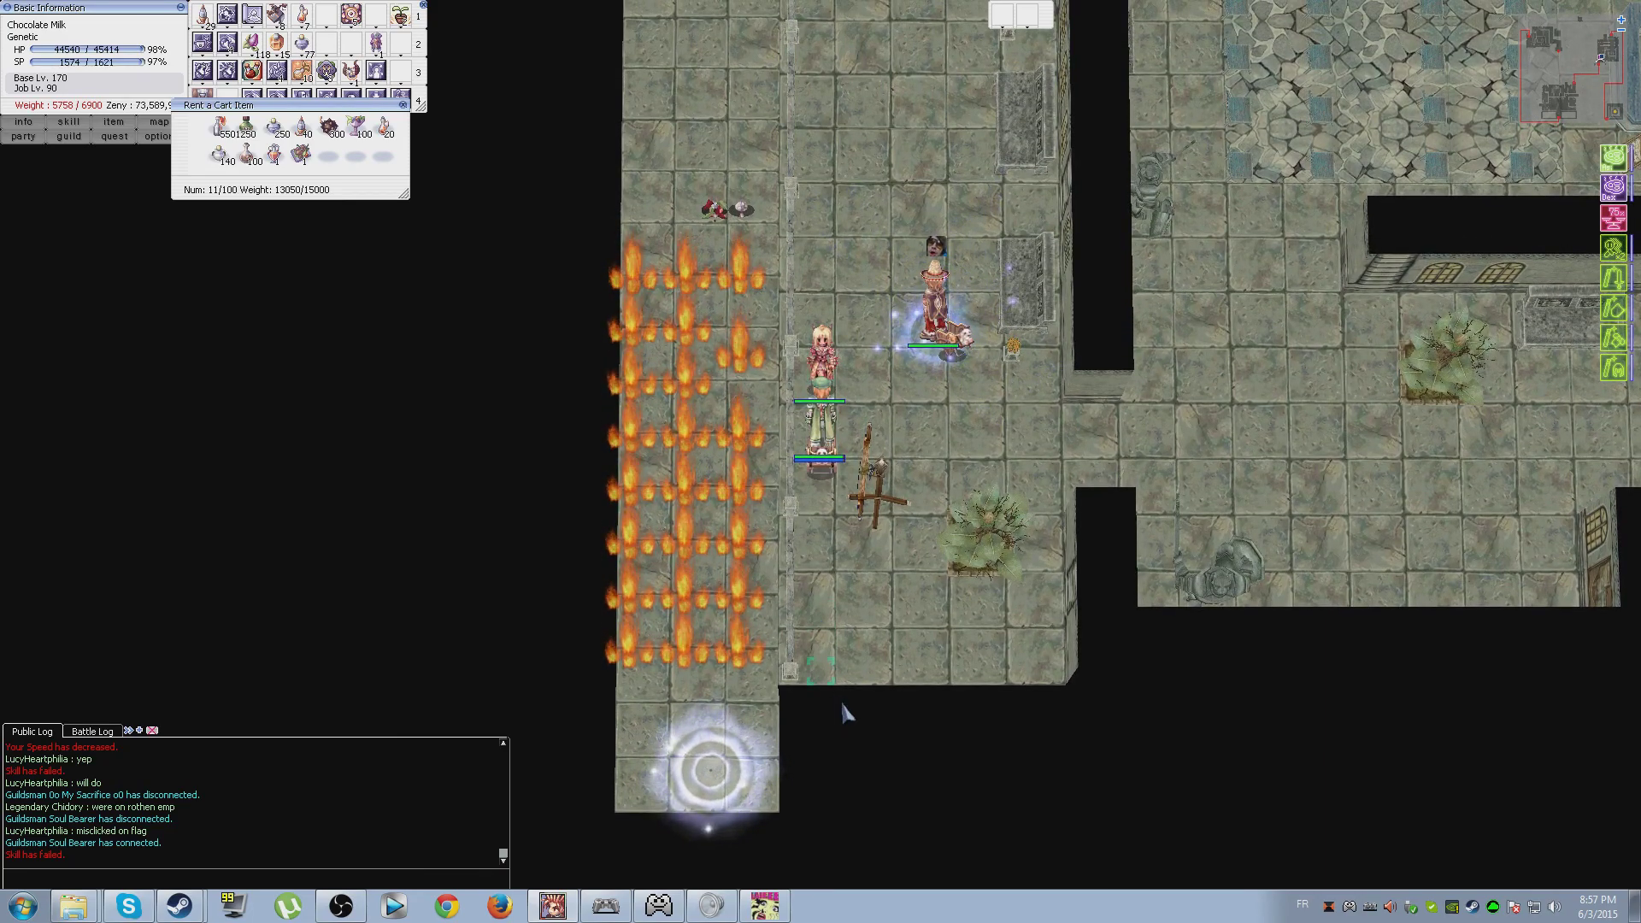
pyautogui.click(822, 597)
pyautogui.click(822, 580)
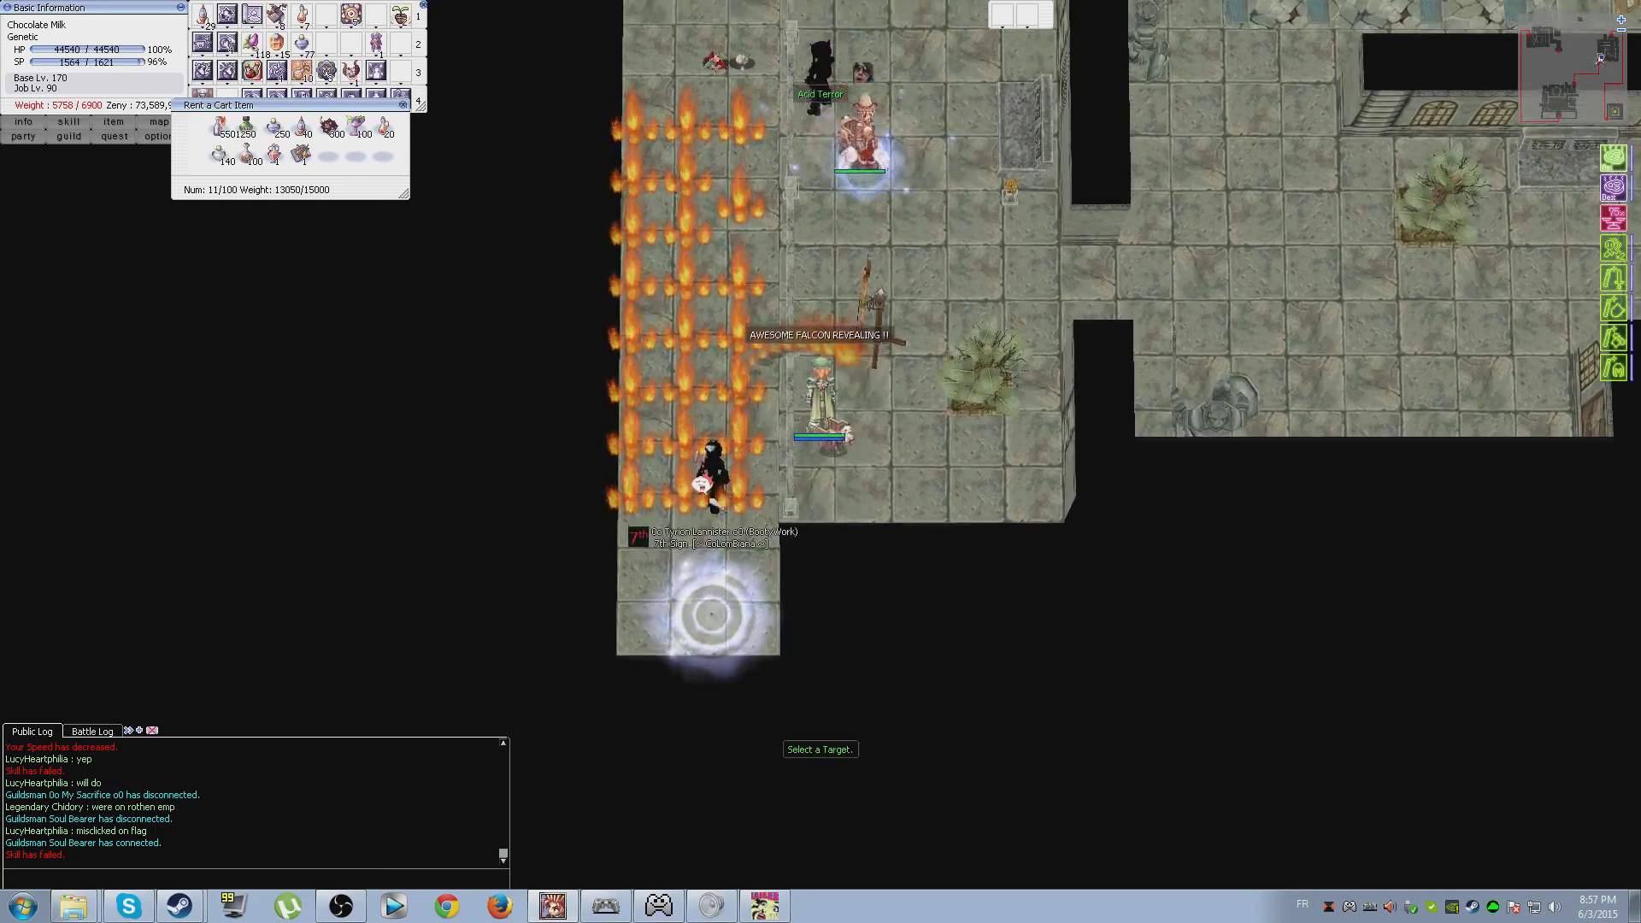
pyautogui.press('F1')
pyautogui.click(704, 546)
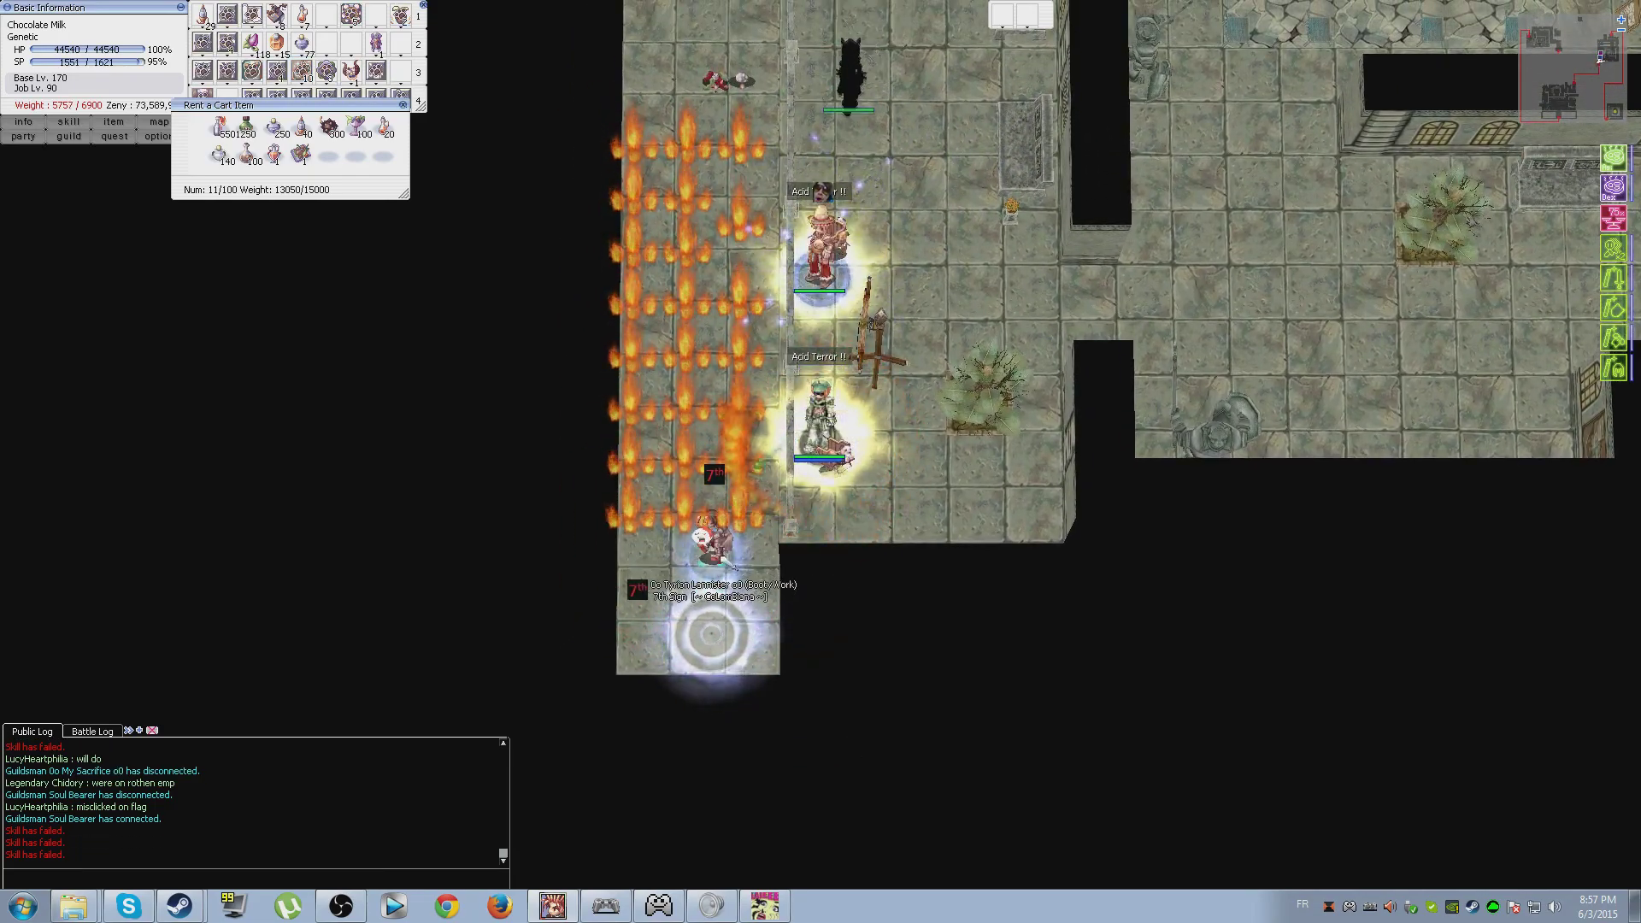